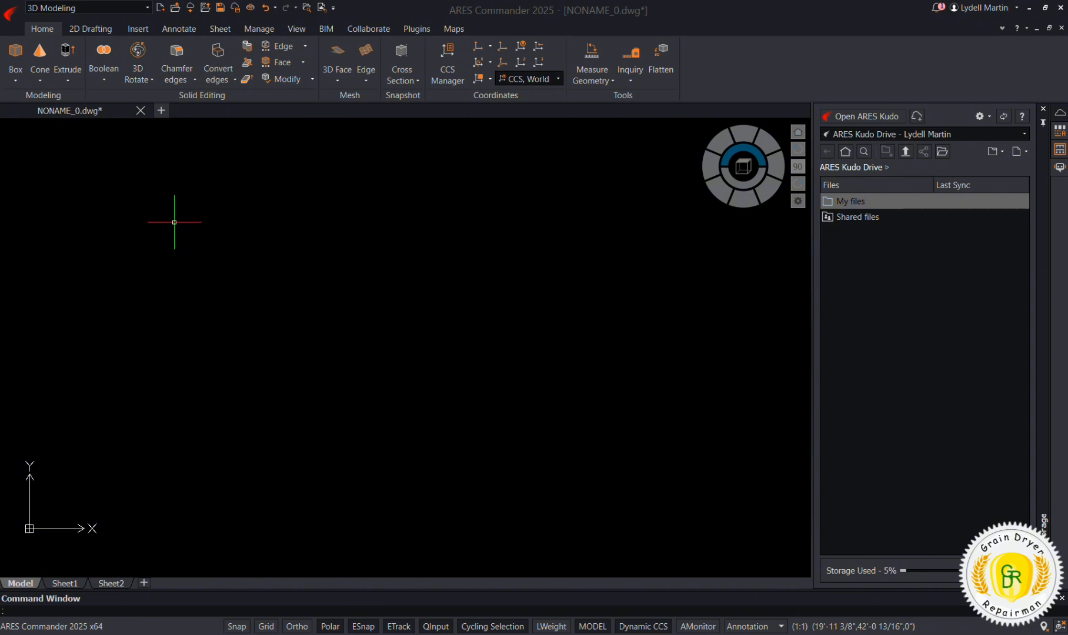
# Step: Create a new drawing and set its length unit type to Architectural in the drawing settings
pyautogui.click(161, 112)
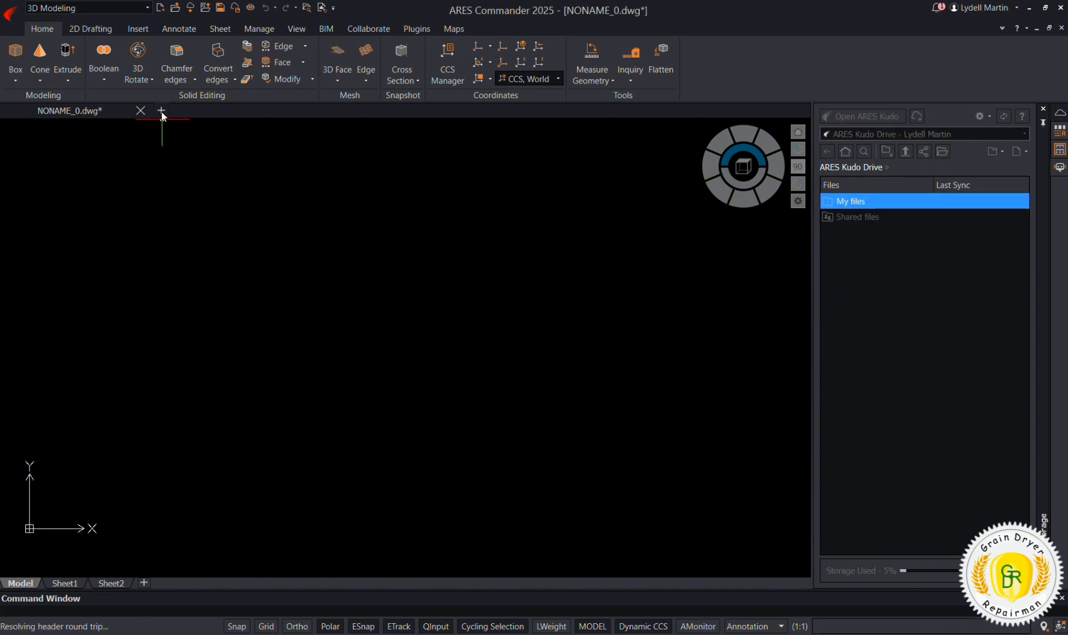
pyautogui.rightClick(348, 232)
pyautogui.click(378, 498)
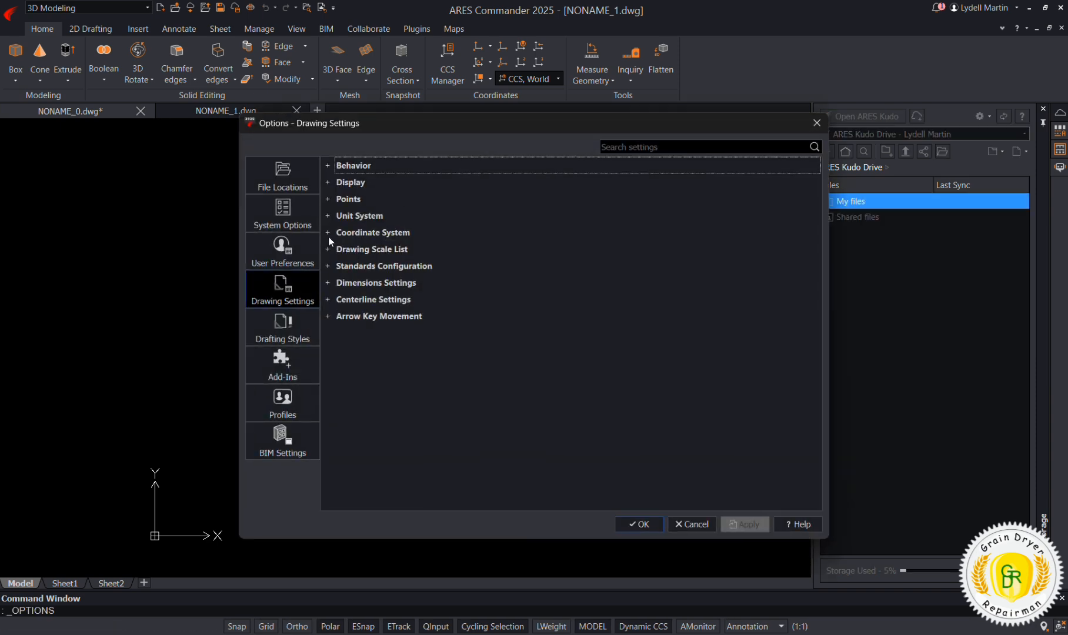
pyautogui.click(329, 218)
pyautogui.click(595, 257)
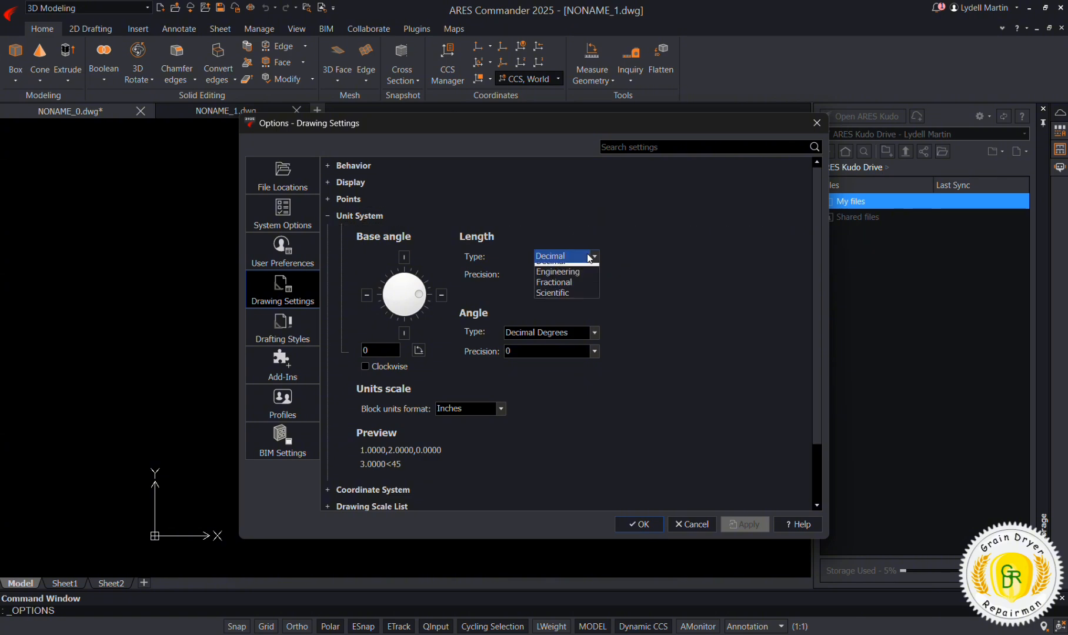
pyautogui.click(571, 271)
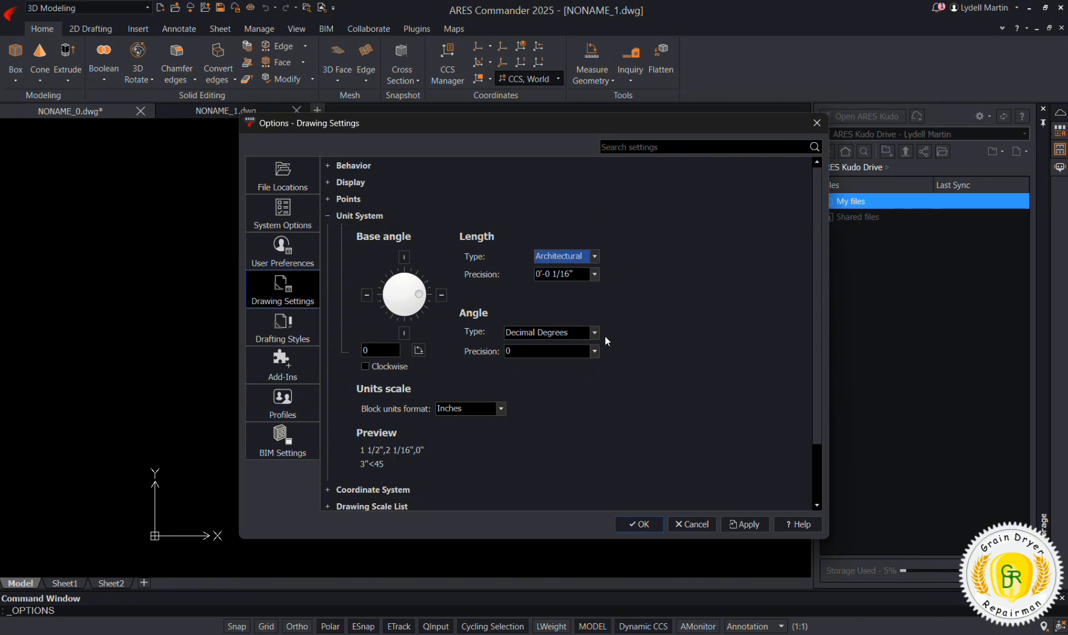
pyautogui.click(635, 525)
# Step: Insert the file "Farm Bins 15' to 36' 3D LV24.12.11" from the GDR 3D Blocks folder as a block near the origin
pyautogui.click(143, 33)
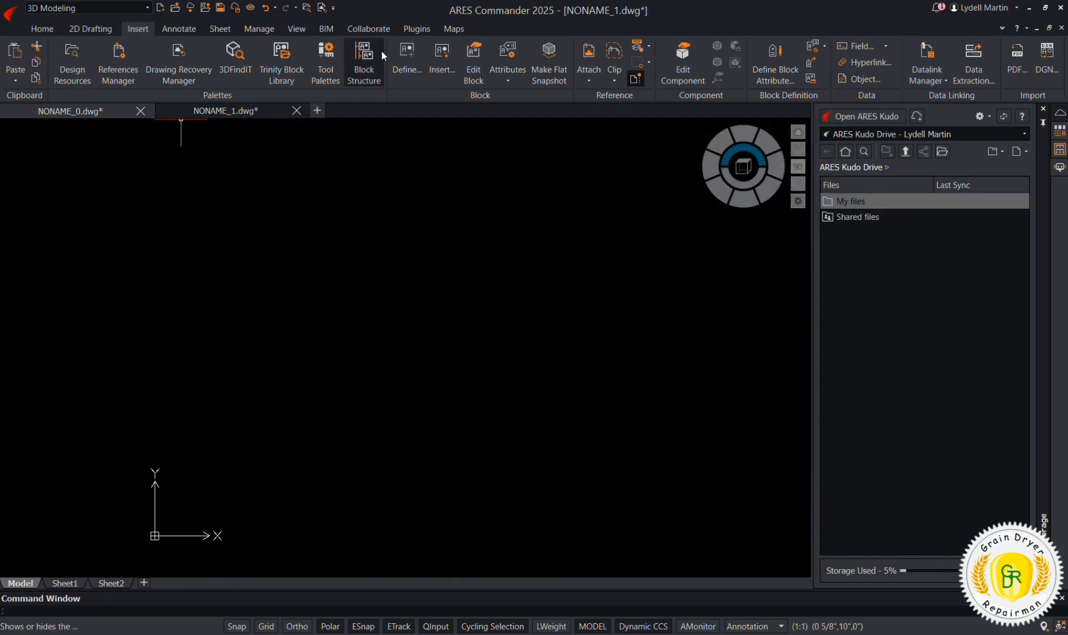
pyautogui.click(442, 56)
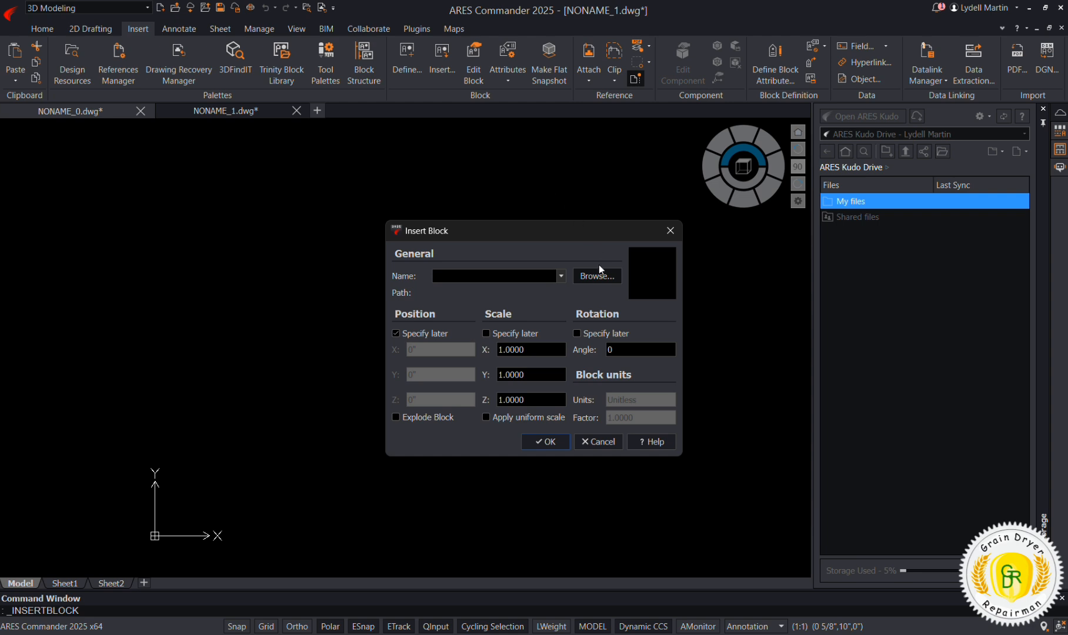
pyautogui.click(595, 279)
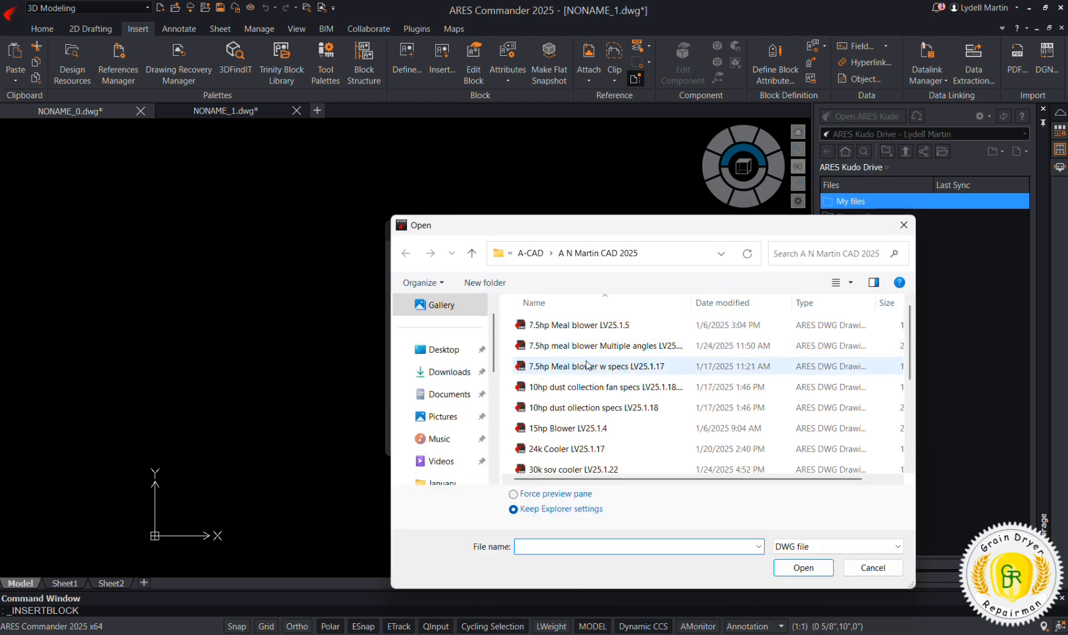
pyautogui.click(530, 252)
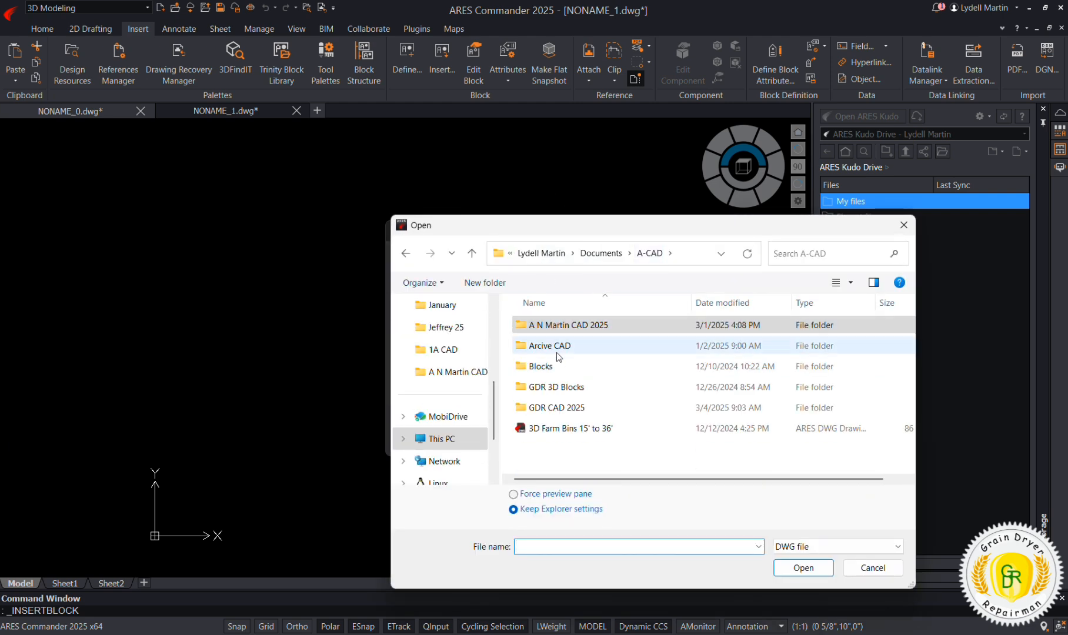
pyautogui.click(568, 365)
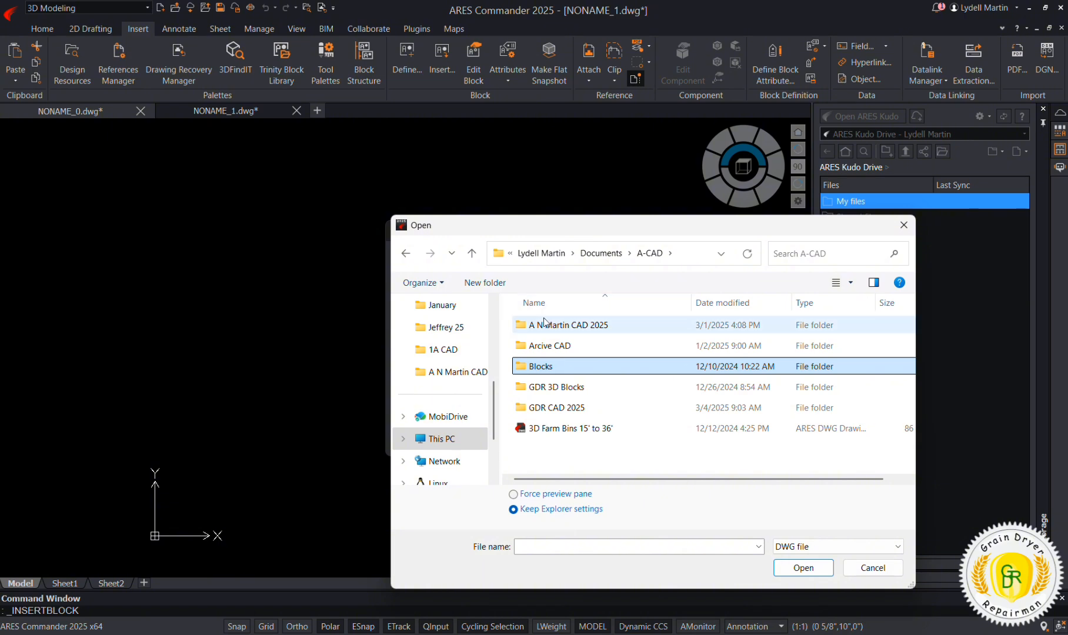
pyautogui.doubleClick(579, 386)
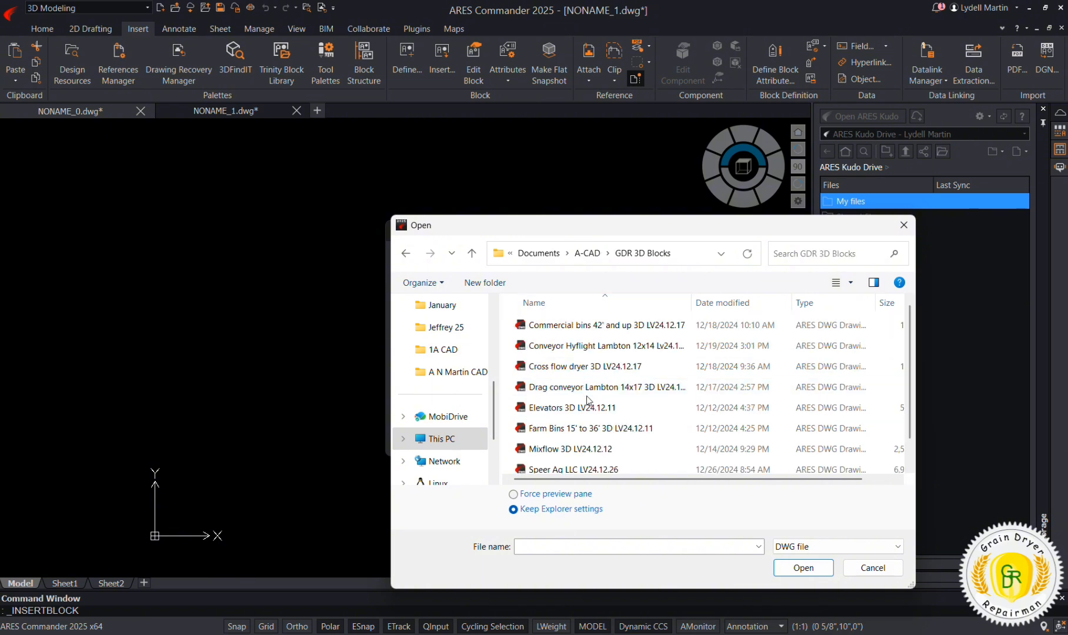
pyautogui.doubleClick(599, 428)
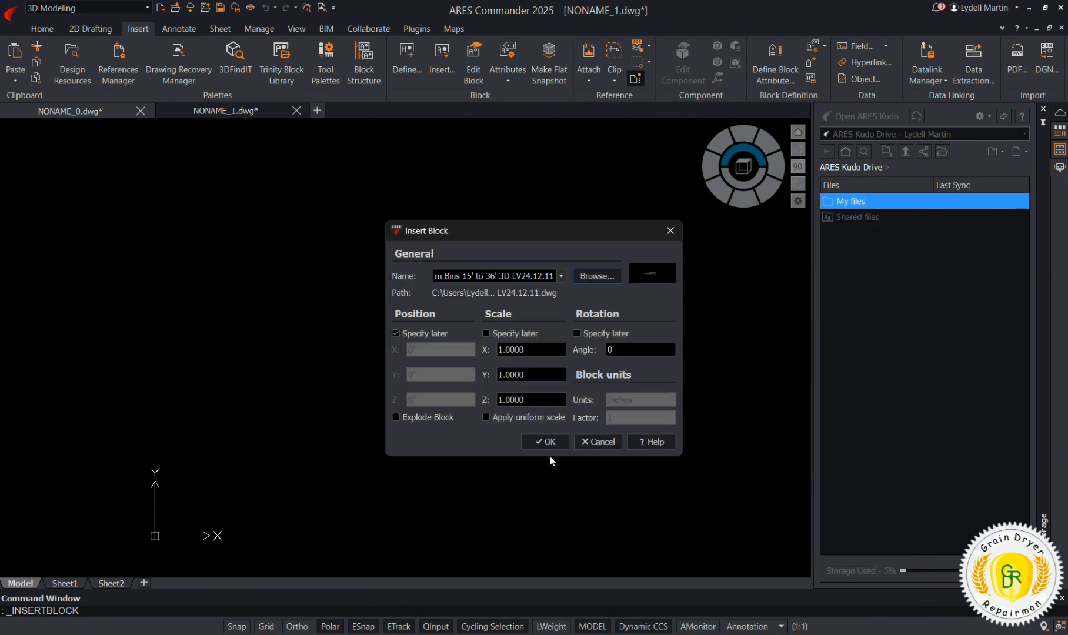
pyautogui.click(542, 442)
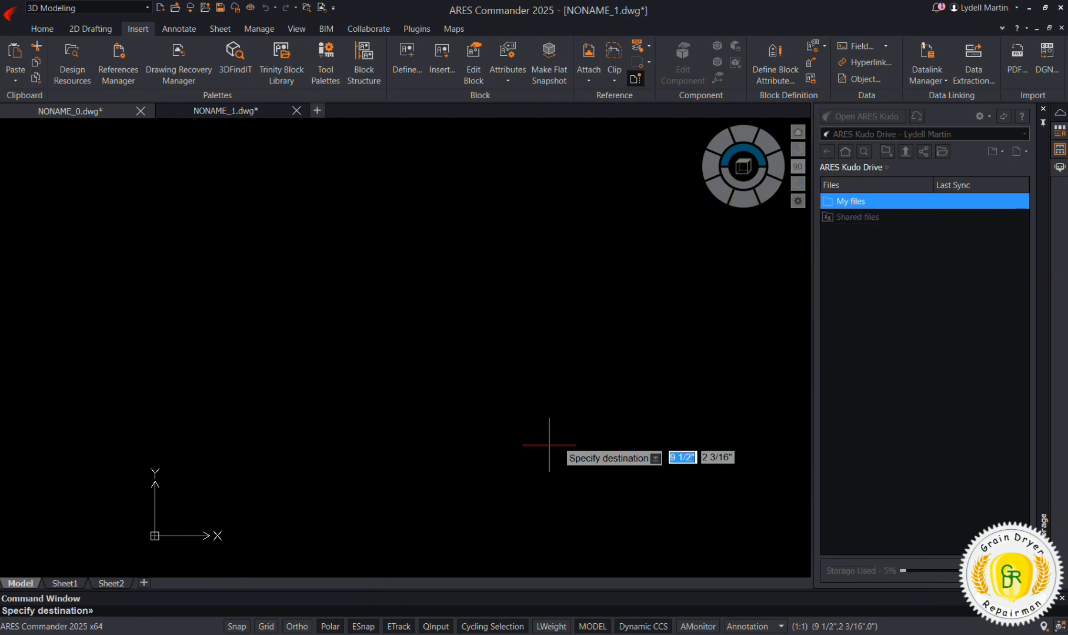
pyautogui.click(172, 503)
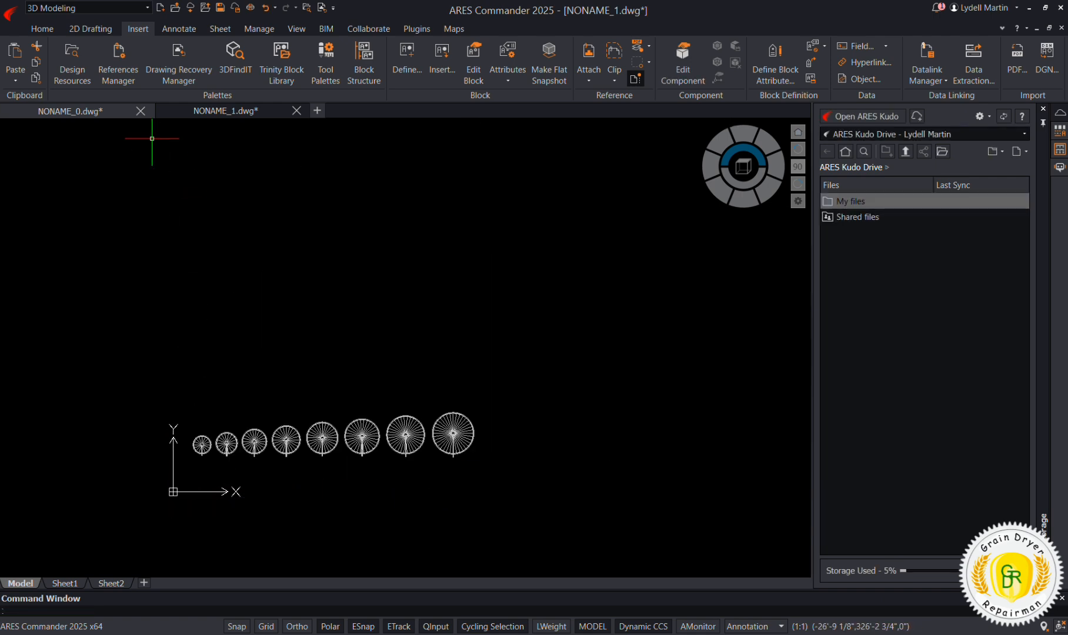
# Step: In the NONAME_0.dwg drawing, insert the file "Elevators 3D LV24.12.11" as a block near the origin
pyautogui.click(89, 113)
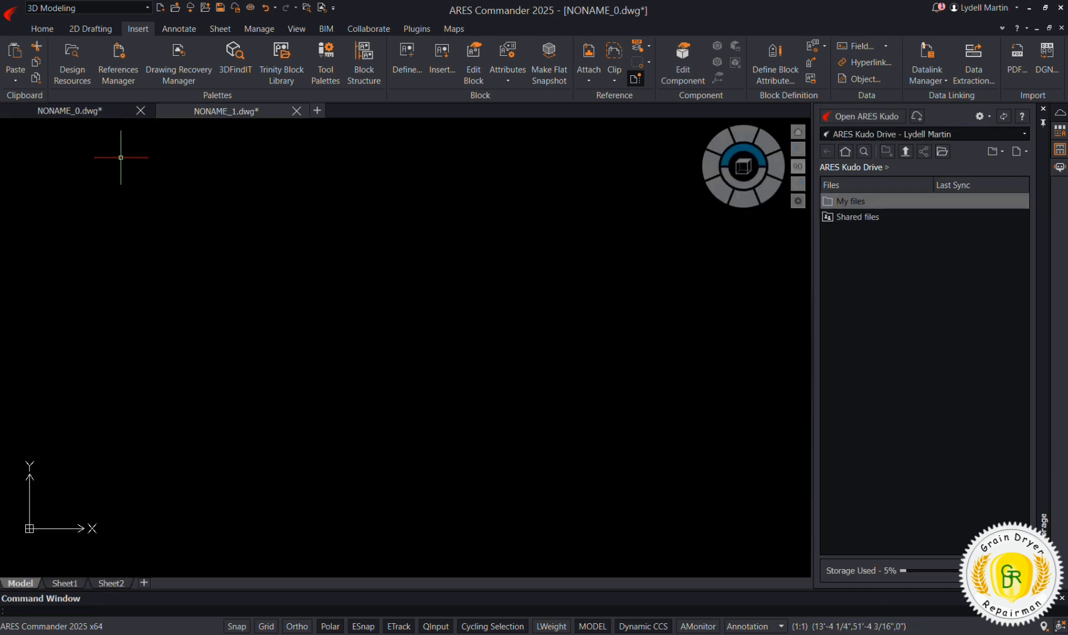
pyautogui.click(442, 58)
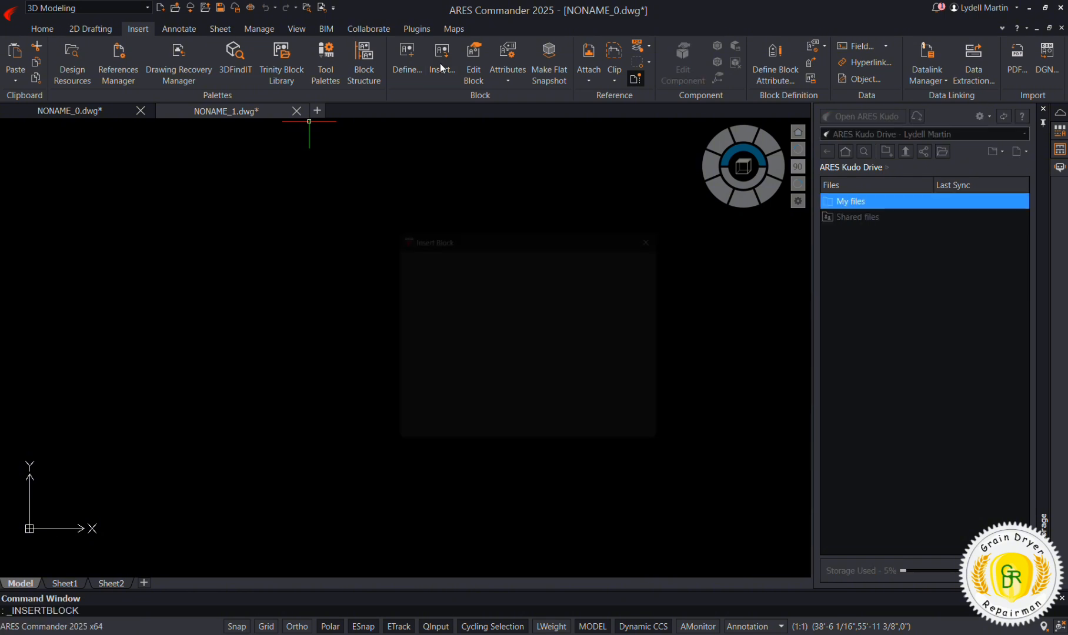
pyautogui.click(585, 276)
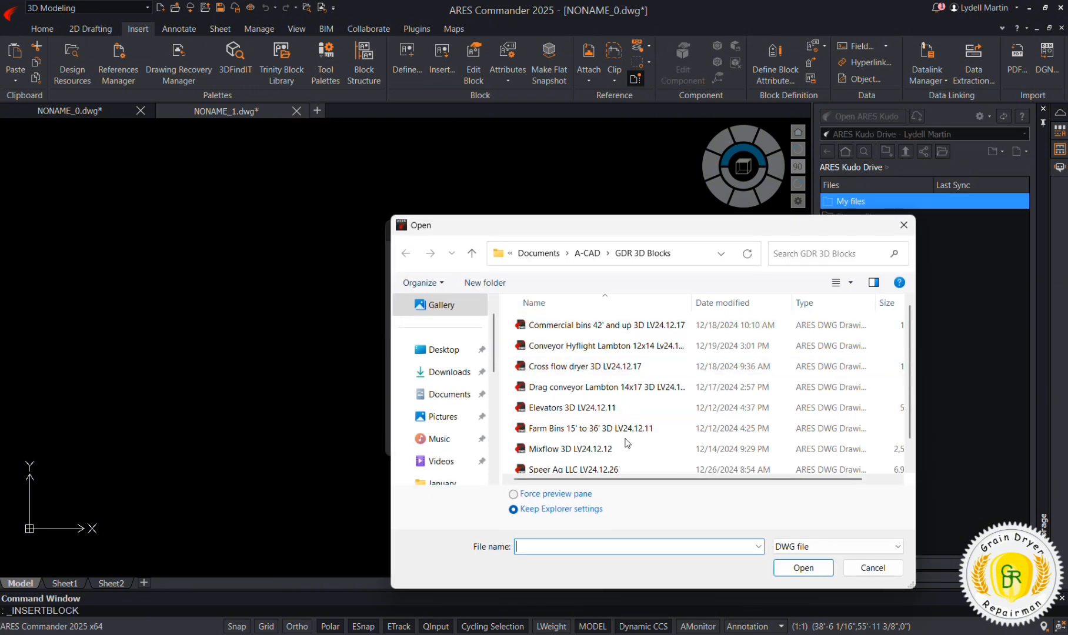
pyautogui.click(625, 408)
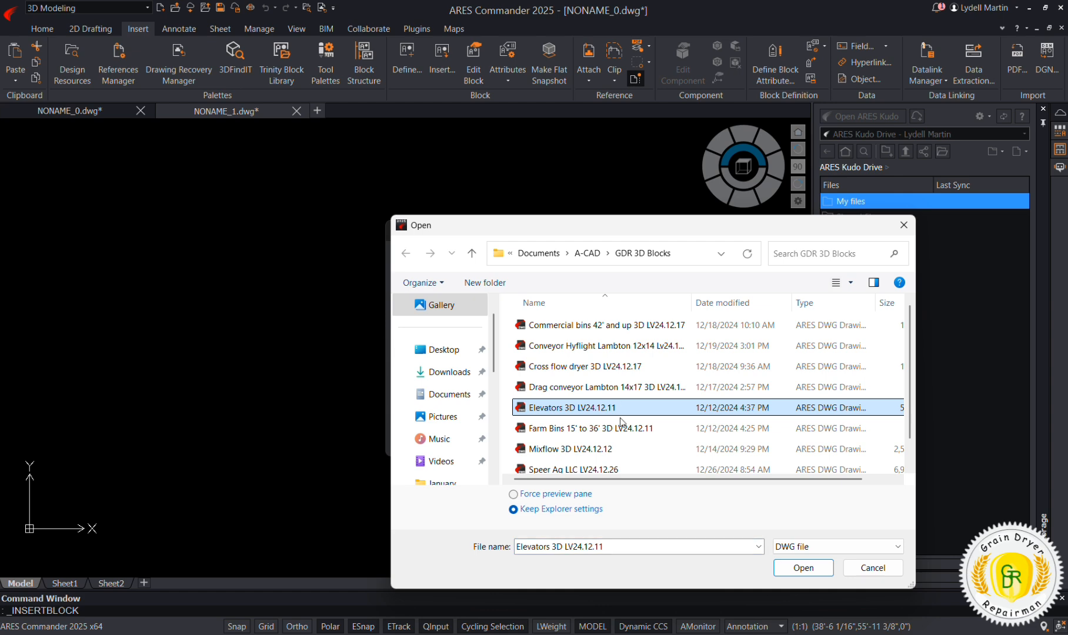
pyautogui.click(800, 567)
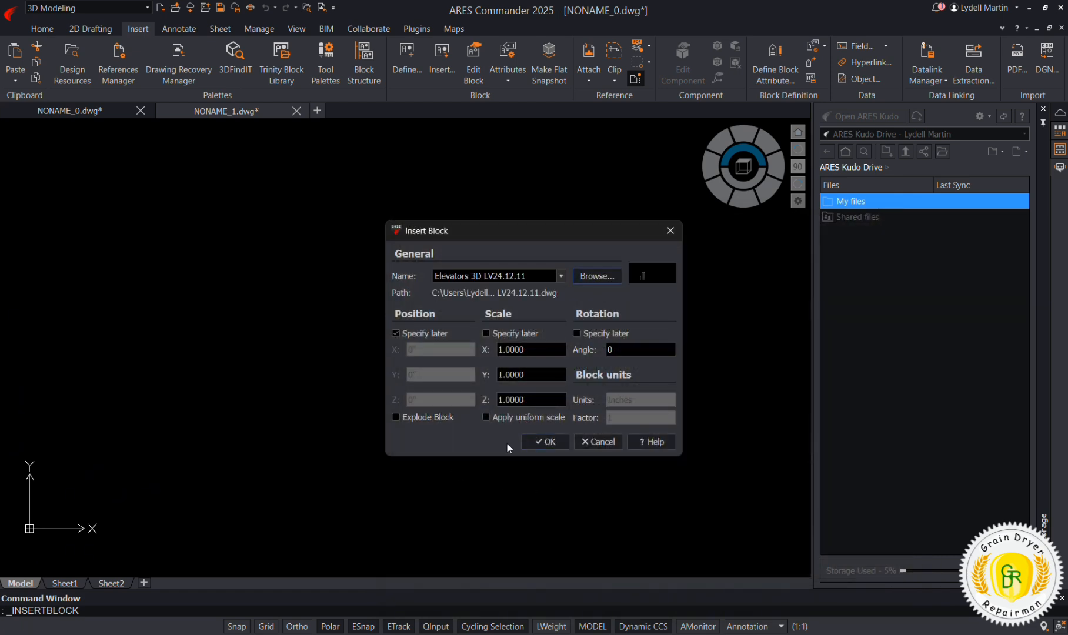
pyautogui.click(552, 442)
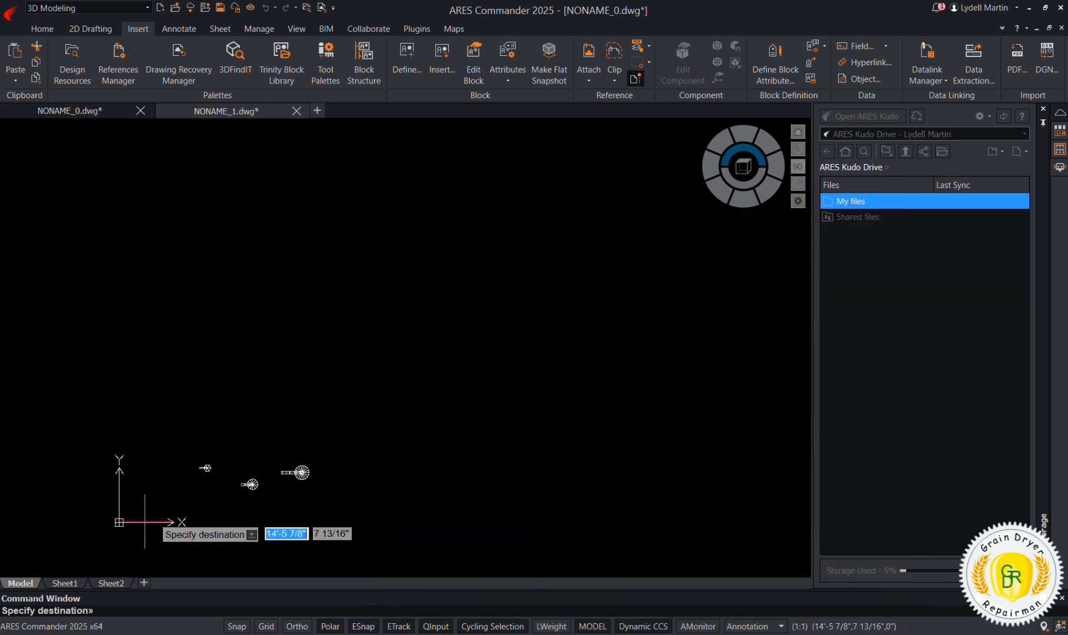
pyautogui.click(103, 511)
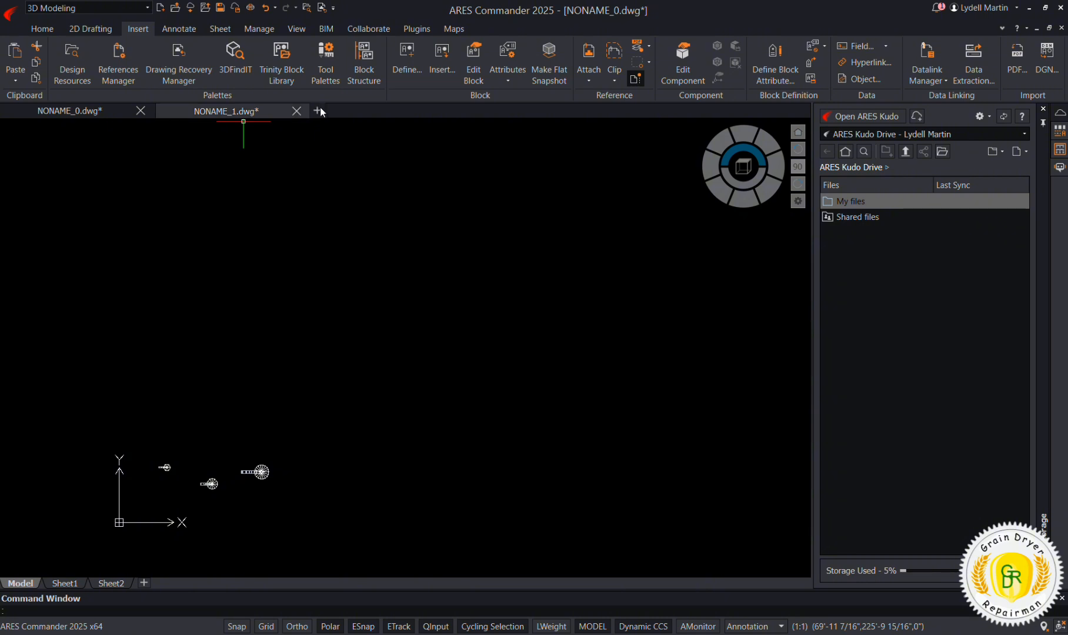
# Step: Start another new drawing and set its length unit type to Architectural
pyautogui.rightClick(391, 255)
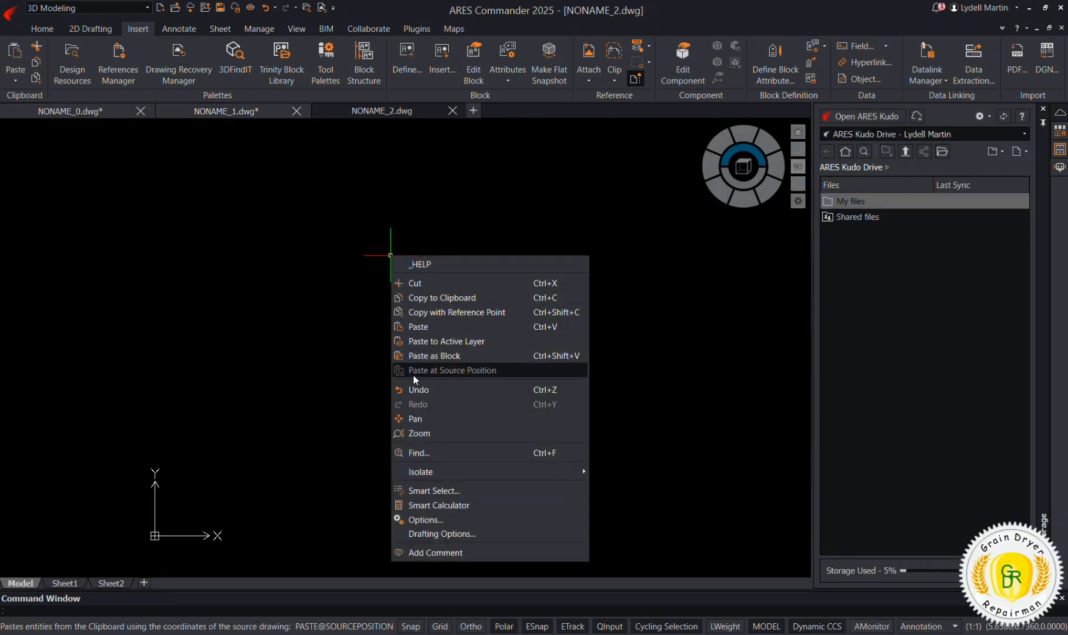
pyautogui.click(424, 519)
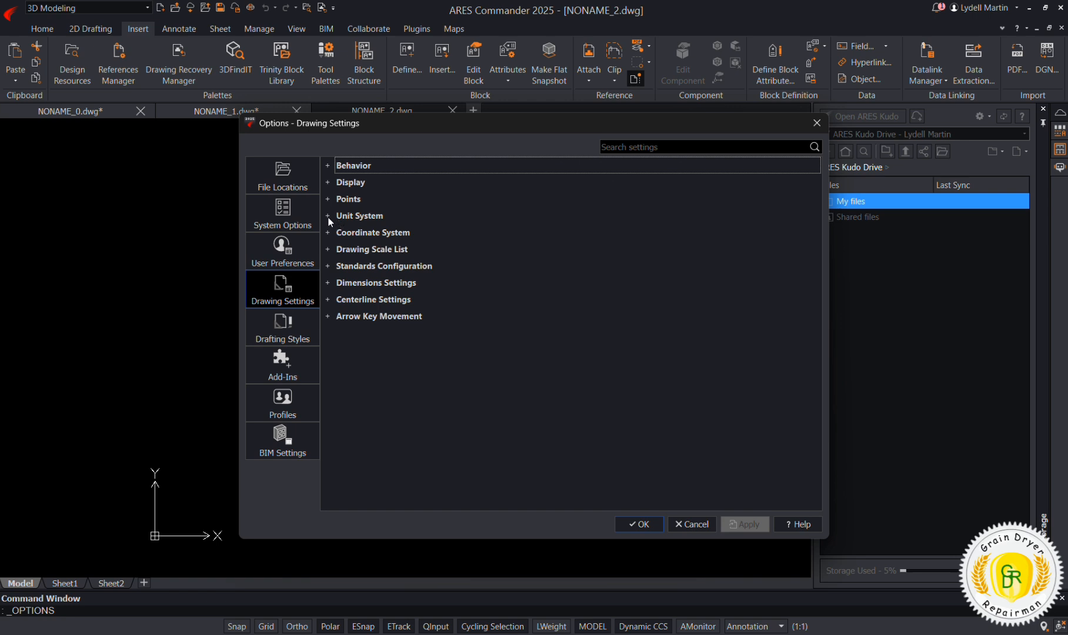
pyautogui.click(329, 216)
pyautogui.click(595, 257)
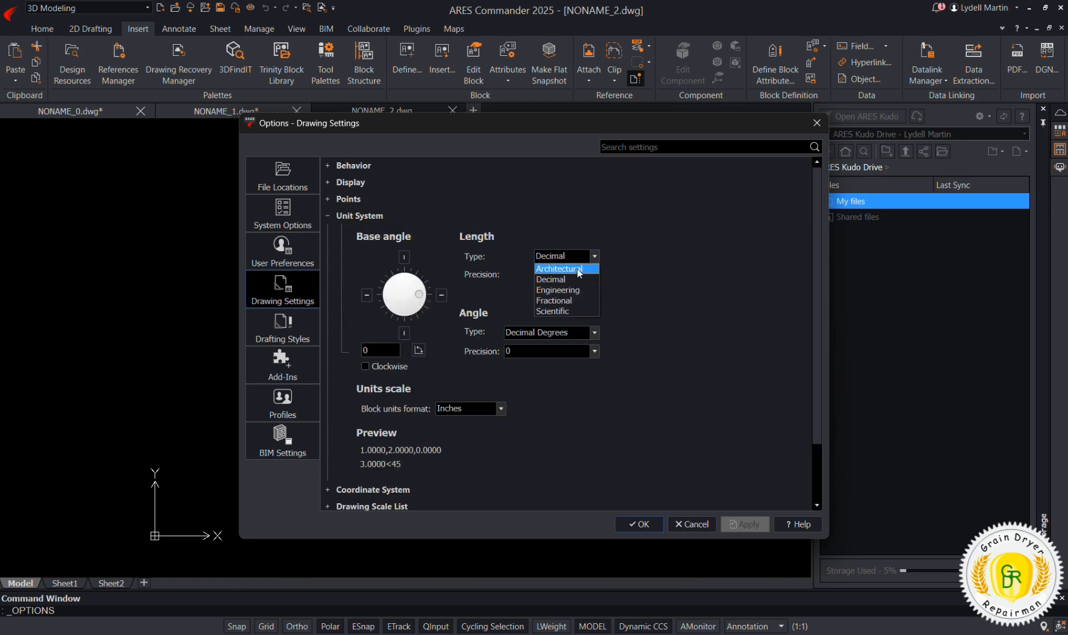
pyautogui.click(576, 266)
pyautogui.click(636, 525)
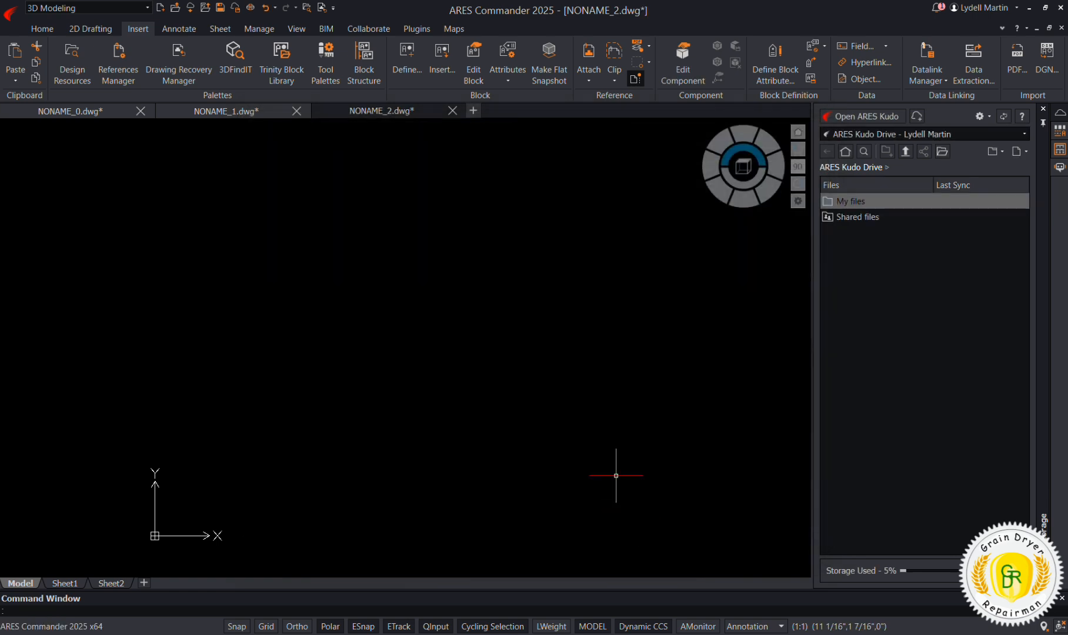
# Step: Insert the file "Support towers 3D LV24.12.11" from the GDR 3D Blocks folder as a block at the origin
pyautogui.click(440, 65)
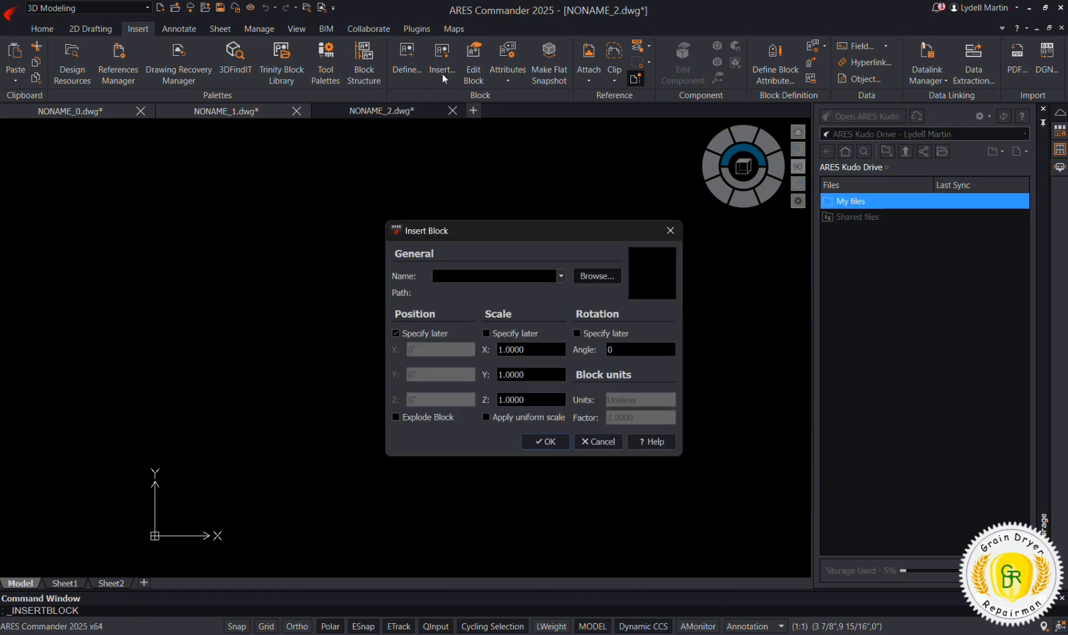
pyautogui.click(605, 278)
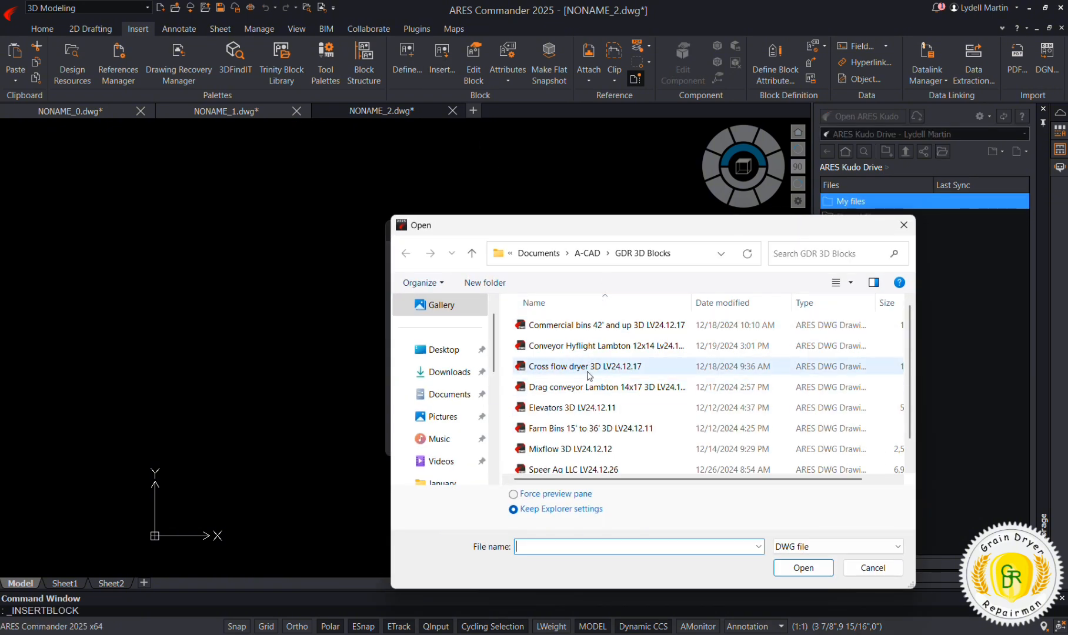
pyautogui.scroll(-1, 588, 375)
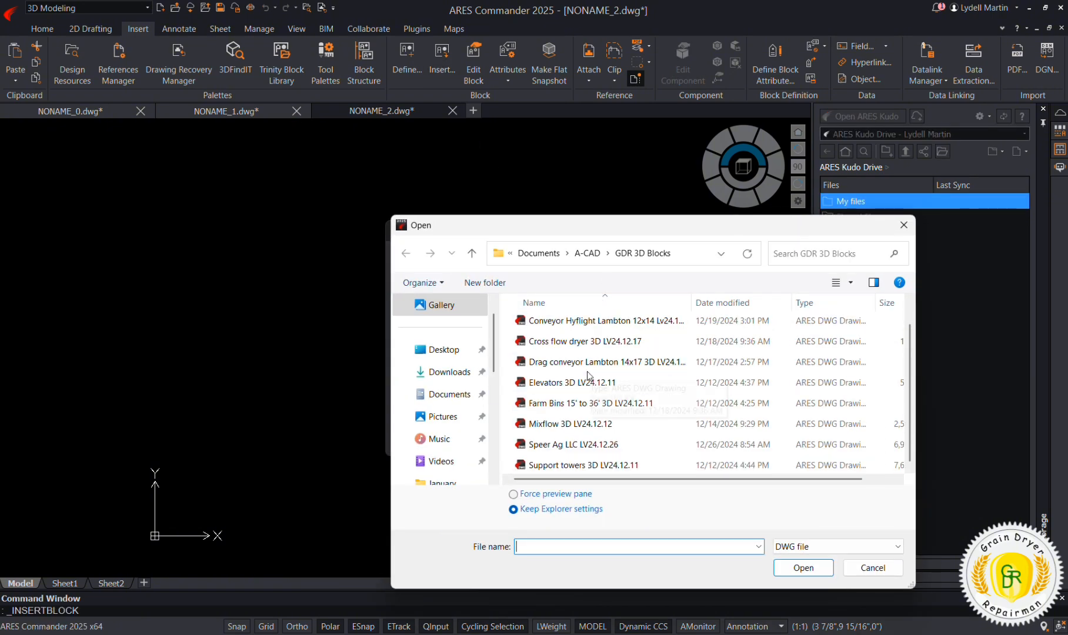
pyautogui.click(600, 466)
pyautogui.click(805, 567)
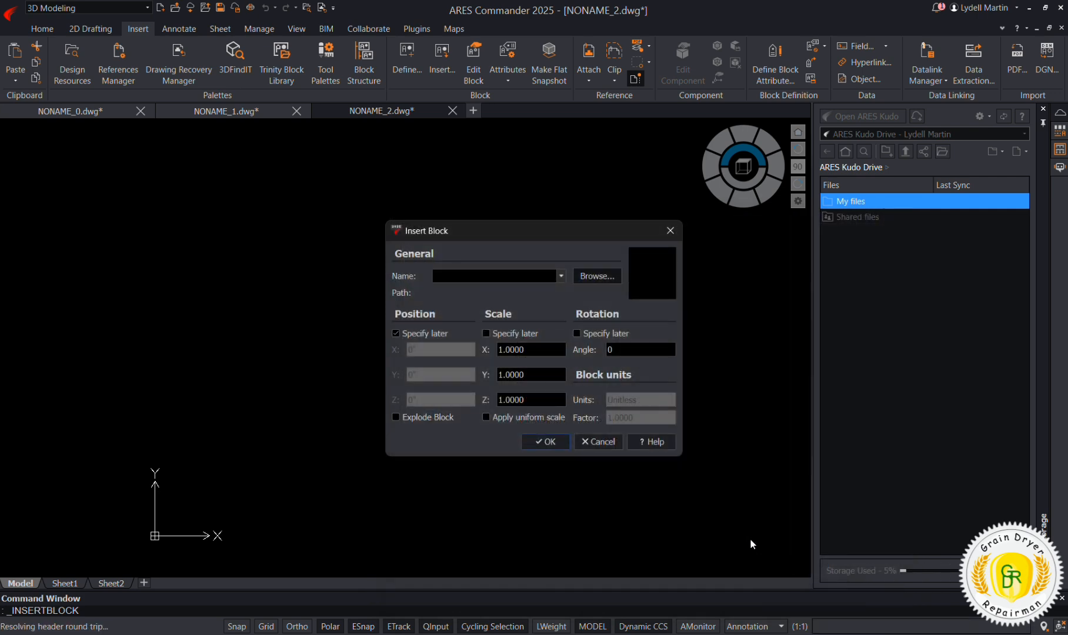
pyautogui.click(546, 441)
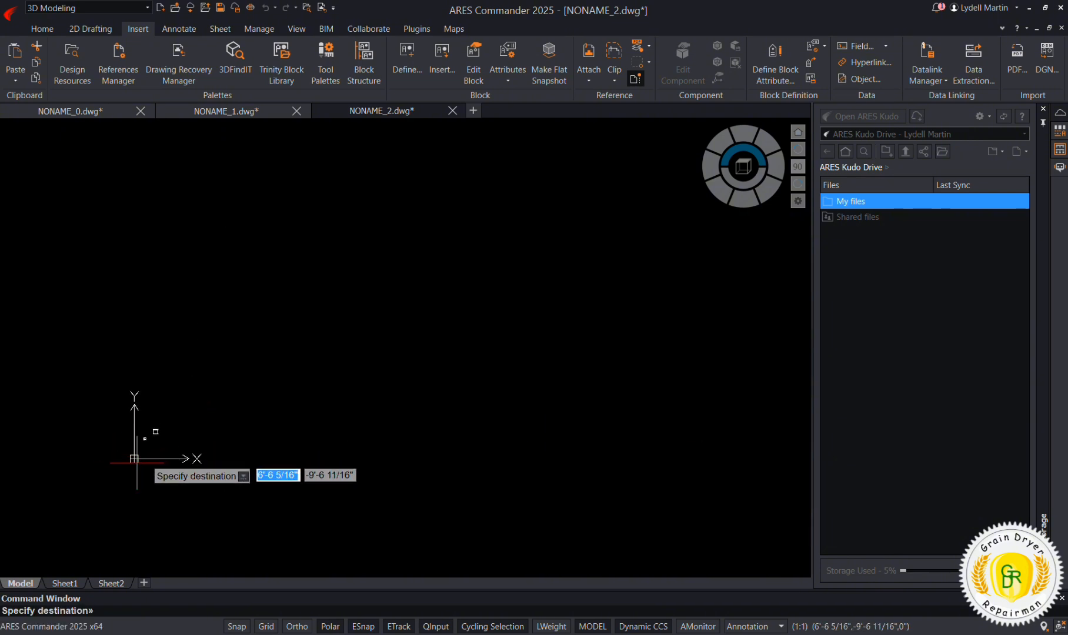
pyautogui.click(134, 458)
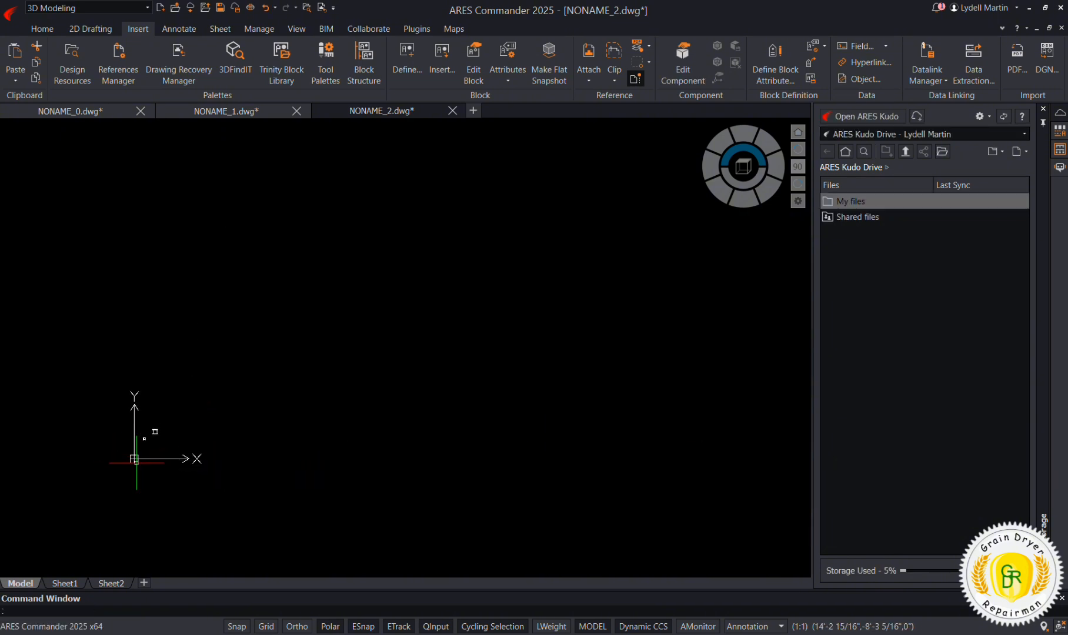
# Step: Add one more blank drawing and switch its length units from Decimal to Architectural
pyautogui.click(474, 110)
pyautogui.rightClick(370, 253)
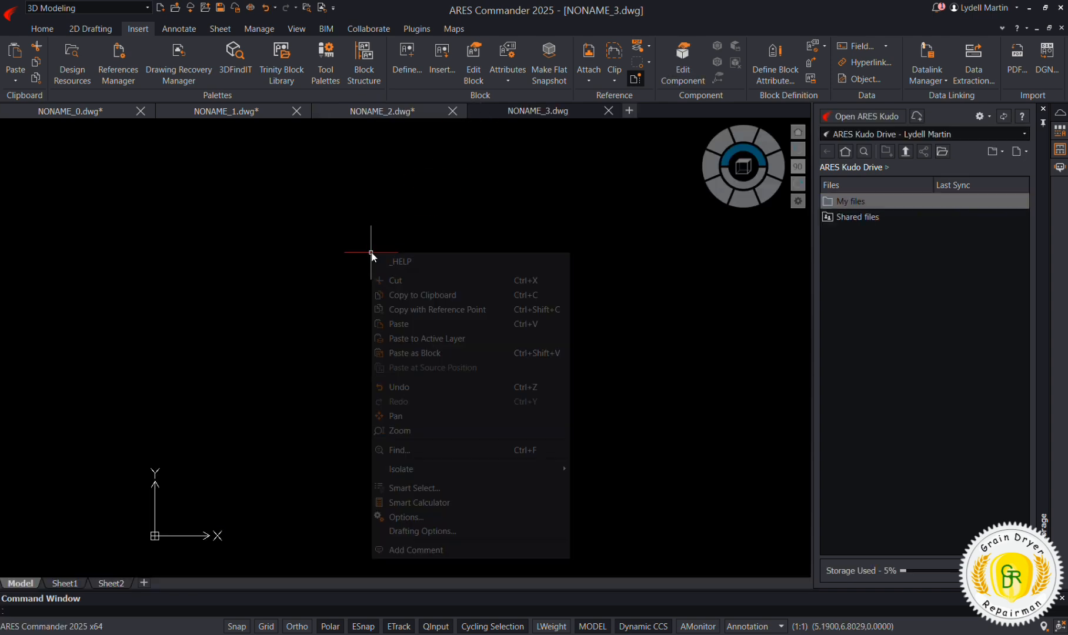
pyautogui.click(412, 517)
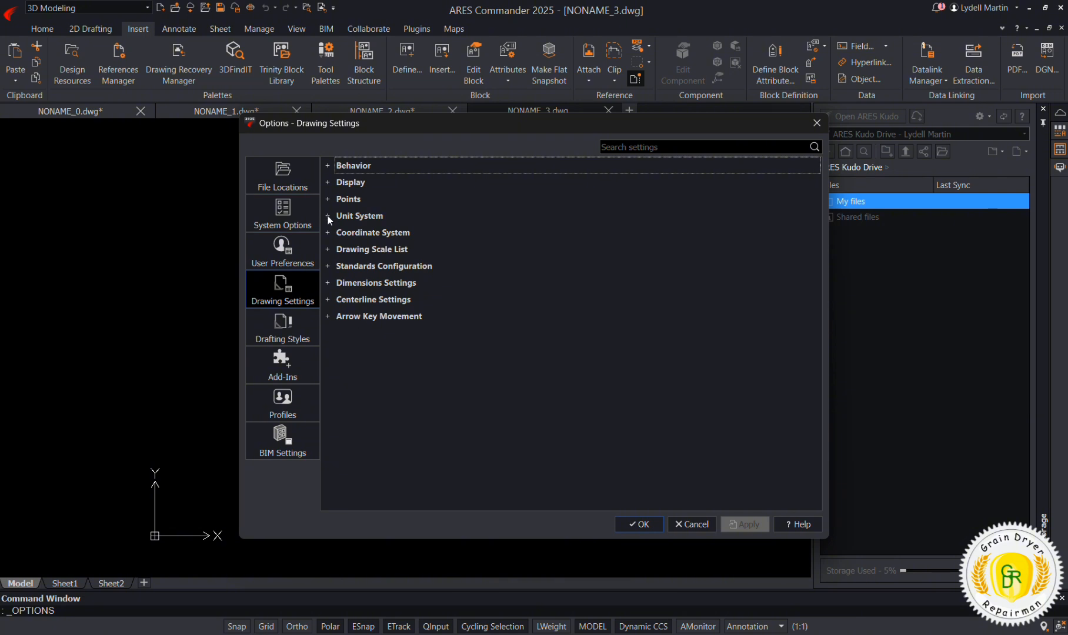
pyautogui.click(328, 215)
pyautogui.click(594, 257)
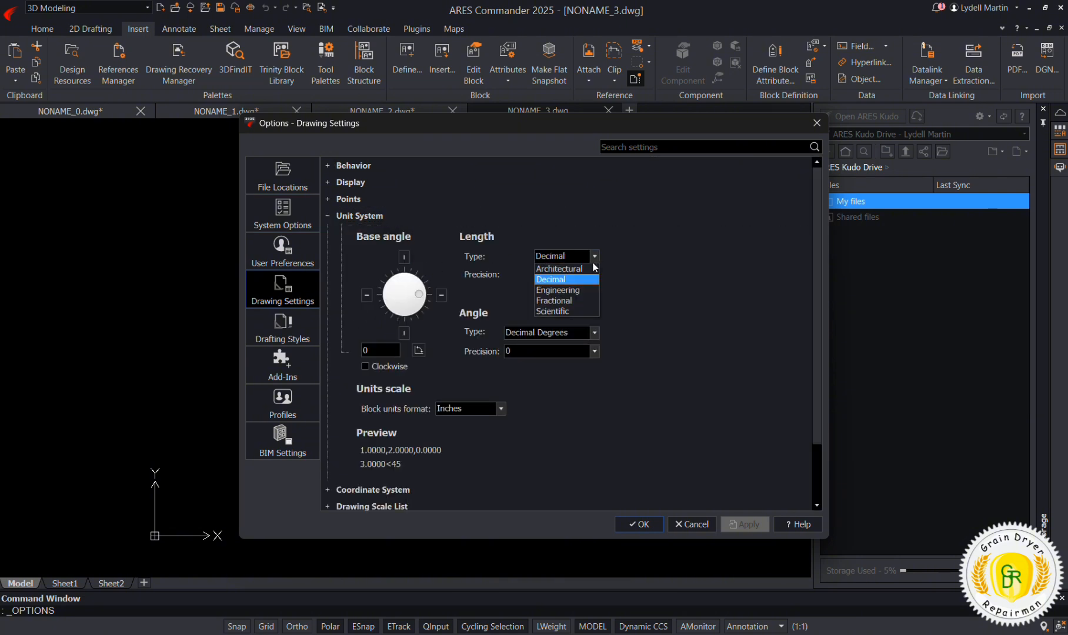
pyautogui.click(584, 273)
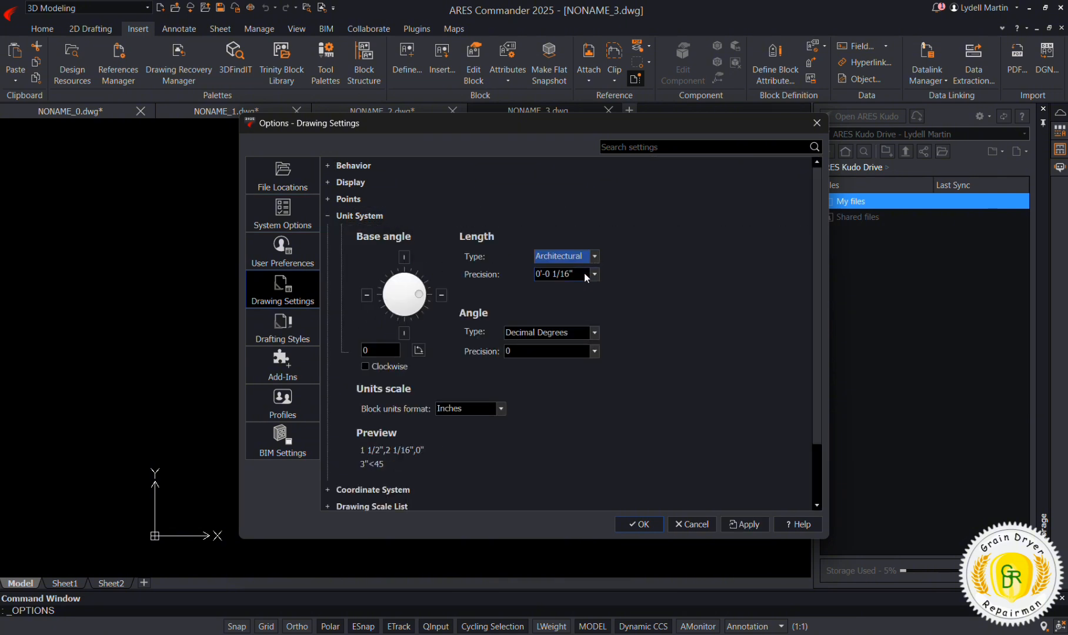
pyautogui.click(632, 523)
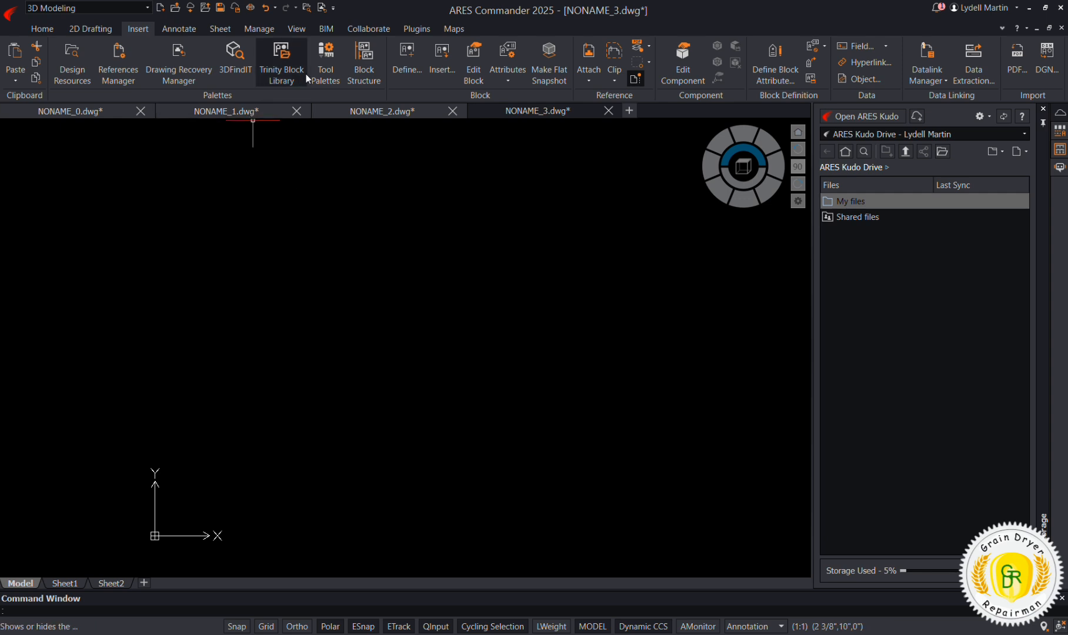
# Step: Insert the file "Drag conveyor Lambton 14x17 3D LV24.12.16" from the GDR 3D Blocks folder as a block at the origin of NONAME_3.dwg
pyautogui.click(442, 57)
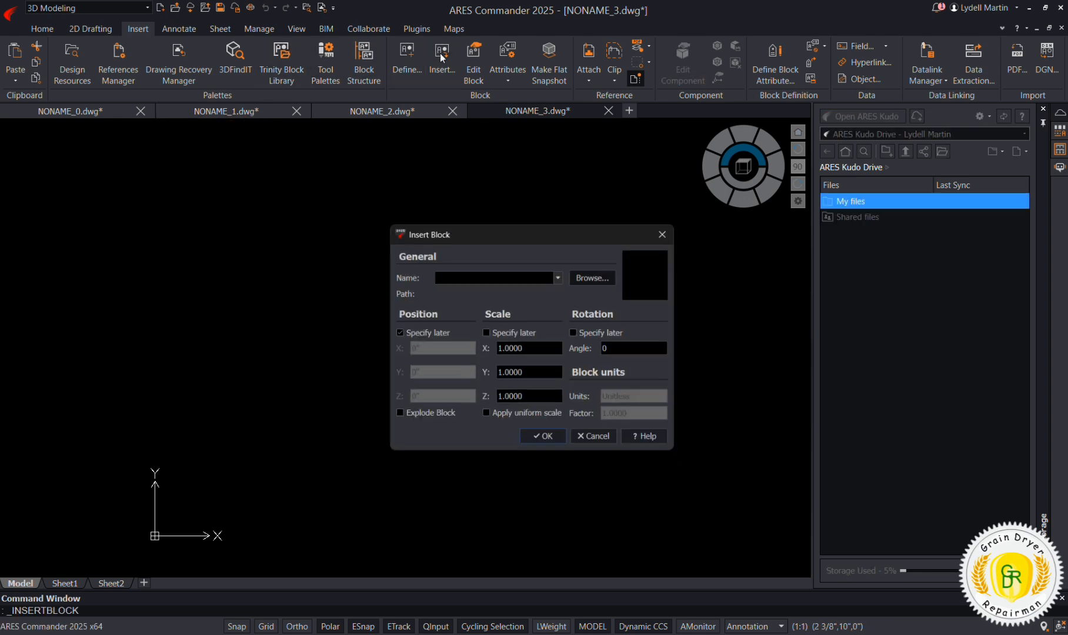
pyautogui.click(590, 279)
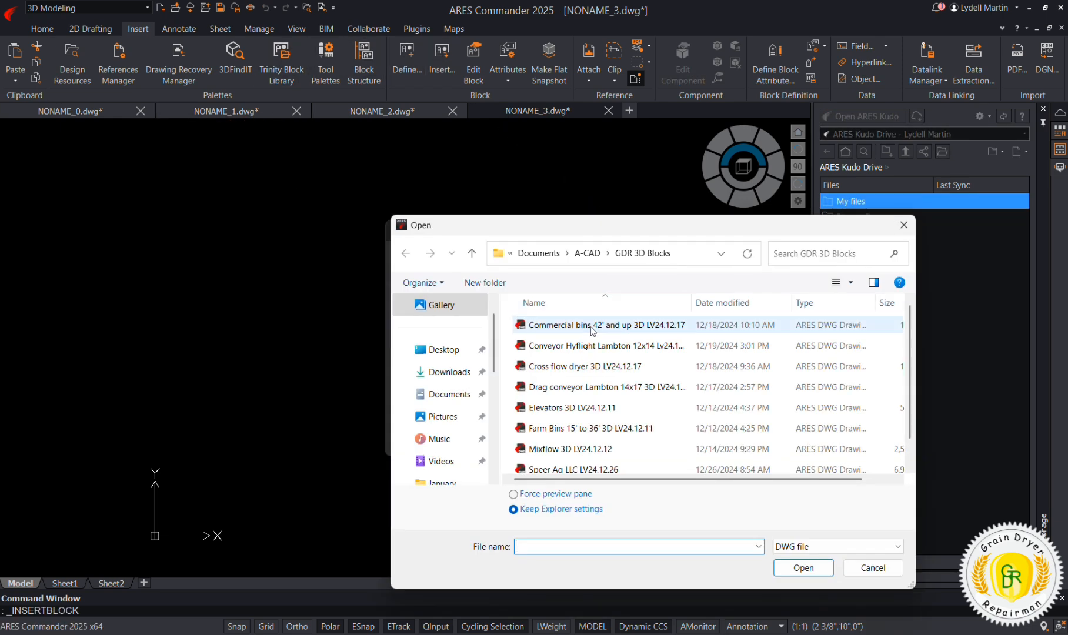
pyautogui.click(566, 388)
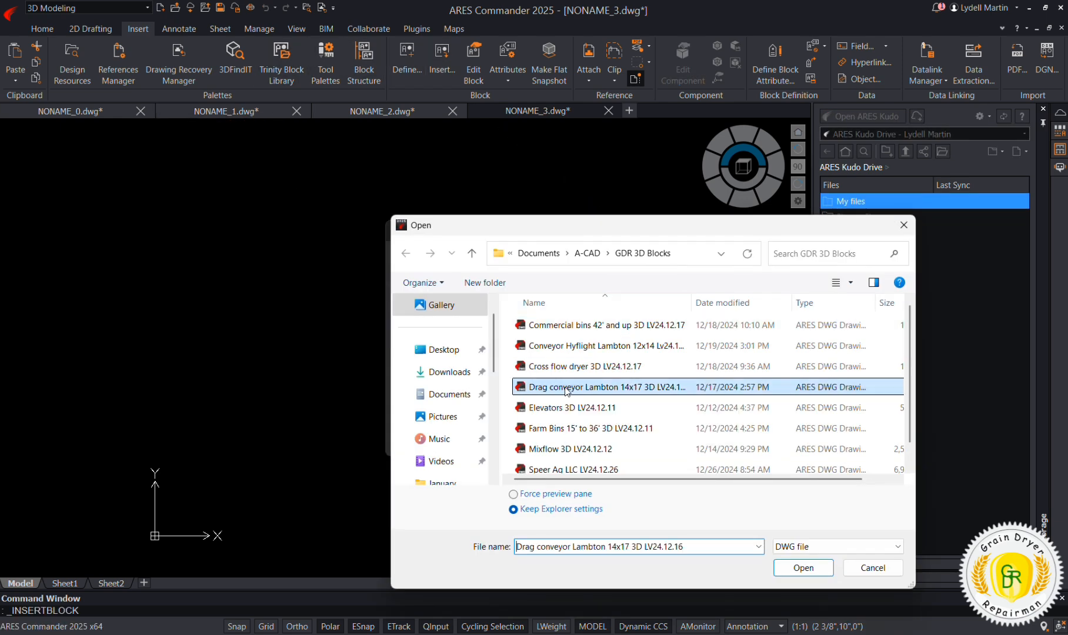
pyautogui.click(803, 568)
pyautogui.click(546, 441)
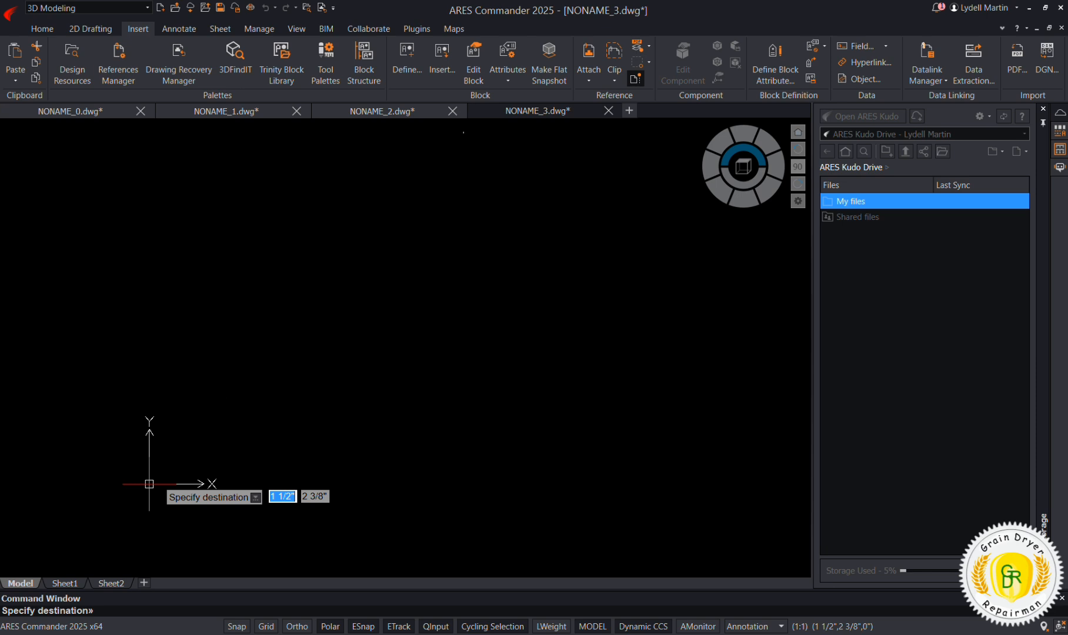
pyautogui.click(149, 484)
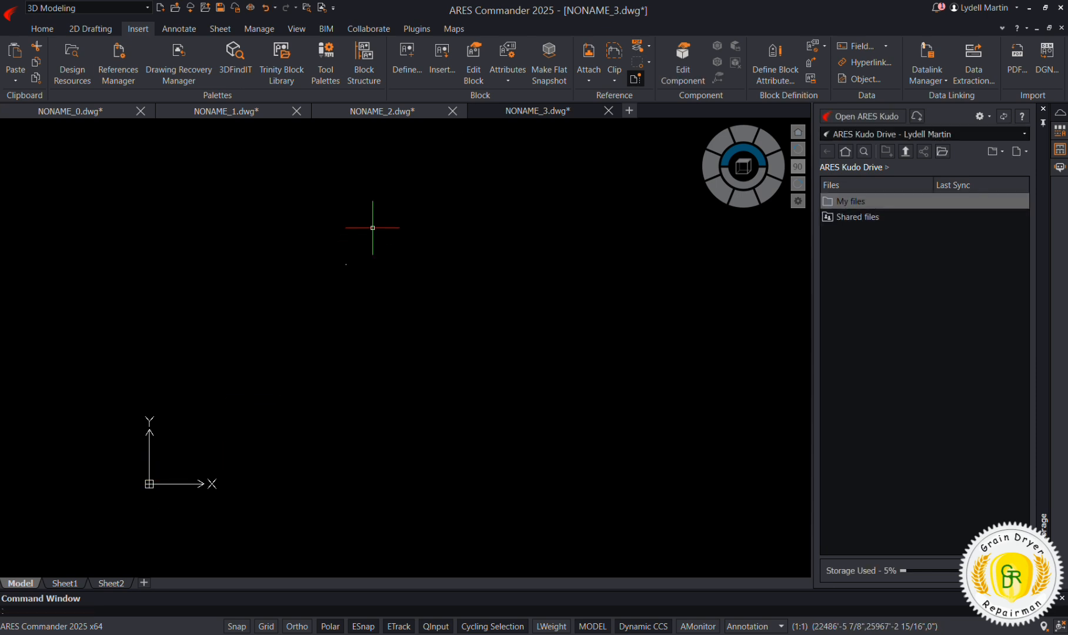
# Step: Move the distant drag conveyor block diagonally down toward the drawing's origin
pyautogui.click(381, 206)
pyautogui.click(314, 309)
pyautogui.rightClick(400, 346)
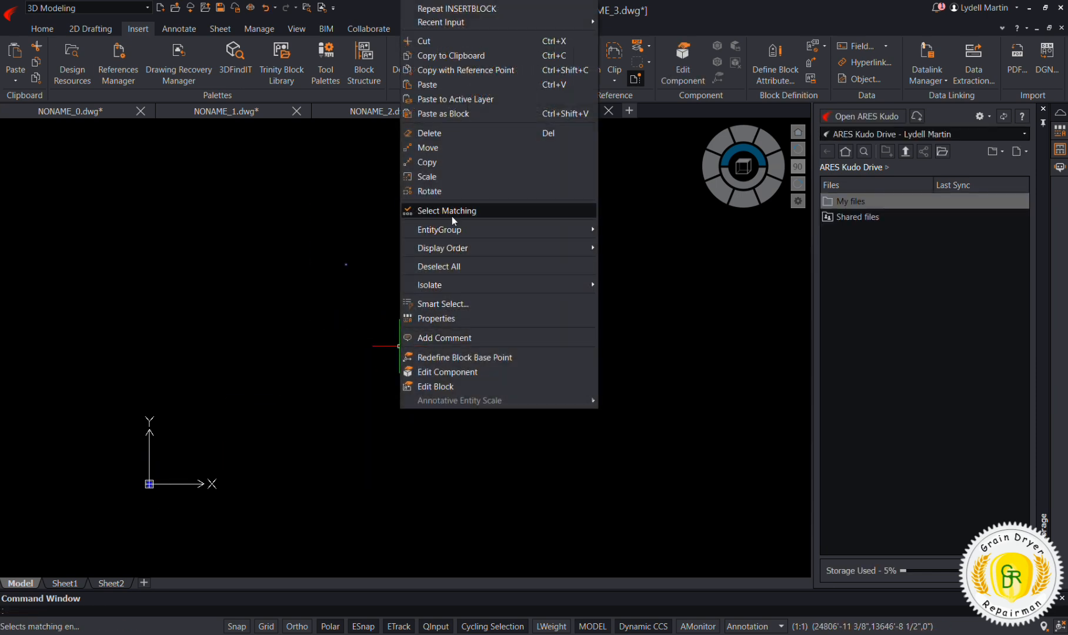
pyautogui.click(454, 150)
pyautogui.click(456, 238)
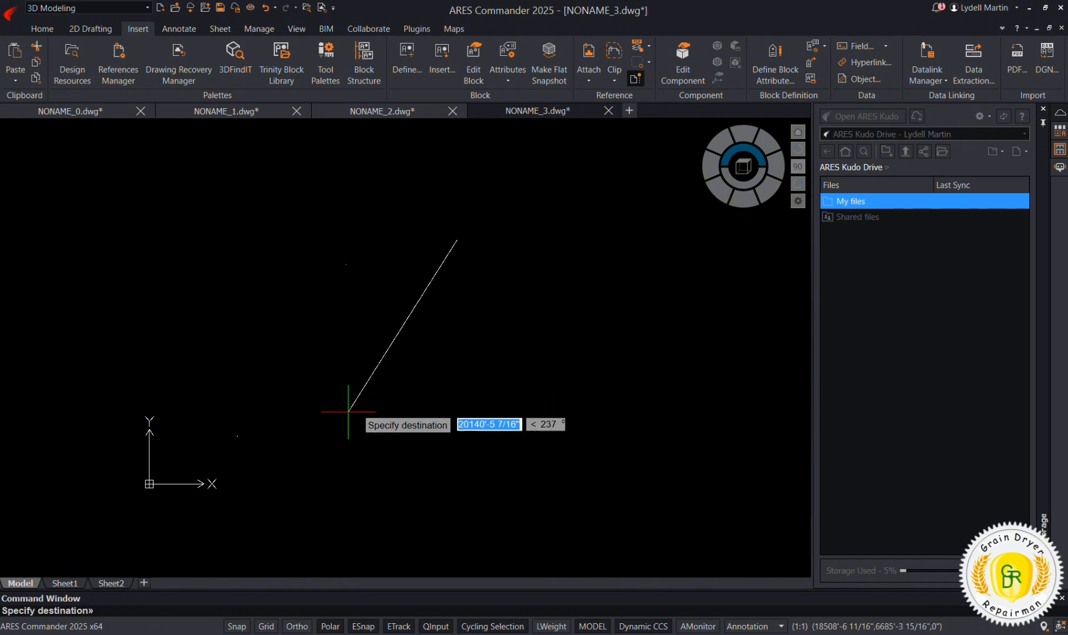
pyautogui.click(269, 452)
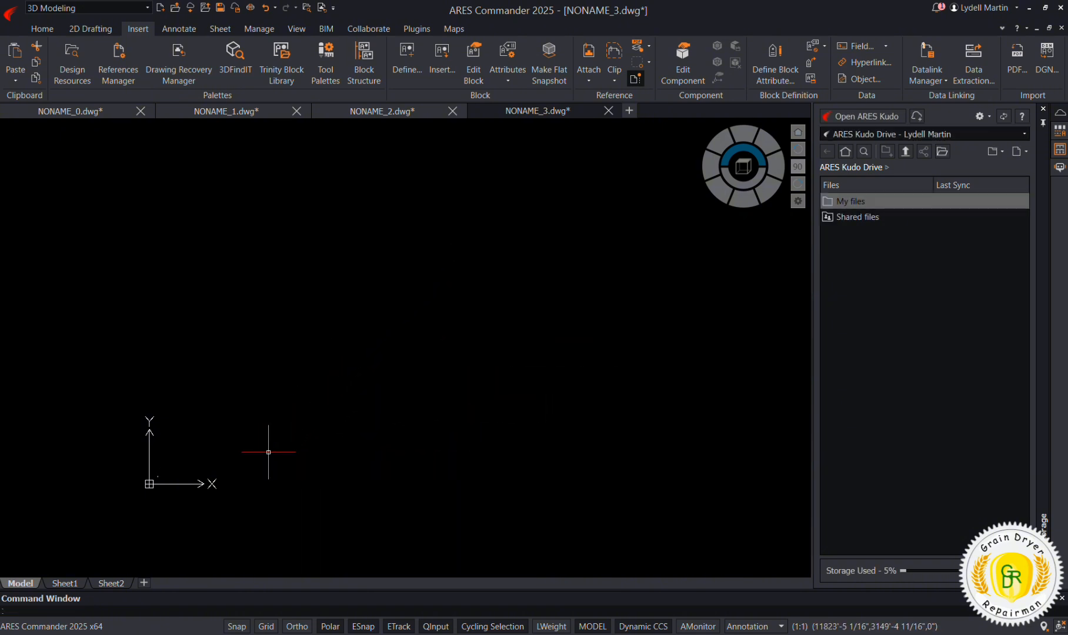
# Step: Move the drag conveyor block again so that it sits just beside the origin axes
pyautogui.scroll(5, 150, 489)
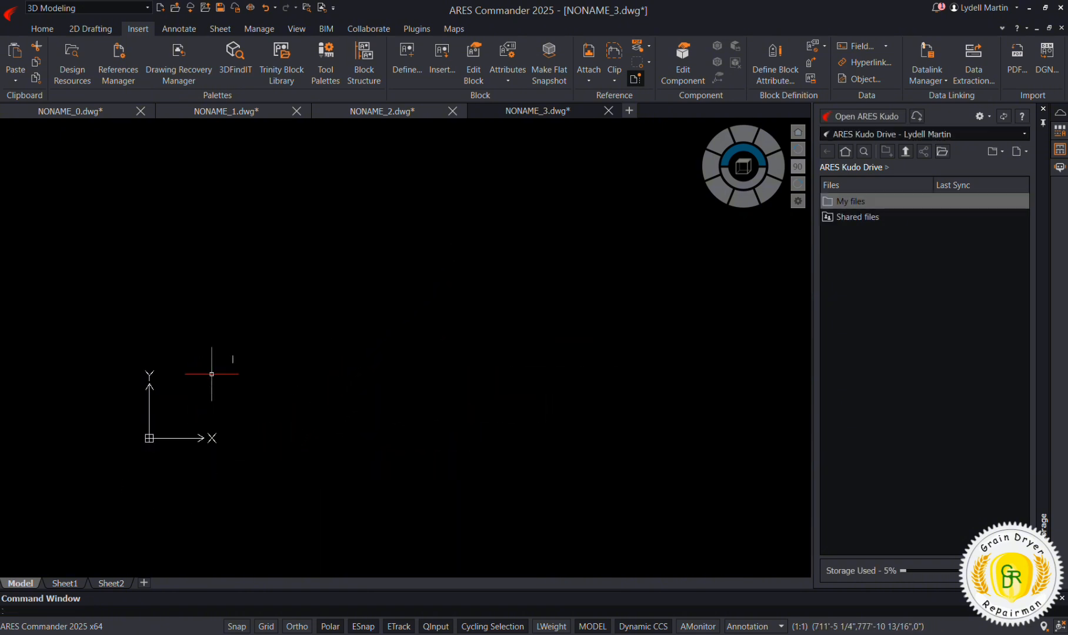
pyautogui.scroll(5, 225, 349)
pyautogui.scroll(5, 296, 486)
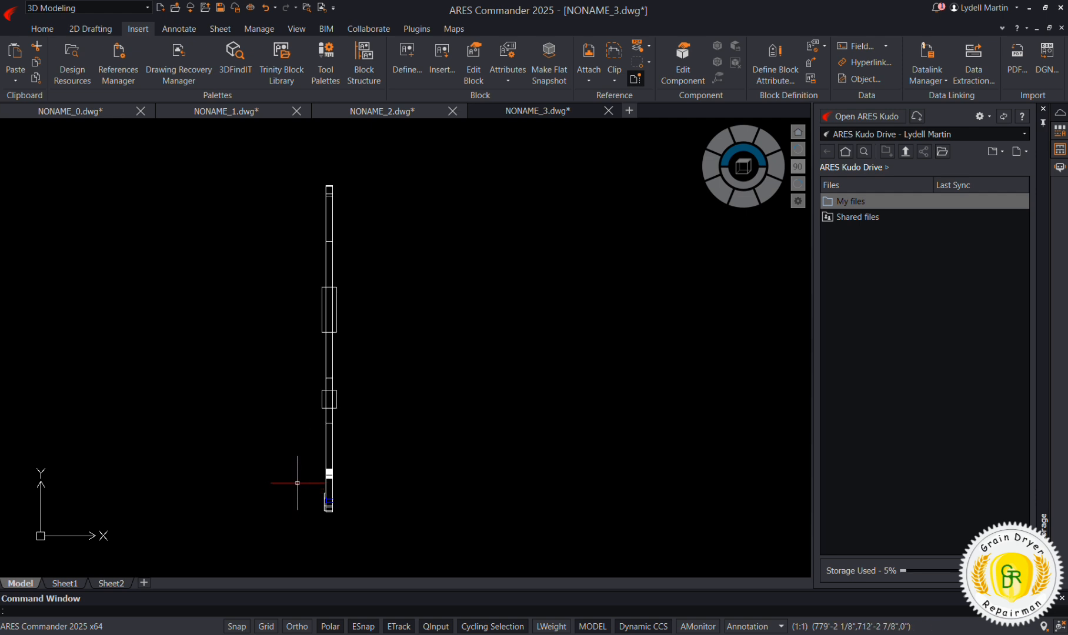
pyautogui.scroll(-5, 281, 382)
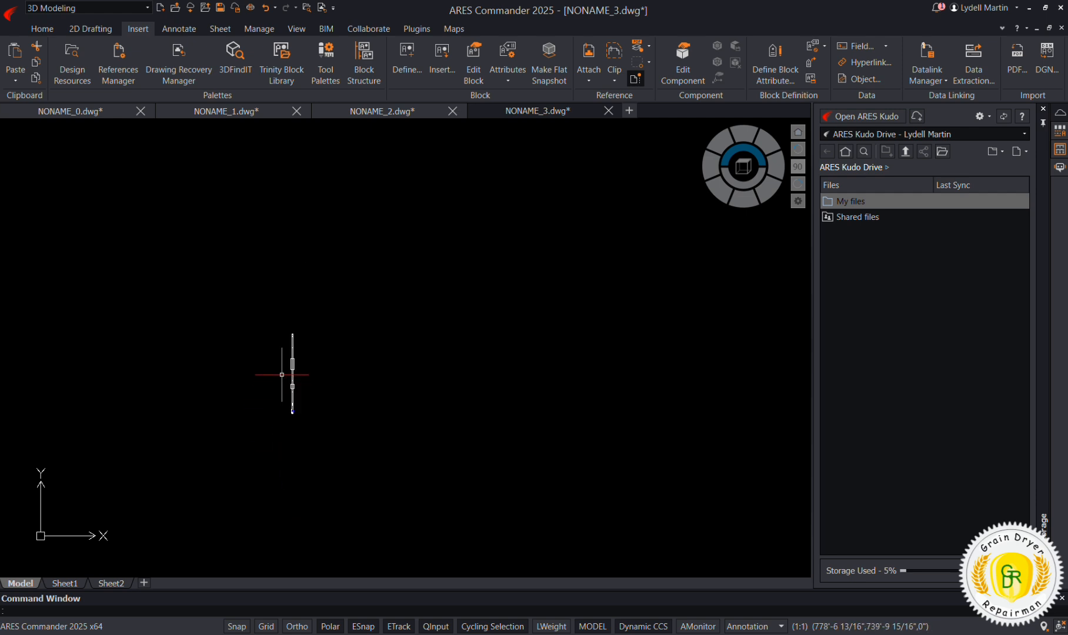
pyautogui.click(351, 276)
pyautogui.click(258, 444)
pyautogui.rightClick(262, 454)
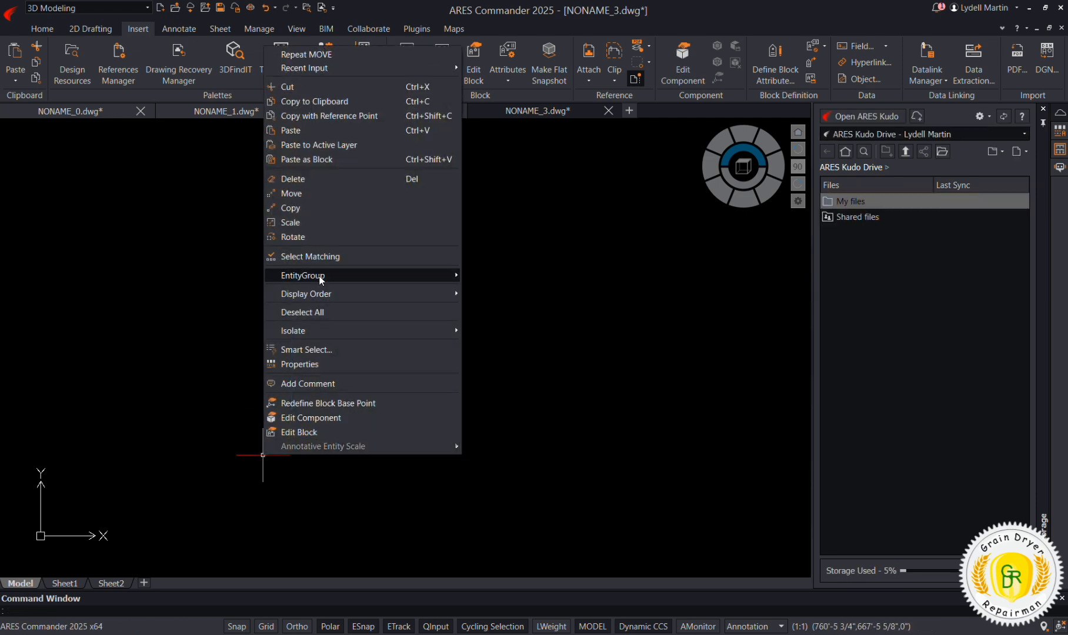
pyautogui.click(317, 196)
pyautogui.click(323, 393)
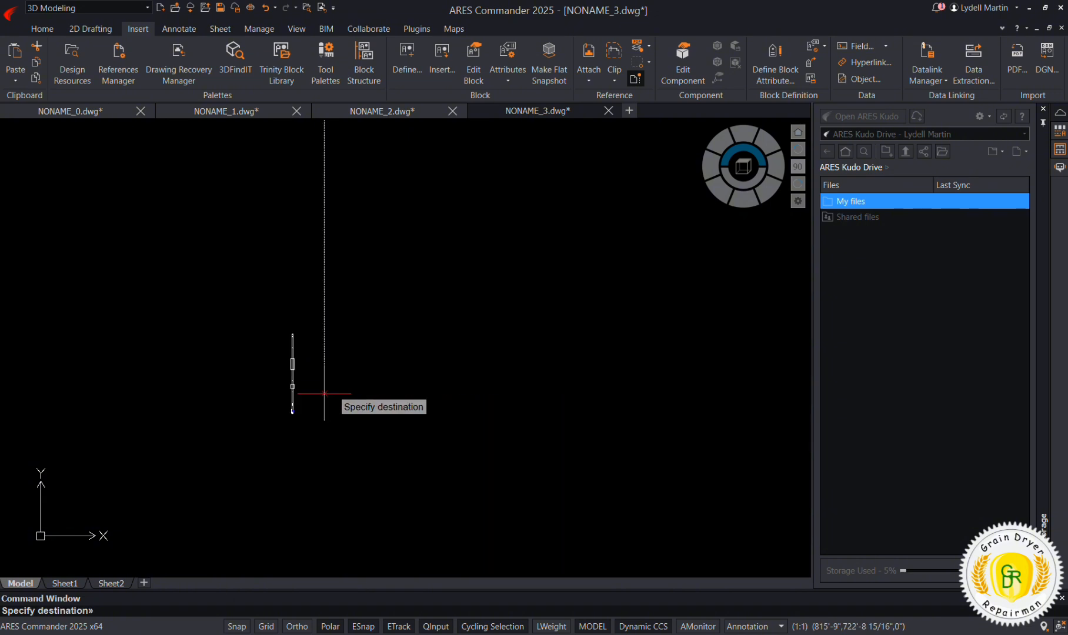
pyautogui.scroll(-10, 482, 305)
pyautogui.scroll(2, 382, 392)
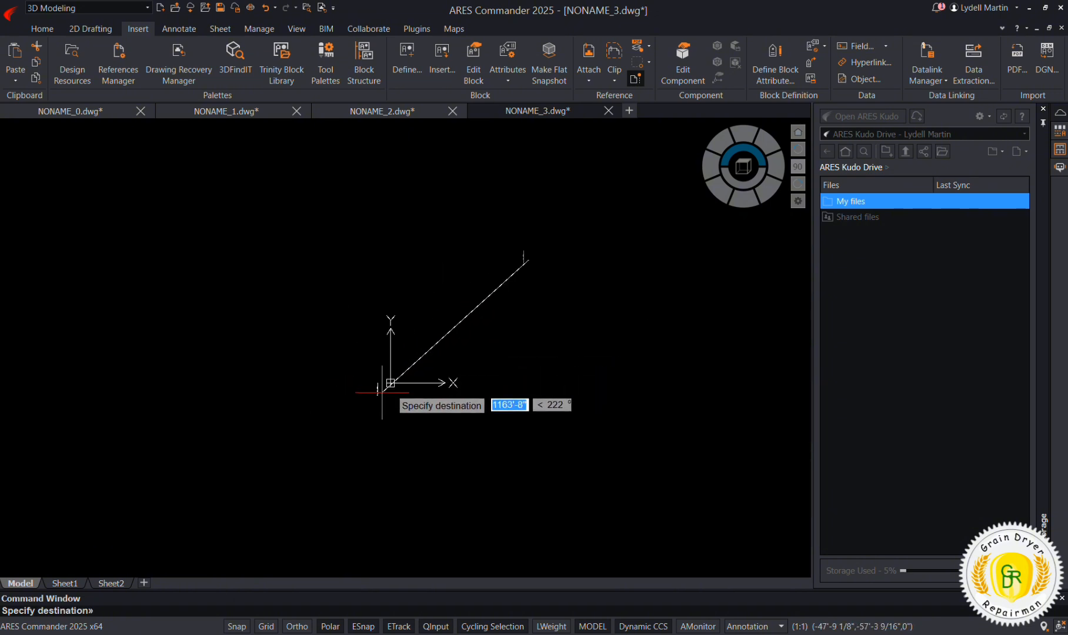
pyautogui.scroll(8, 400, 382)
pyautogui.click(442, 361)
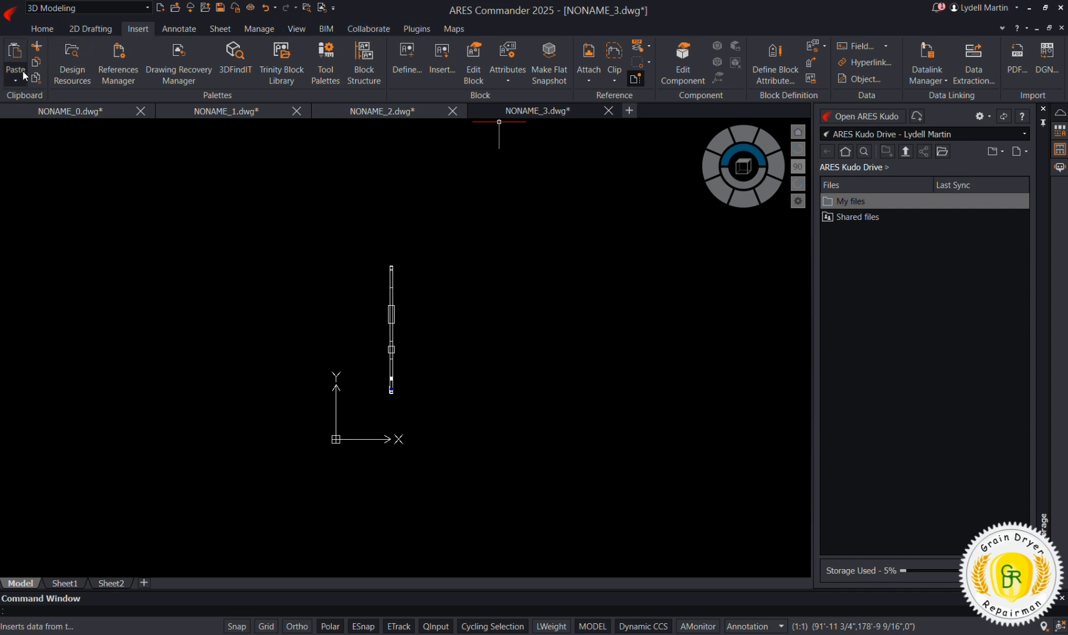
# Step: In the NONAME_1.dwg drawing, explode the inserted farm bins block into separate entities
pyautogui.click(52, 111)
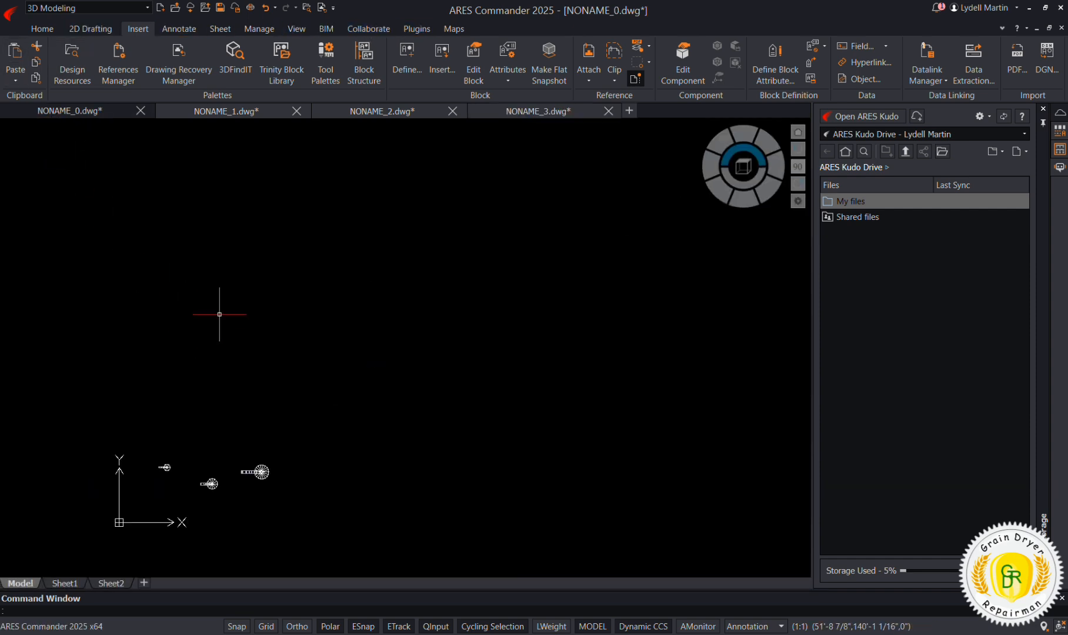
pyautogui.click(210, 109)
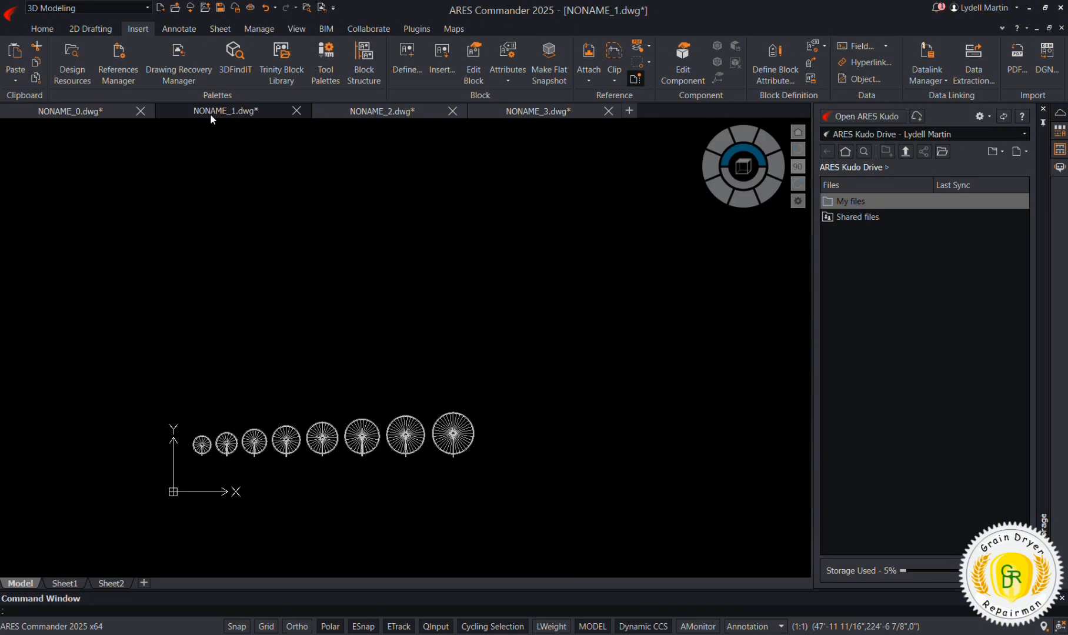
pyautogui.click(500, 365)
pyautogui.click(393, 491)
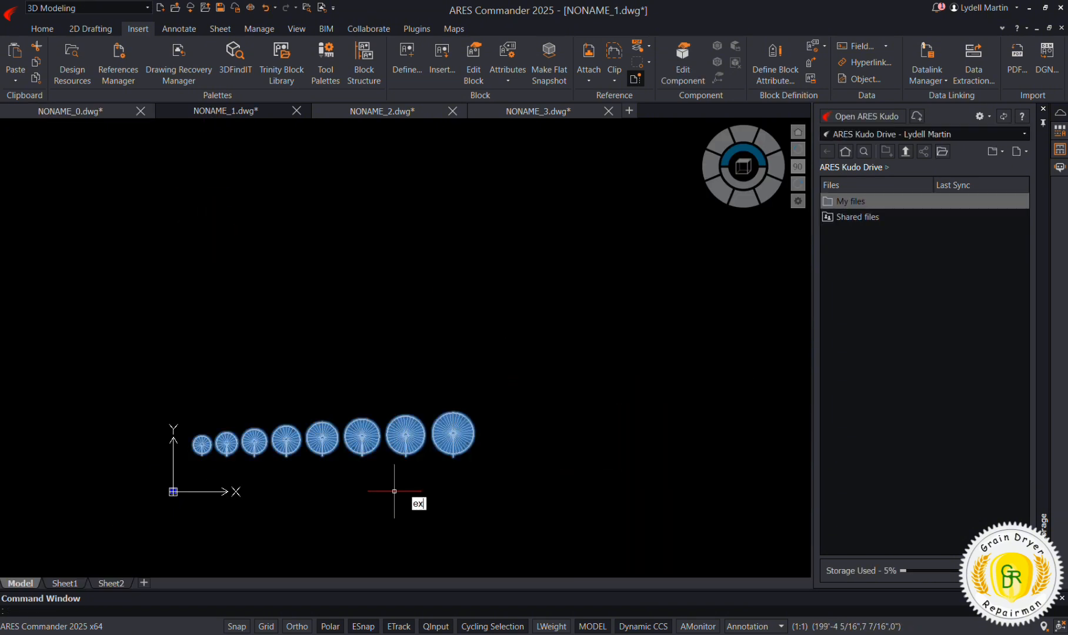
pyautogui.write('ex')
pyautogui.click(453, 549)
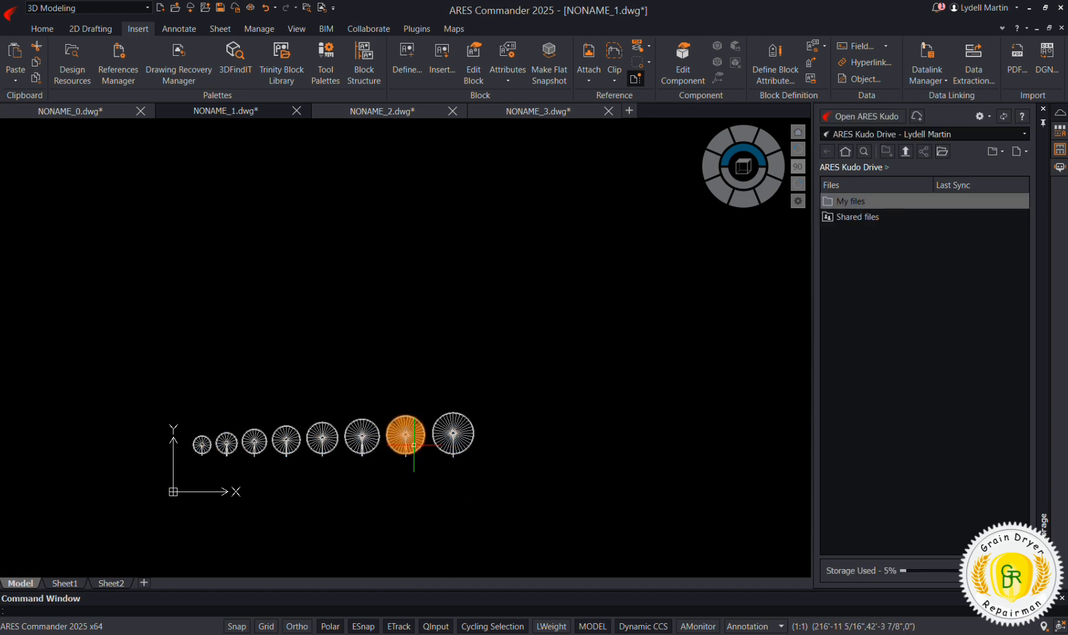
# Step: Show the row of farm bins in a southeast isometric view with a shaded visual style
pyautogui.click(773, 188)
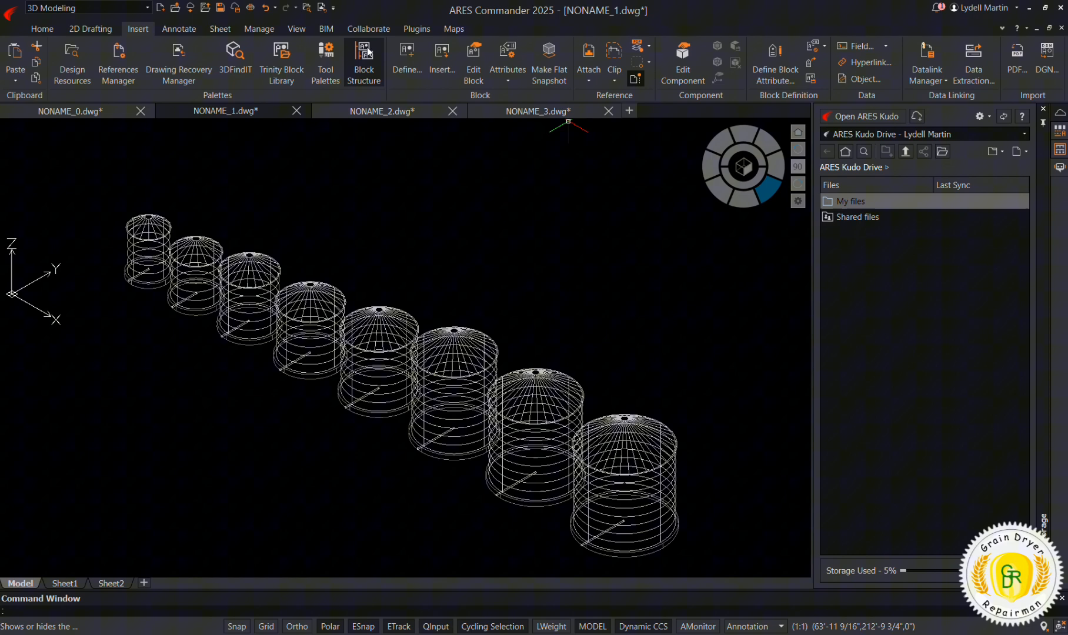
pyautogui.click(297, 28)
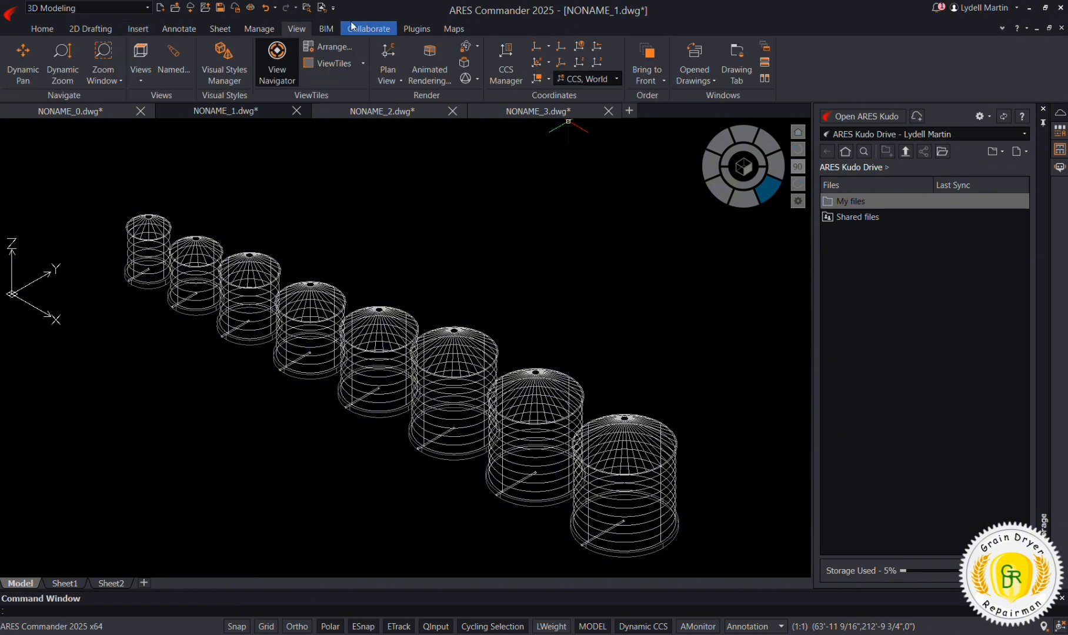
pyautogui.click(477, 80)
pyautogui.click(479, 147)
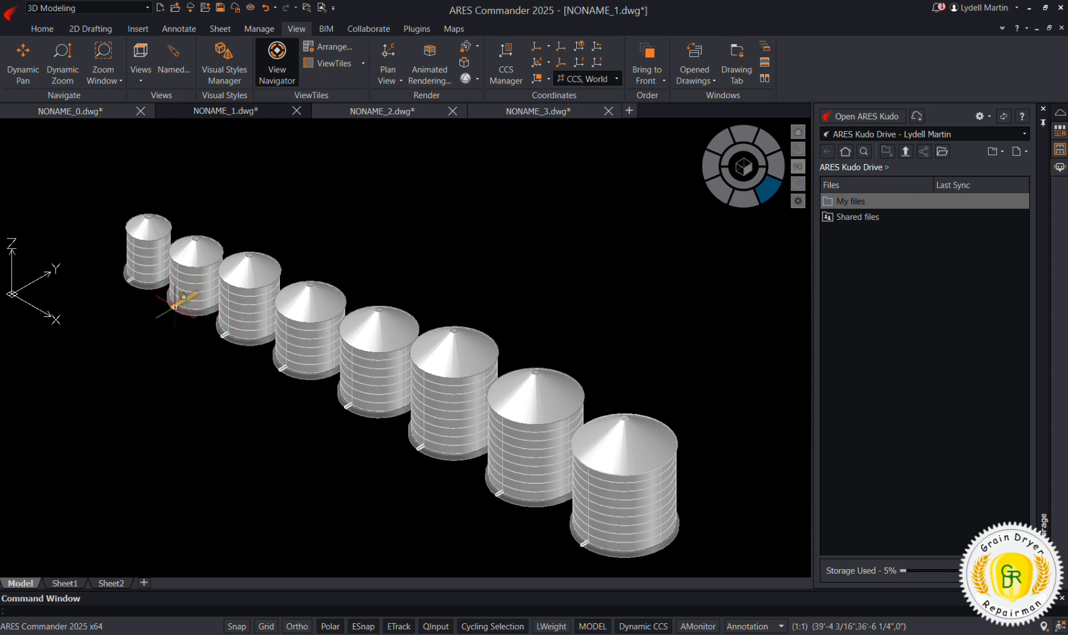
# Step: Examine the shaded farm bins from the top and from the southeast isometric view
pyautogui.scroll(-3, 176, 294)
pyautogui.scroll(1, 218, 307)
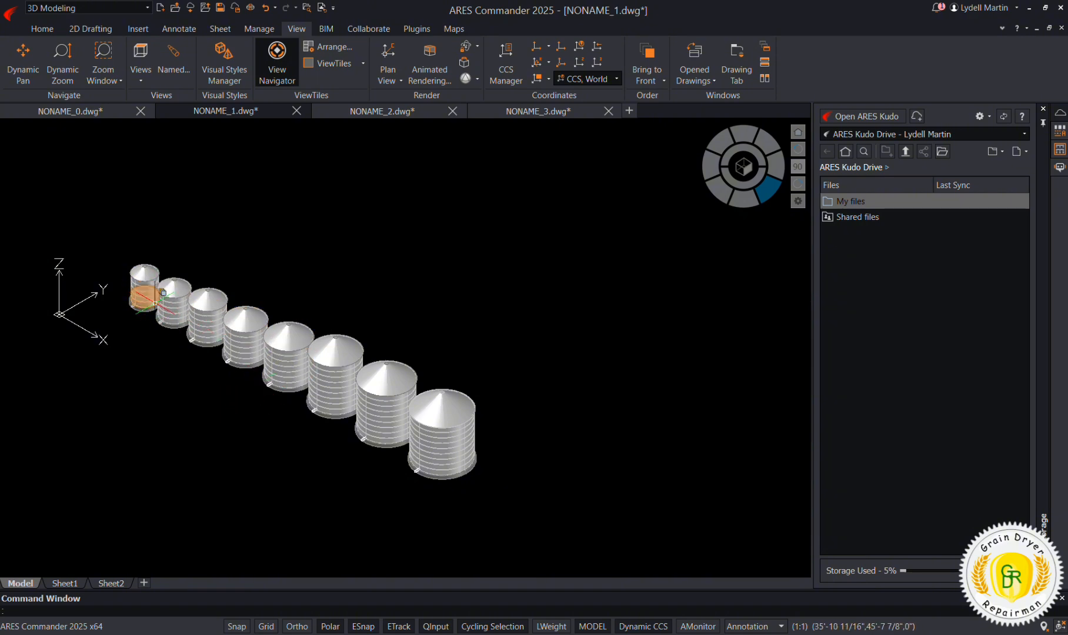
pyautogui.click(743, 156)
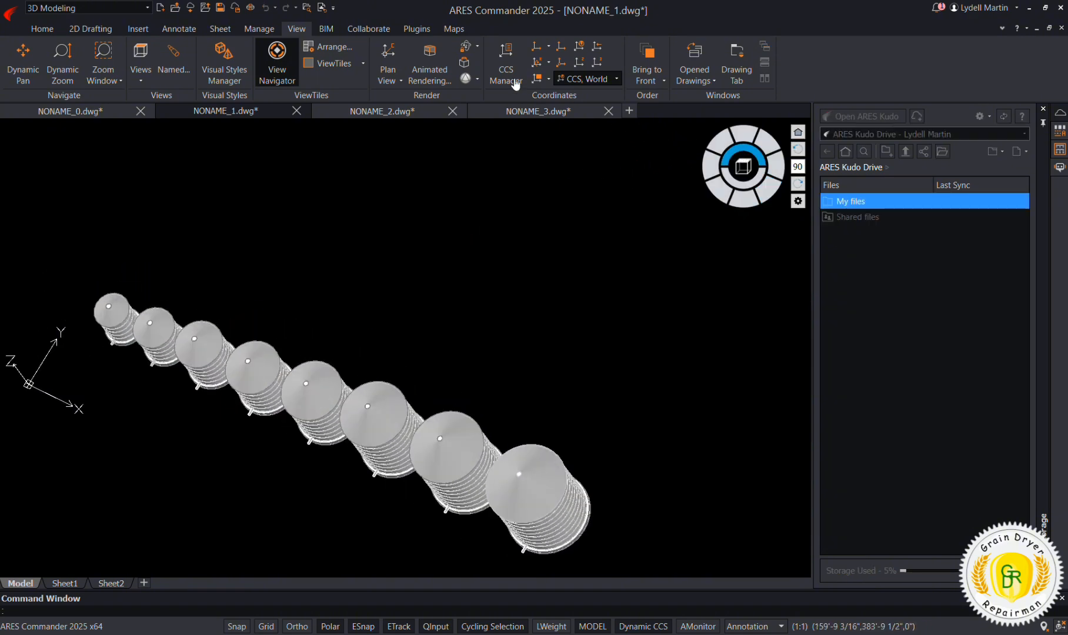
pyautogui.click(42, 28)
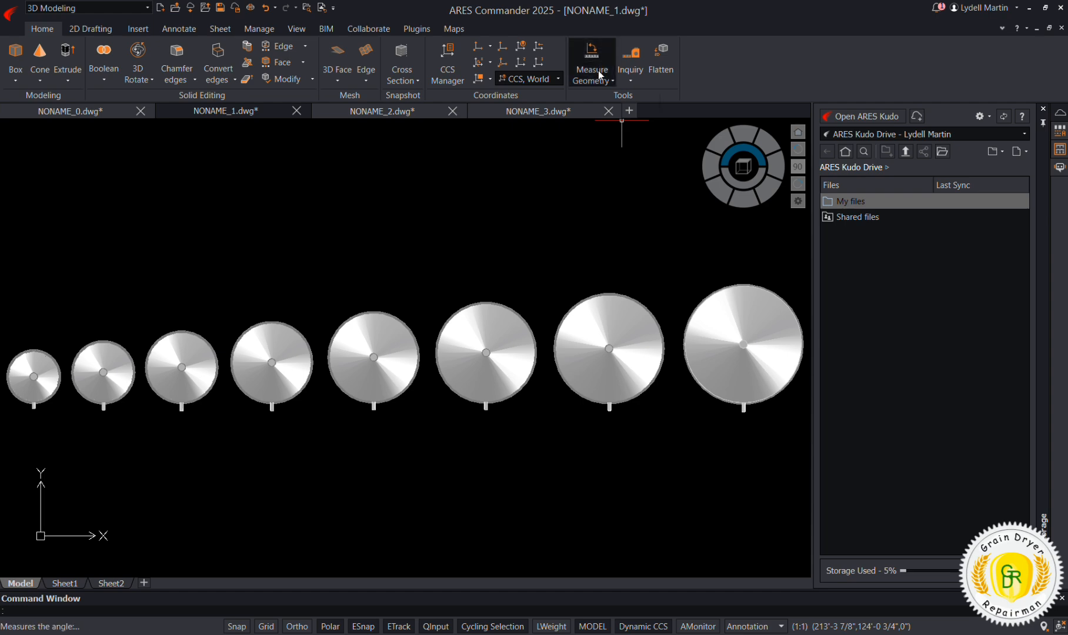
pyautogui.scroll(-2, 593, 367)
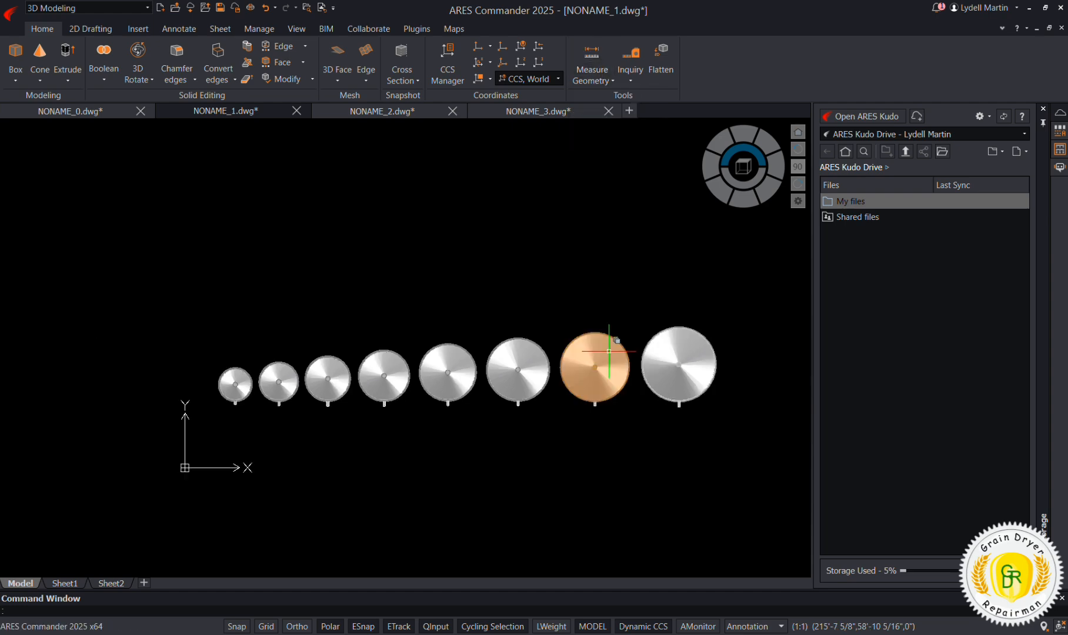
pyautogui.click(764, 194)
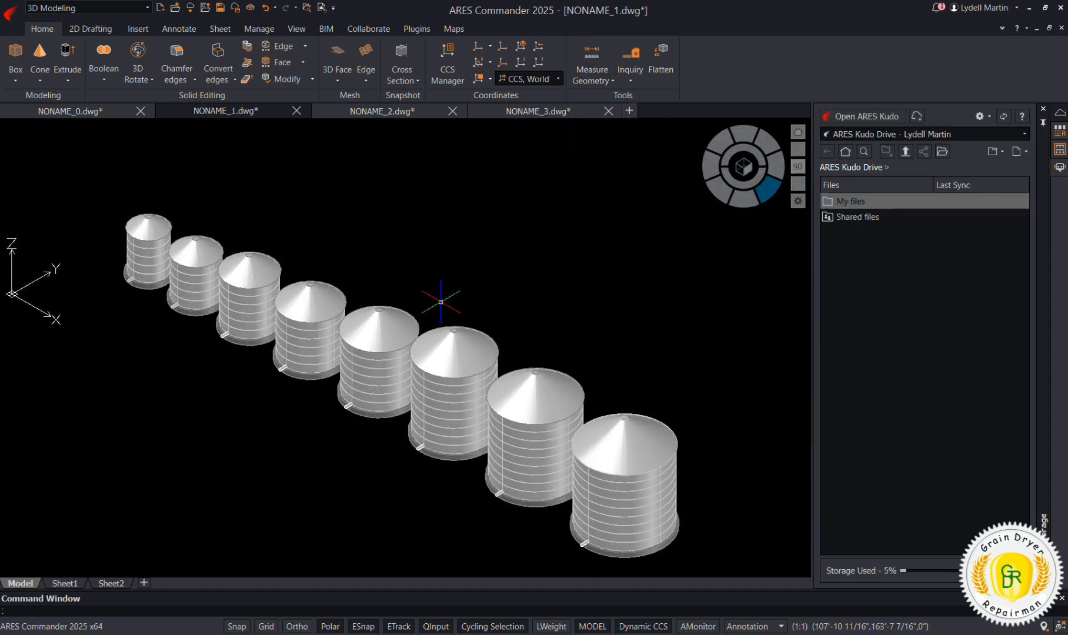
# Step: In the front view, move the roof and top wall ring of the largest farm bin straight up 88 inches
pyautogui.click(736, 201)
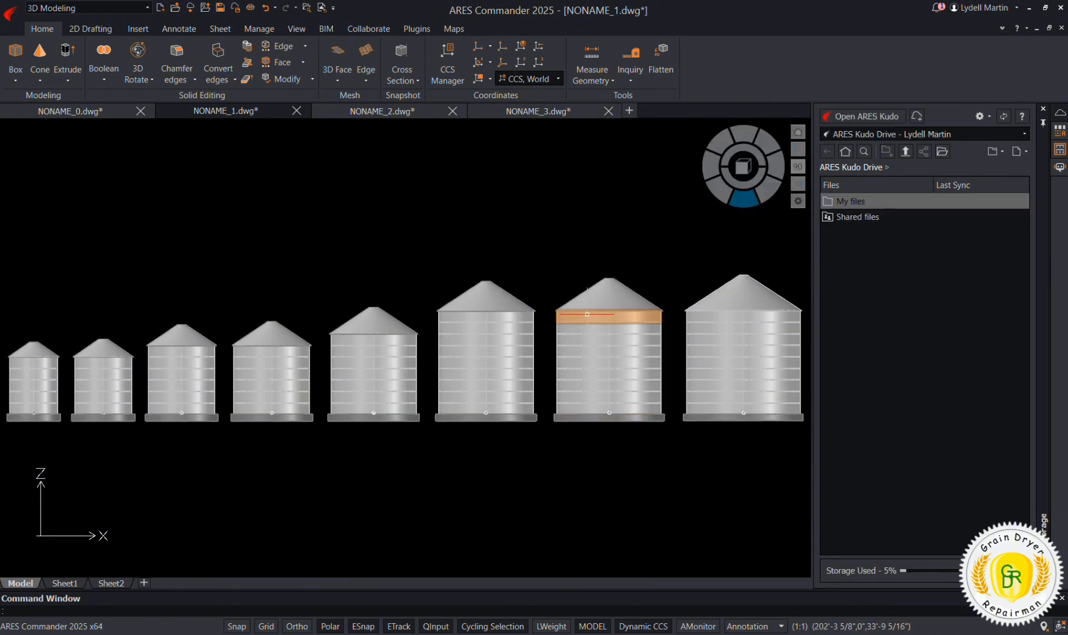
pyautogui.scroll(-2, 234, 323)
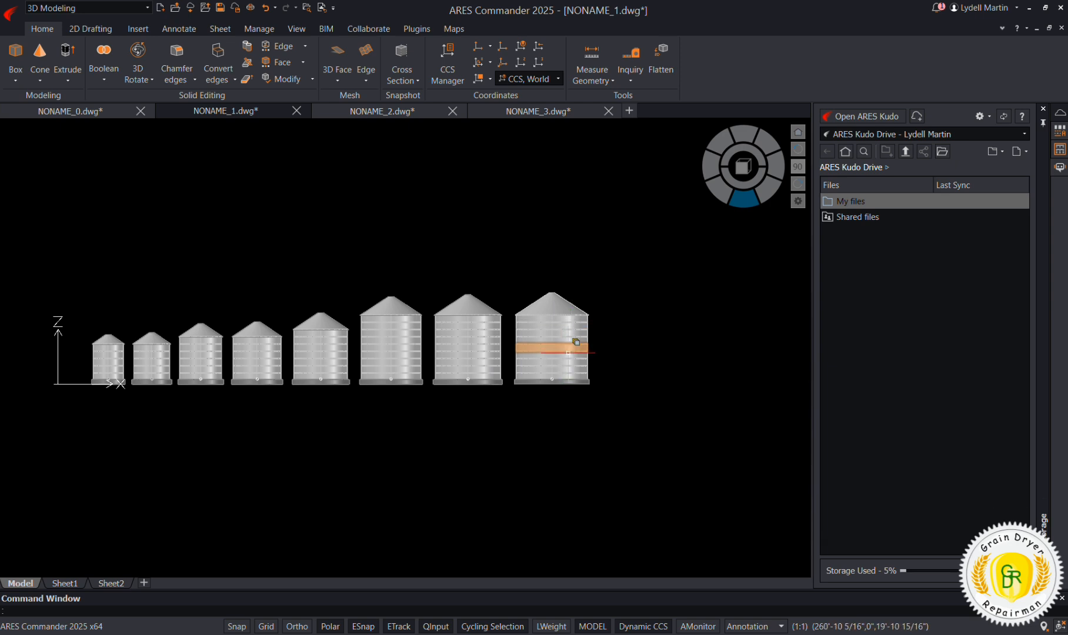
pyautogui.scroll(3, 583, 326)
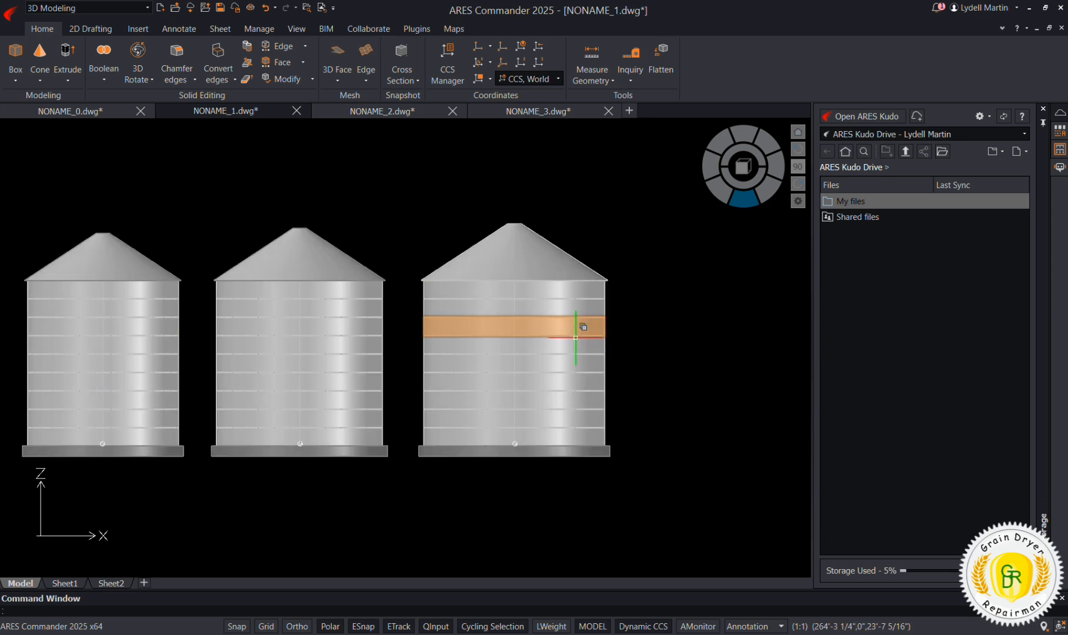
pyautogui.scroll(-2, 357, 341)
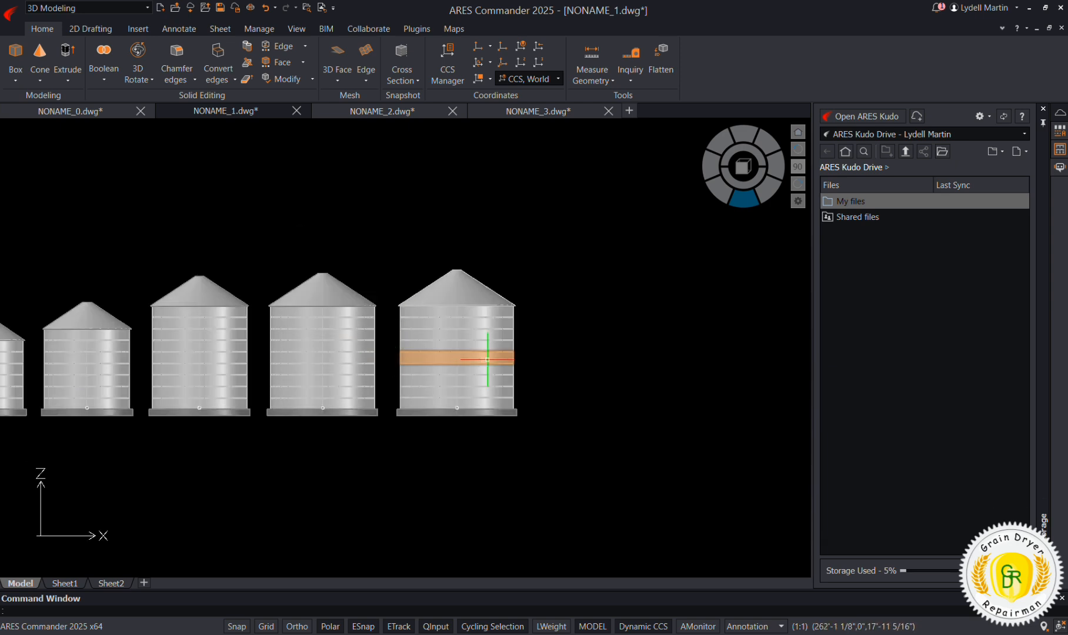
pyautogui.scroll(3, 487, 359)
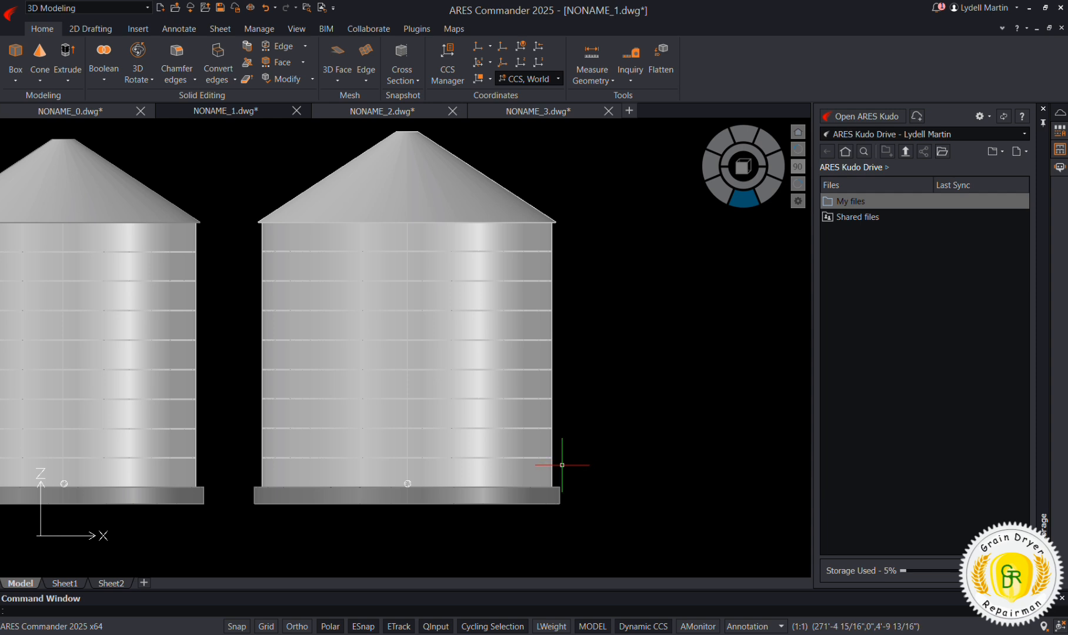
pyautogui.scroll(-2, 304, 317)
pyautogui.click(482, 185)
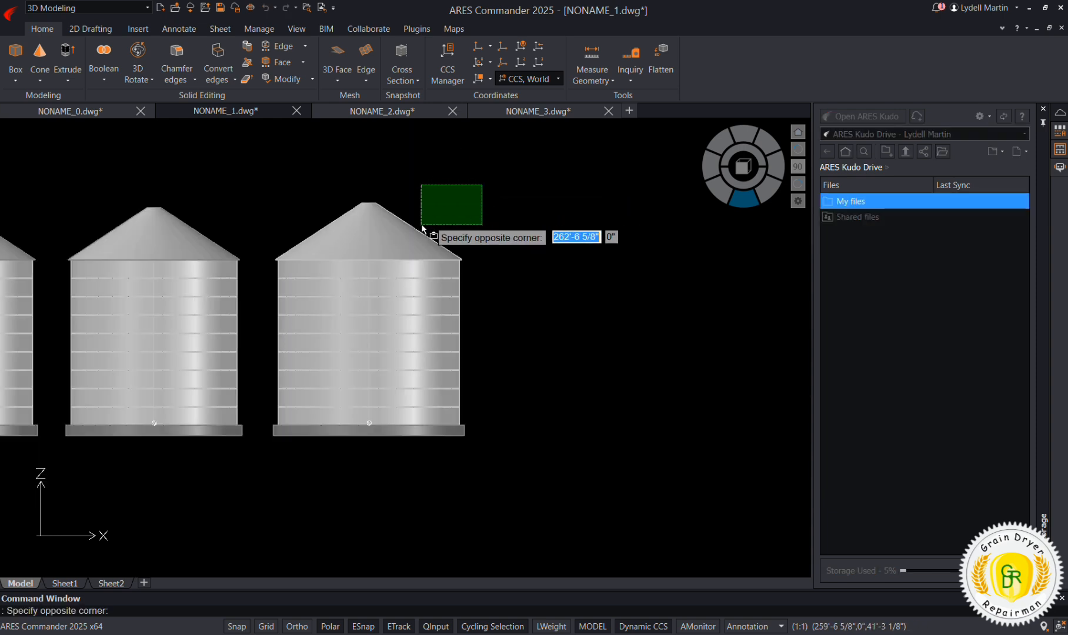
pyautogui.click(262, 264)
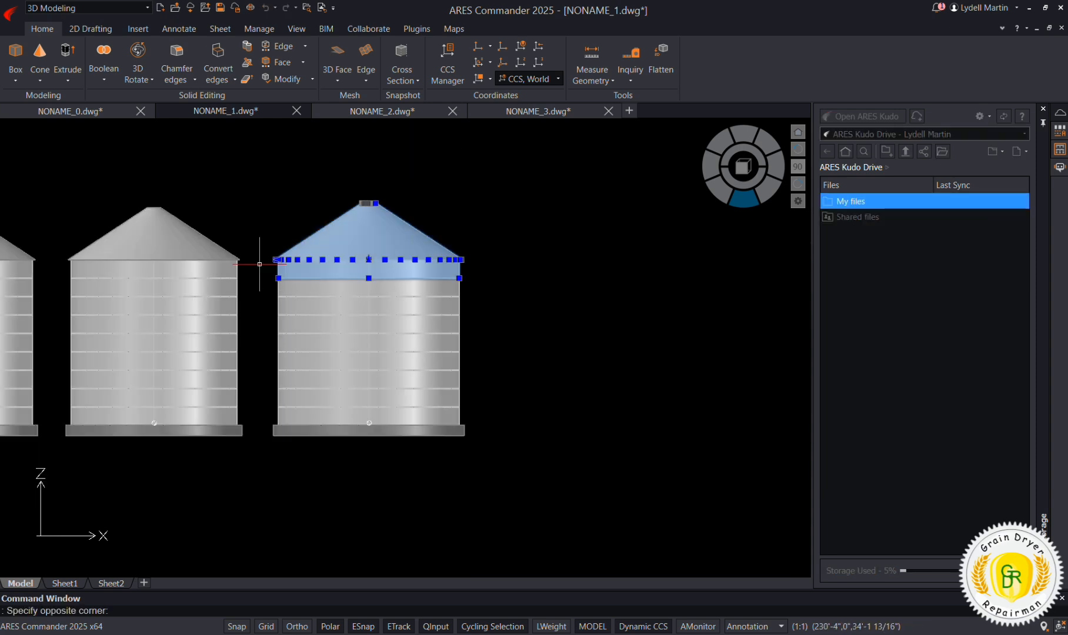
pyautogui.rightClick(584, 268)
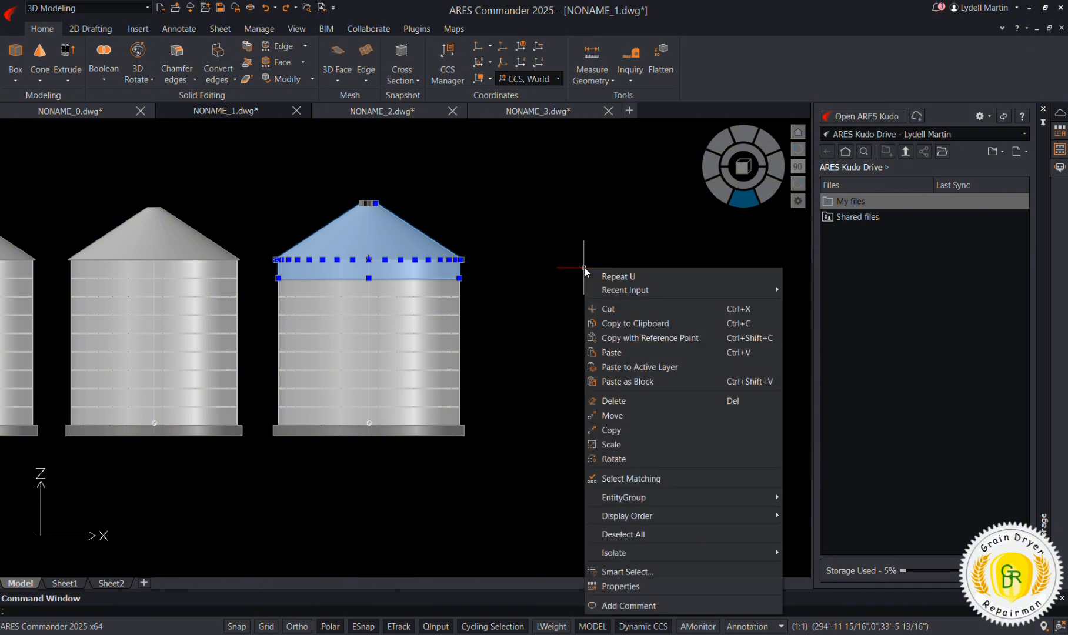
pyautogui.click(614, 415)
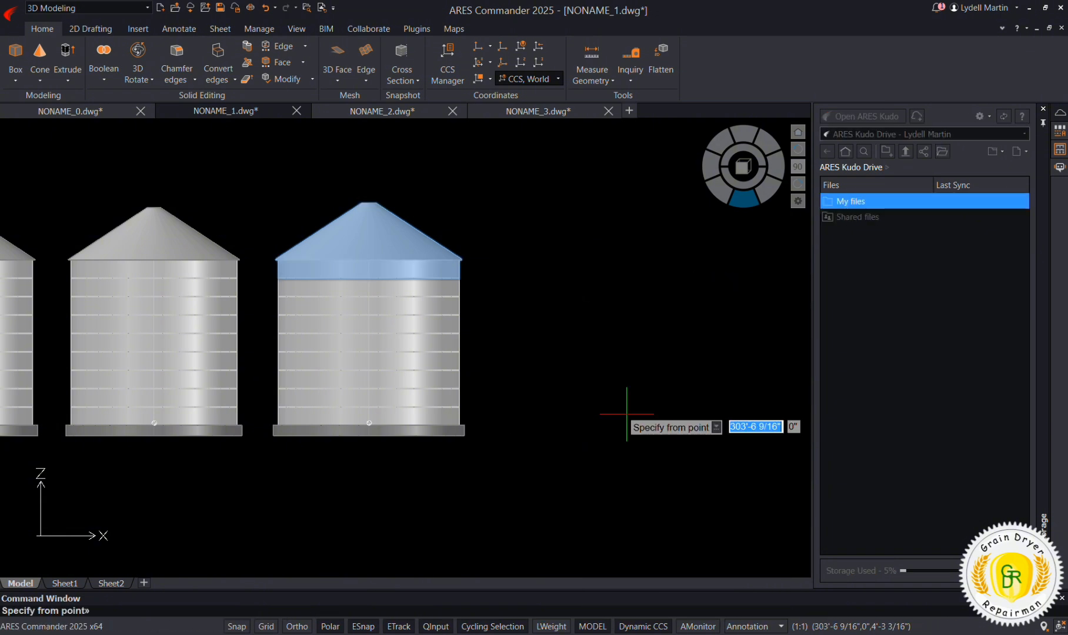
pyautogui.click(562, 418)
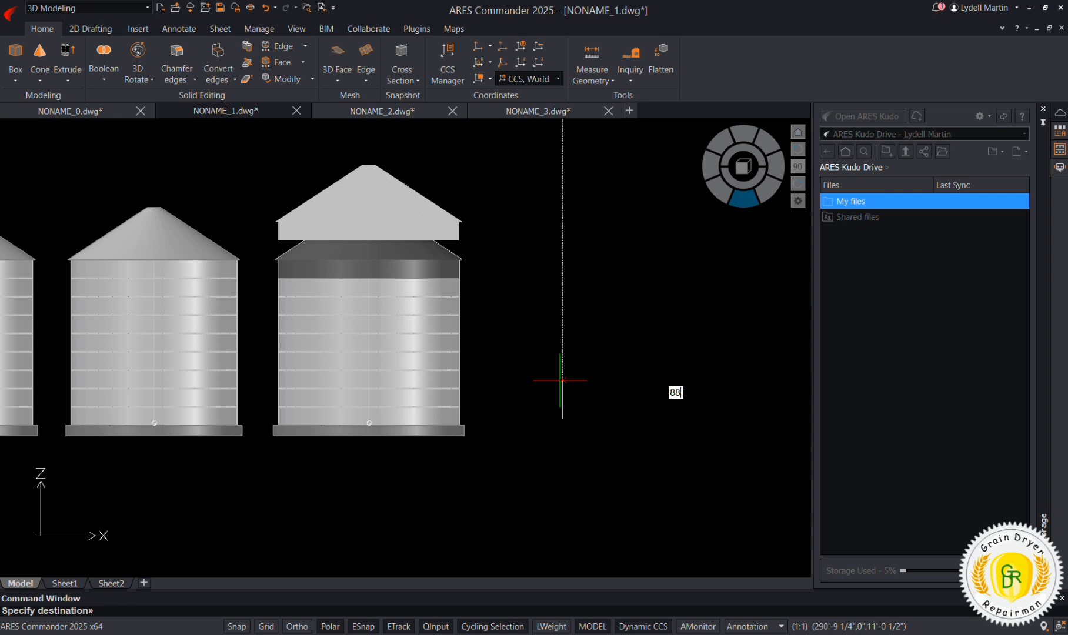
pyautogui.write('88')
pyautogui.press('Return')
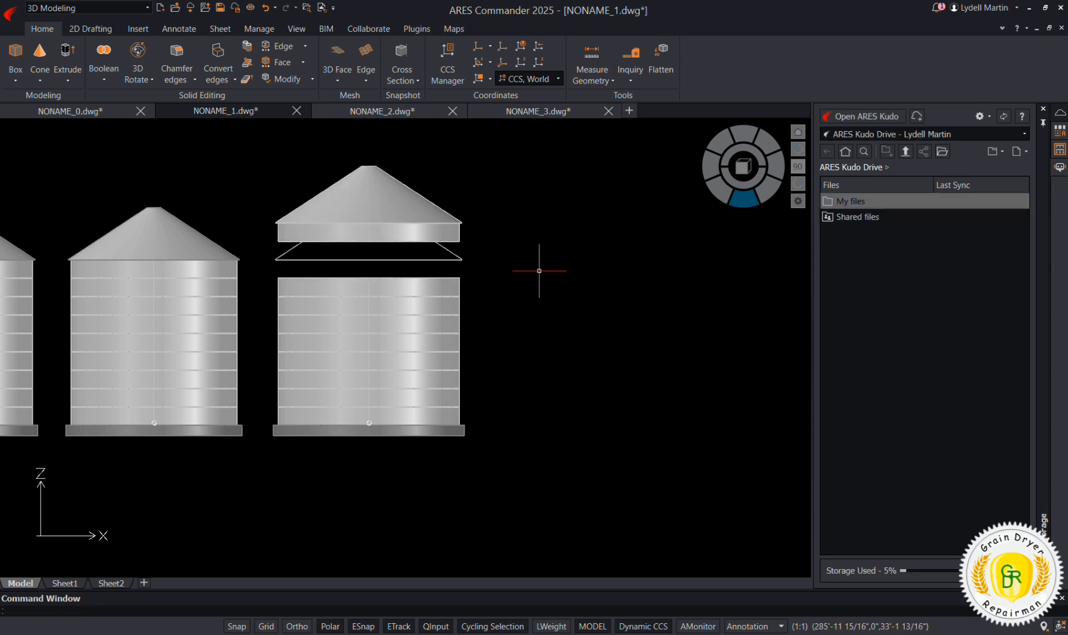
# Step: Raise the detached roof and wall ring of the largest bin a further 44 inches straight up
pyautogui.click(457, 210)
pyautogui.click(414, 263)
pyautogui.rightClick(542, 275)
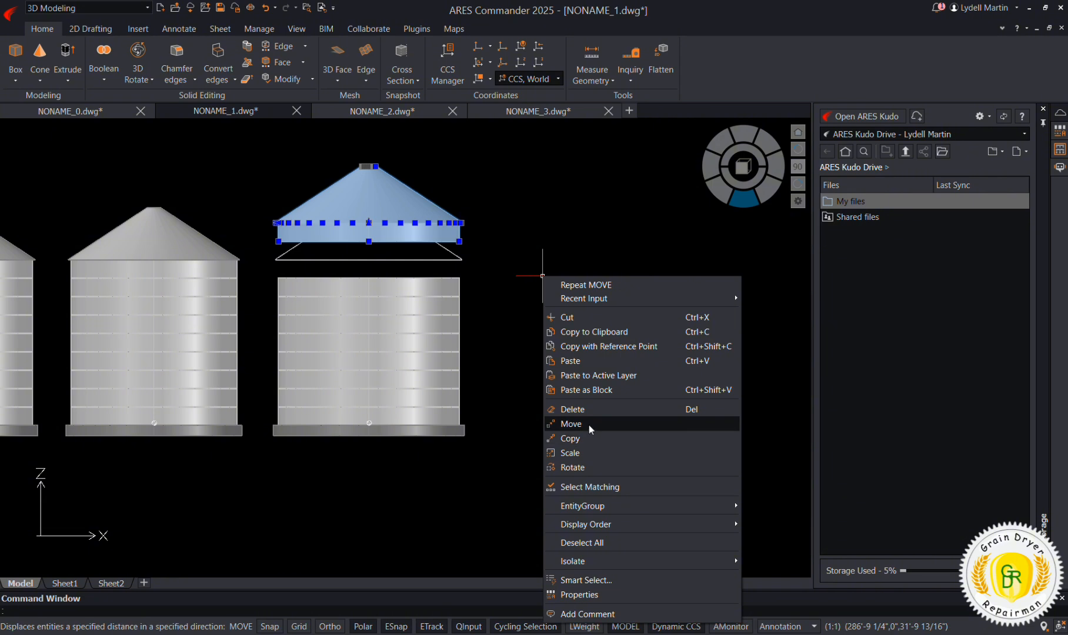
pyautogui.click(589, 424)
pyautogui.click(573, 399)
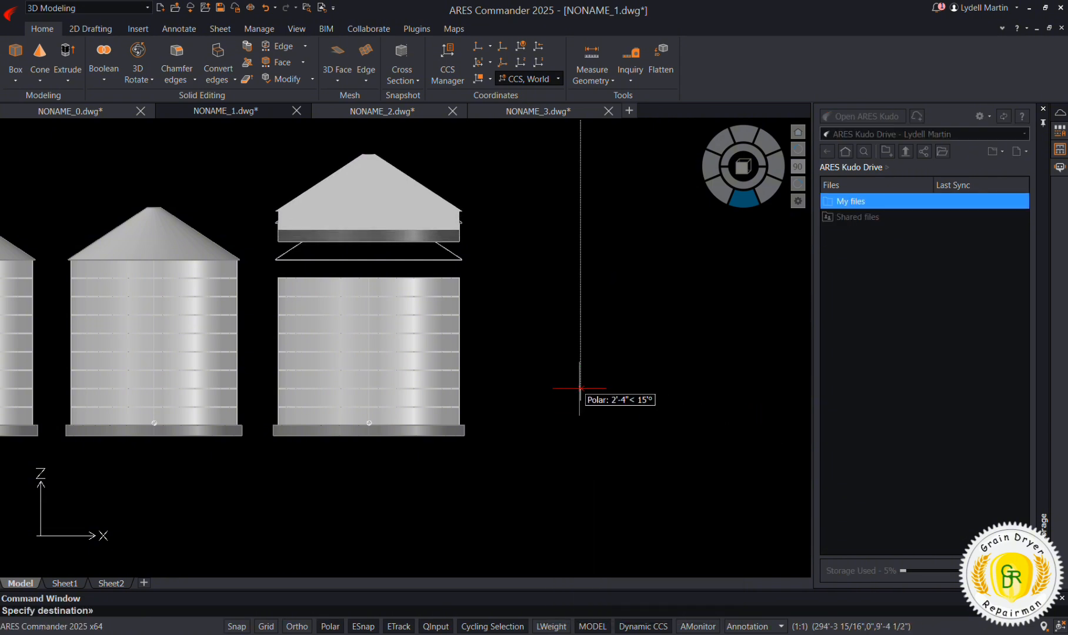
pyautogui.write('44')
pyautogui.press('Return')
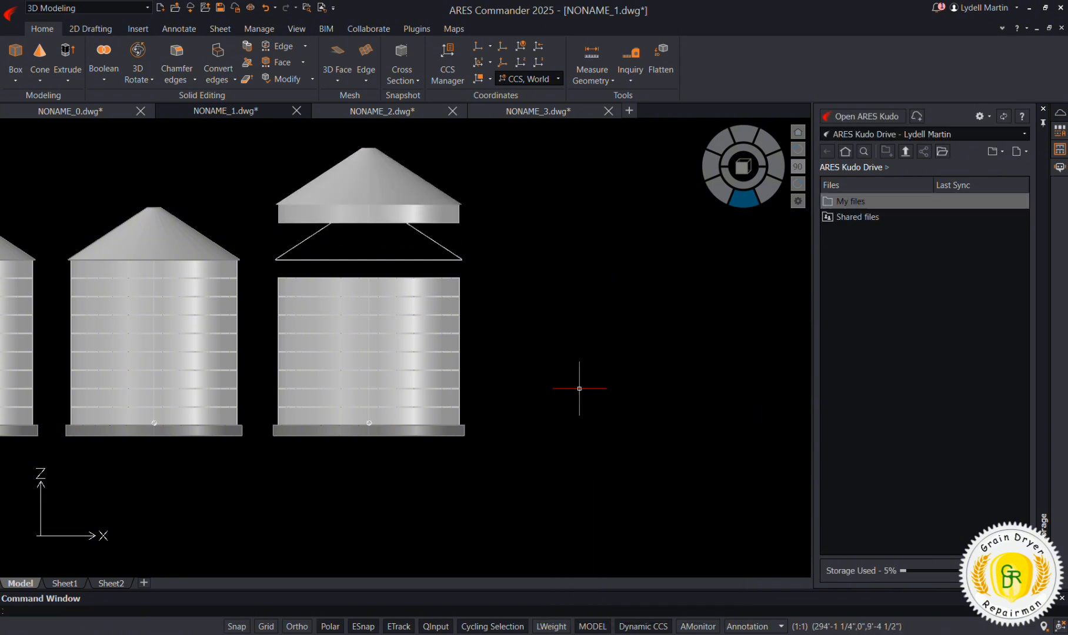
pyautogui.click(507, 264)
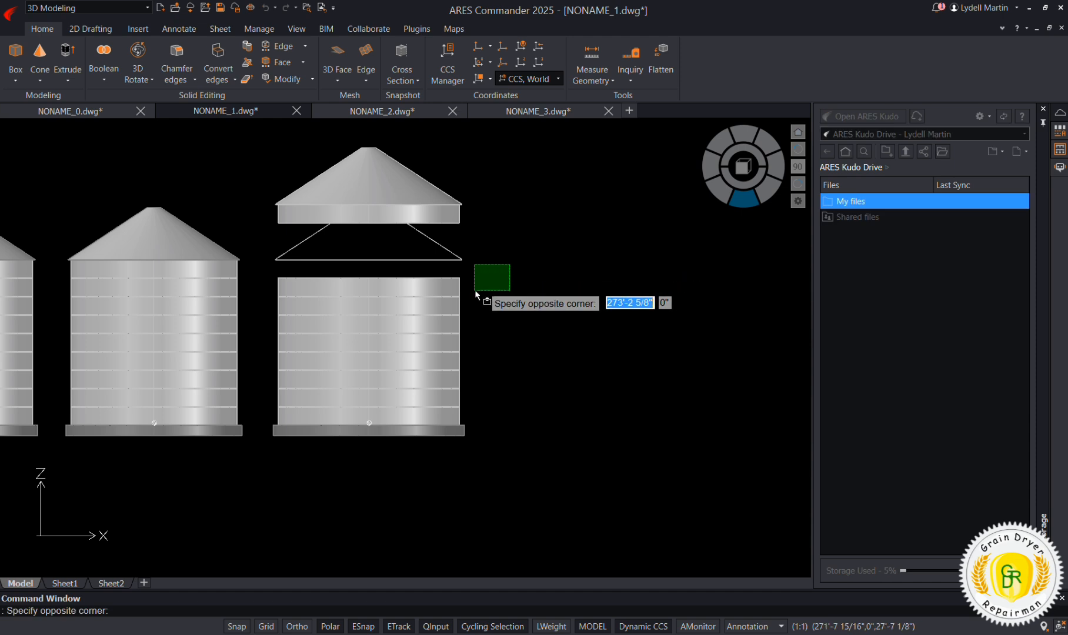
pyautogui.click(445, 322)
pyautogui.rightClick(525, 361)
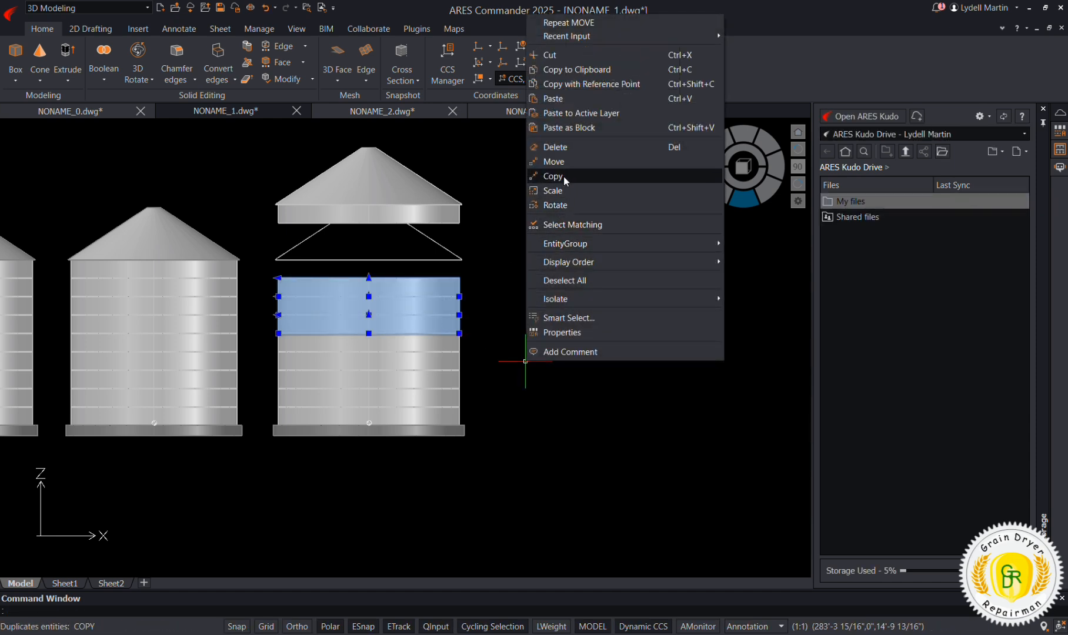
pyautogui.click(490, 272)
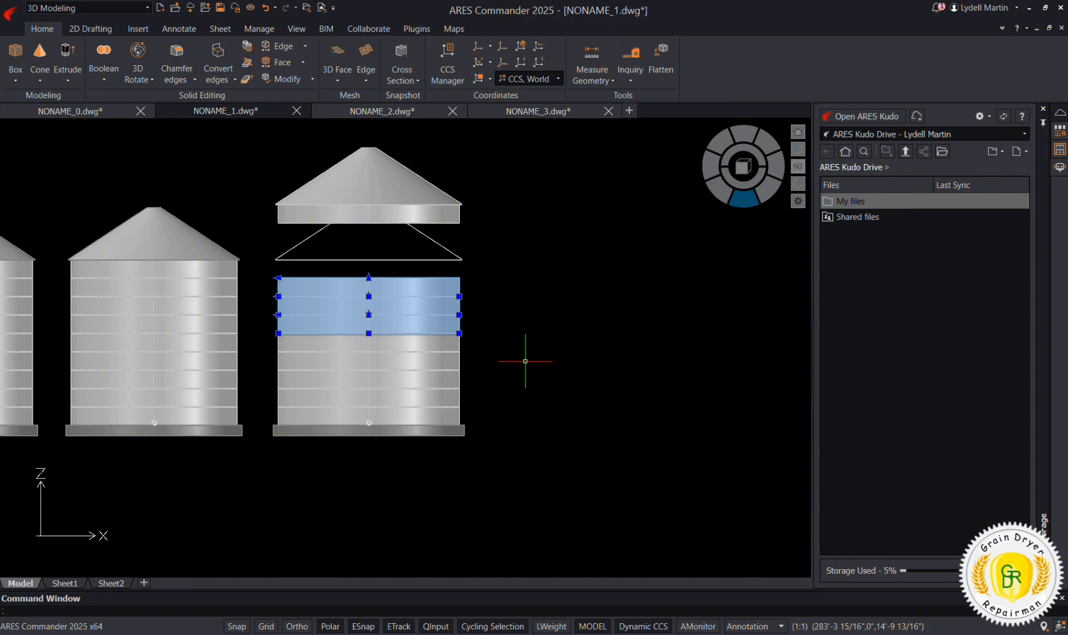
pyautogui.press('Escape')
# Step: Copy the two uppermost rings of the largest bin's lower wall straight up so they stack directly on top of the wall
pyautogui.click(489, 274)
pyautogui.click(455, 294)
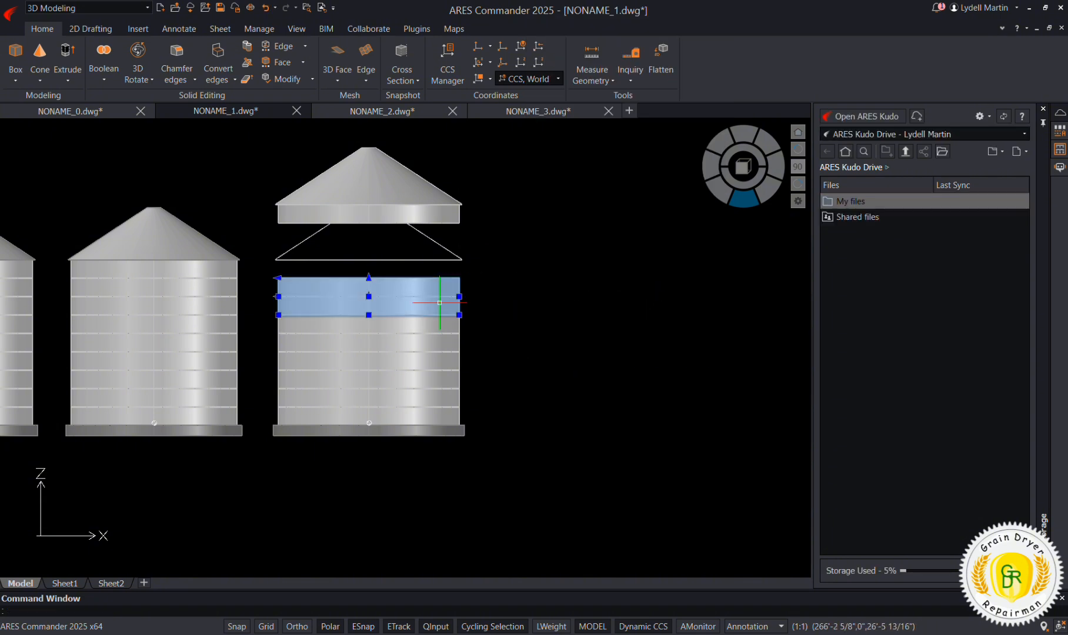
pyautogui.rightClick(539, 330)
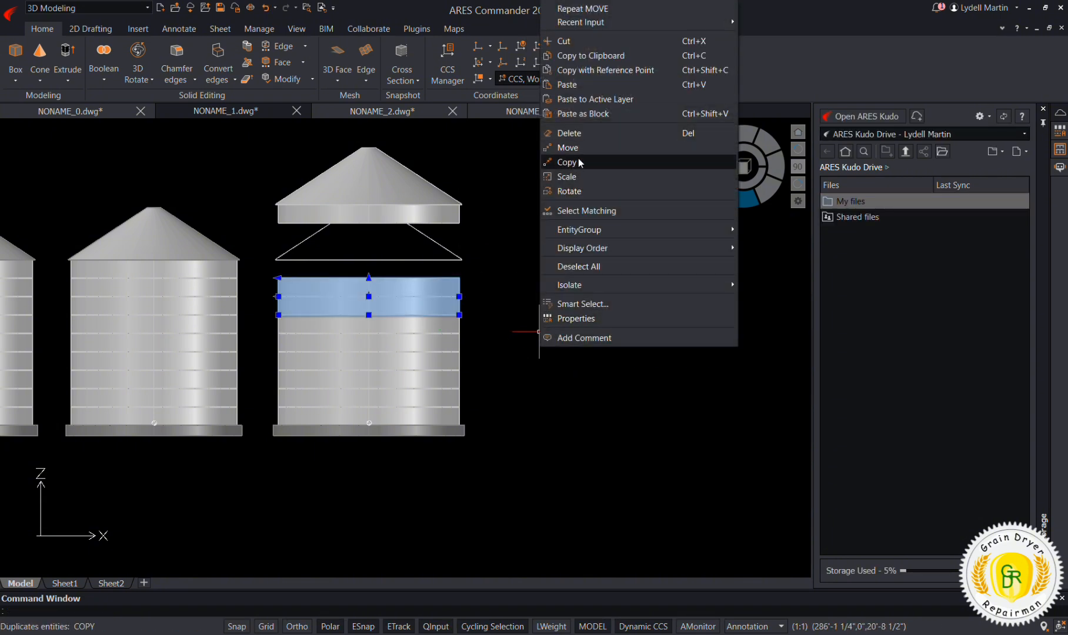
pyautogui.click(576, 151)
pyautogui.click(538, 313)
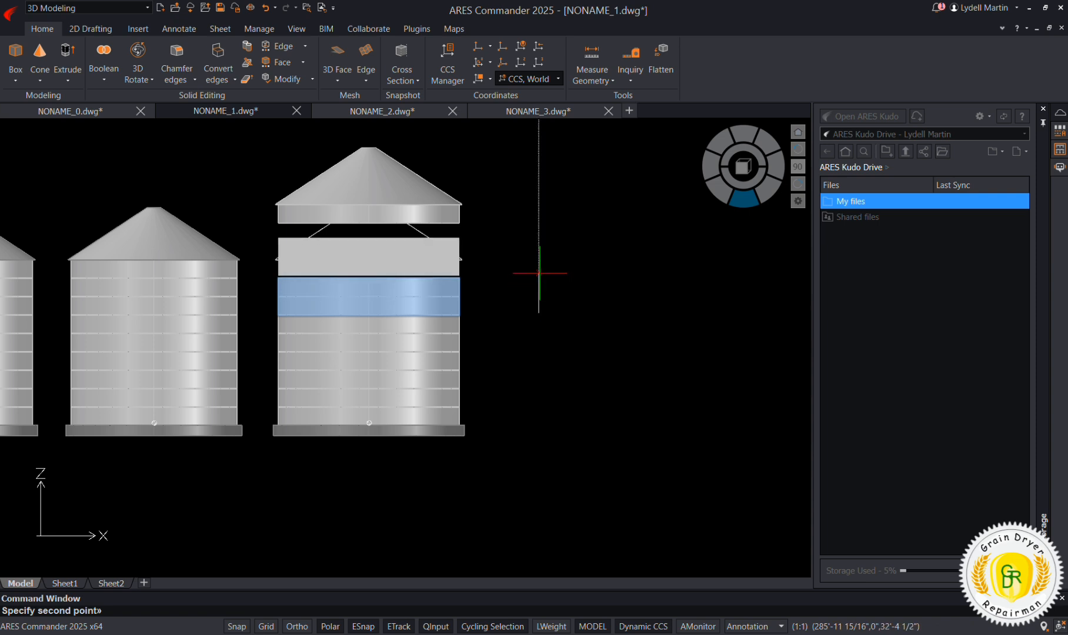
pyautogui.press('Return')
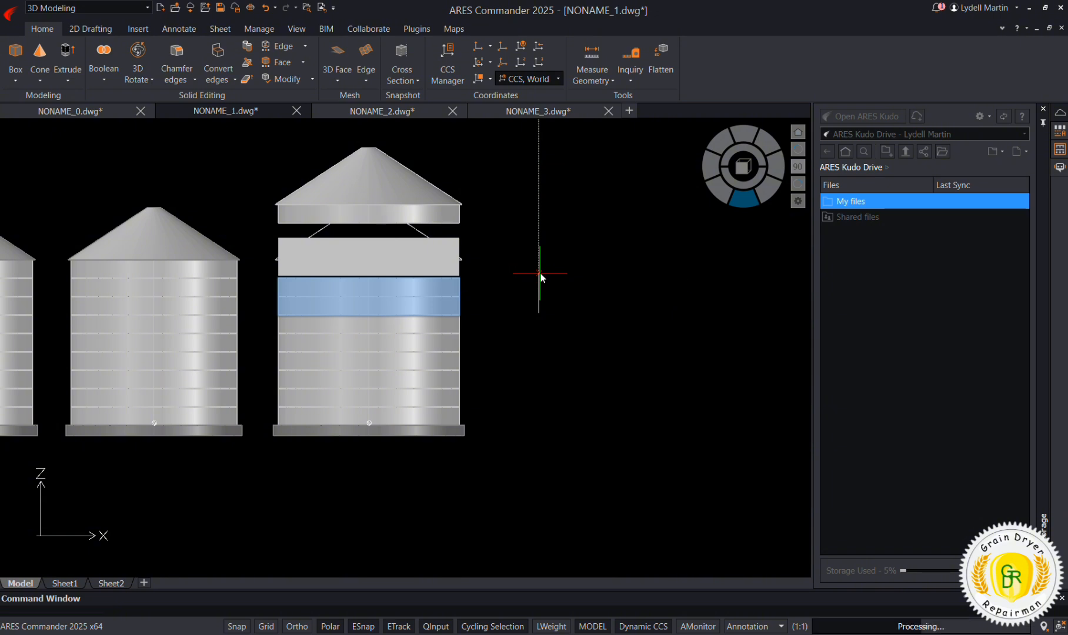
pyautogui.scroll(-2, 538, 273)
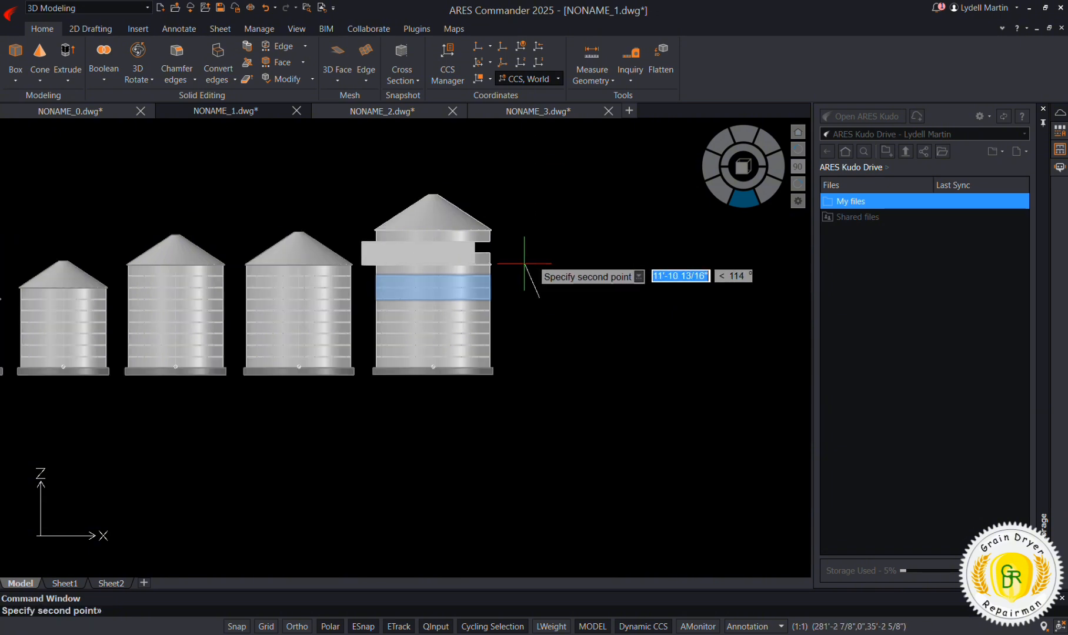
pyautogui.scroll(-2, 517, 270)
pyautogui.click(513, 271)
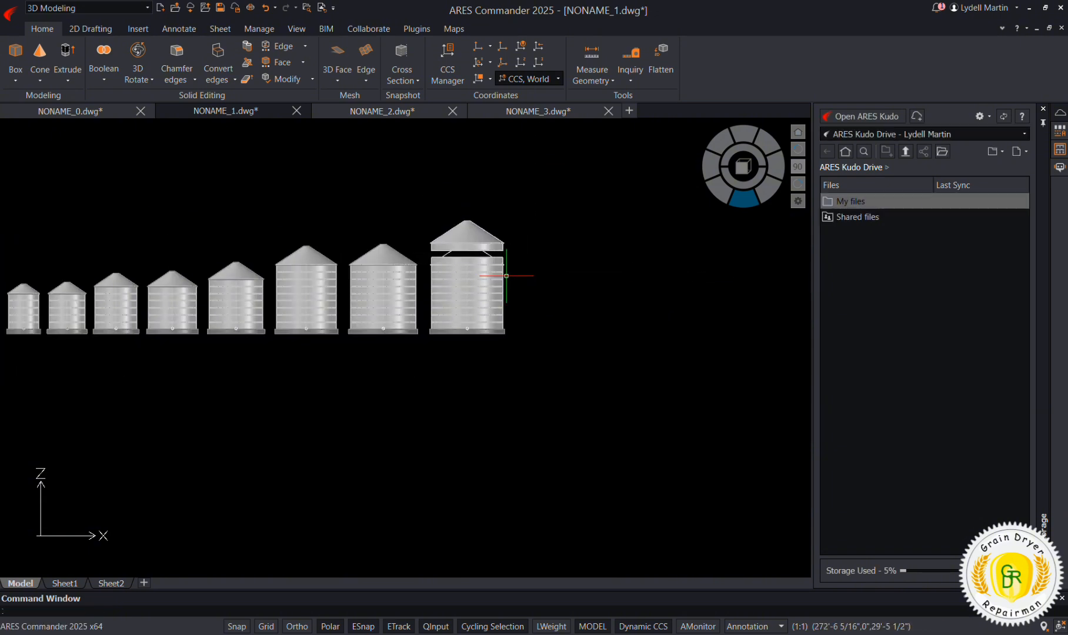
# Step: Copy the top ring of the largest bin's lower wall 44" straight up to close the gap beneath the raised roof section
pyautogui.scroll(4, 520, 259)
pyautogui.click(494, 257)
pyautogui.click(429, 268)
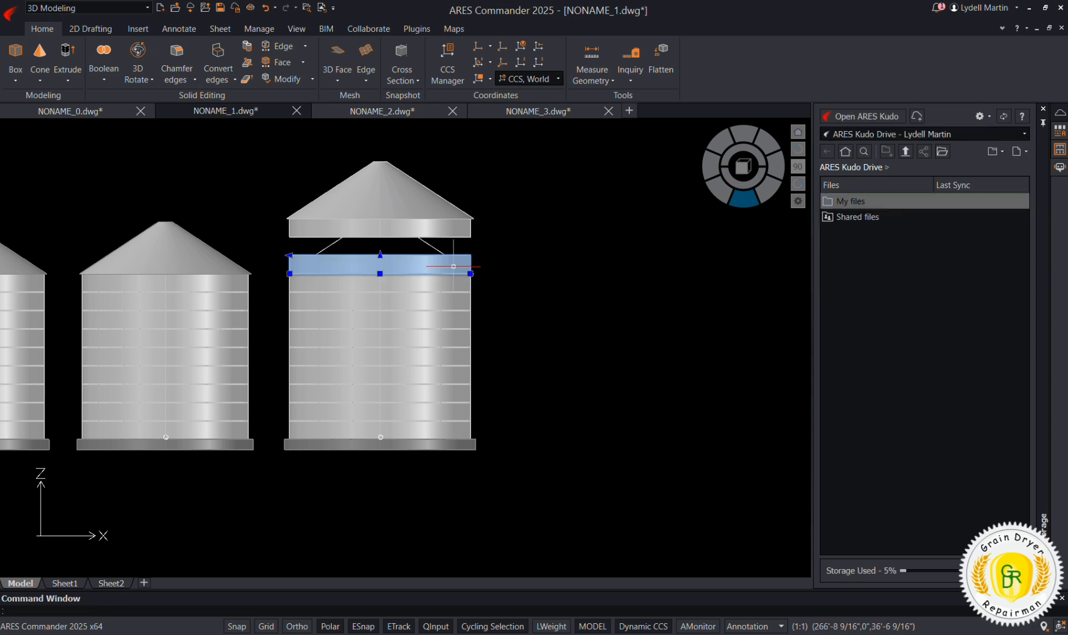
pyautogui.rightClick(531, 290)
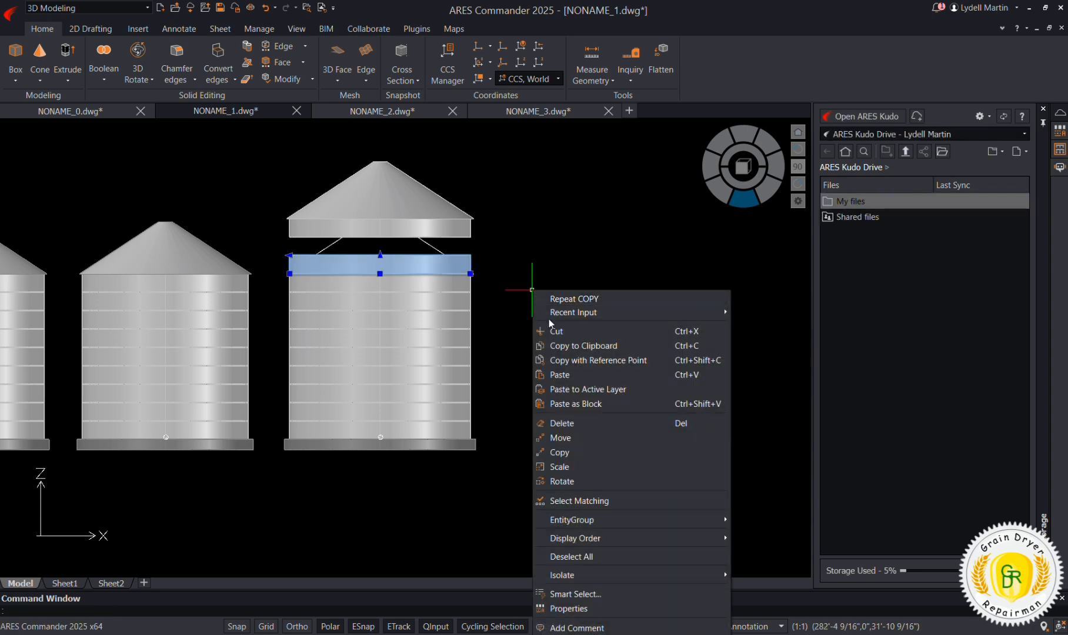
pyautogui.click(560, 452)
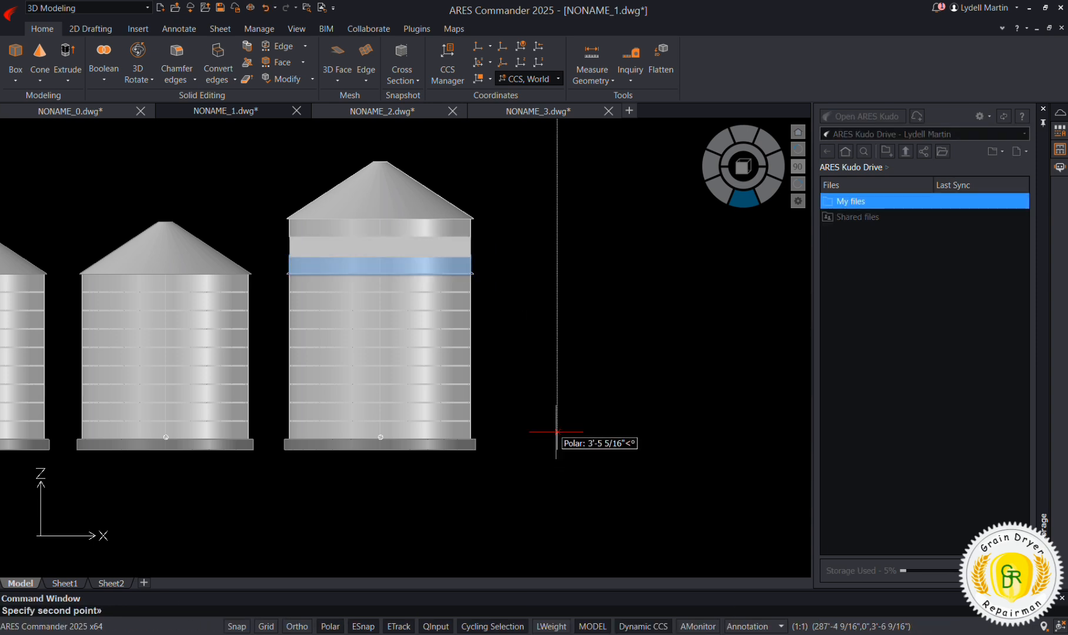
pyautogui.write('44"')
pyautogui.press('Return')
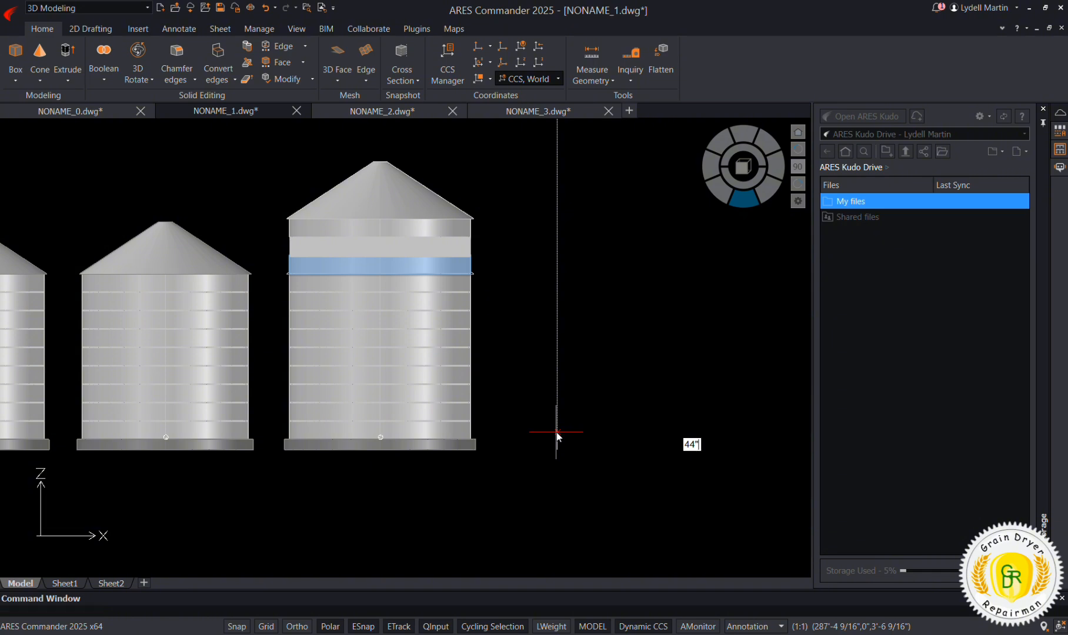
# Step: Examine the heightened largest bin and the whole row of bins in the southeast isometric view
pyautogui.click(769, 195)
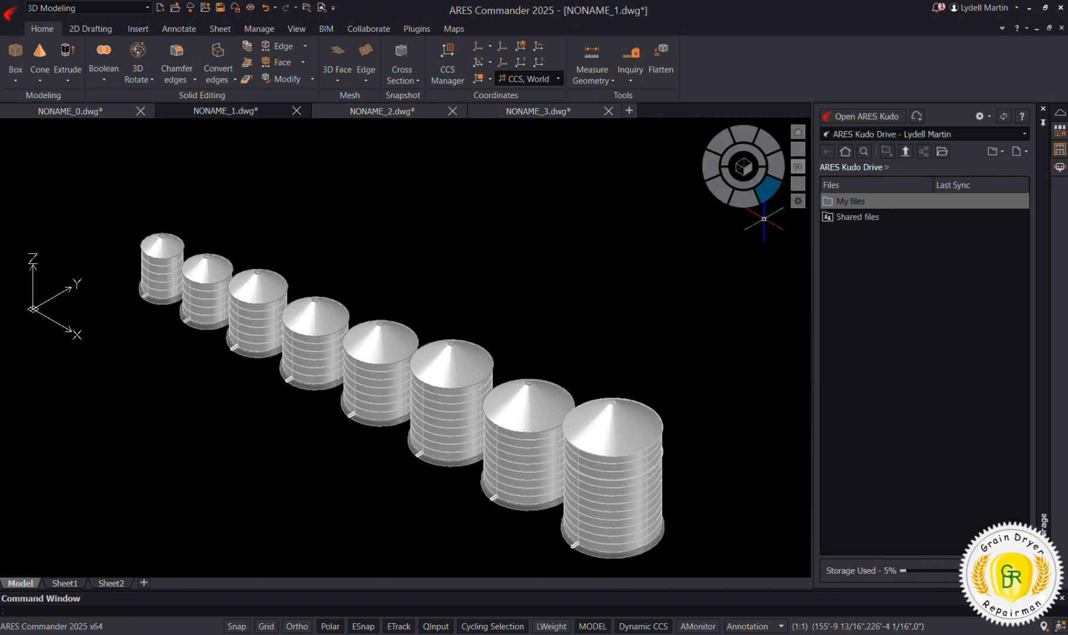
pyautogui.scroll(5, 620, 468)
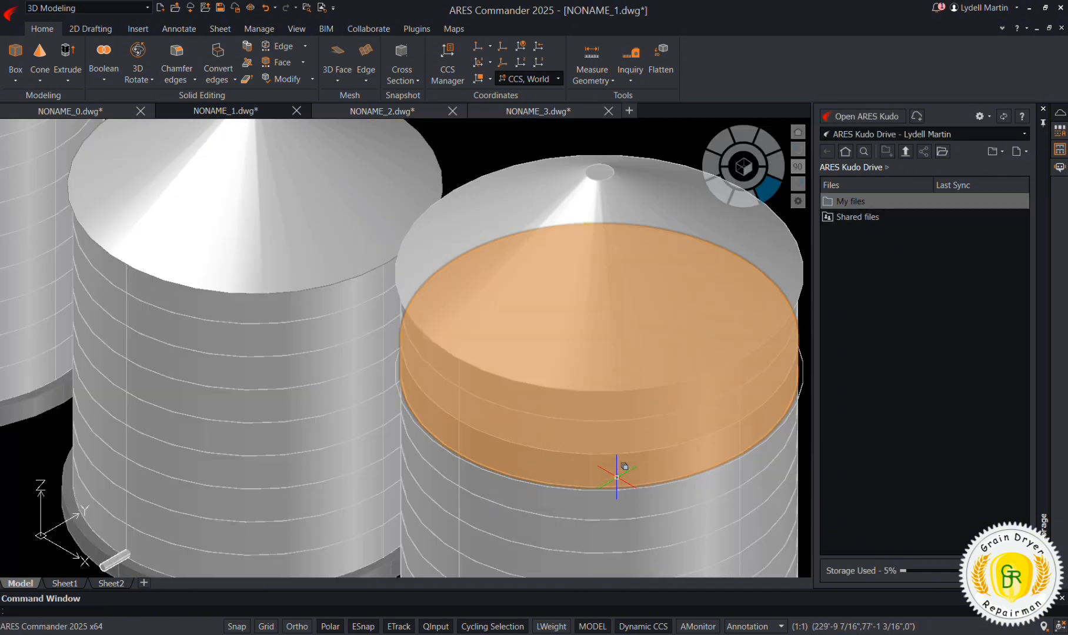
pyautogui.scroll(-2, 620, 466)
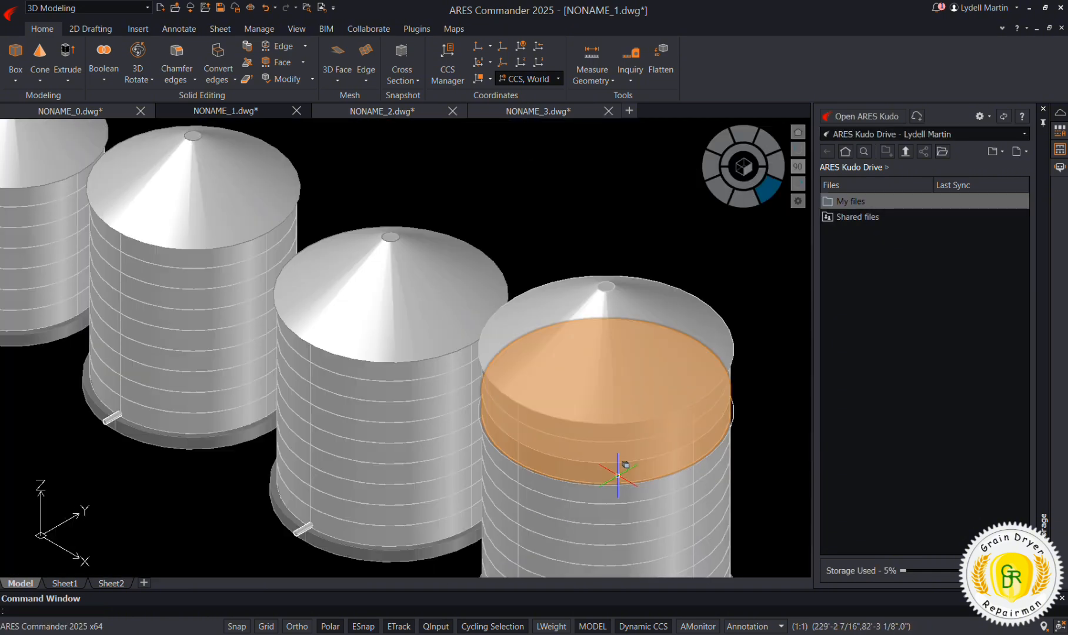
pyautogui.click(733, 411)
pyautogui.scroll(-3, 738, 417)
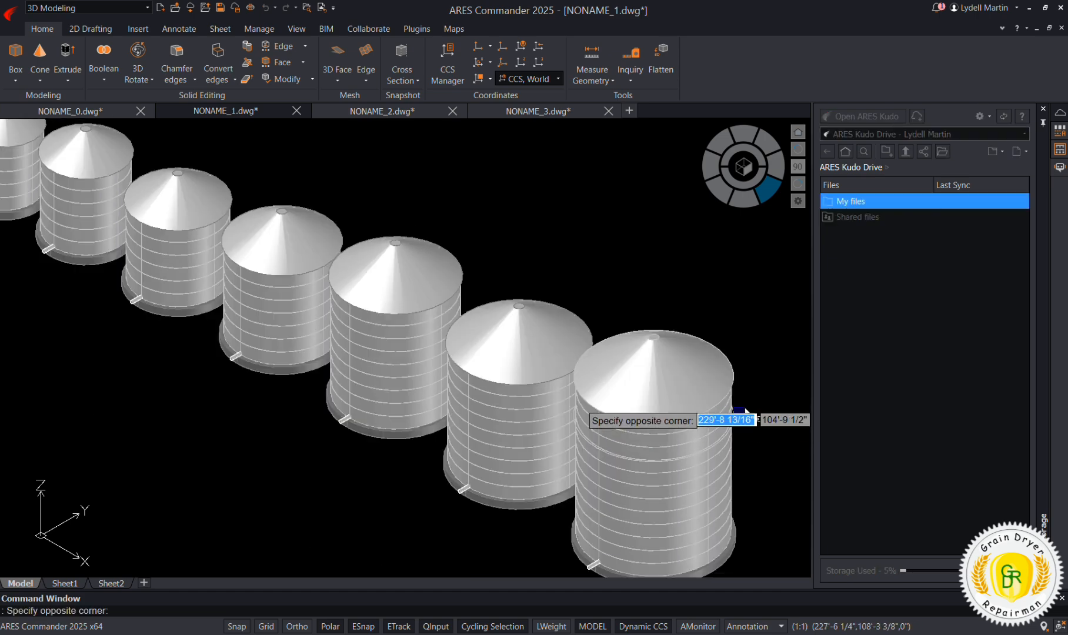
pyautogui.scroll(-3, 806, 274)
pyautogui.click(797, 285)
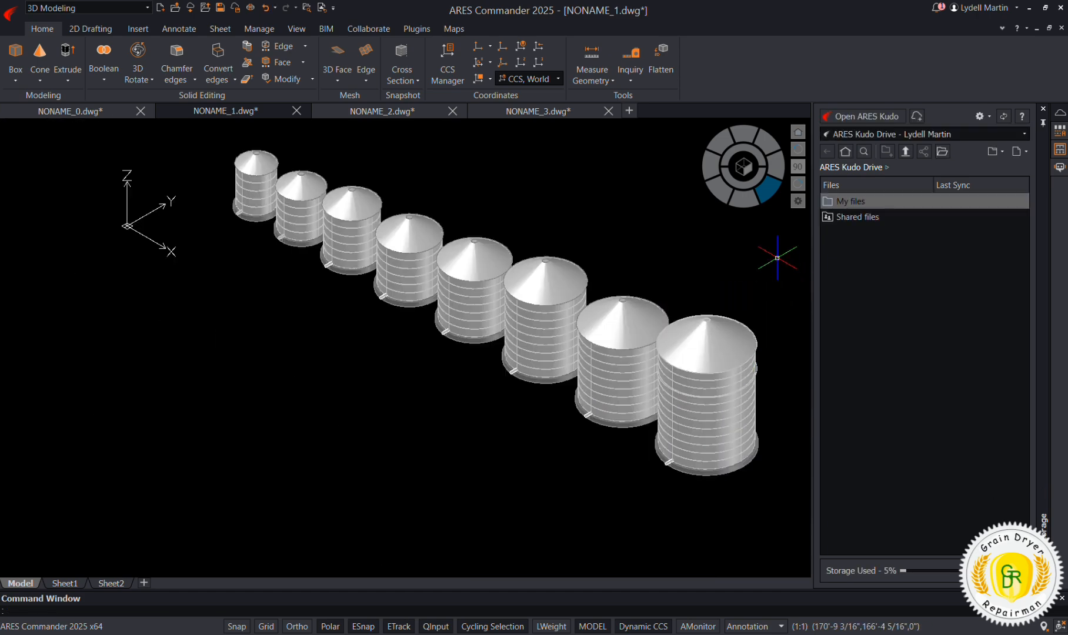
# Step: Delete the added wall rings beneath the roof section of the largest bin in the front view
pyautogui.click(740, 203)
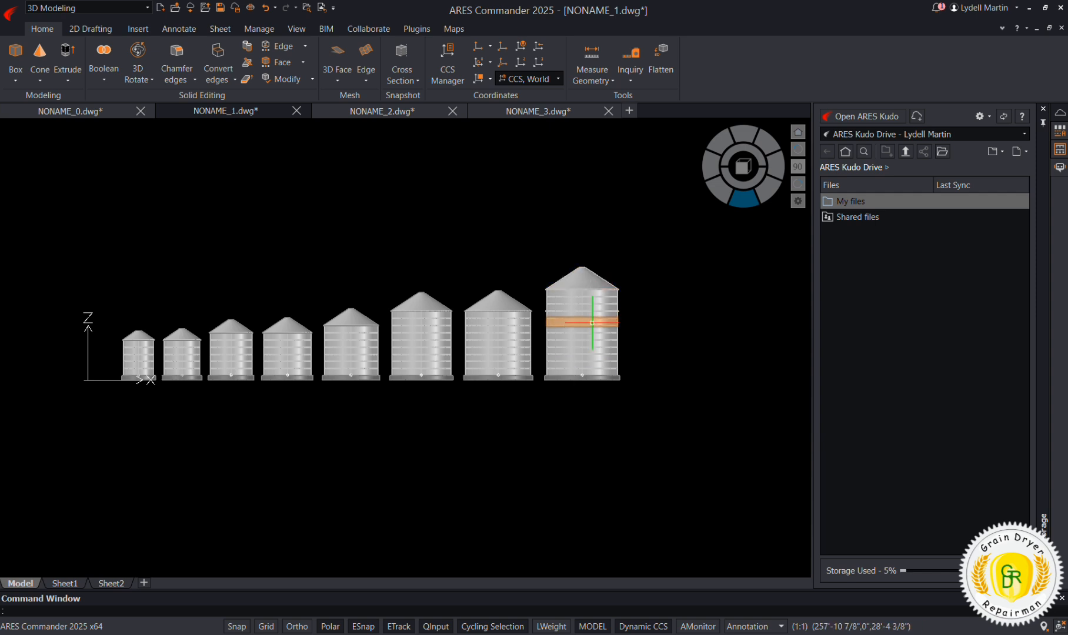
pyautogui.click(644, 296)
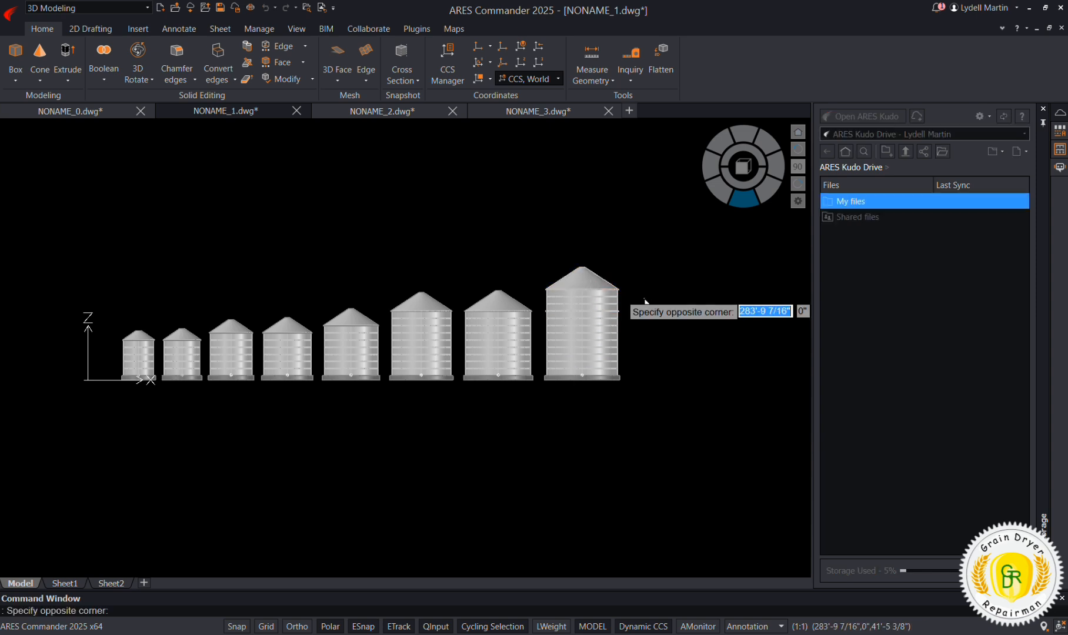
pyautogui.click(605, 325)
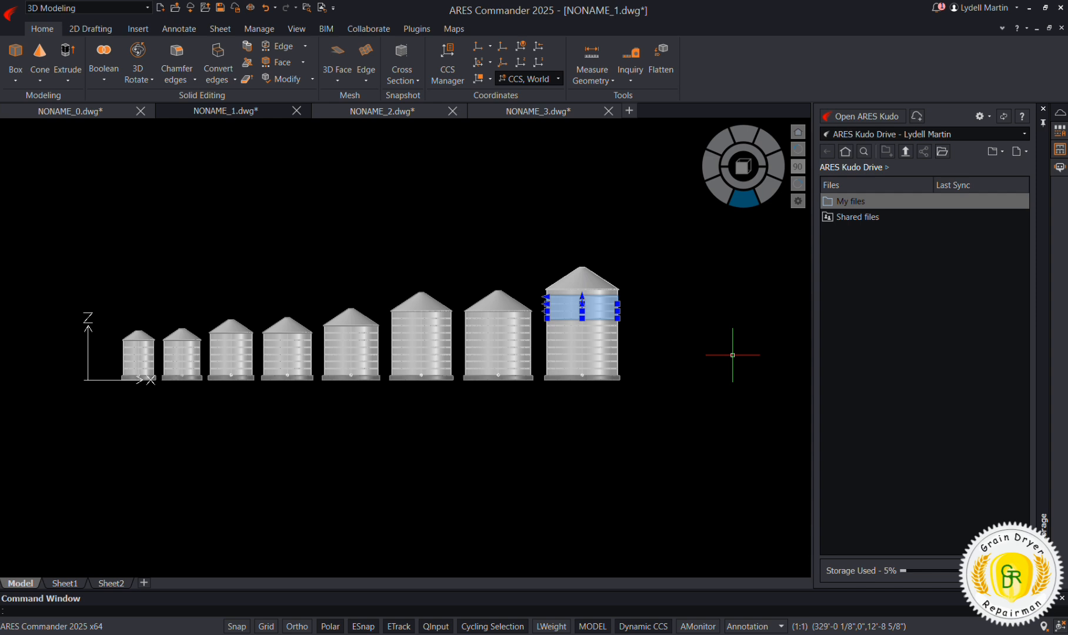
pyautogui.press('Delete')
# Step: Move the largest bin's detached roof and top wall ring 132" straight down onto the lower wall
pyautogui.click(650, 259)
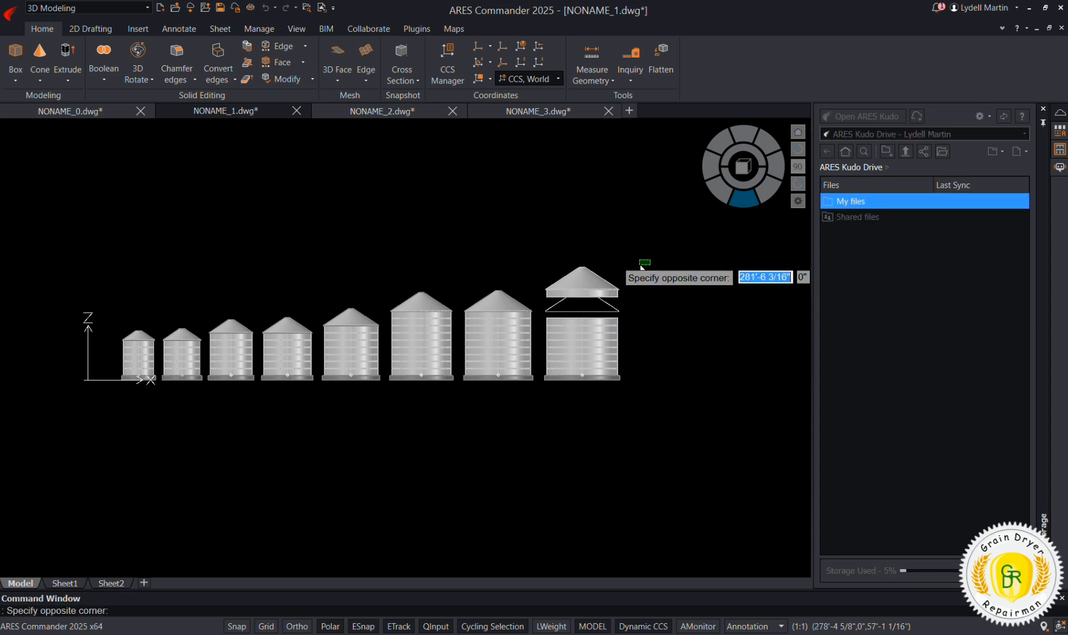
pyautogui.click(609, 300)
pyautogui.rightClick(670, 327)
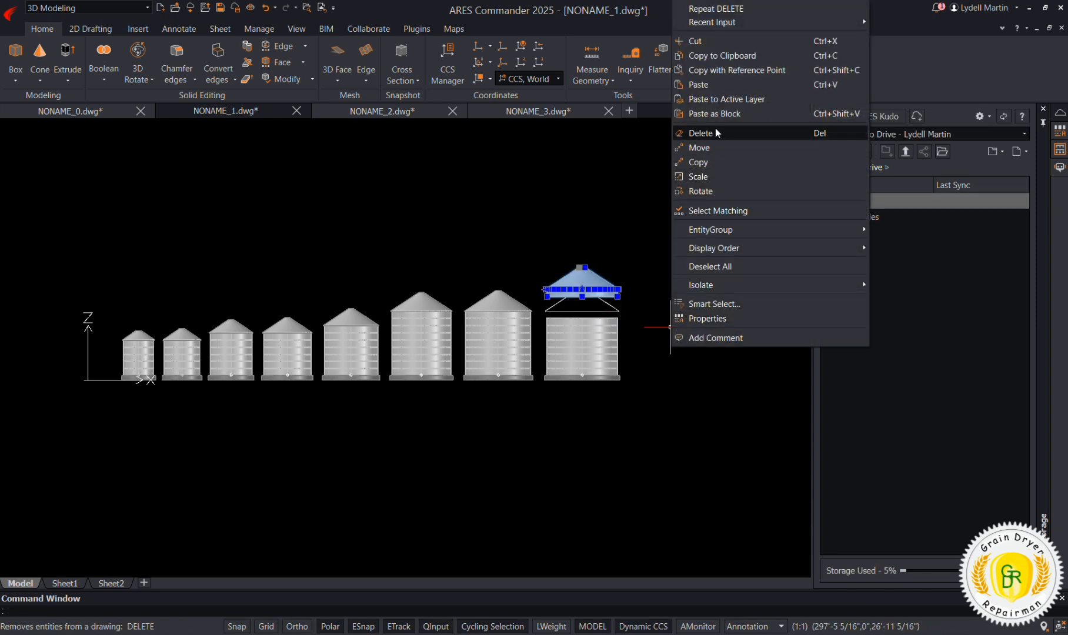
pyautogui.click(715, 147)
pyautogui.click(701, 267)
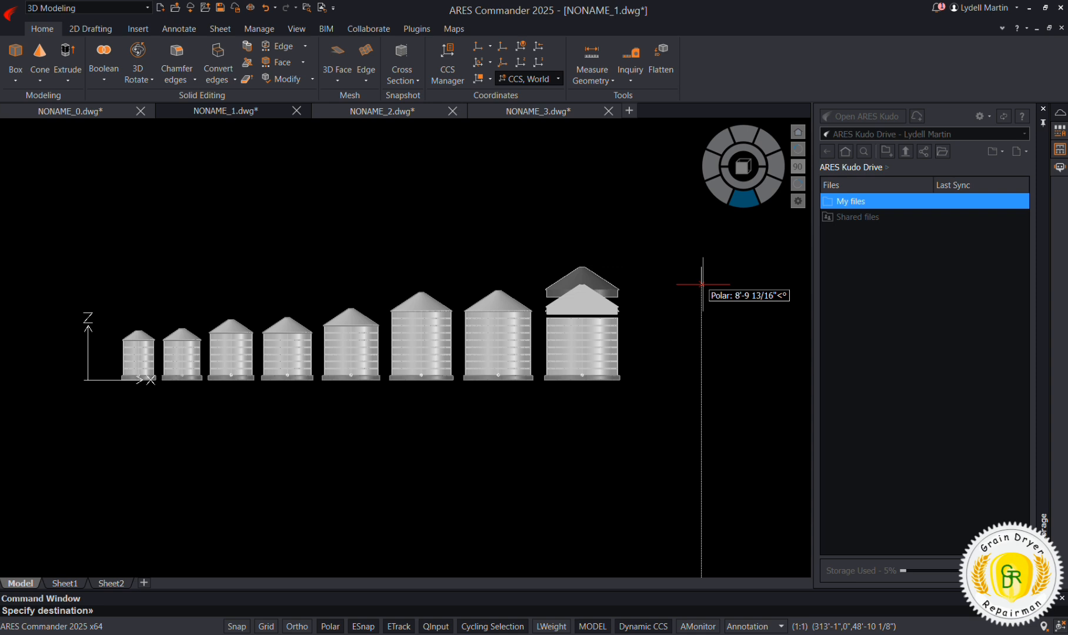
pyautogui.write('132"')
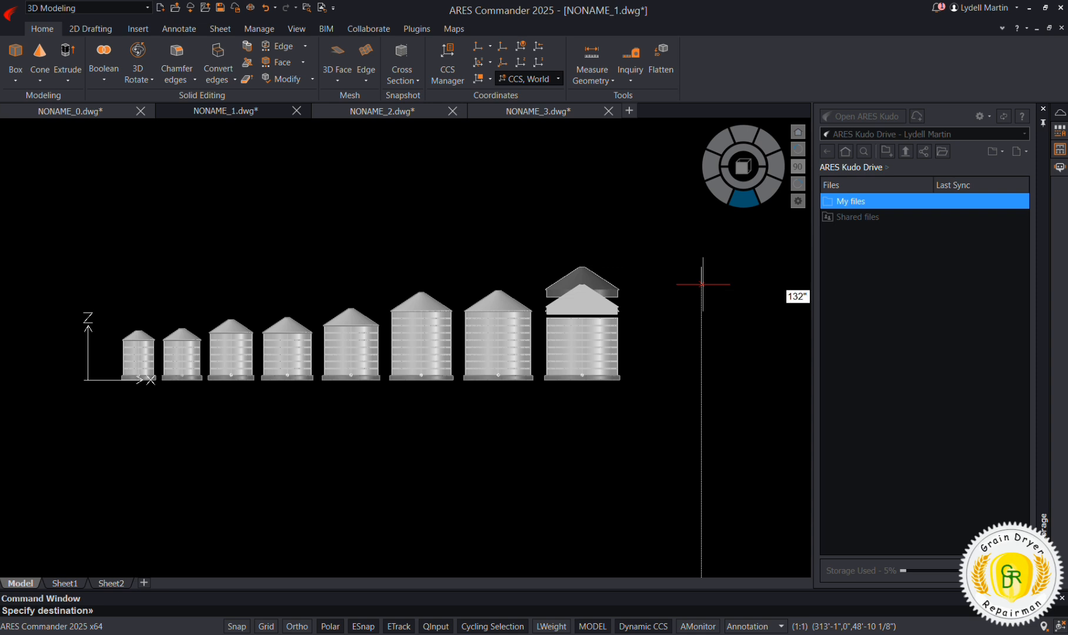
pyautogui.press('Return')
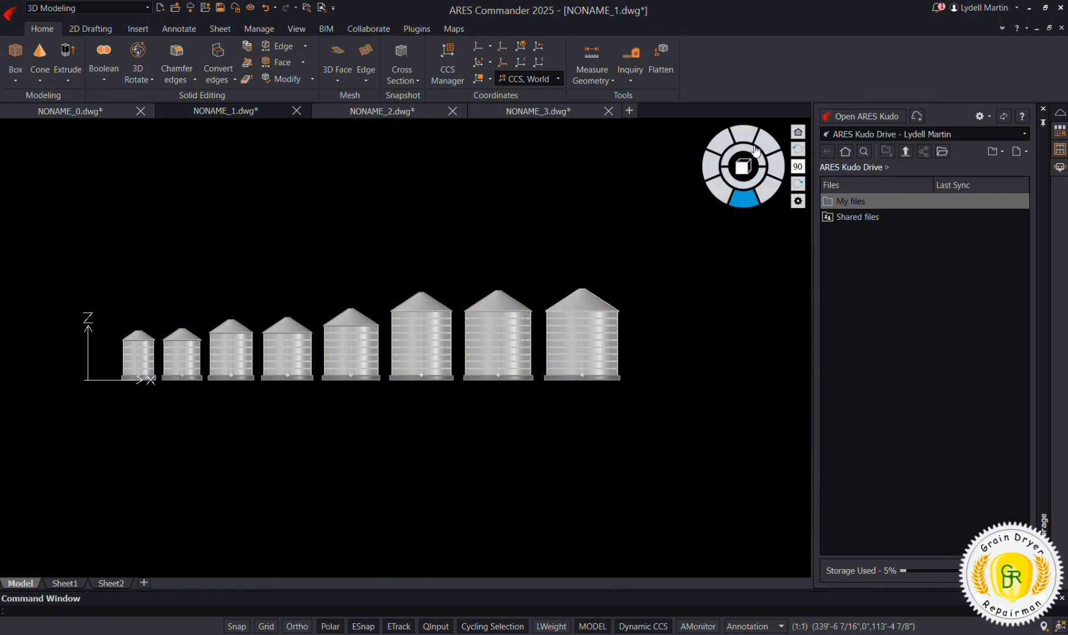
# Step: In the top view, place simple notes with 3' text height reading 15' and 18' above the two smallest bins
pyautogui.click(724, 187)
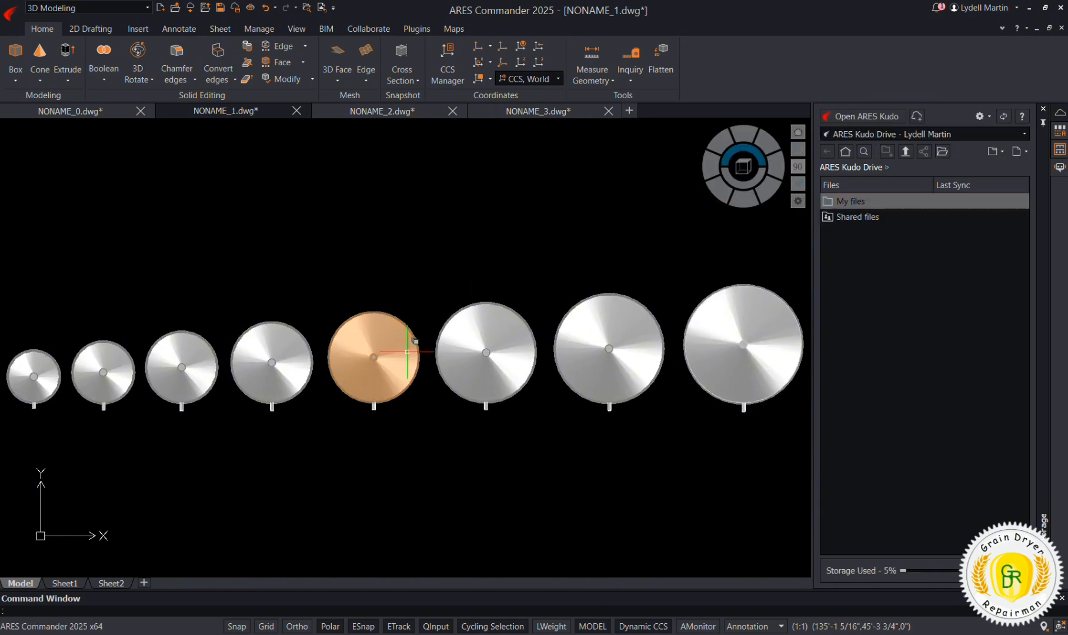
pyautogui.scroll(-2, 417, 348)
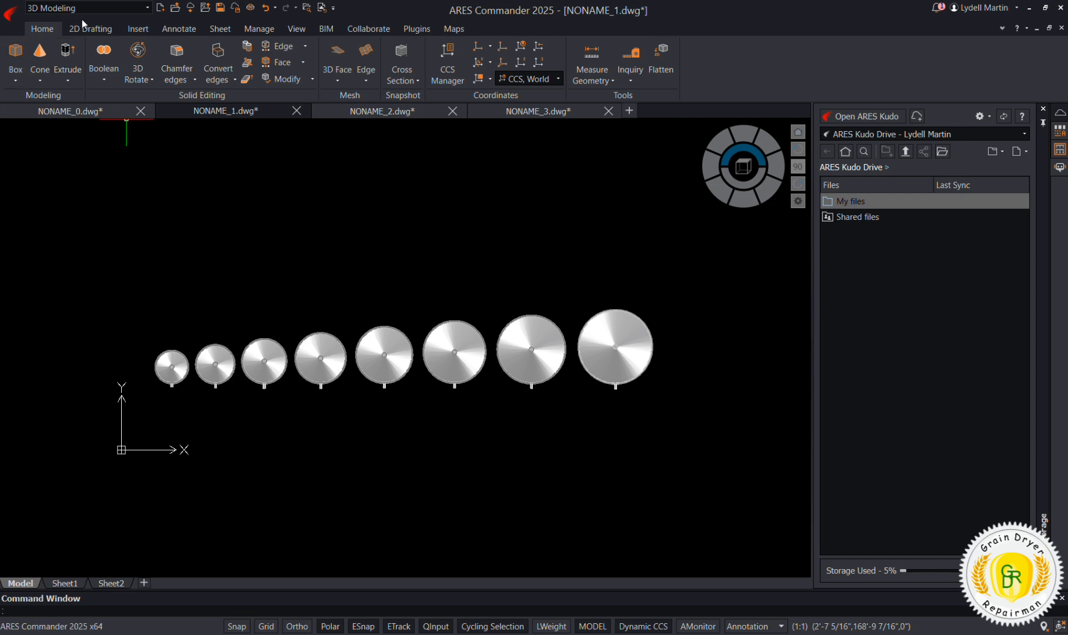
pyautogui.click(179, 28)
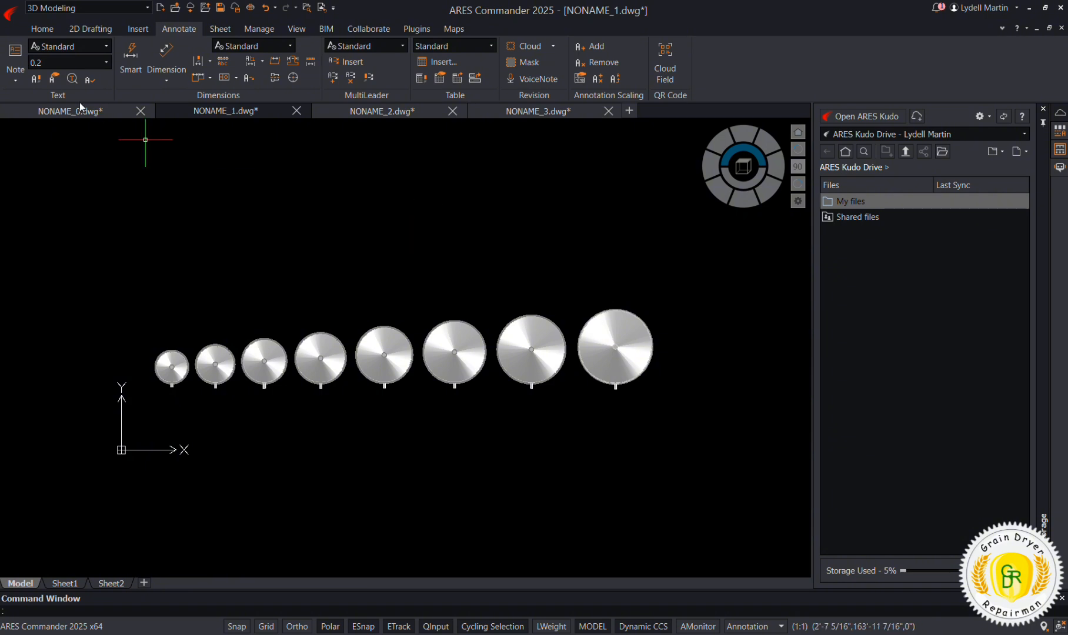
pyautogui.click(15, 80)
pyautogui.click(30, 110)
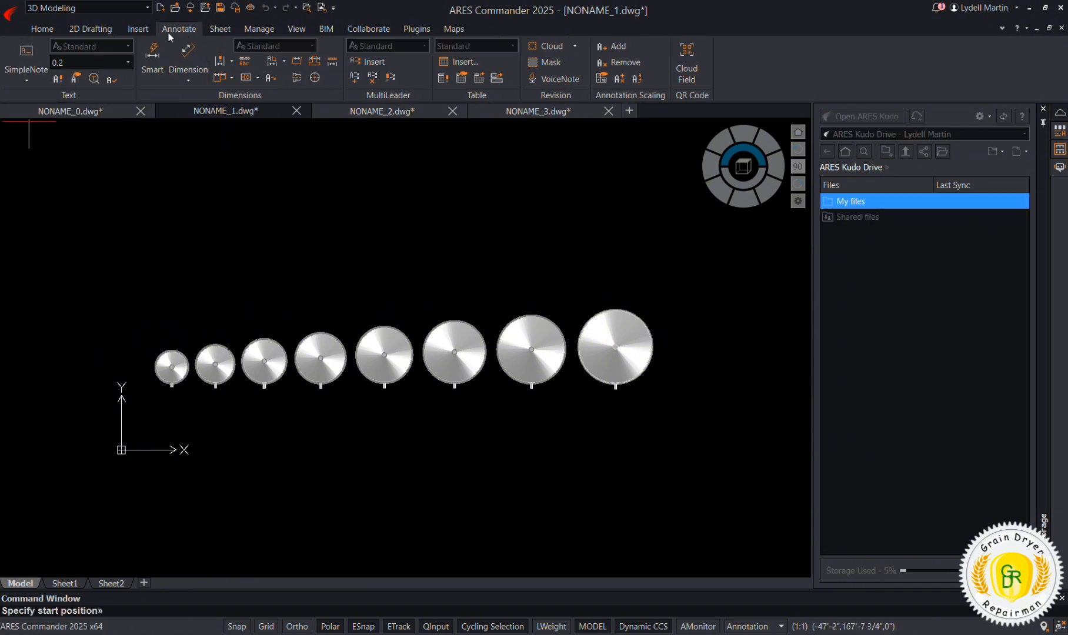
pyautogui.click(25, 77)
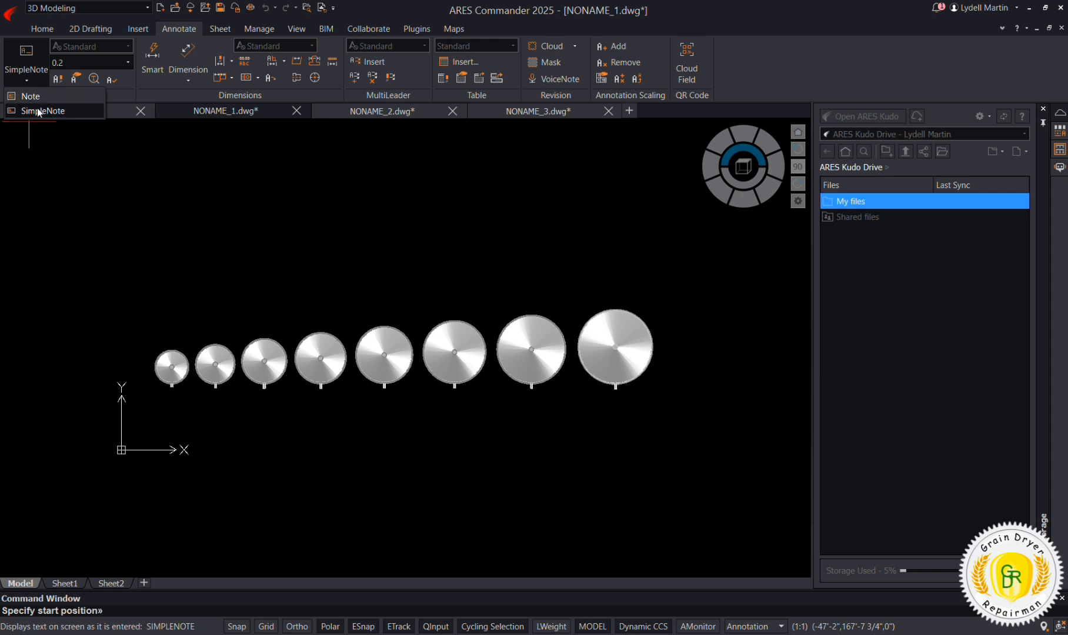
pyautogui.click(39, 111)
pyautogui.click(151, 337)
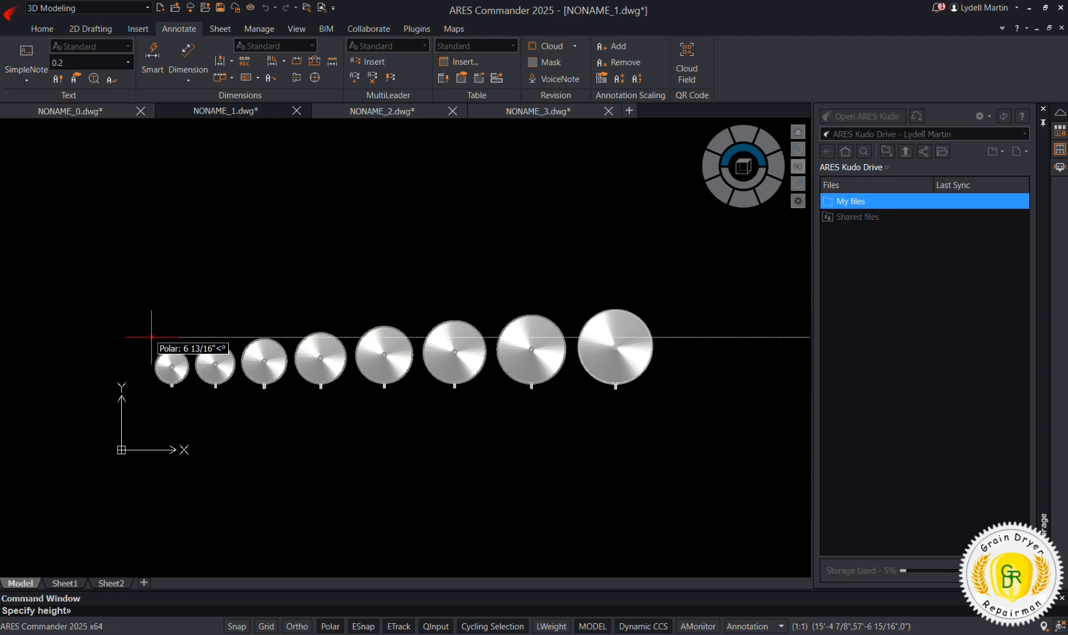
pyautogui.write('3')
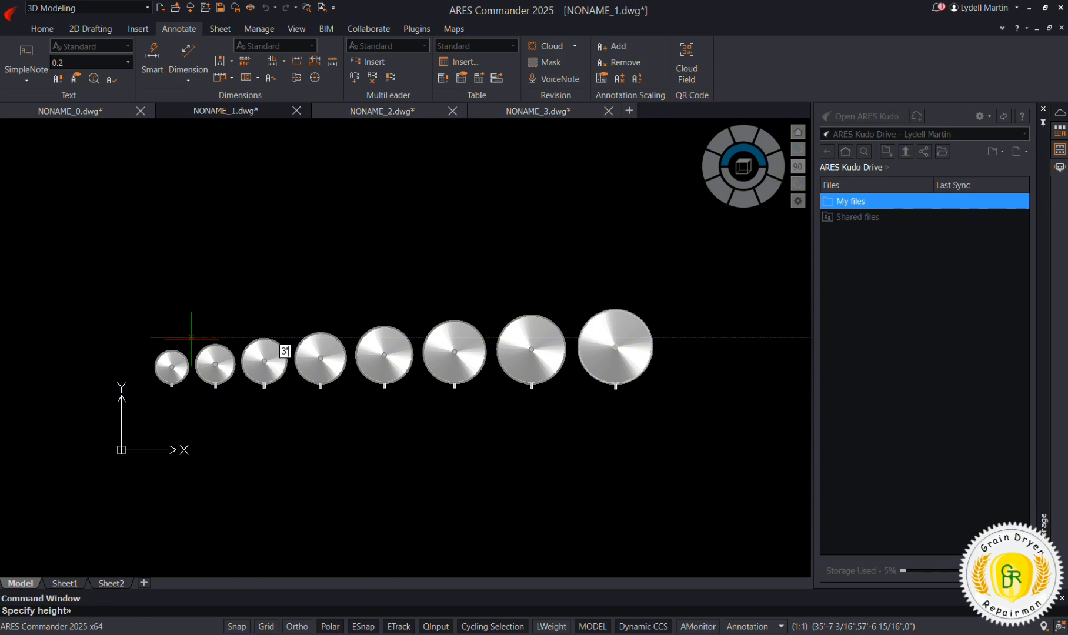
pyautogui.press('Return')
pyautogui.press('Return')
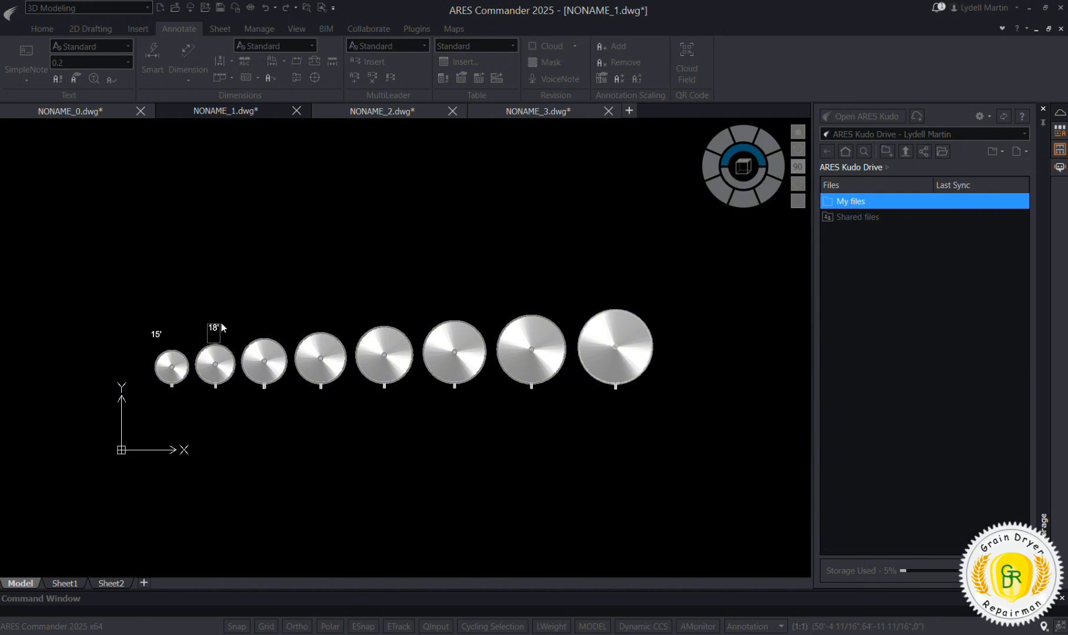
# Step: Label the remaining six bins in ascending size order with the notes 21', 24', 27', 30', 33' and 36'
pyautogui.click(256, 319)
pyautogui.click(309, 311)
pyautogui.write("'")
pyautogui.click(443, 303)
pyautogui.write("30'")
pyautogui.click(487, 445)
# Step: Change the colour of all eight bin size labels to Red
pyautogui.click(634, 244)
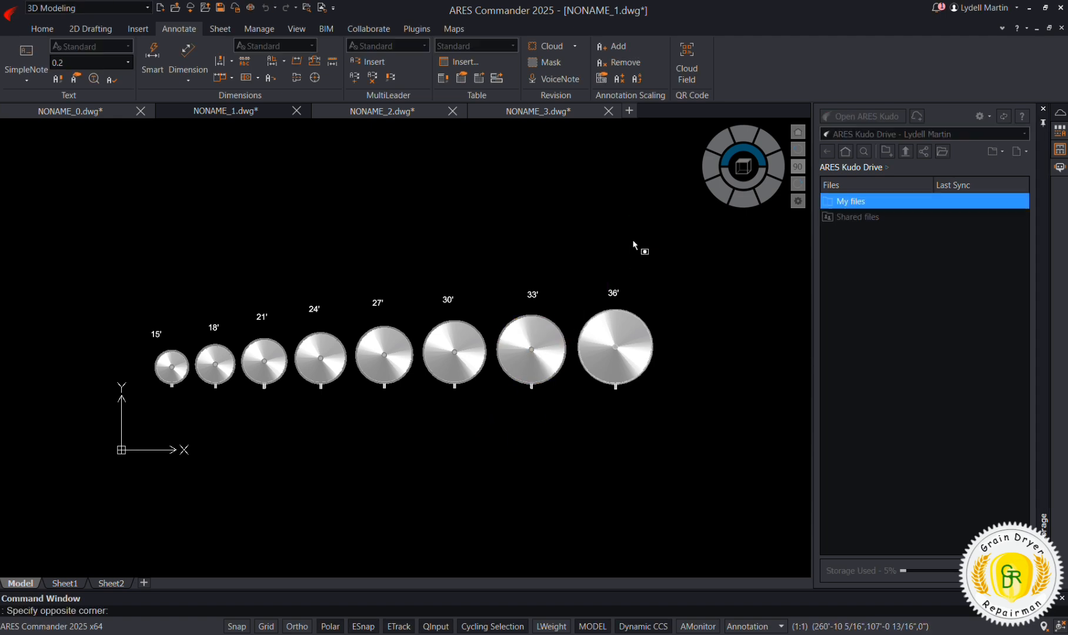
pyautogui.click(307, 302)
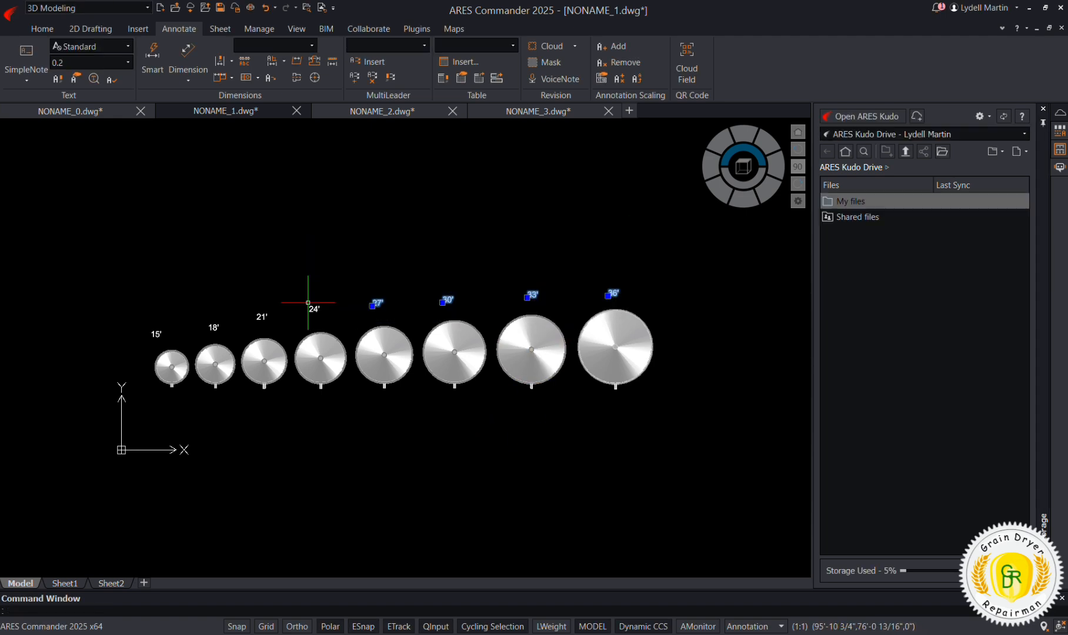
pyautogui.click(332, 294)
pyautogui.click(154, 328)
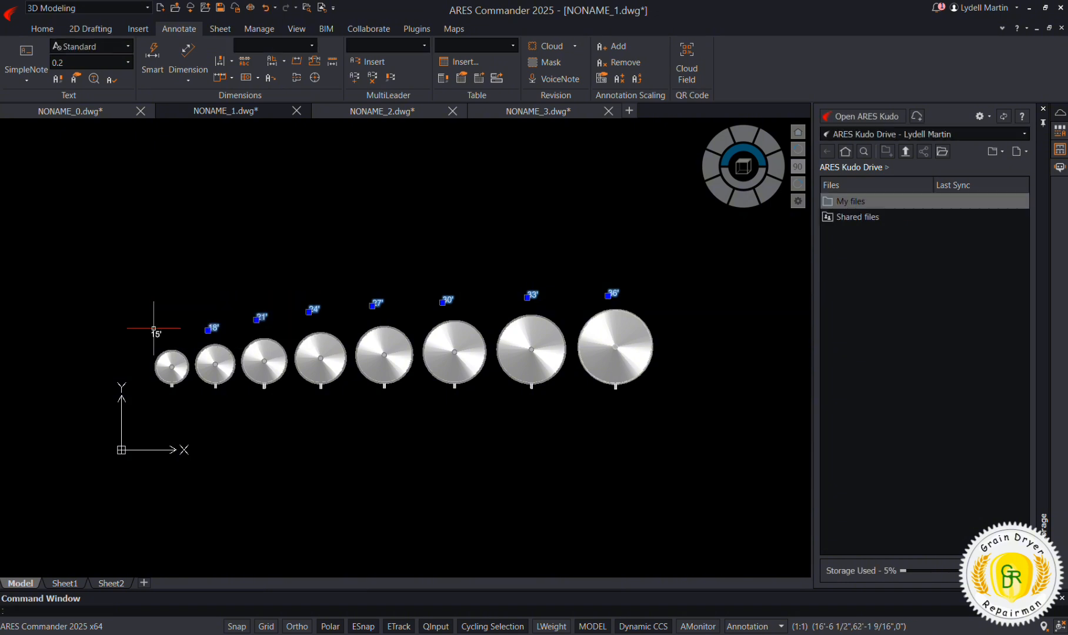
pyautogui.click(169, 311)
pyautogui.click(125, 341)
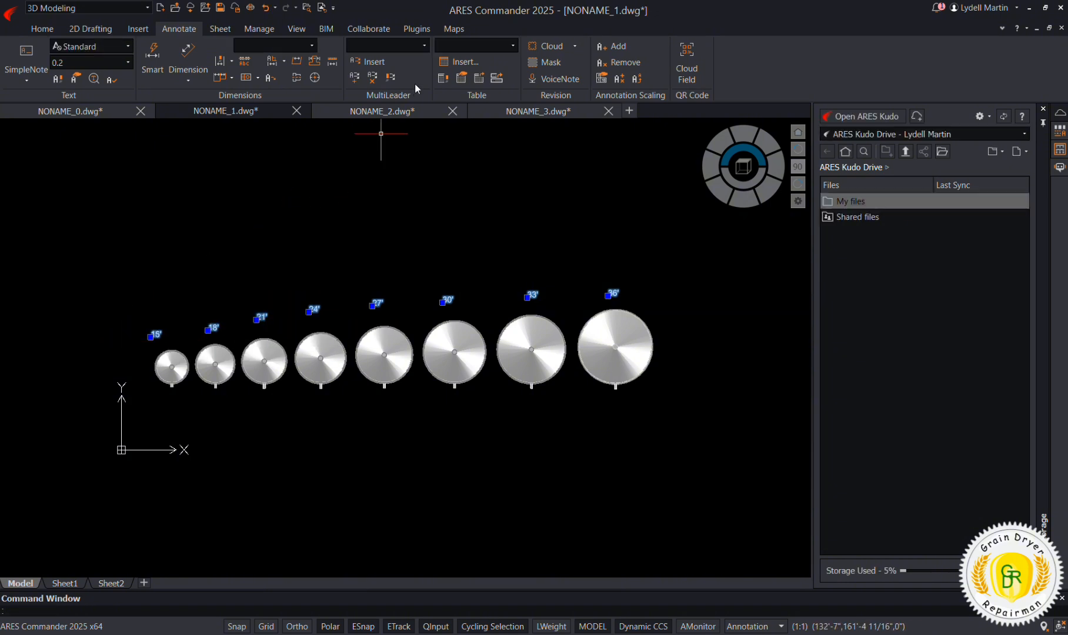
pyautogui.click(90, 28)
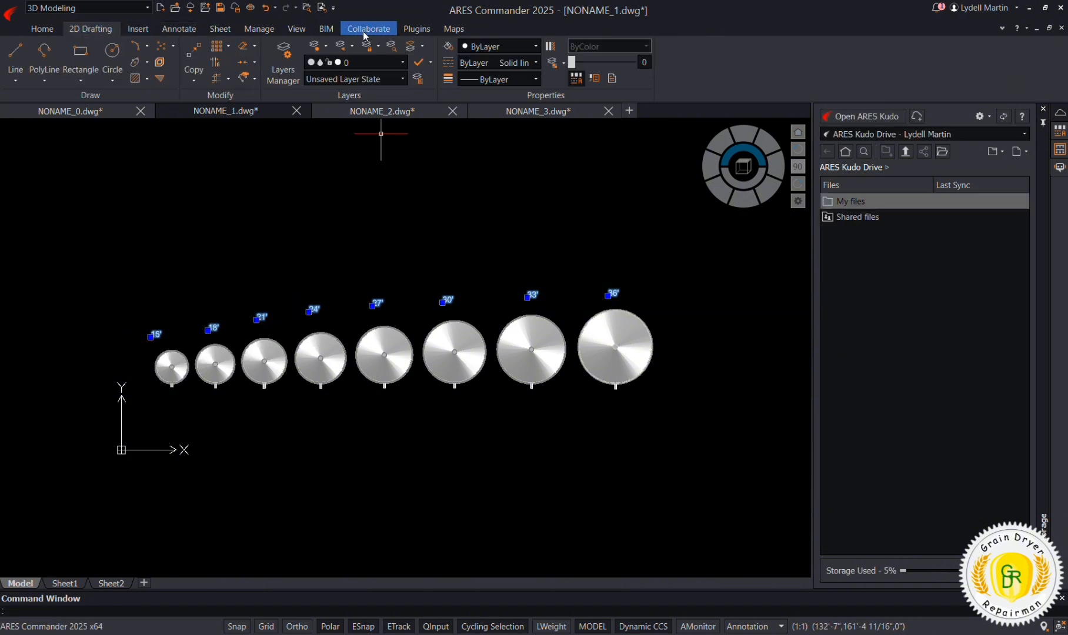
pyautogui.click(536, 47)
pyautogui.click(498, 70)
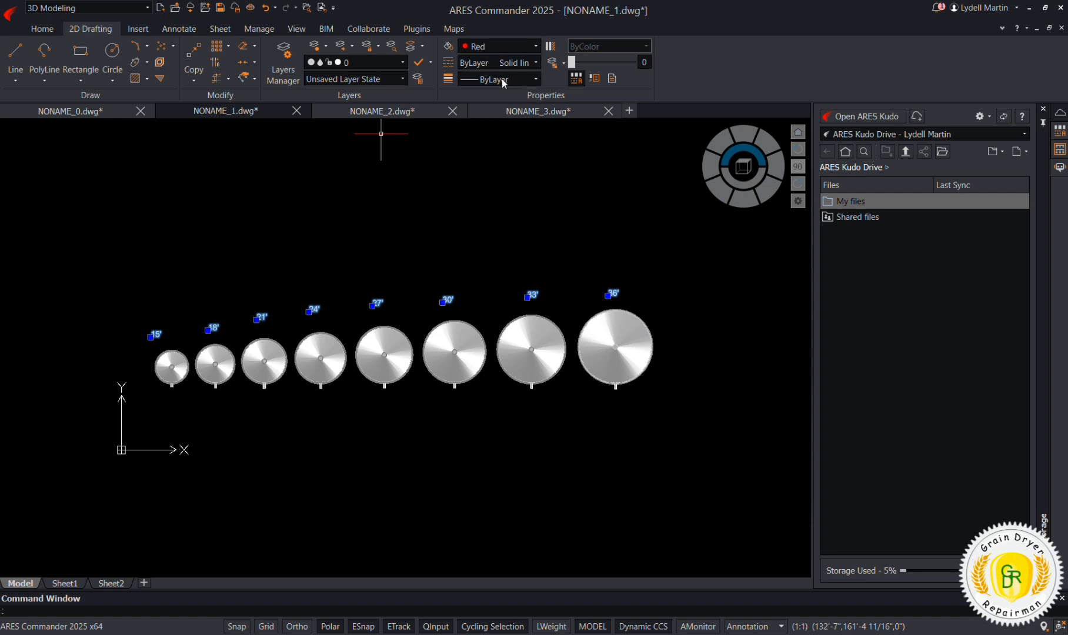
pyautogui.press('Escape')
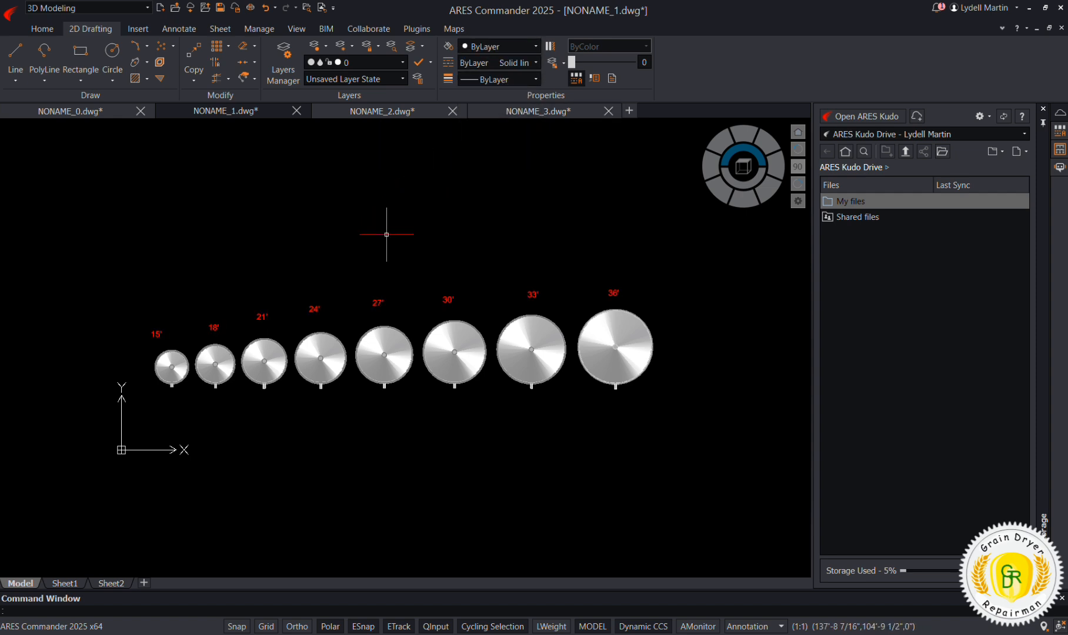
# Step: Move the 27' and 24' labels down and slightly right so each sits centred just above its bin
pyautogui.click(373, 305)
pyautogui.click(380, 319)
pyautogui.press('Escape')
pyautogui.click(311, 309)
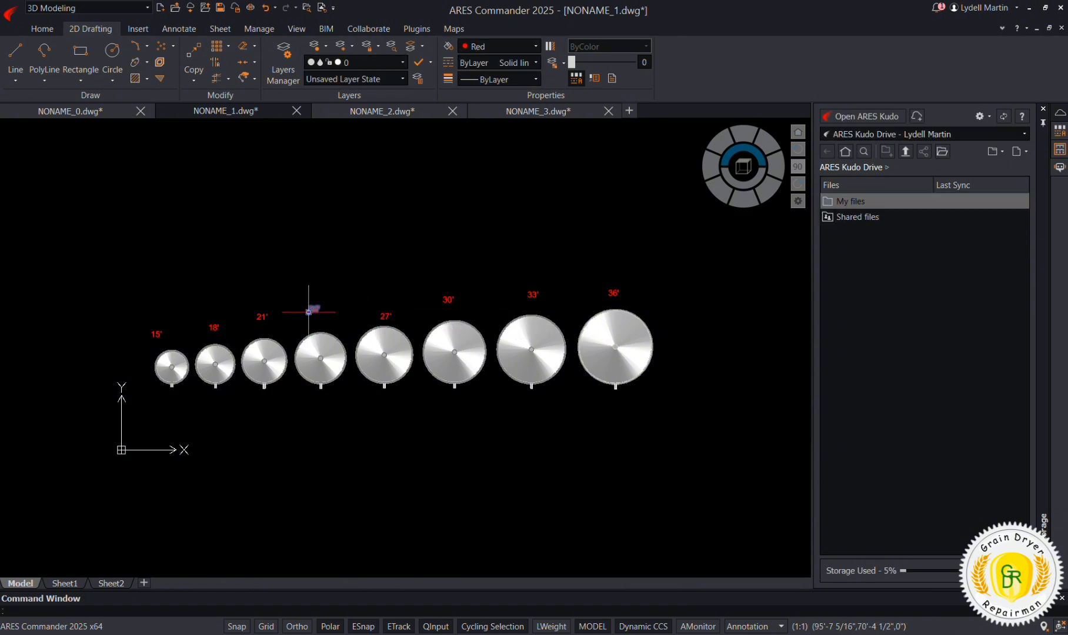
pyautogui.click(308, 312)
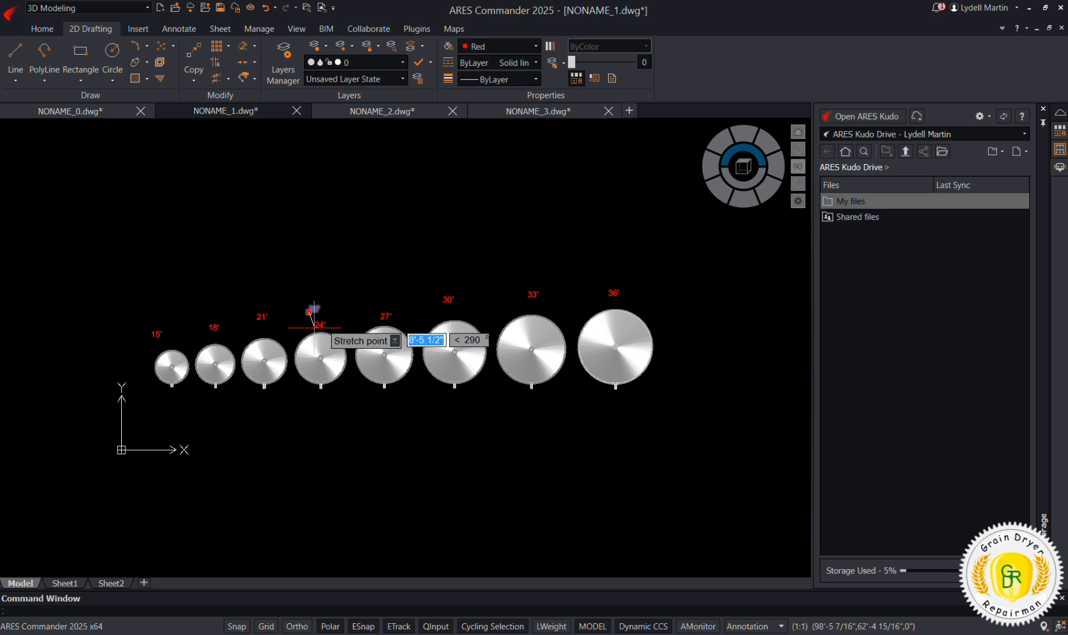
pyautogui.click(314, 327)
pyautogui.press('Escape')
# Step: Move the 21', 18' and 15' labels so each sits centred just above its bin
pyautogui.click(266, 316)
pyautogui.click(257, 320)
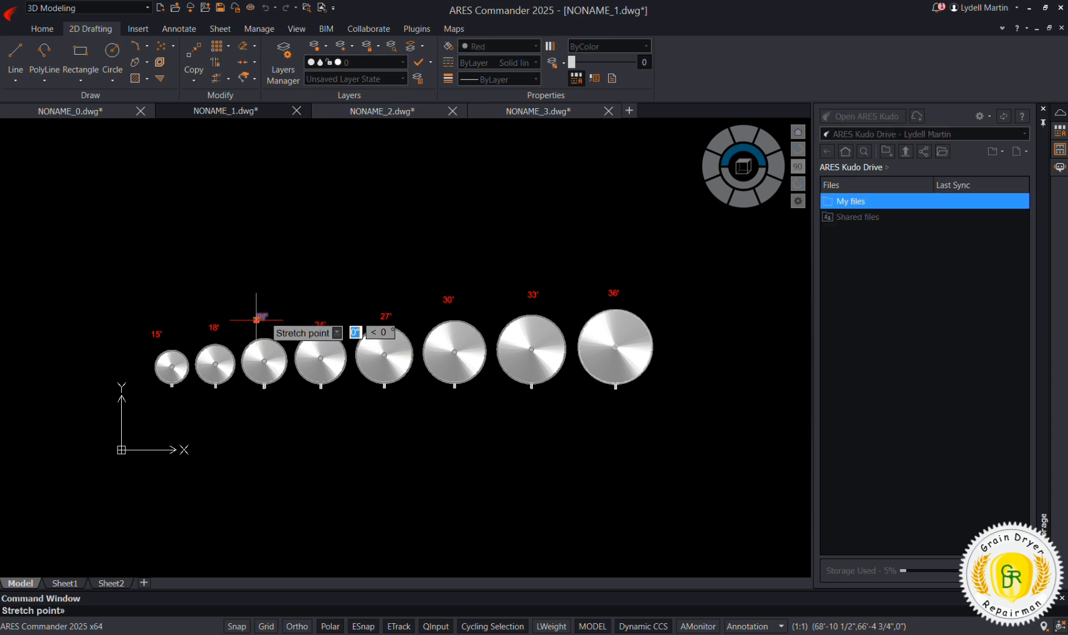
pyautogui.click(260, 330)
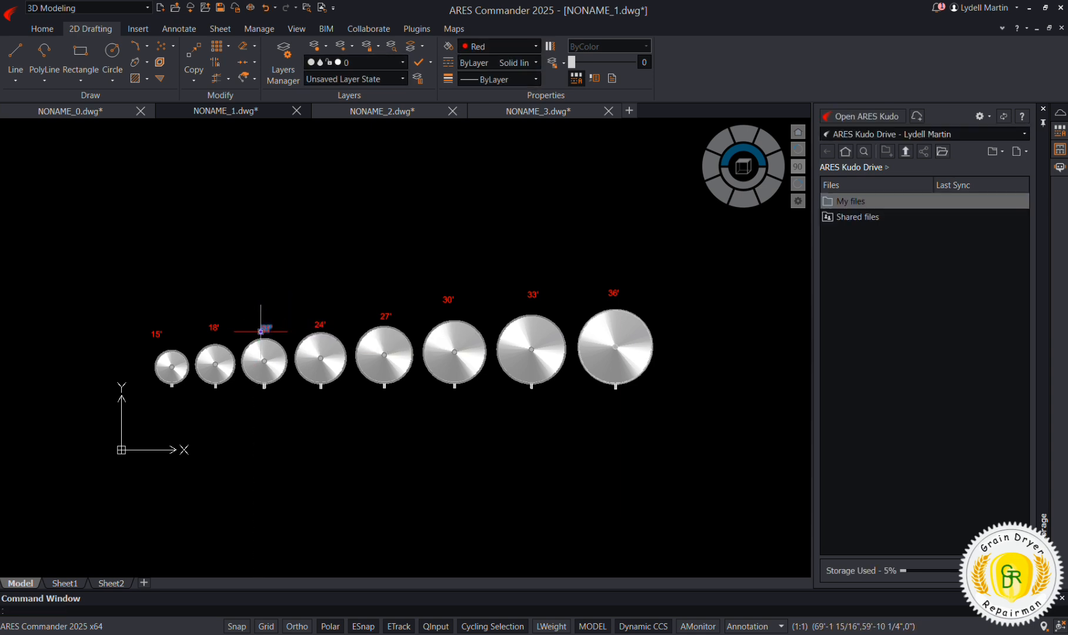
pyautogui.press('Escape')
pyautogui.click(209, 329)
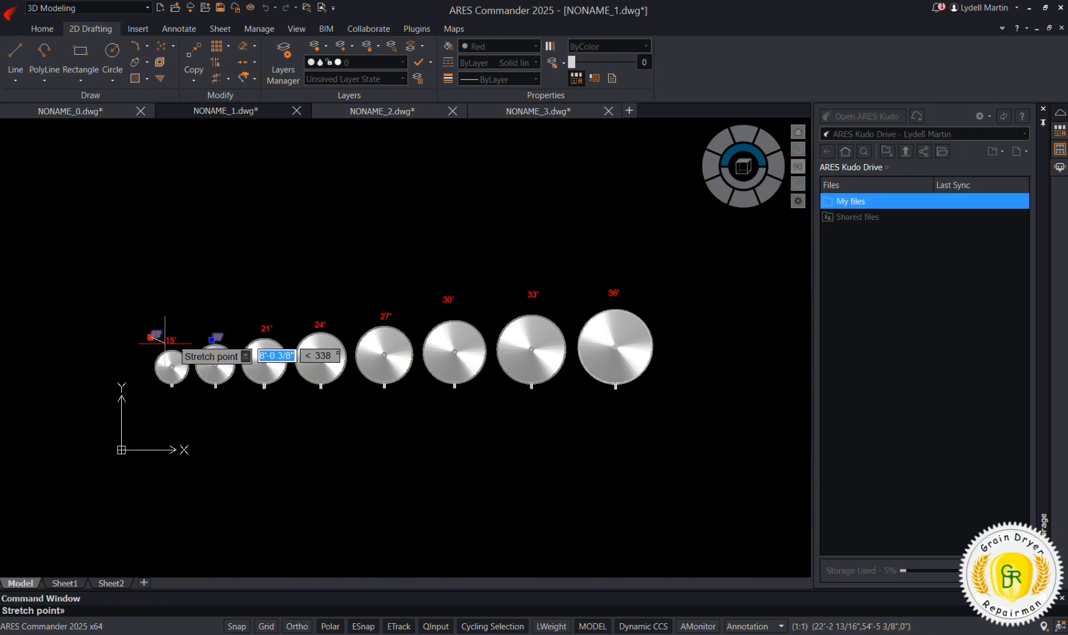
pyautogui.press('Escape')
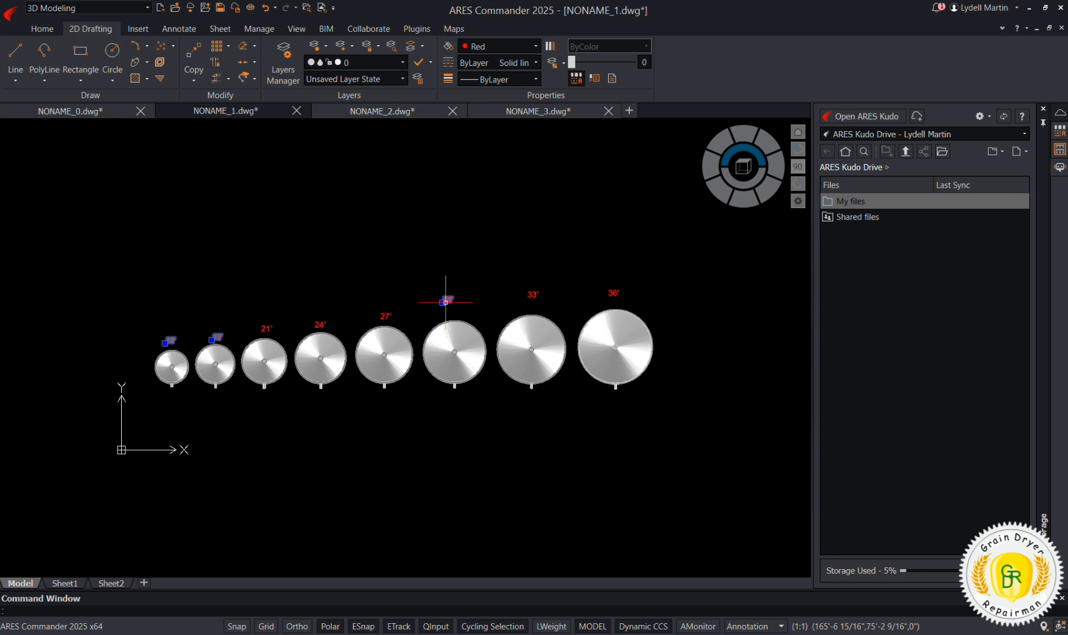
# Step: Move the 30', 33' and 36' labels down so each sits centred just above its bin
pyautogui.click(445, 302)
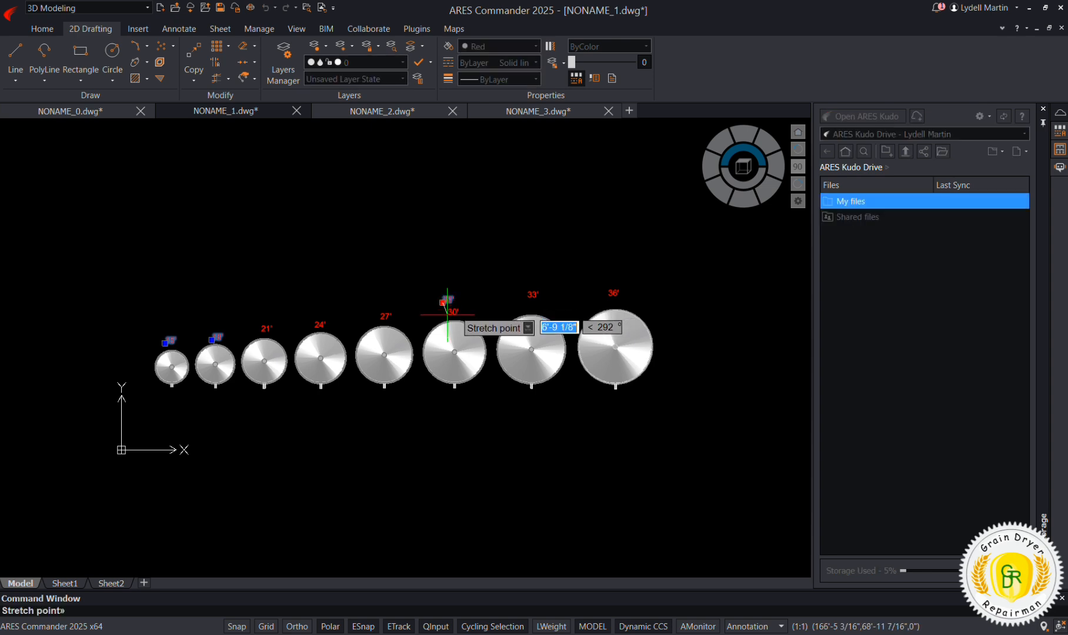
pyautogui.press('Escape')
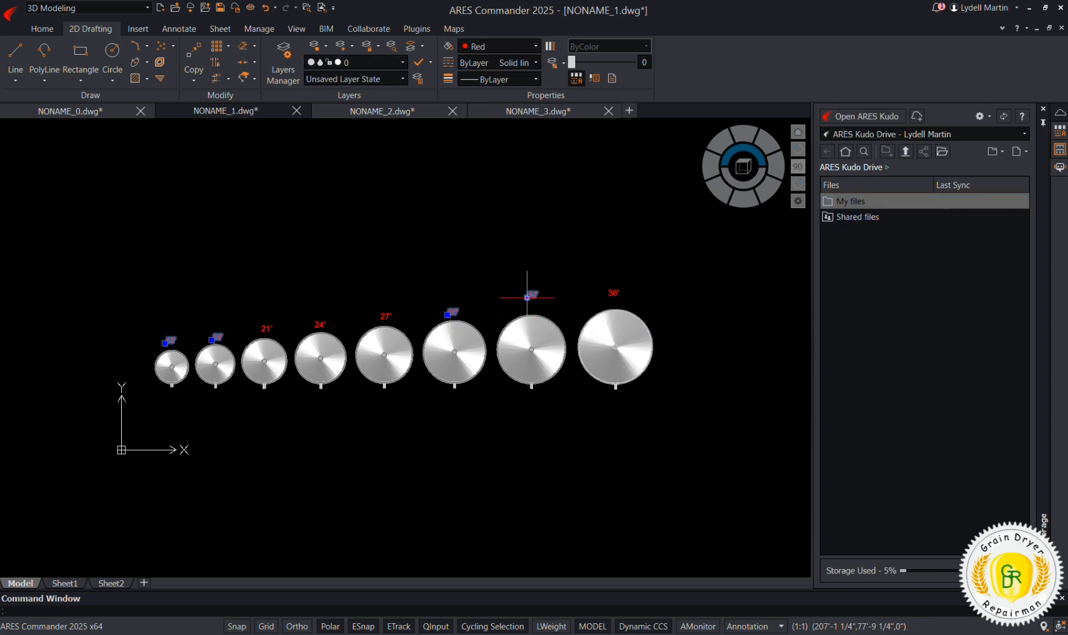
pyautogui.click(526, 297)
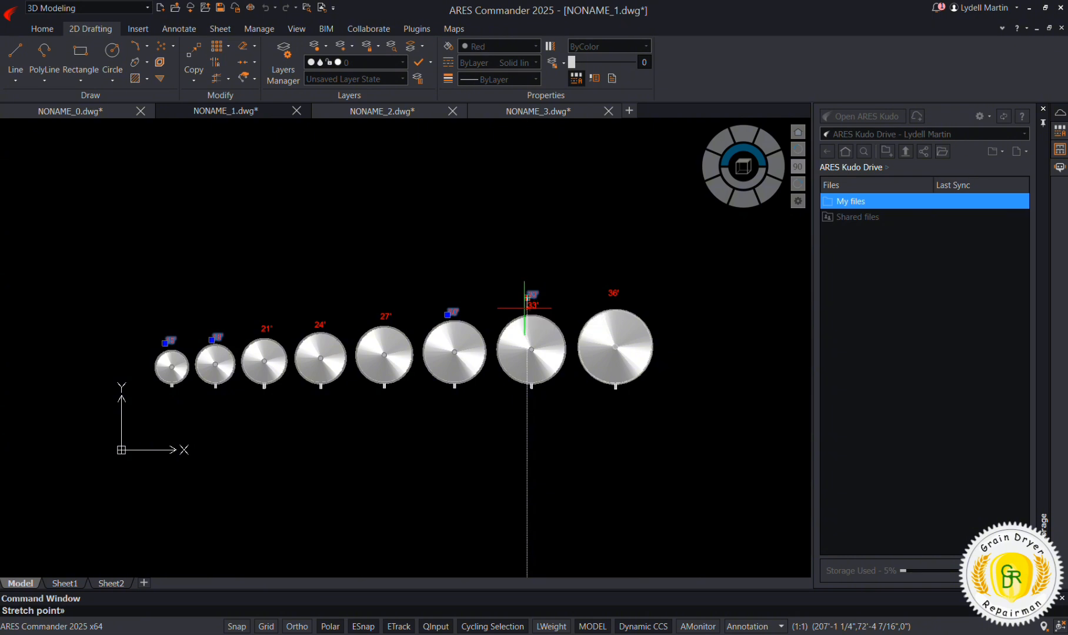
pyautogui.click(527, 308)
pyautogui.press('Escape')
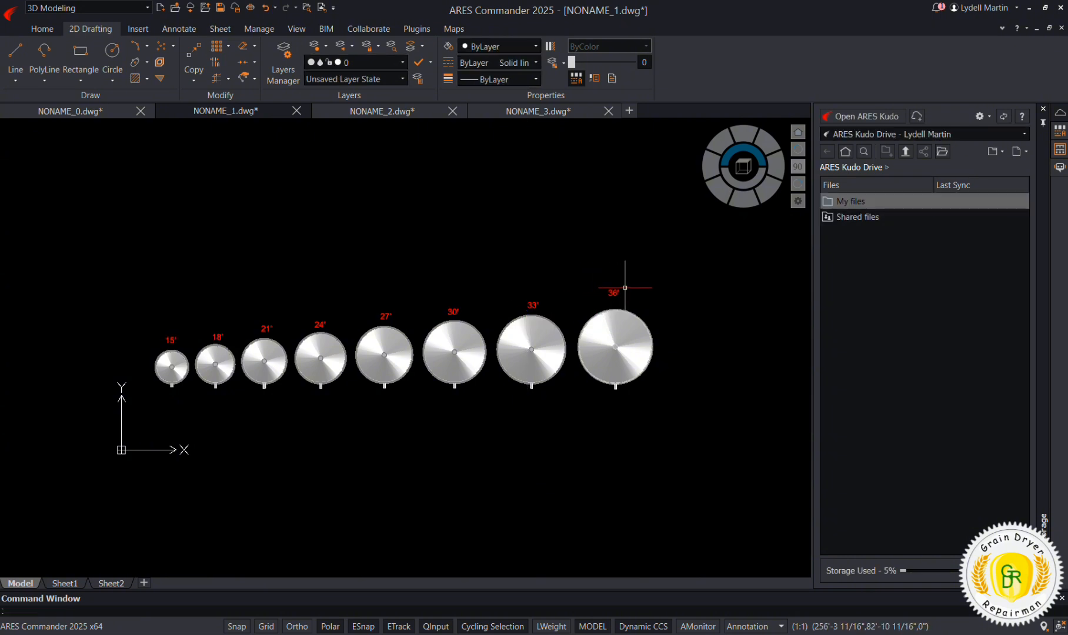
pyautogui.click(616, 290)
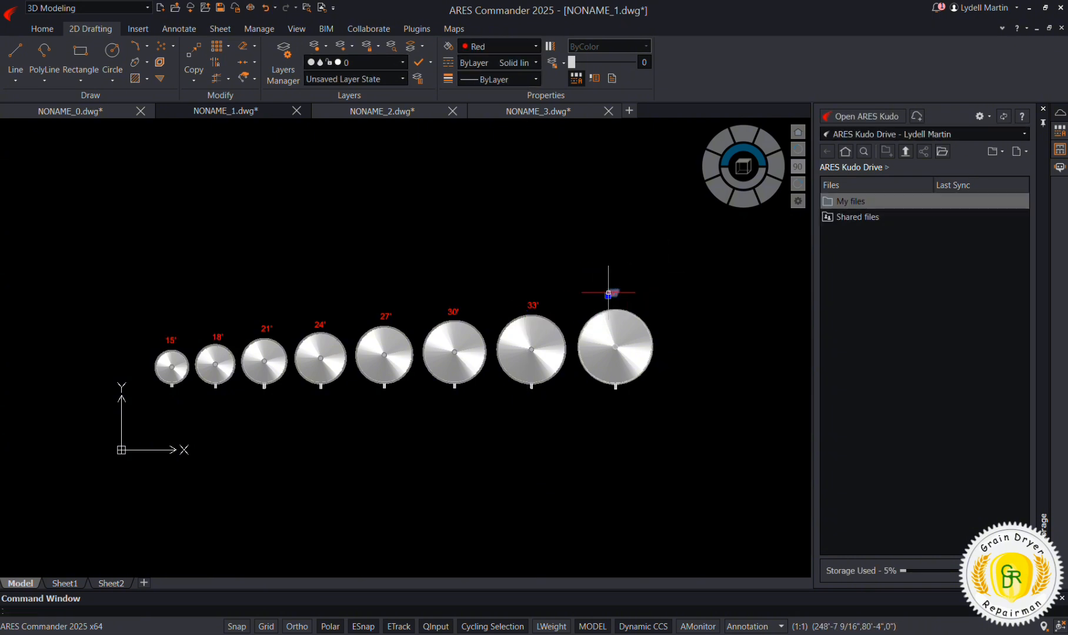
pyautogui.click(607, 295)
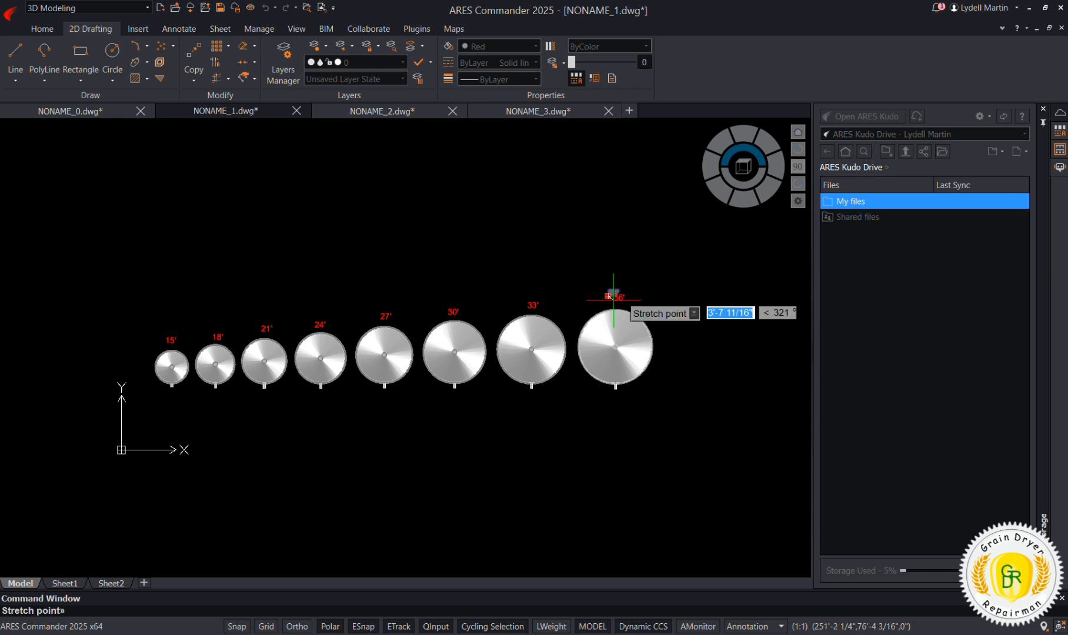
pyautogui.press('Escape')
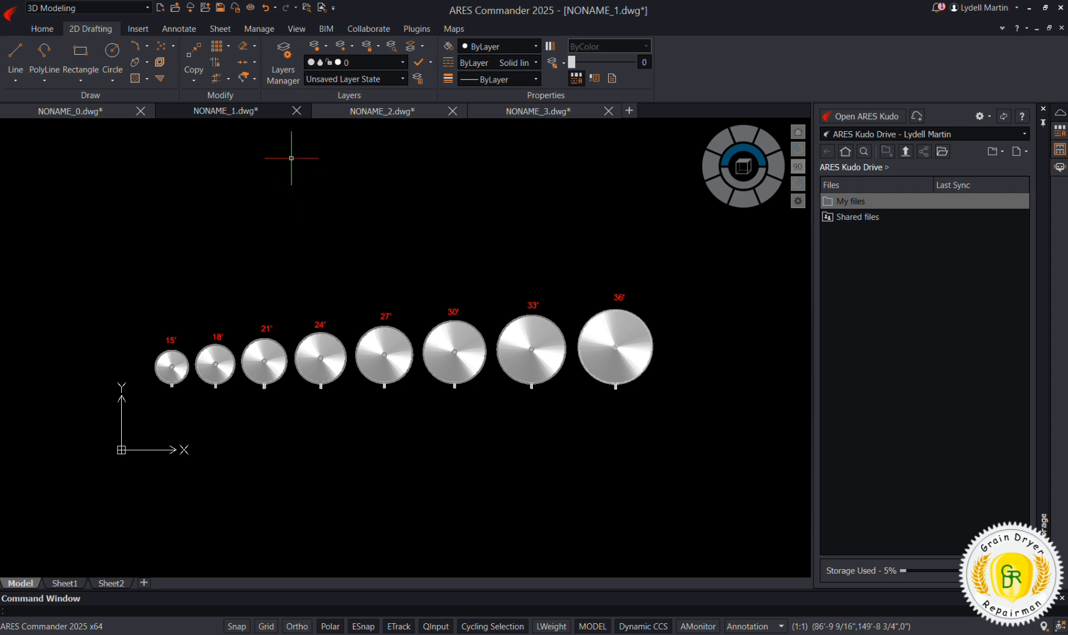
# Step: Close the bin drawing, saving it in the GDR 3D Blocks folder as Farm Bin 15' to 36' LV25.3.4
pyautogui.click(297, 111)
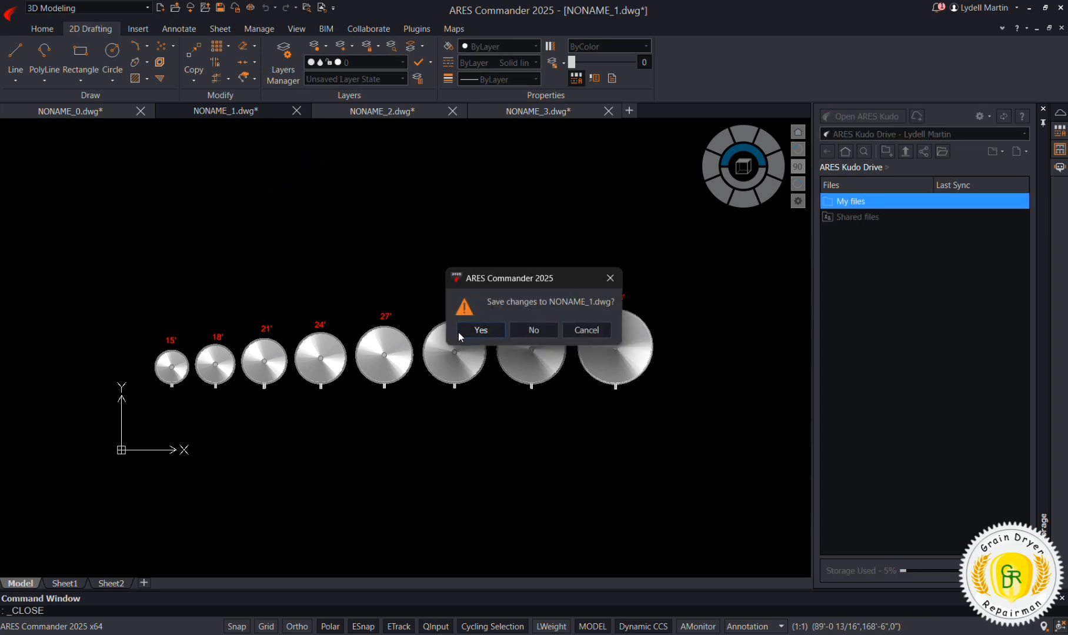
pyautogui.click(480, 330)
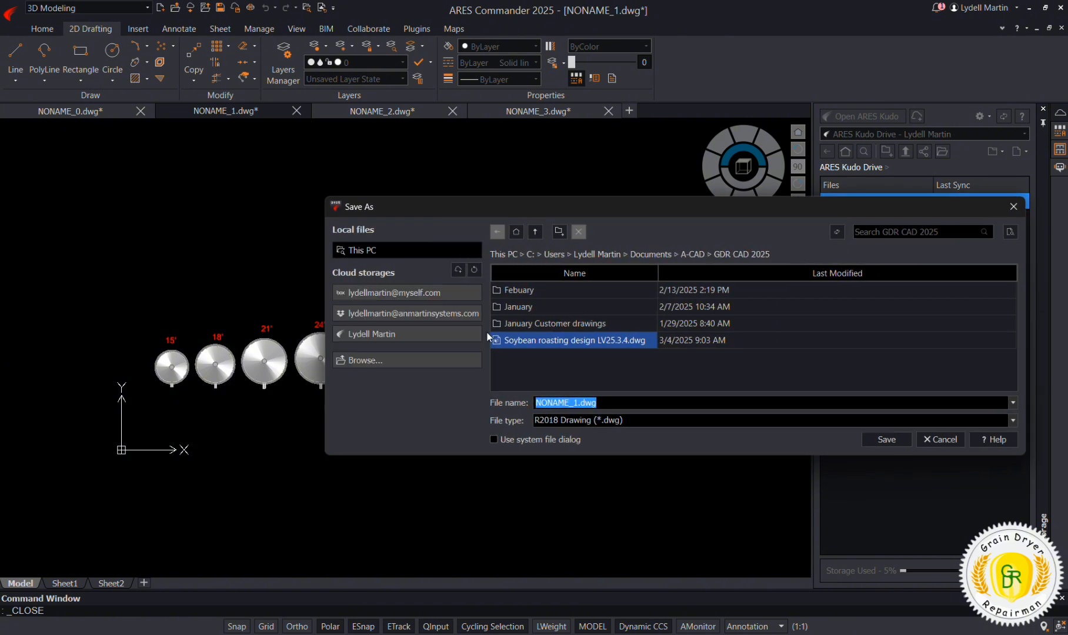
pyautogui.click(689, 253)
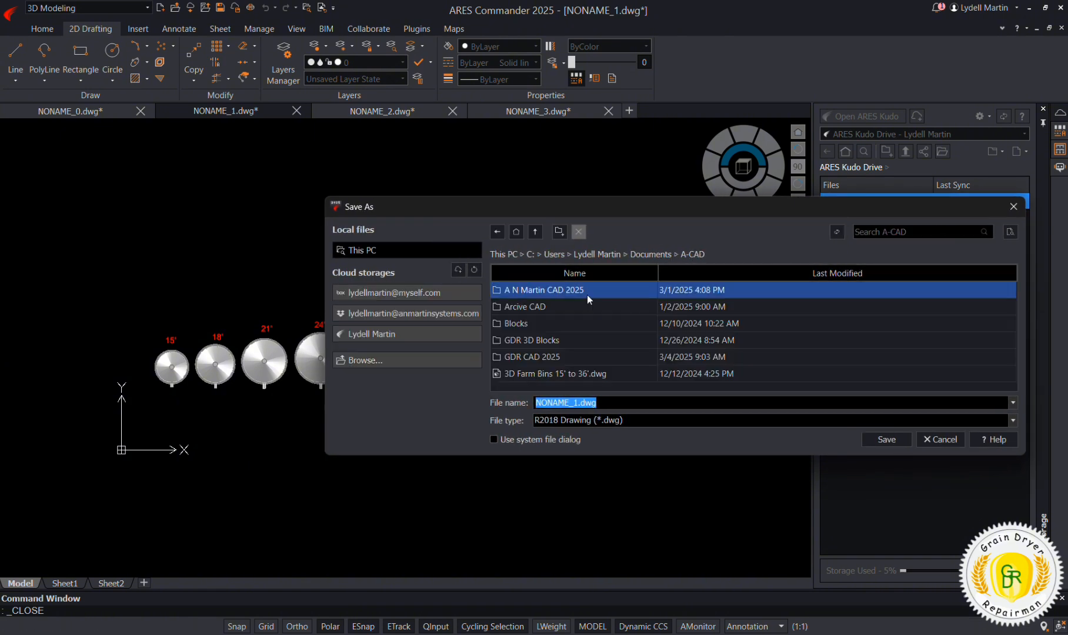
pyautogui.doubleClick(571, 344)
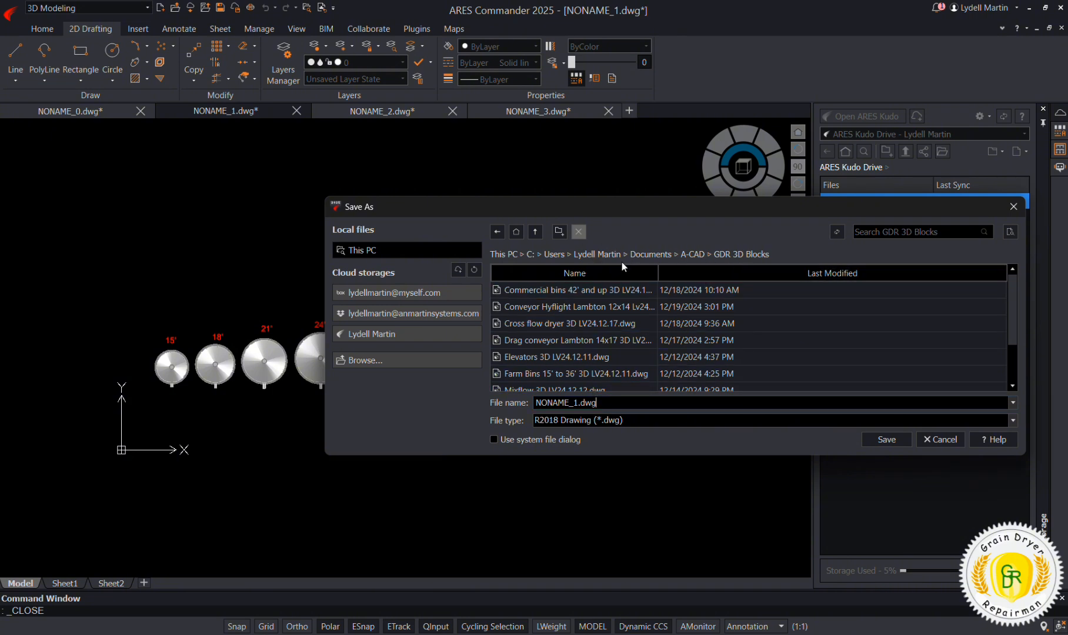
pyautogui.tripleClick(534, 403)
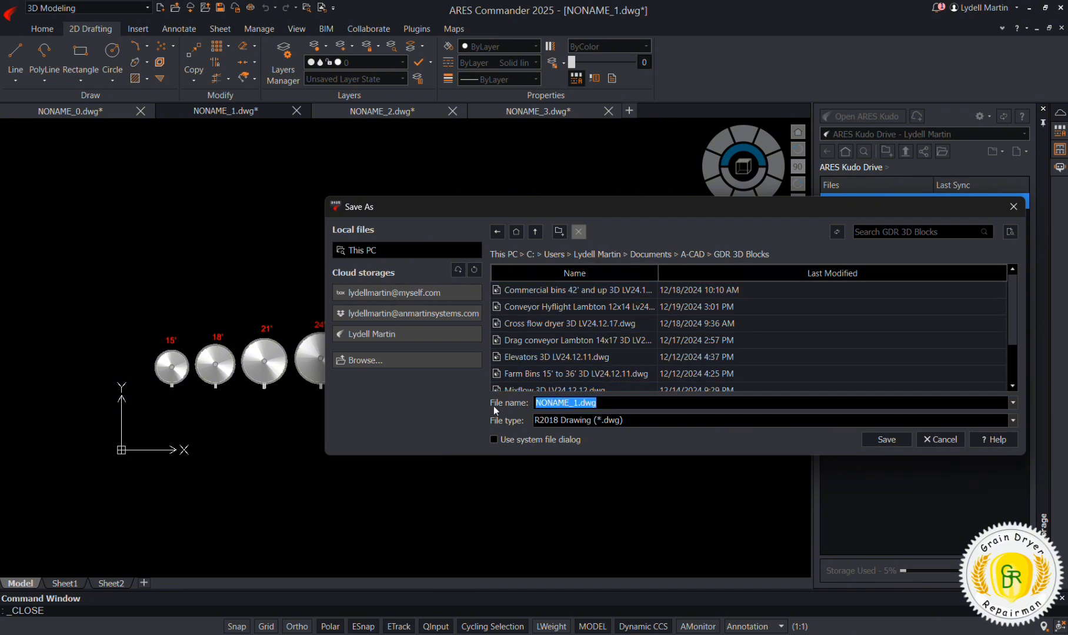
pyautogui.write('Fa')
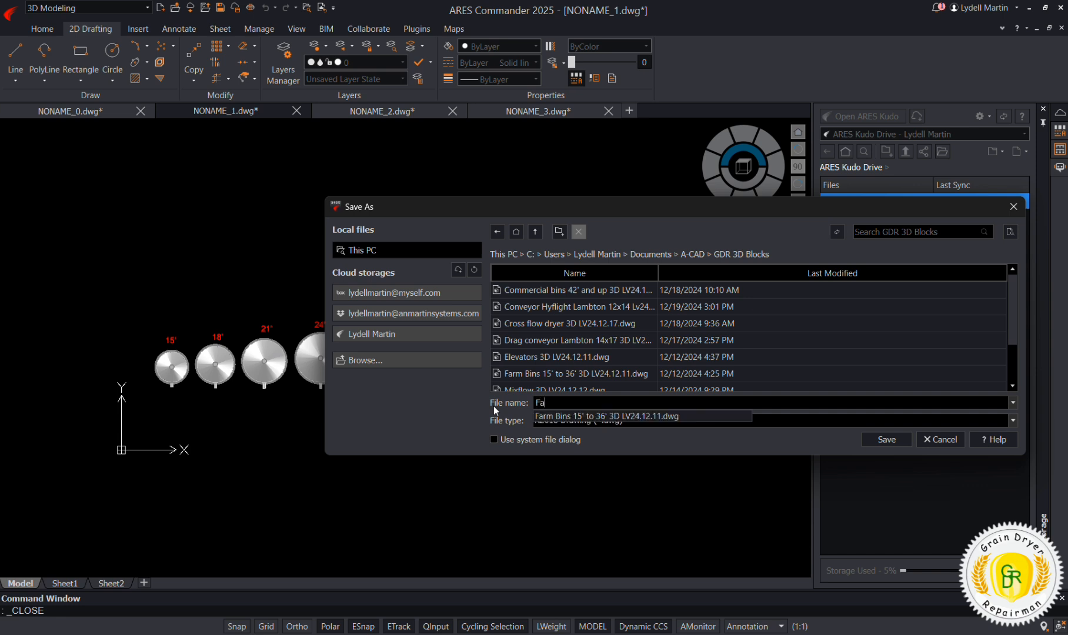
pyautogui.write('rm Bin ')
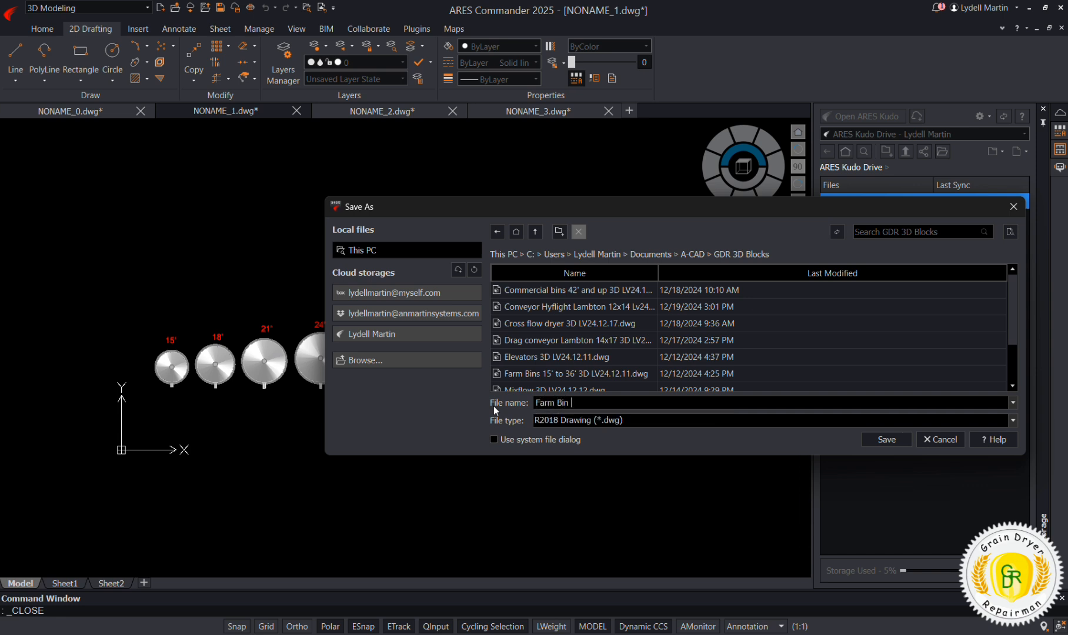
pyautogui.write("15' to 36' LV25")
pyautogui.write('.3.4')
pyautogui.click(886, 440)
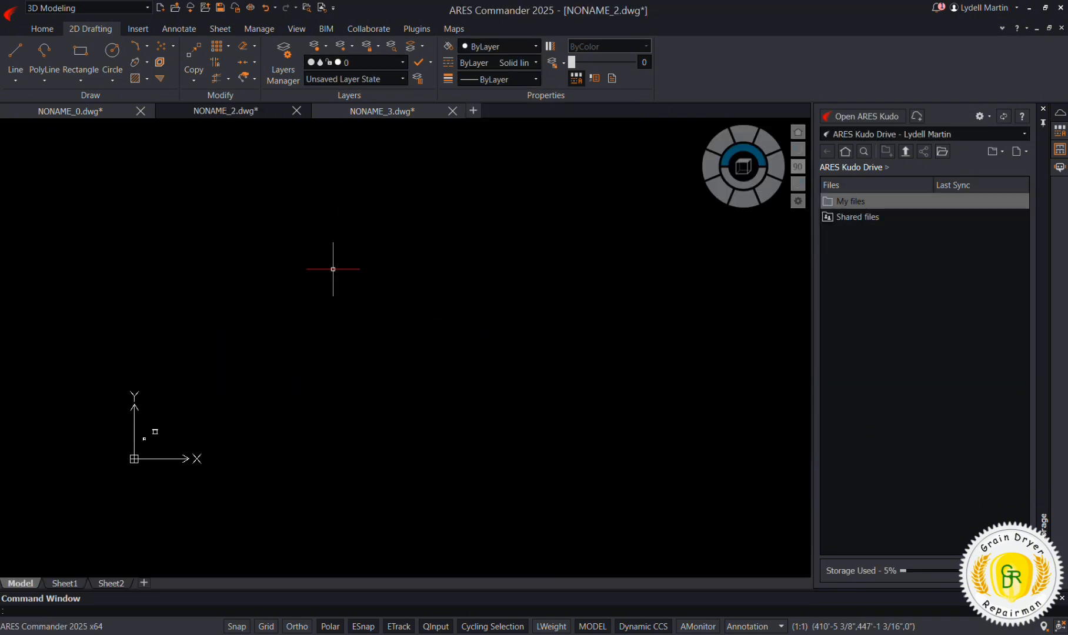
# Step: Show the two square towers in NONAME_2.dwg in a southeast isometric view
pyautogui.moveTo(127, 113)
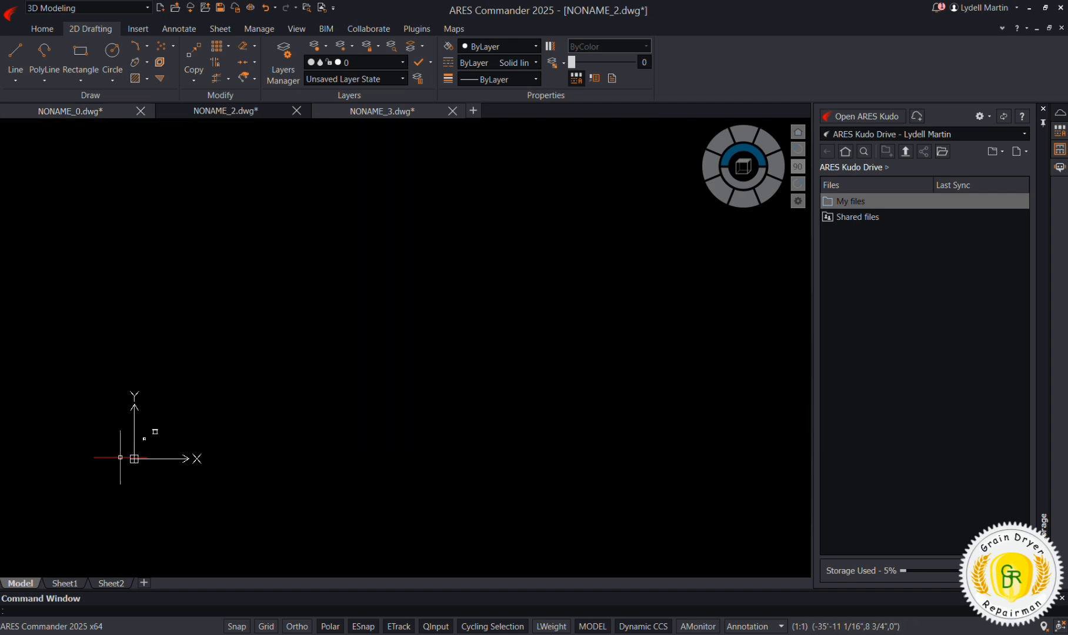
pyautogui.scroll(5, 136, 431)
pyautogui.scroll(1, 160, 424)
pyautogui.scroll(-2, 255, 409)
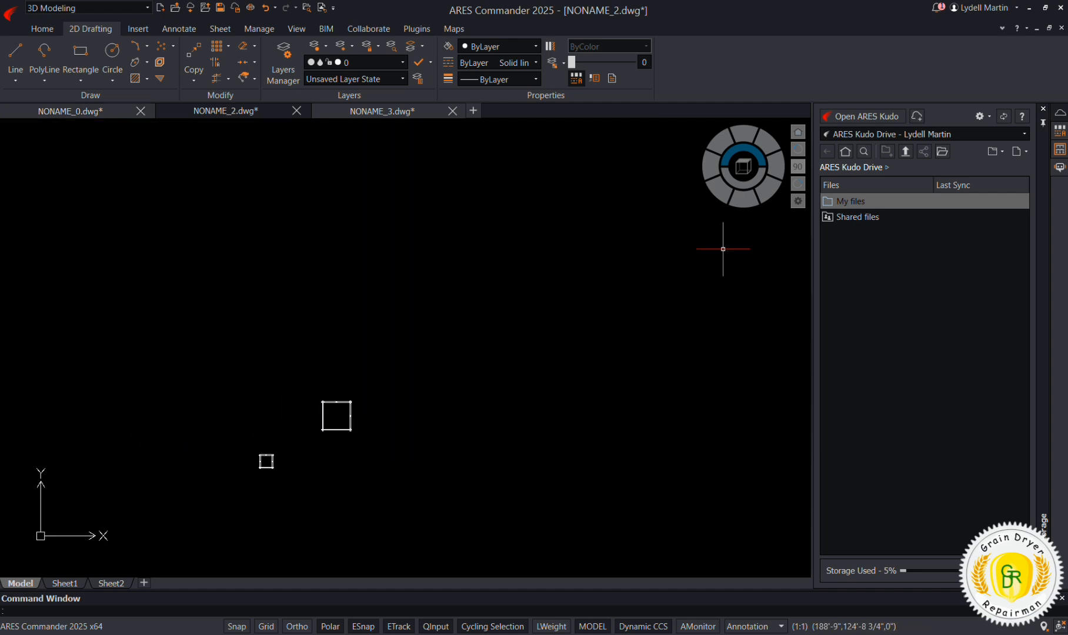
pyautogui.click(774, 183)
pyautogui.scroll(-2, 776, 183)
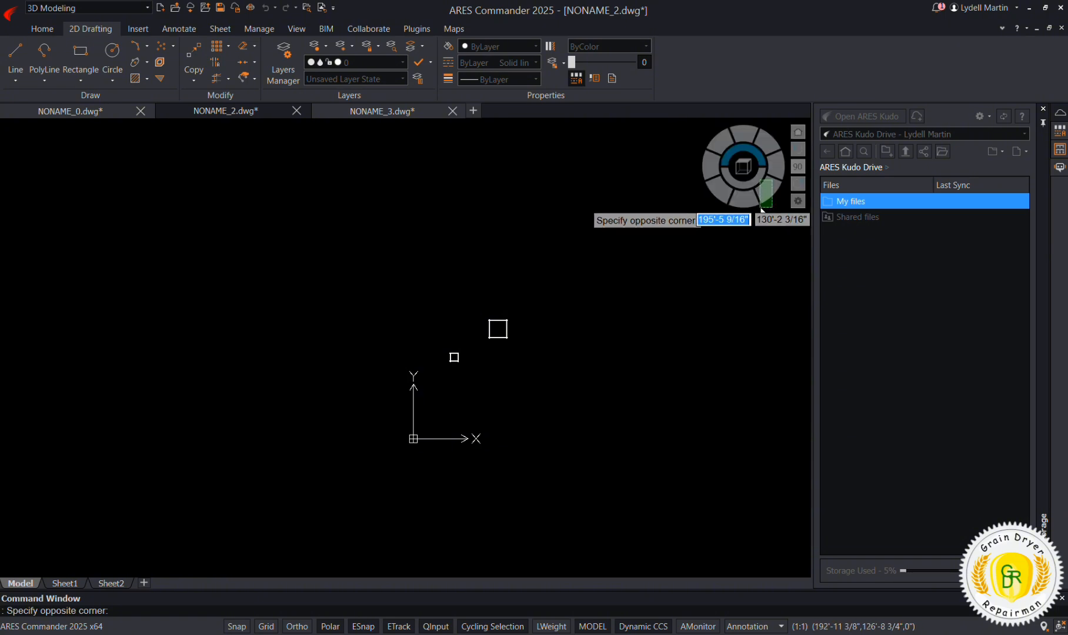
pyautogui.click(754, 220)
pyautogui.click(769, 189)
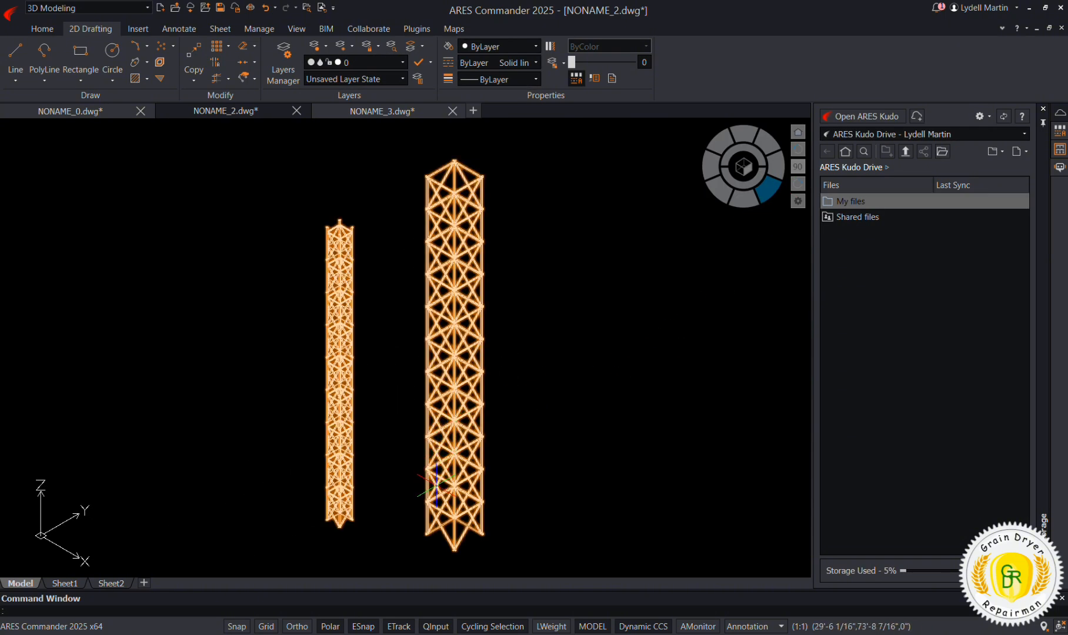
# Step: Explode the block containing both towers into separate tower sections
pyautogui.click(453, 449)
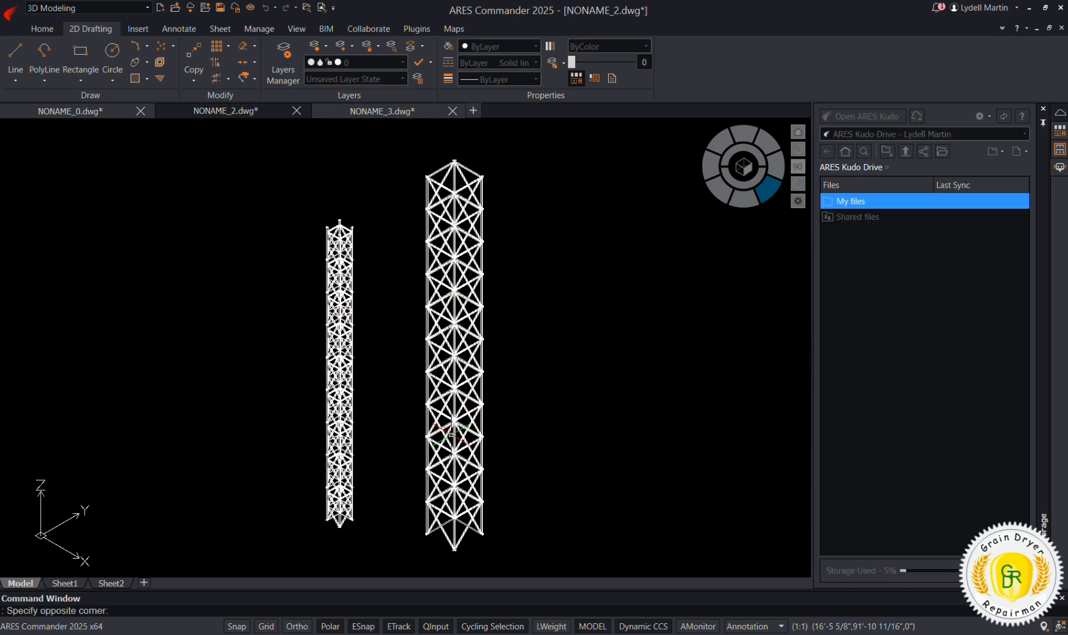
pyautogui.click(405, 477)
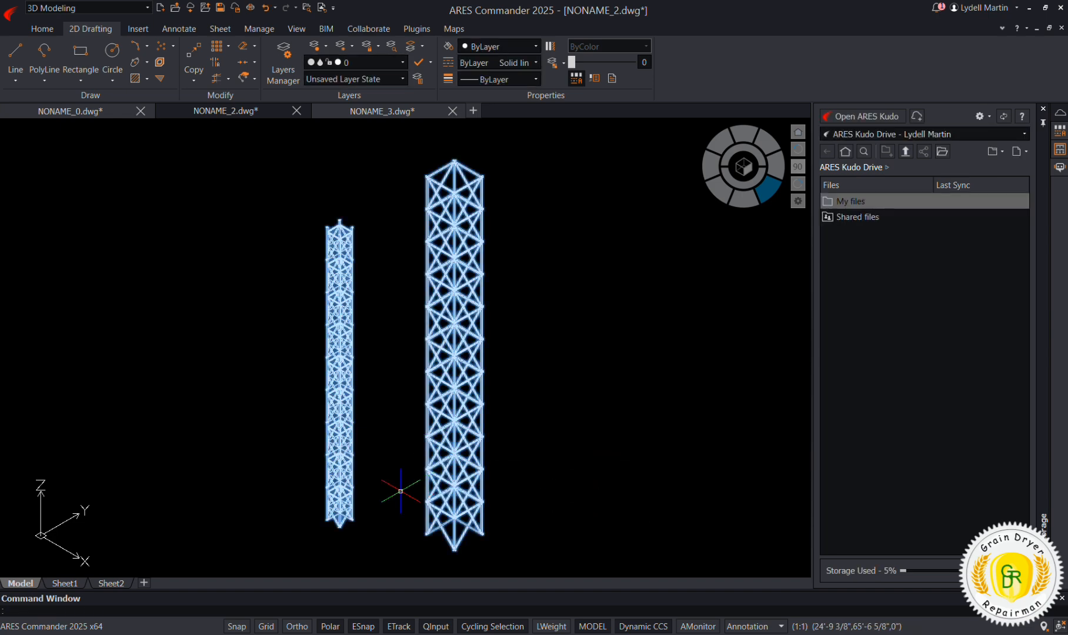
pyautogui.write('EXP')
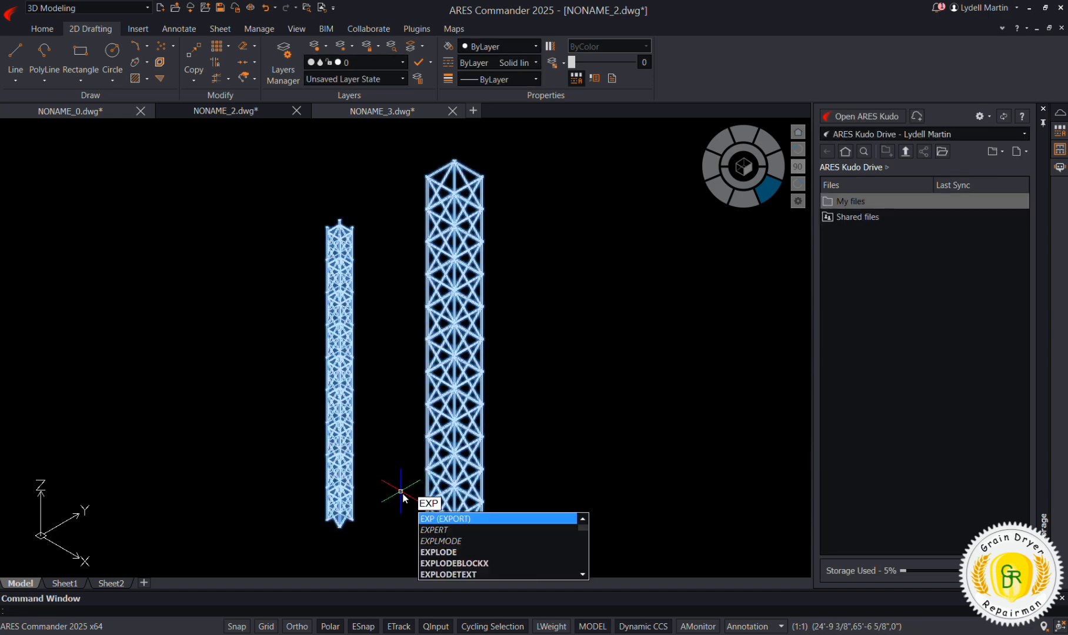
pyautogui.press('Down')
pyautogui.press('Down')
pyautogui.press('Down')
pyautogui.press('Return')
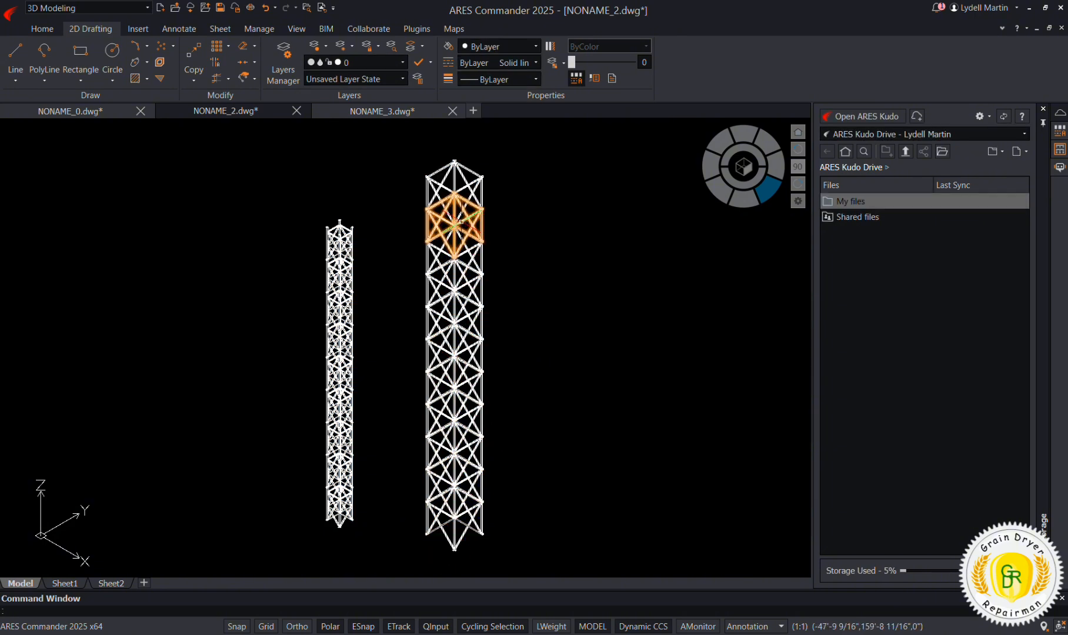
# Step: Delete the top two sections of the wider tower, one after the other
pyautogui.click(467, 179)
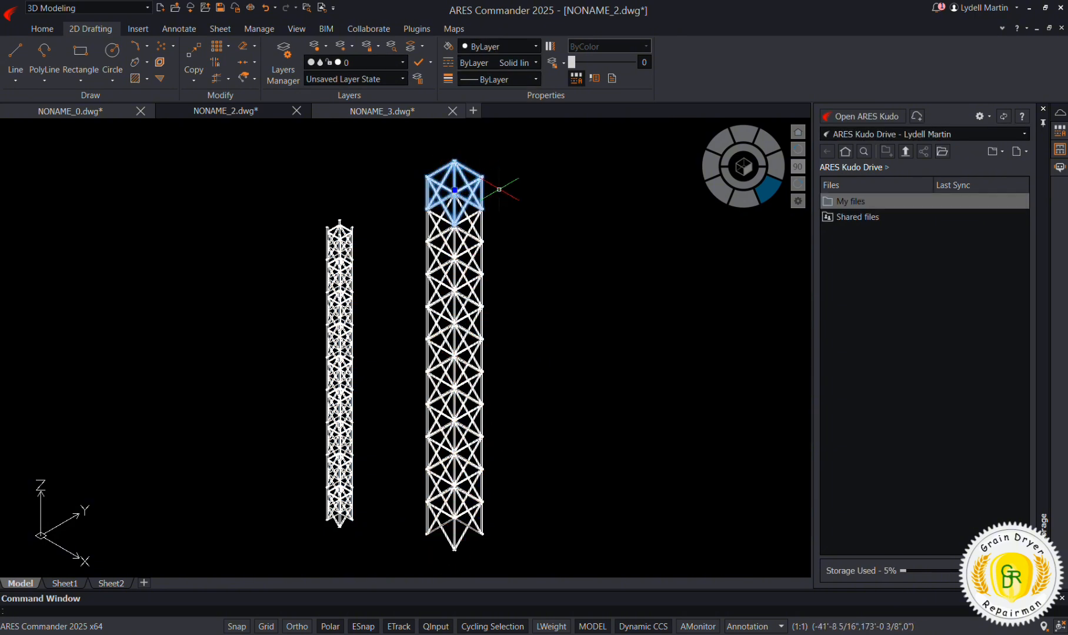
pyautogui.rightClick(538, 232)
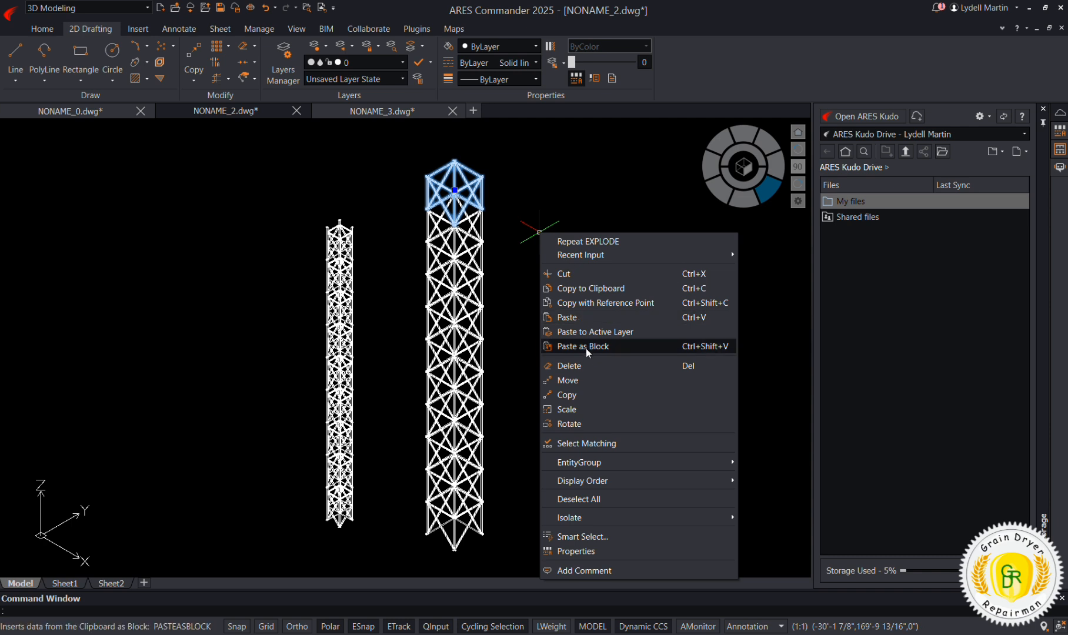
pyautogui.click(578, 394)
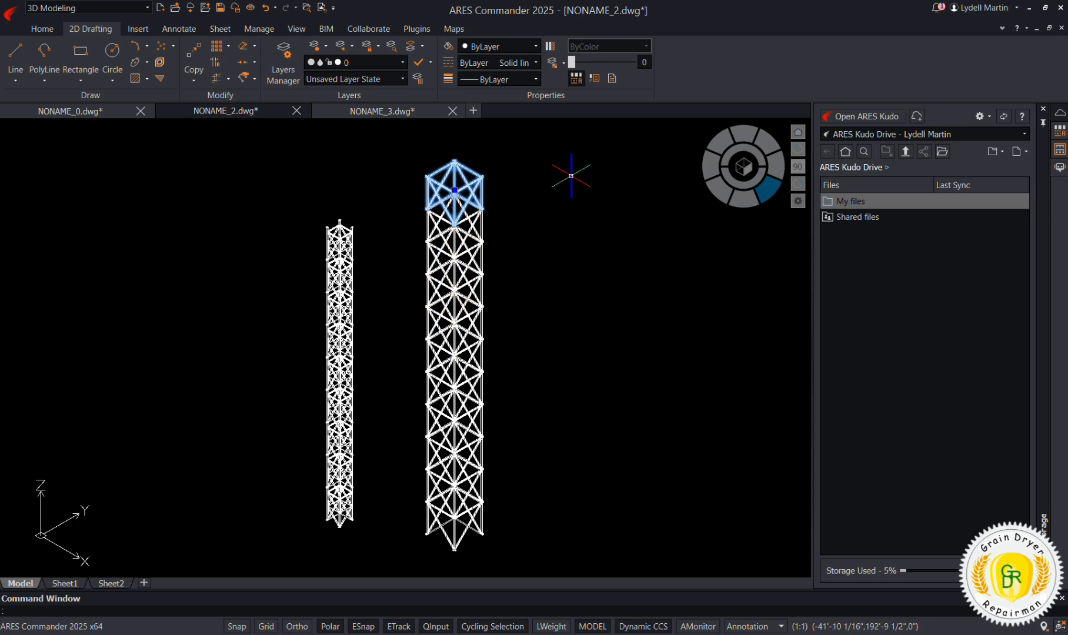
pyautogui.press('Delete')
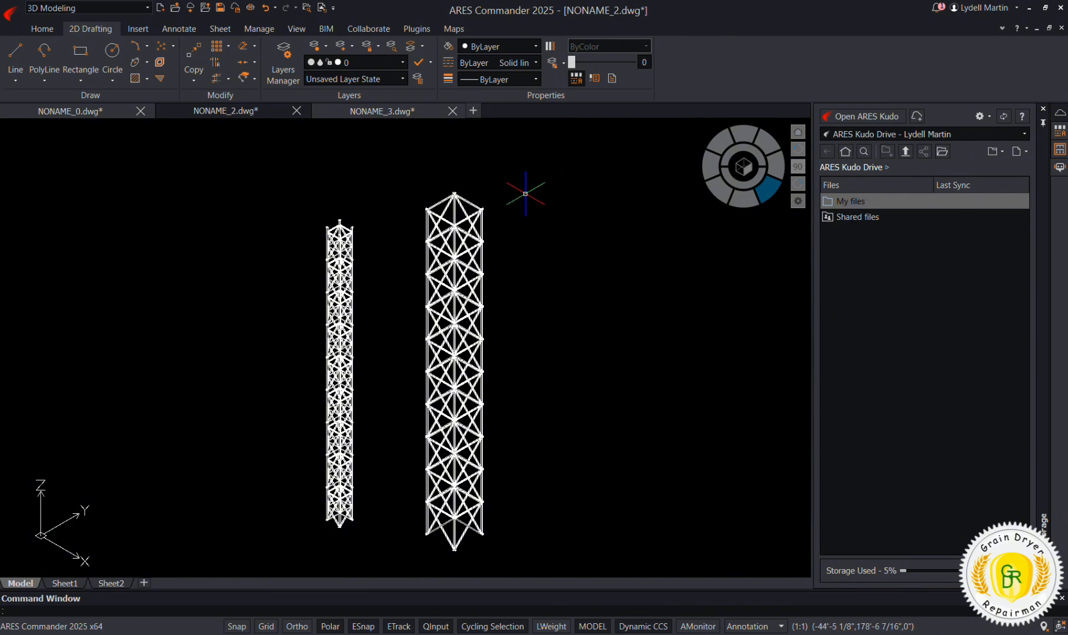
pyautogui.click(524, 194)
pyautogui.click(451, 212)
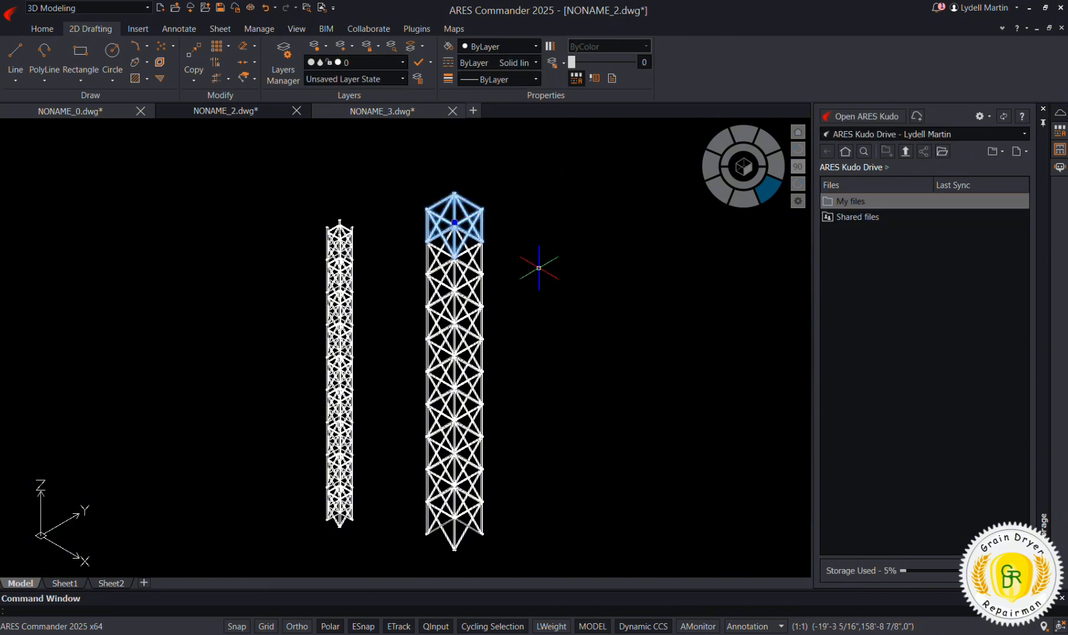
pyautogui.press('Delete')
pyautogui.click(520, 243)
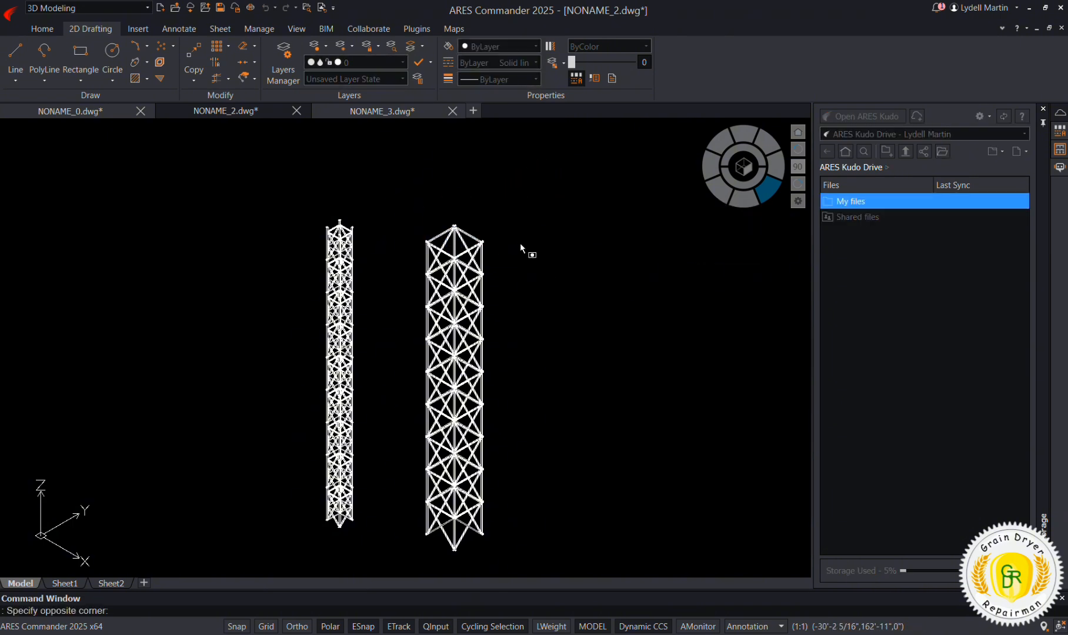
pyautogui.click(456, 260)
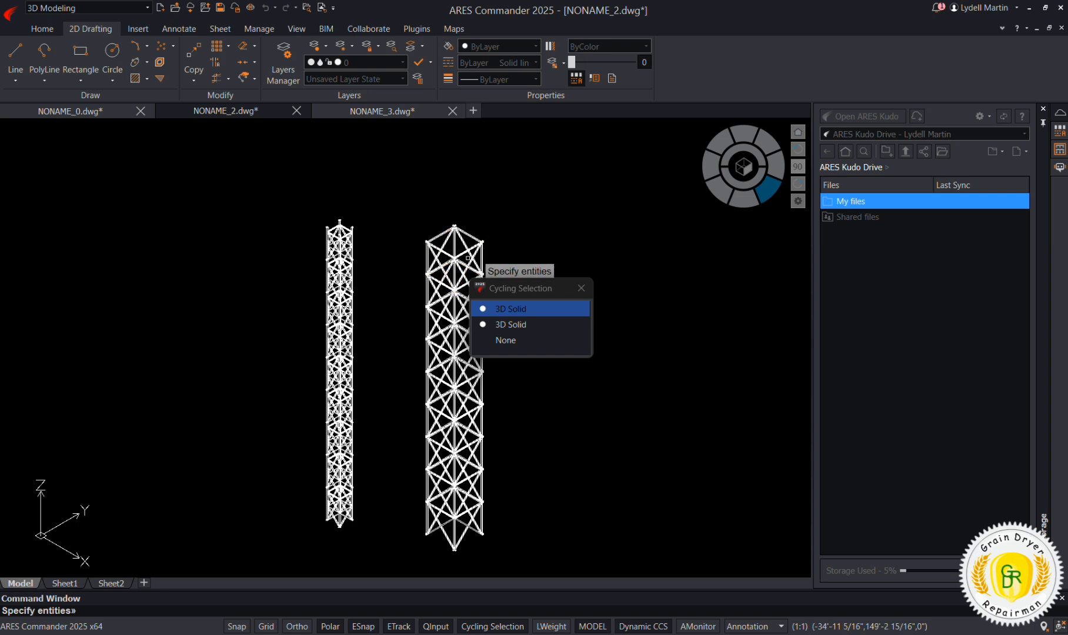
pyautogui.click(473, 255)
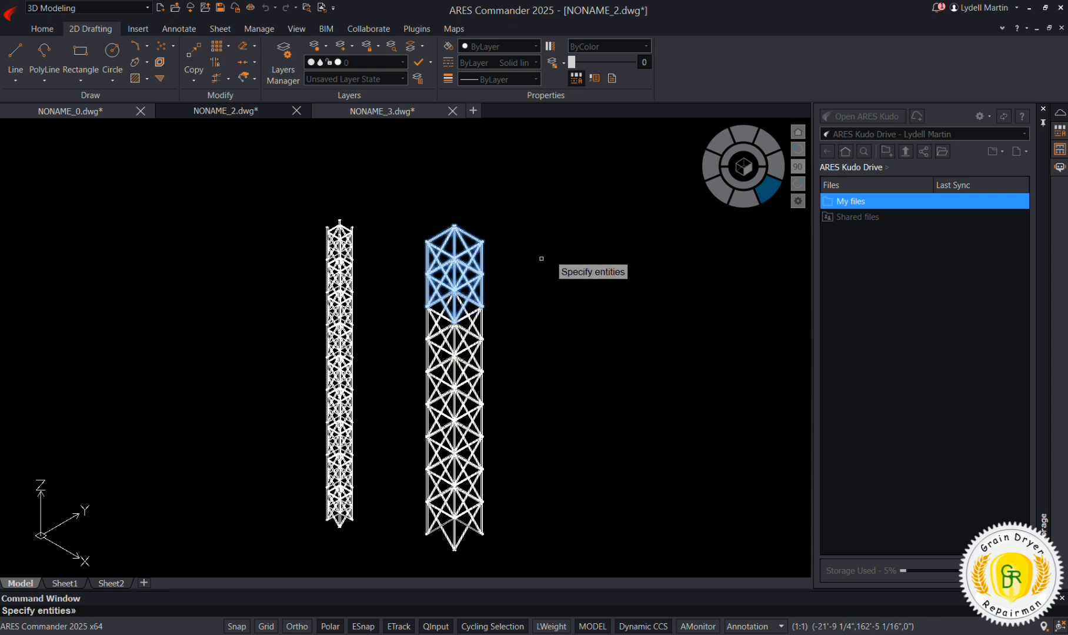
pyautogui.press('Delete')
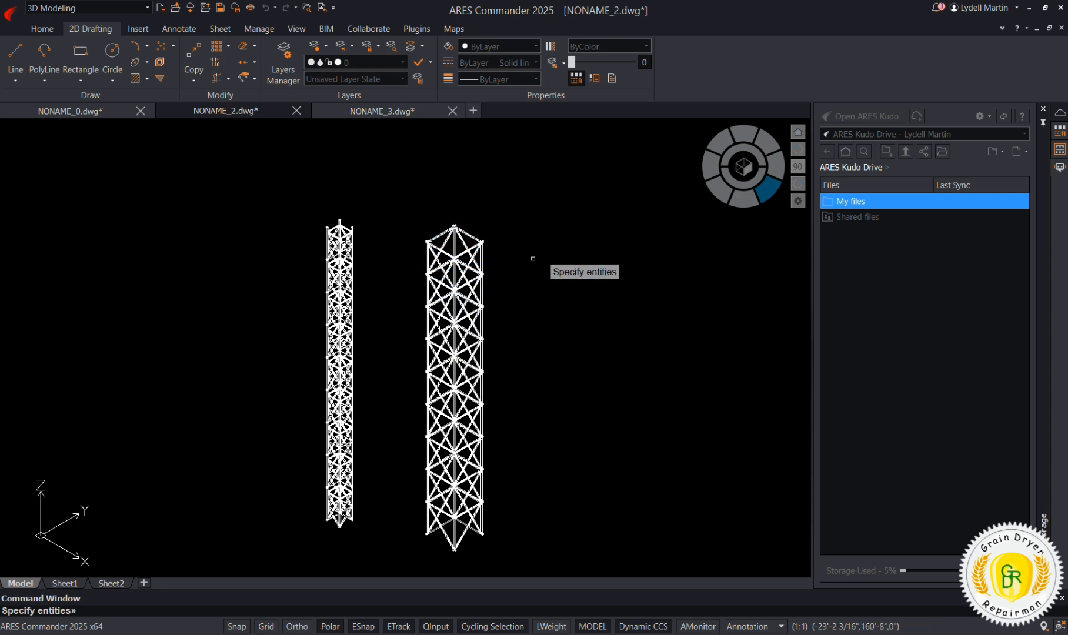
pyautogui.press('Escape')
# Step: Copy the wider tower's top section straight up at distances of 10', 20' and 30'
pyautogui.click(471, 250)
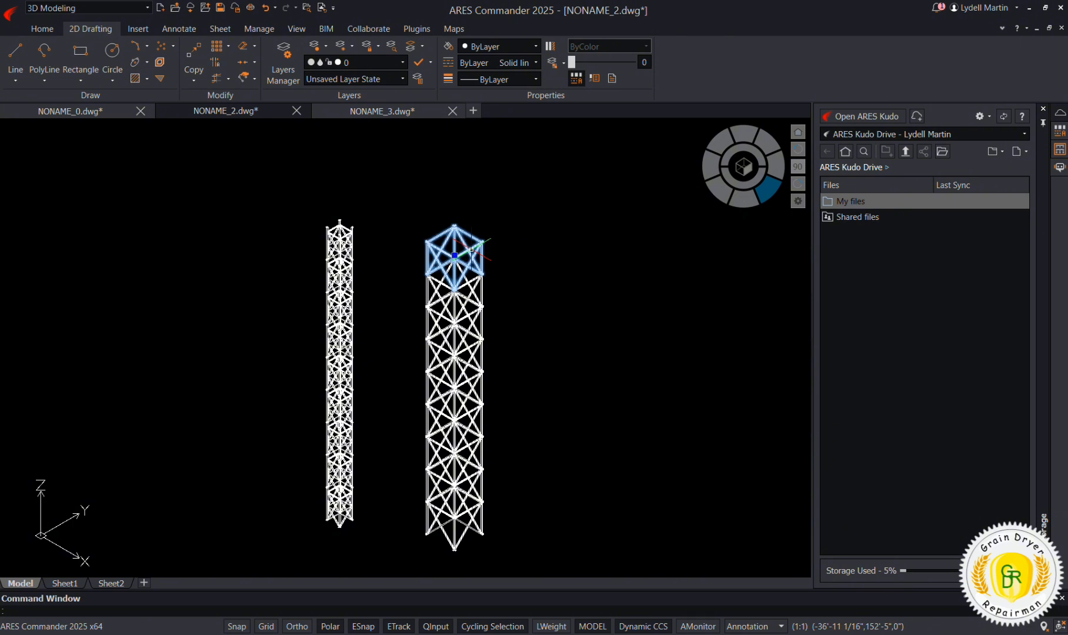
pyautogui.rightClick(568, 324)
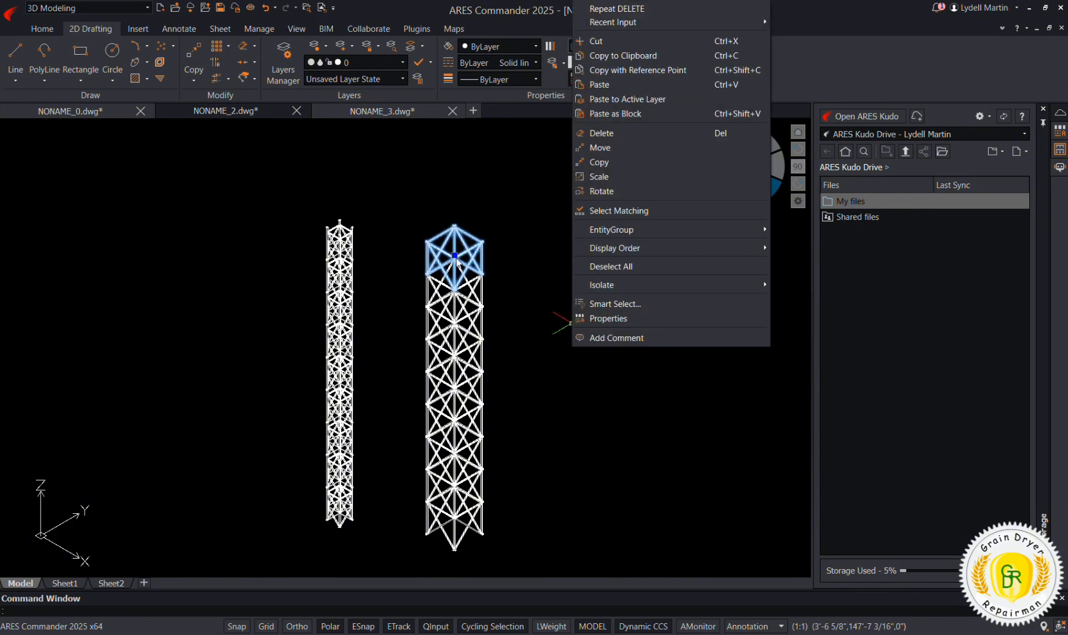
pyautogui.click(596, 163)
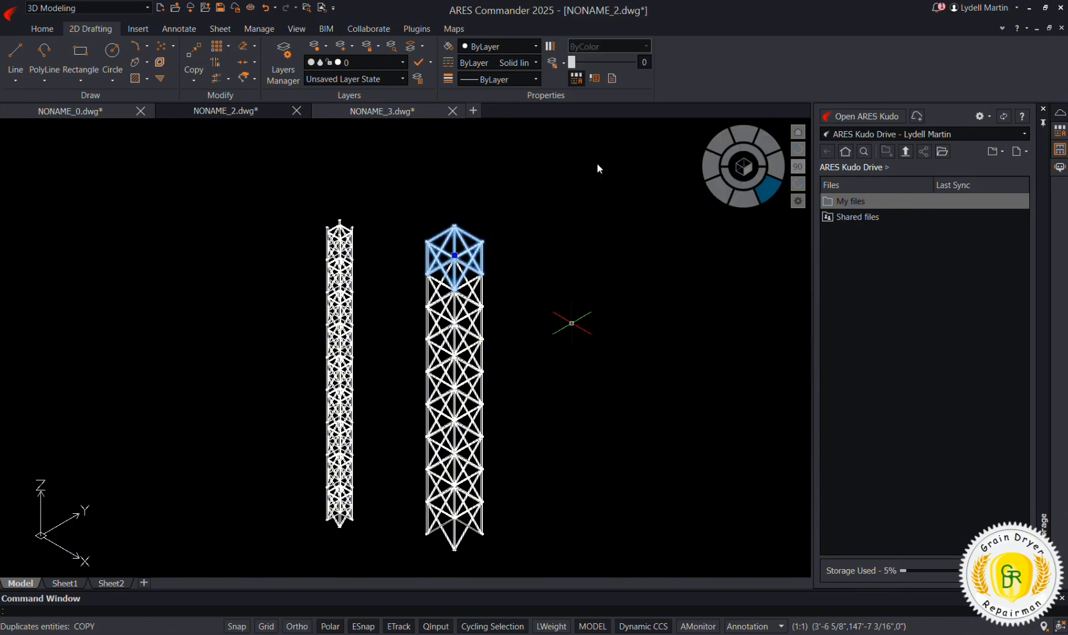
pyautogui.click(528, 303)
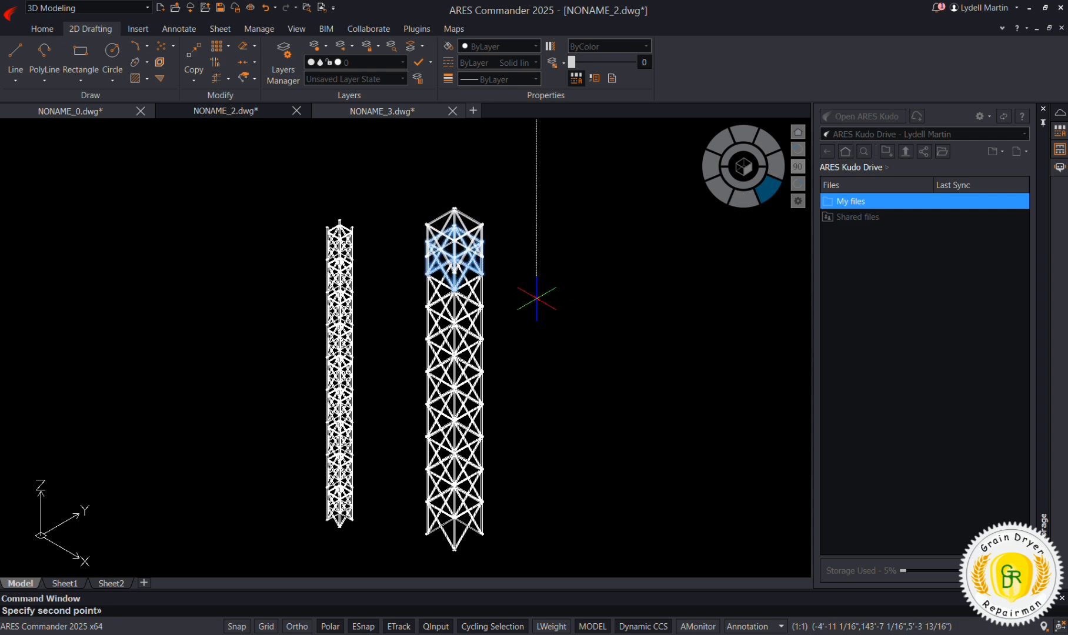
pyautogui.write('10')
pyautogui.press('Return')
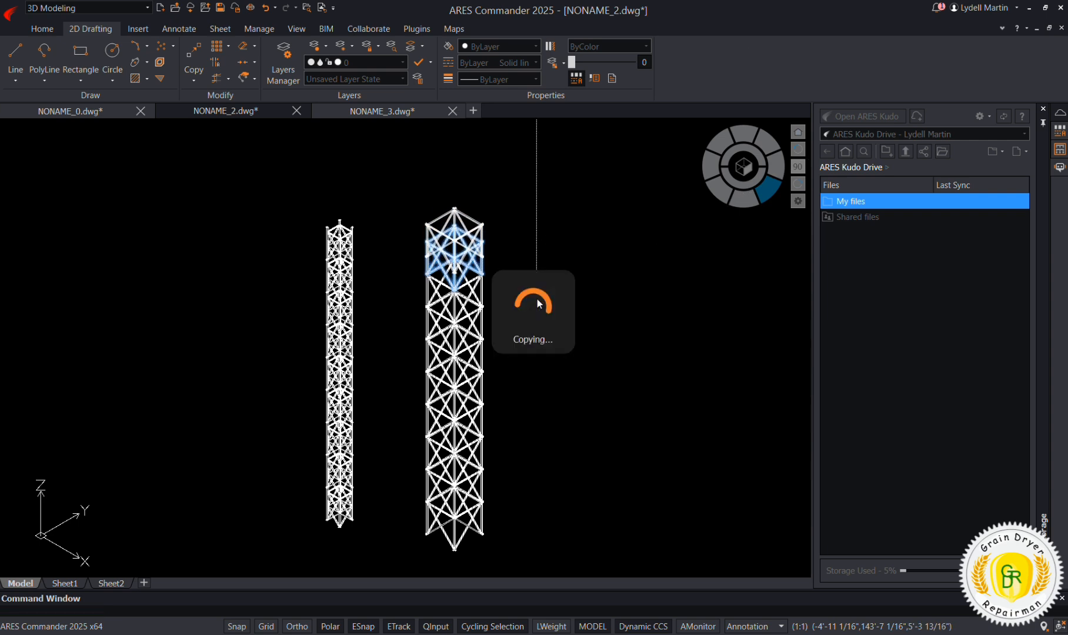
pyautogui.write('20')
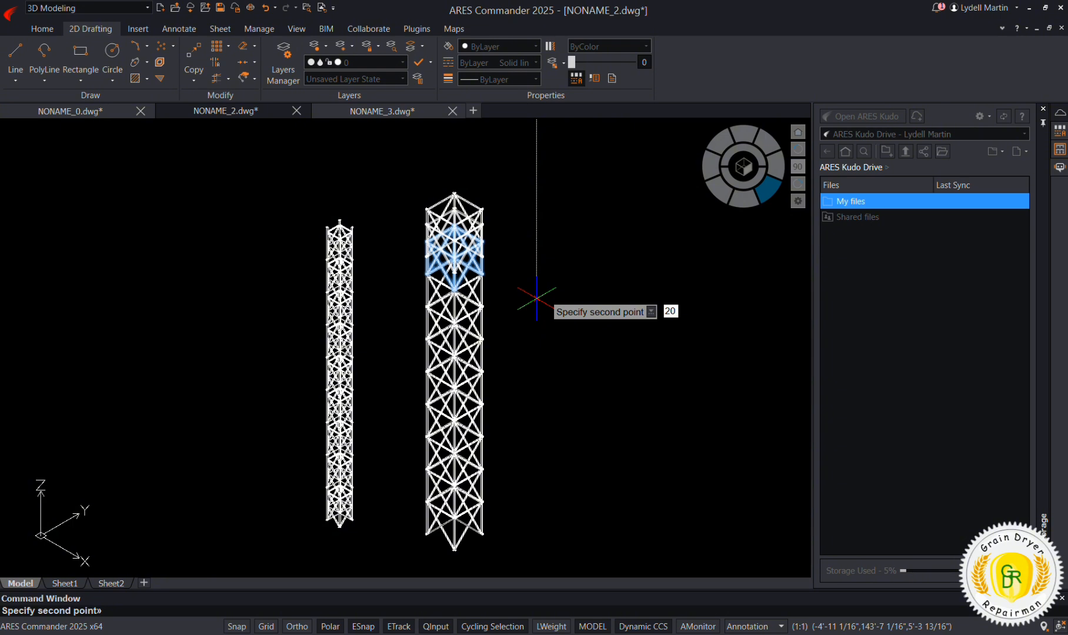
pyautogui.press('Return')
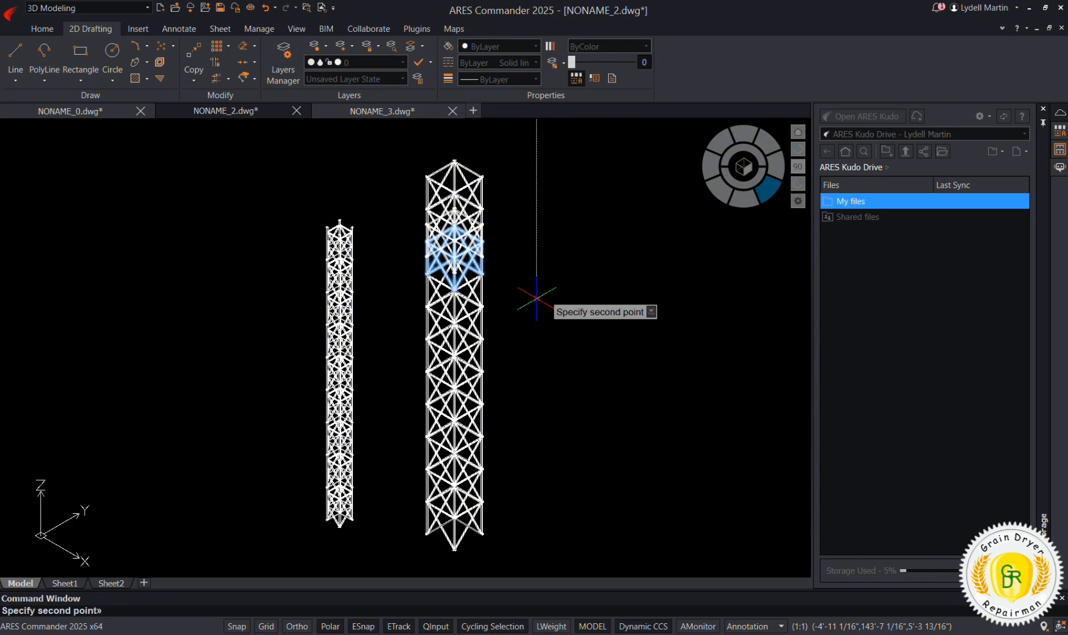
pyautogui.write('30')
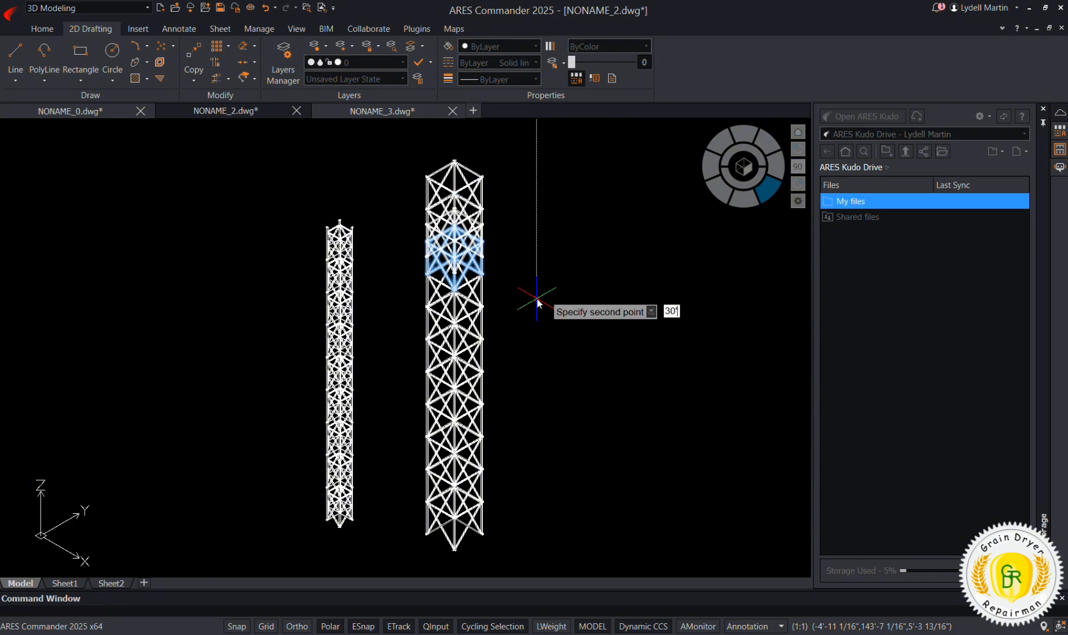
pyautogui.press('Return')
pyautogui.scroll(-2, 536, 298)
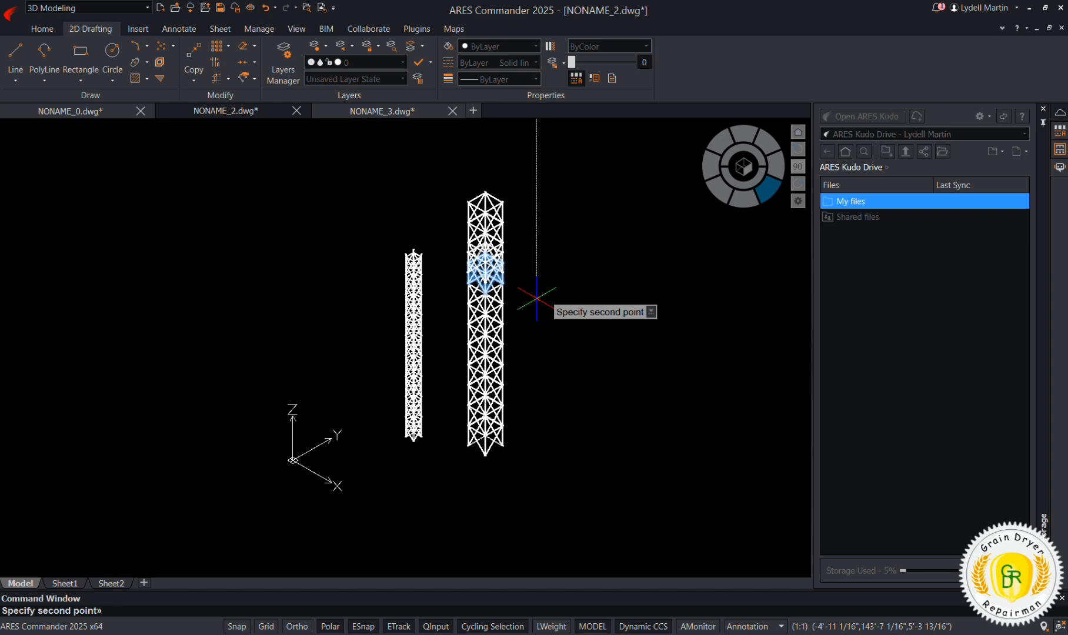
pyautogui.press('Escape')
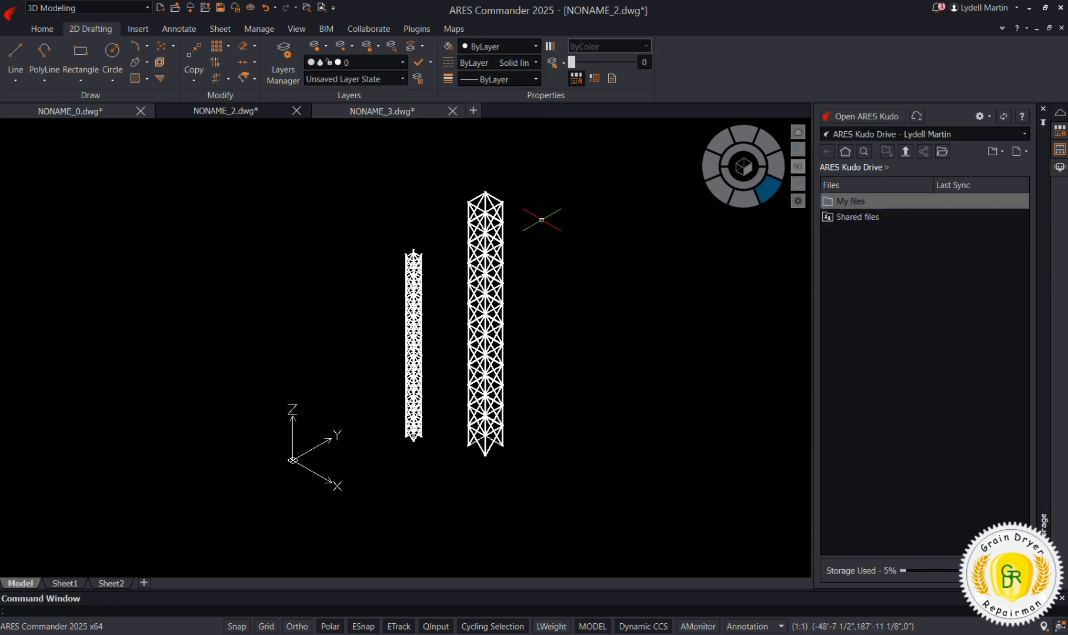
# Step: Measure the wider tower's width in the top view, and return to the southeast isometric view
pyautogui.scroll(5, 415, 262)
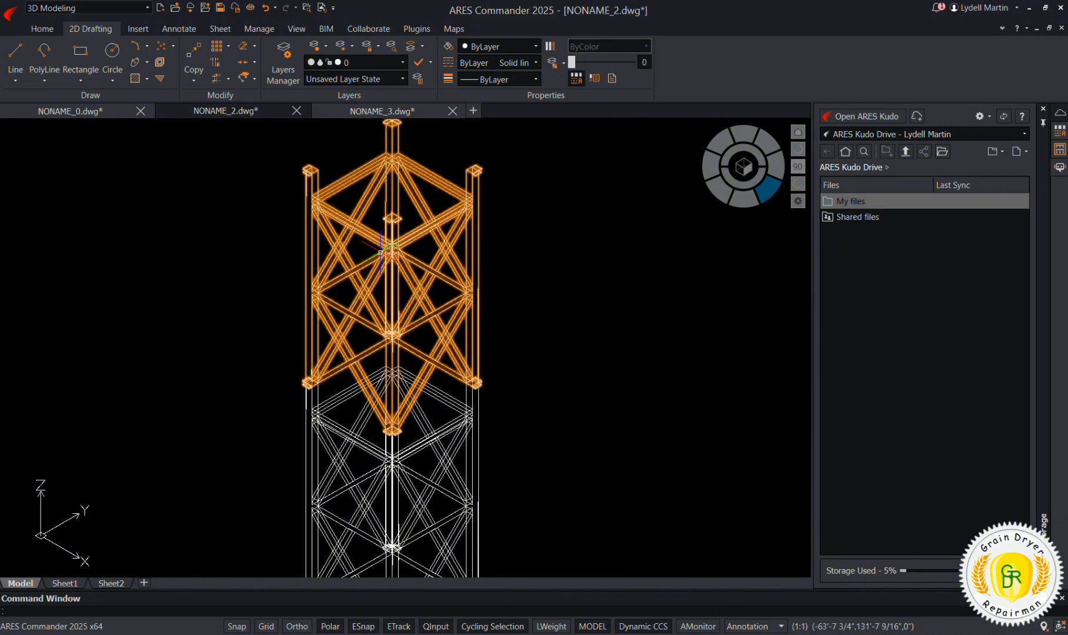
pyautogui.scroll(-8, 380, 253)
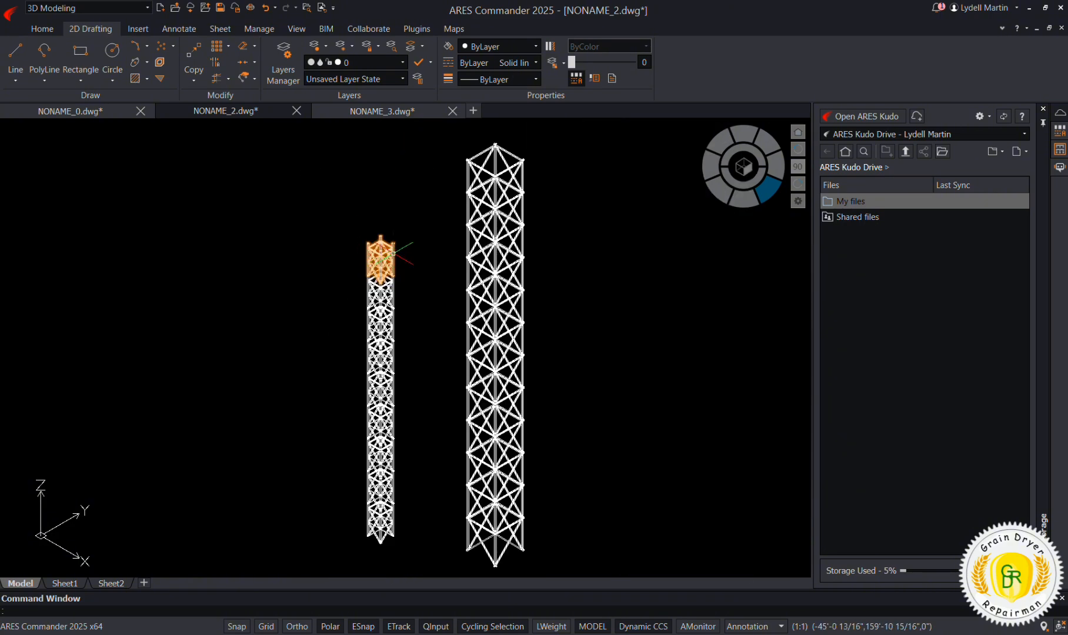
pyautogui.click(744, 166)
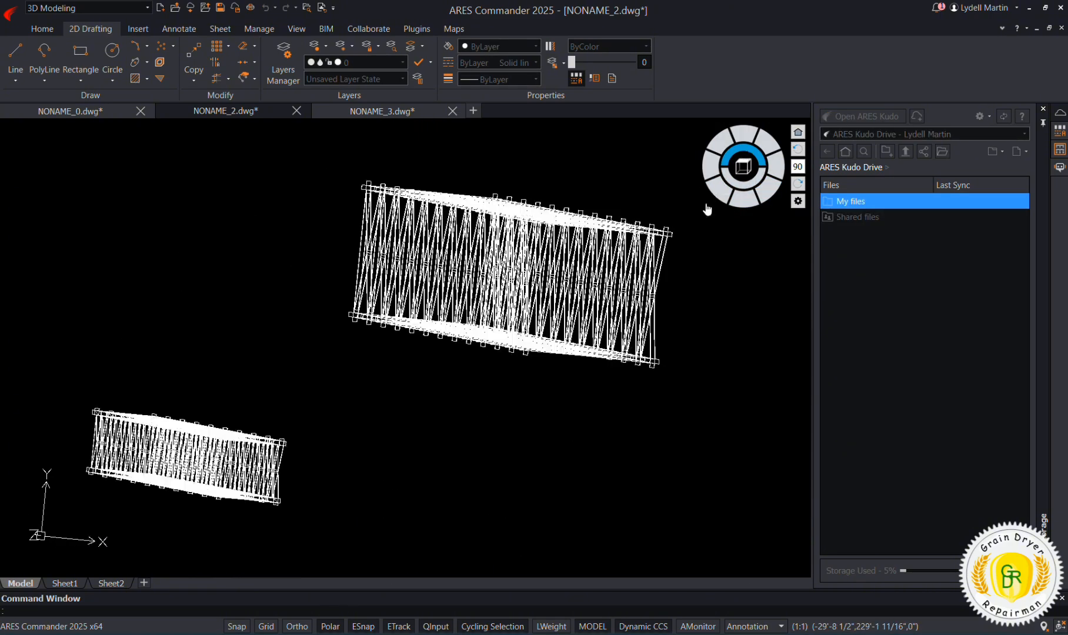
pyautogui.scroll(-4, 564, 385)
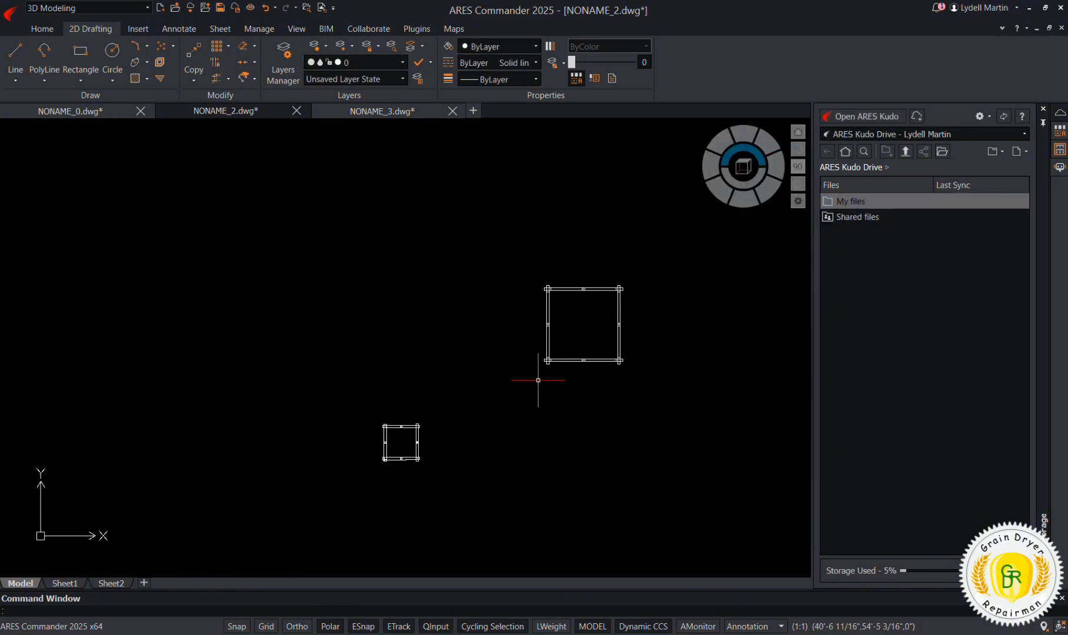
pyautogui.click(51, 31)
pyautogui.click(592, 58)
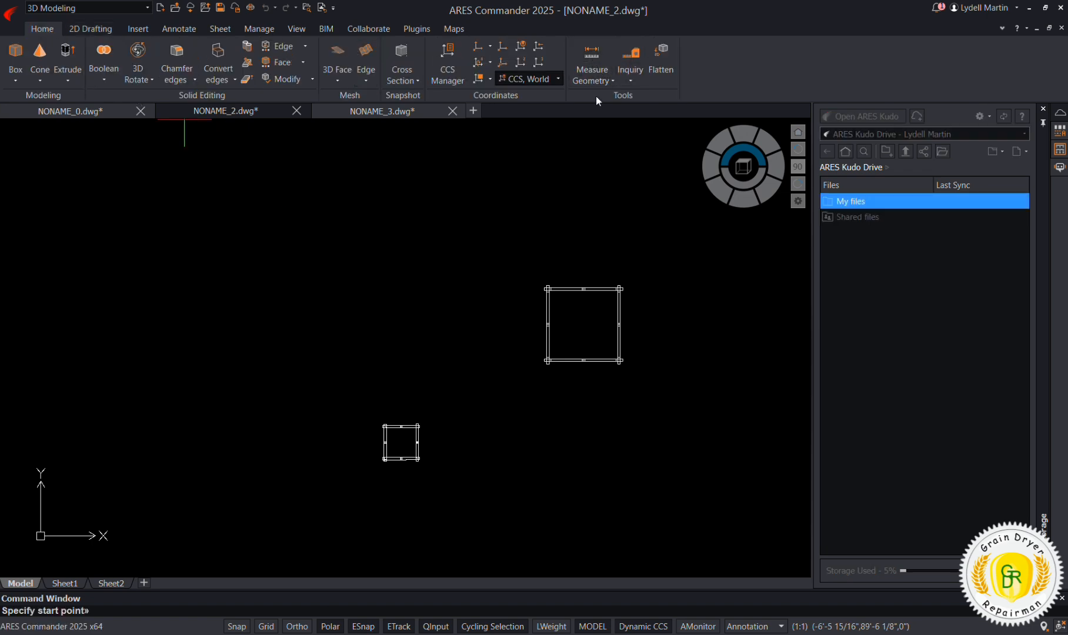
pyautogui.click(619, 264)
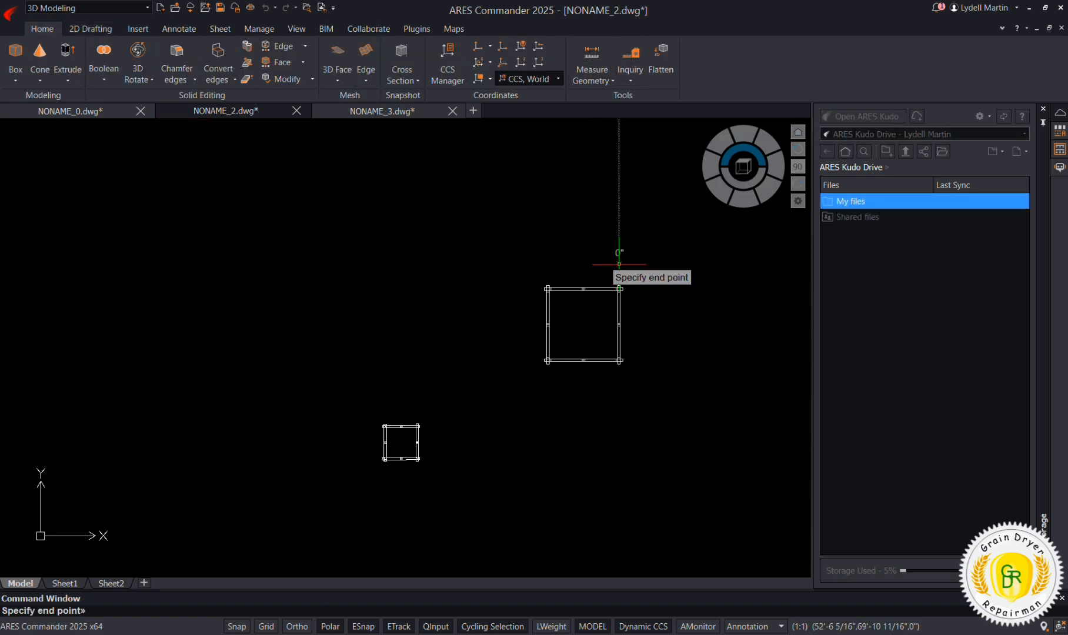
pyautogui.click(547, 264)
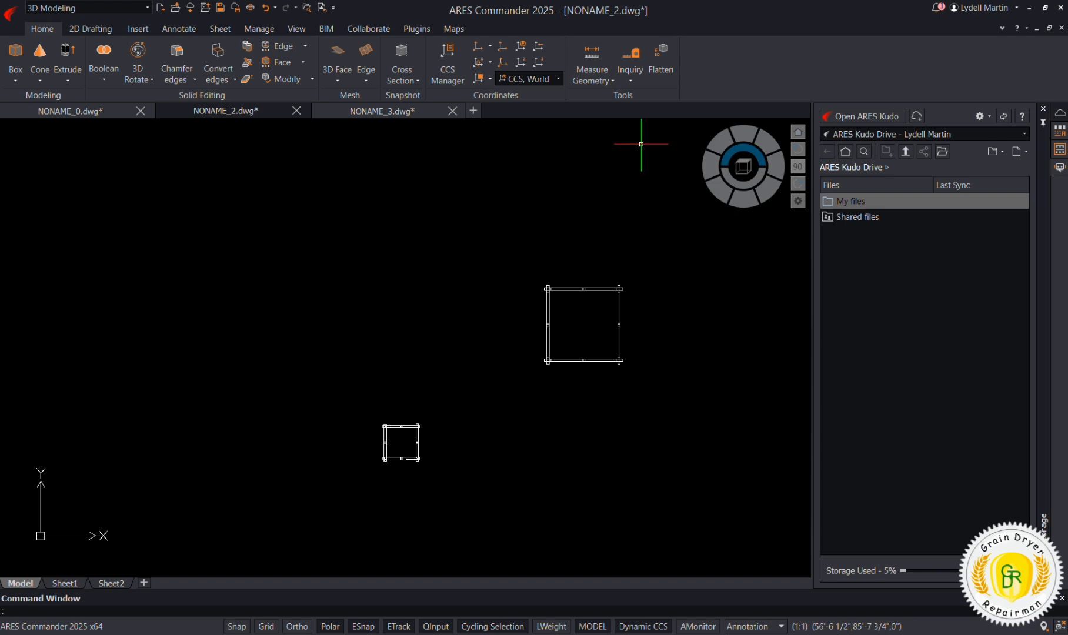
pyautogui.click(763, 194)
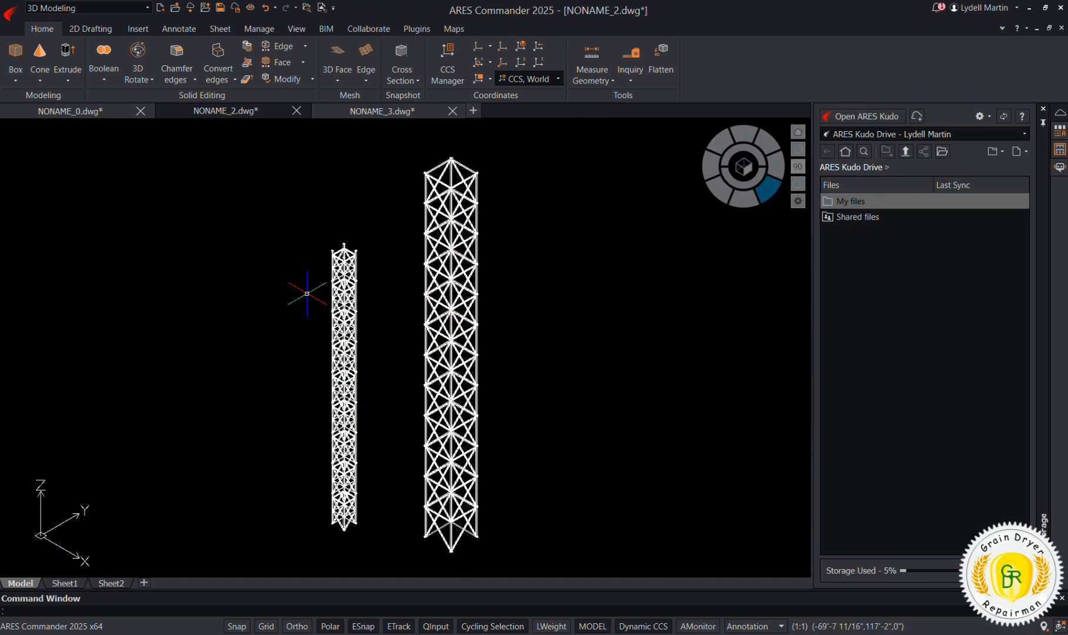
# Step: Close the tower drawing, saving it in the GDR 3D Blocks folder as 4' to 10' Support towers LV25.3.4
pyautogui.click(296, 110)
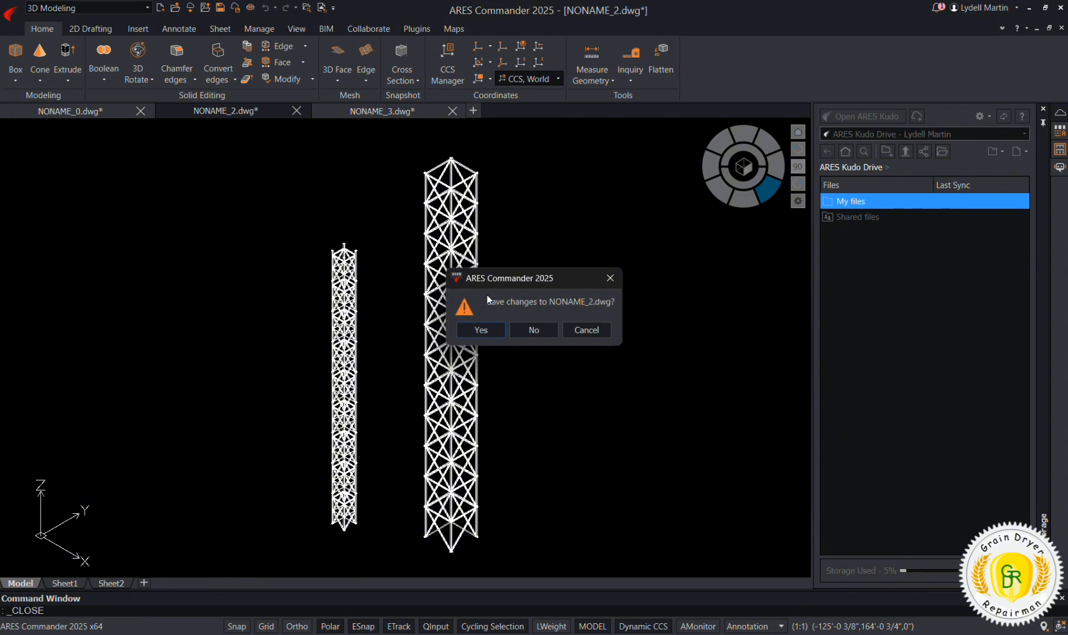
pyautogui.click(481, 330)
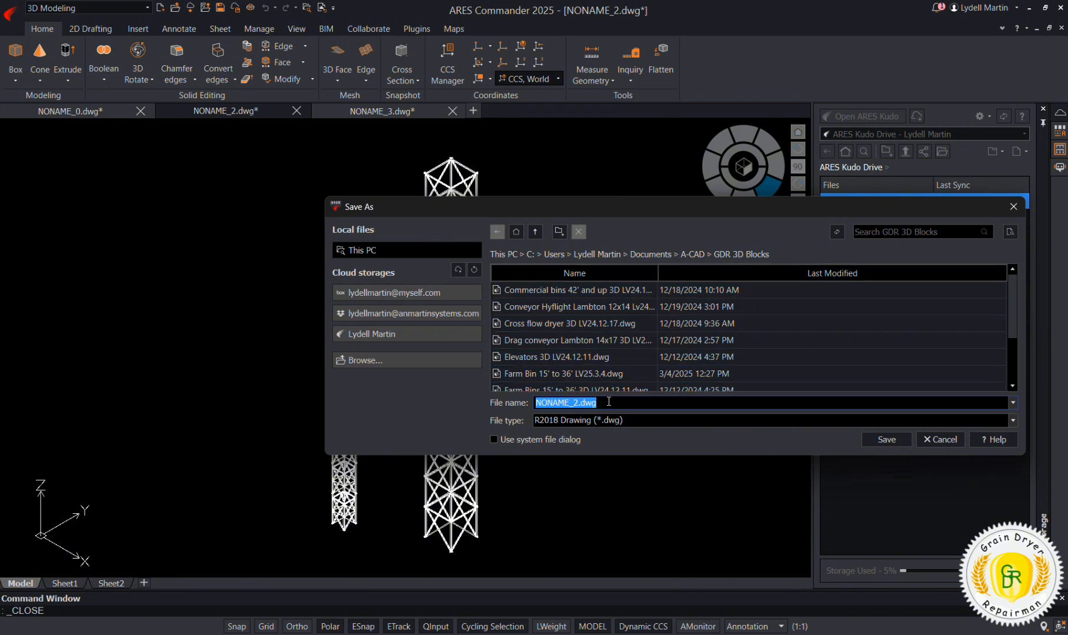
pyautogui.press('BackSpace')
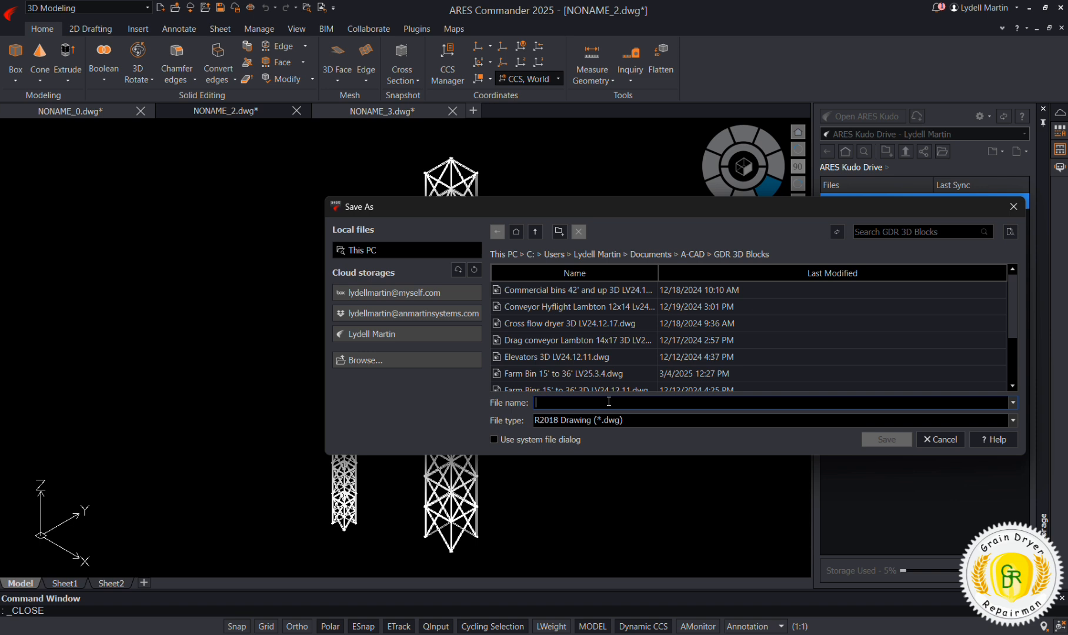
pyautogui.write('4')
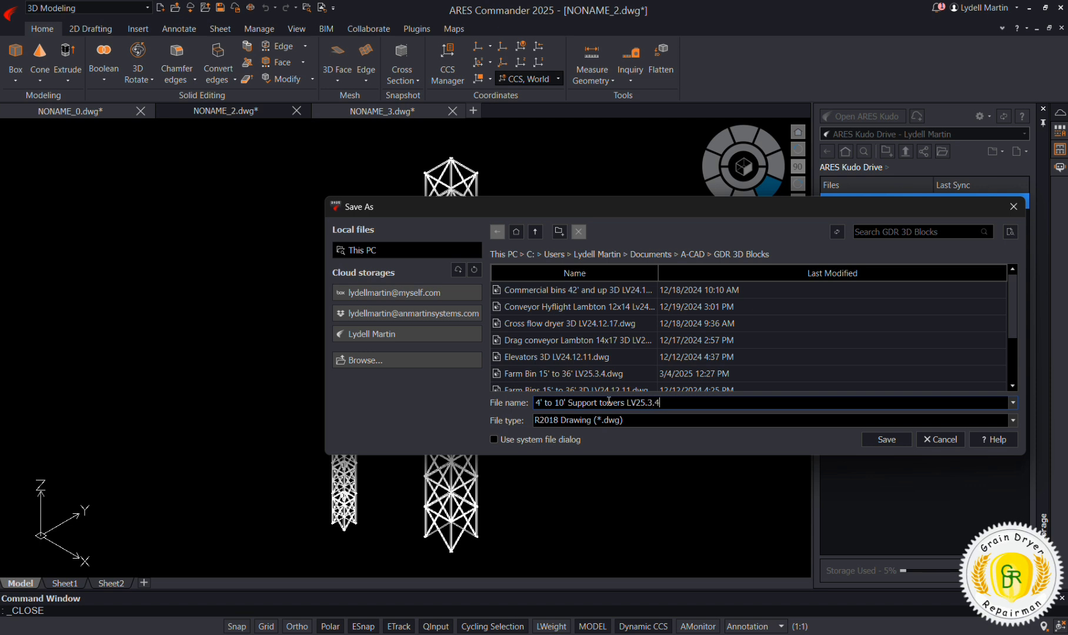
pyautogui.click(886, 440)
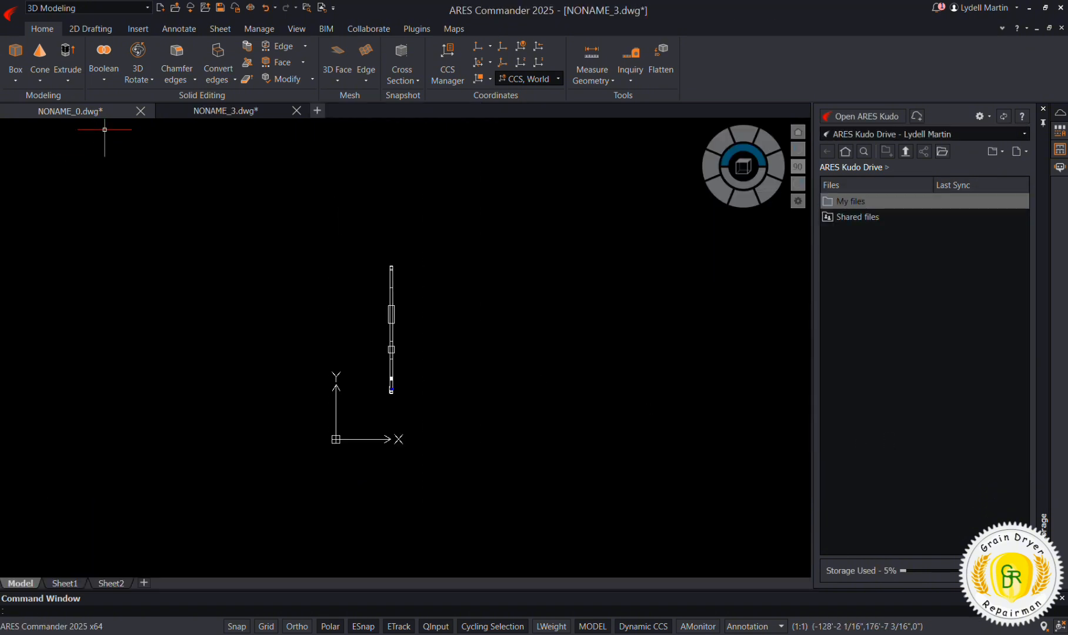
# Step: Show the three elevators in NONAME_0.dwg in a southeast isometric view and explode the block containing them
pyautogui.click(111, 112)
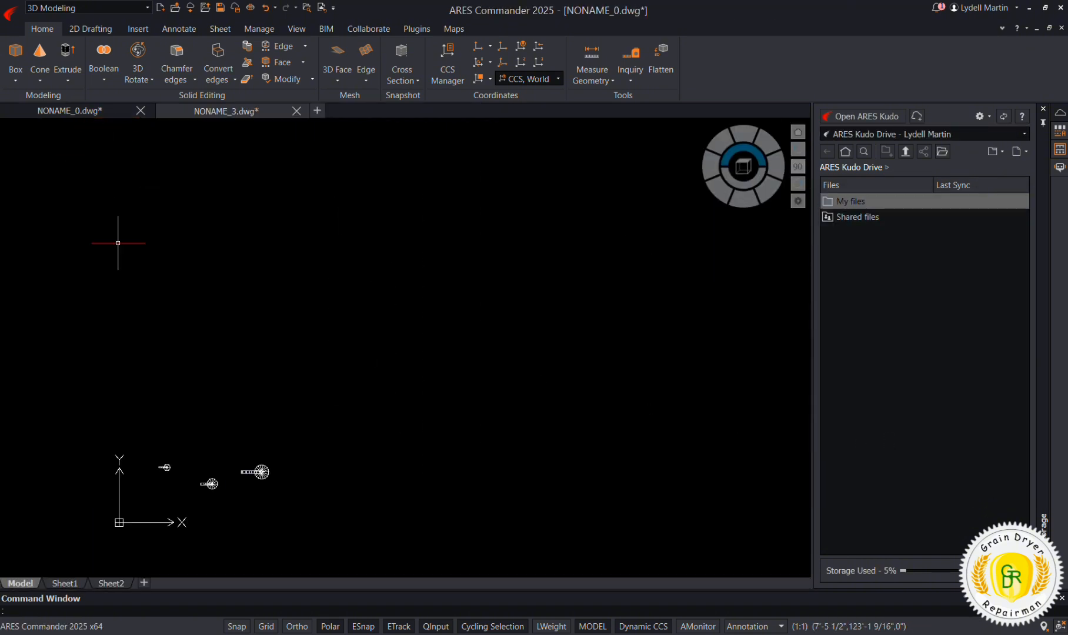
pyautogui.click(766, 191)
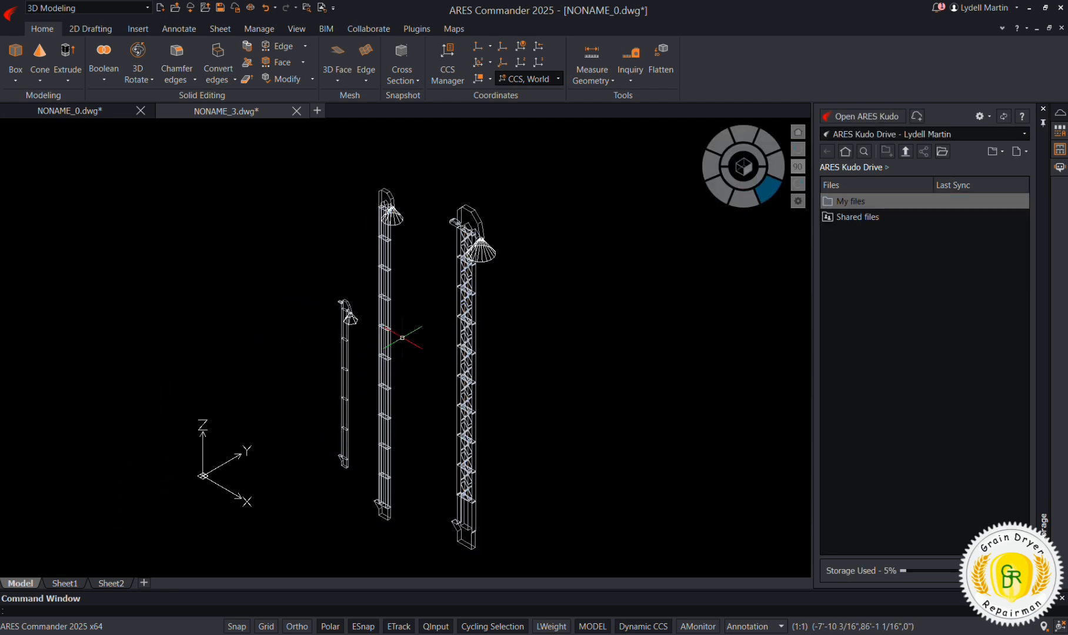
pyautogui.click(392, 328)
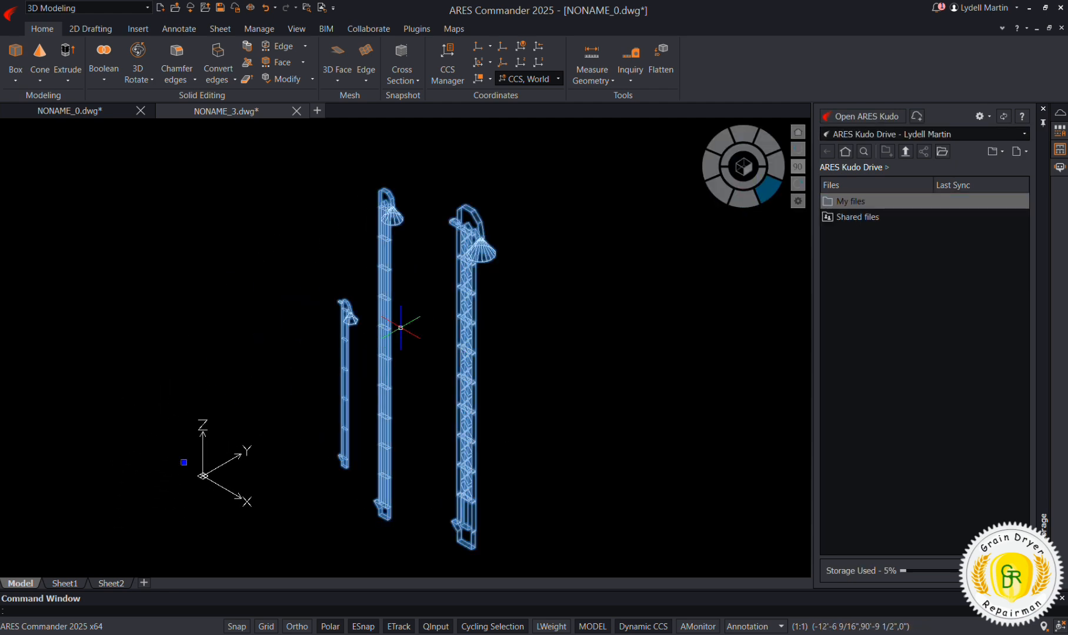
pyautogui.write('exp')
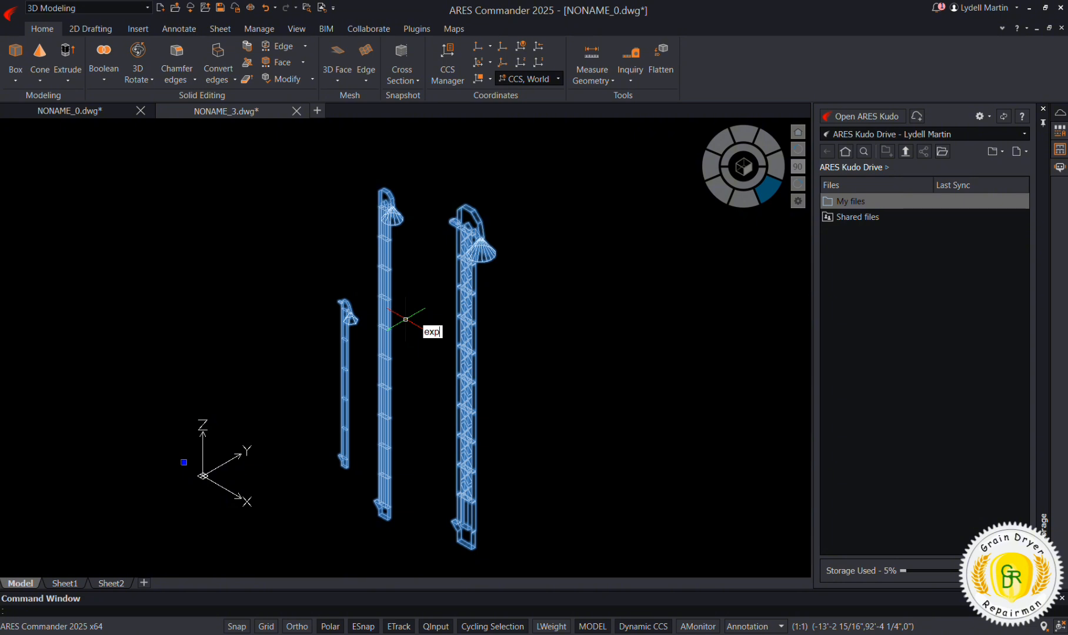
pyautogui.press('Down')
pyautogui.press('Down')
pyautogui.press('Down')
pyautogui.press('Return')
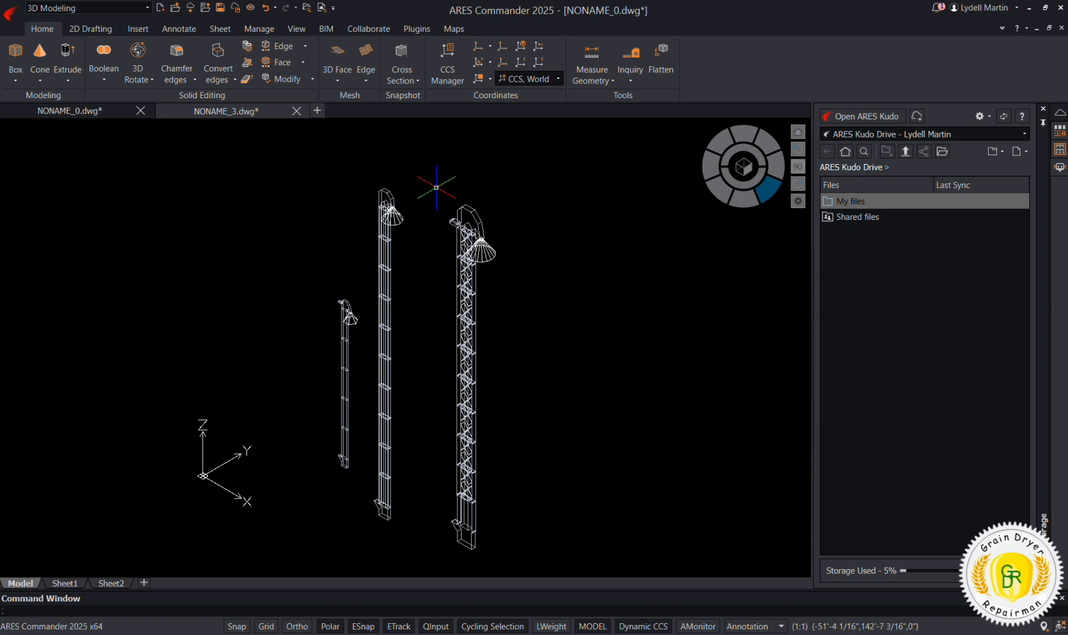
# Step: Move the largest elevator's head, spout cone and uppermost leg sections straight up by 20'
pyautogui.click(527, 202)
pyautogui.click(431, 280)
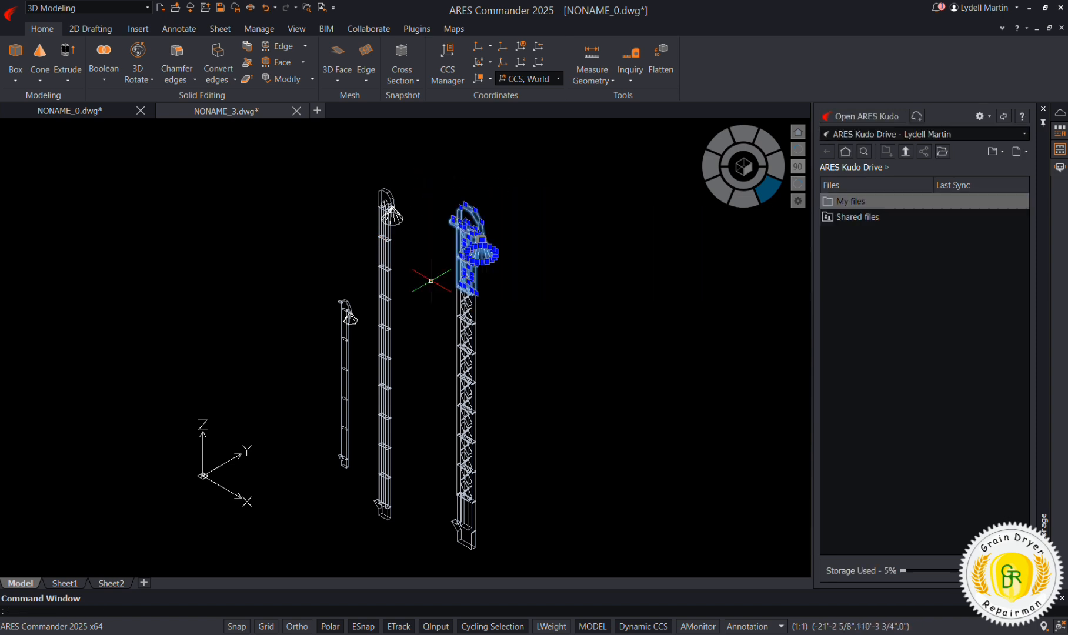
pyautogui.rightClick(536, 428)
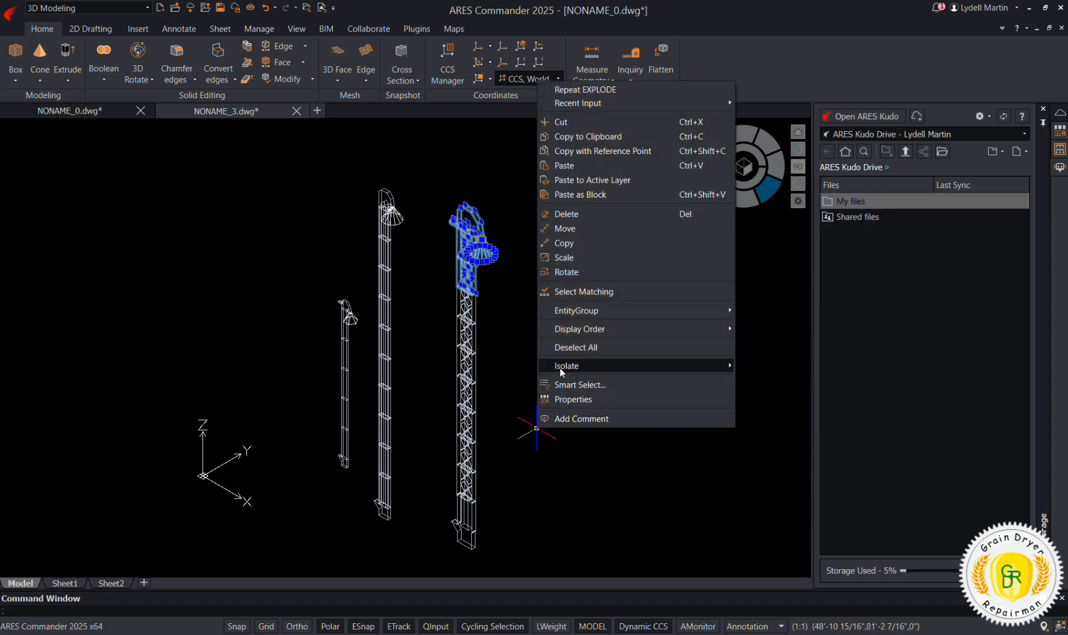
pyautogui.click(564, 228)
pyautogui.click(557, 419)
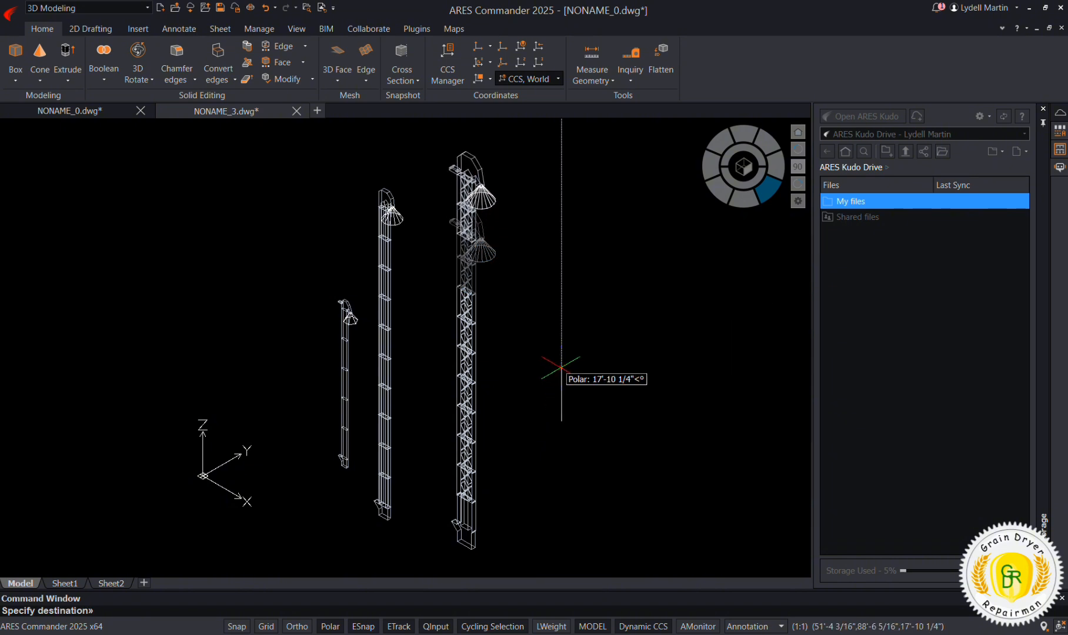
pyautogui.write("20'")
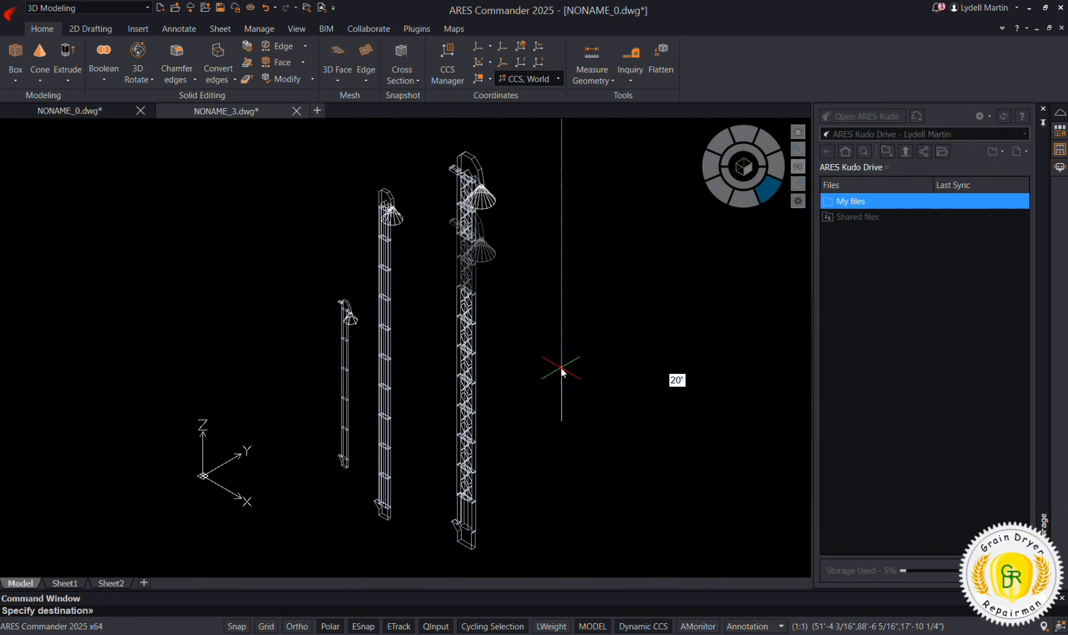
pyautogui.press('Return')
# Step: Copy the largest elevator's leg section just below the gap straight up by 10' and 20'
pyautogui.click(525, 282)
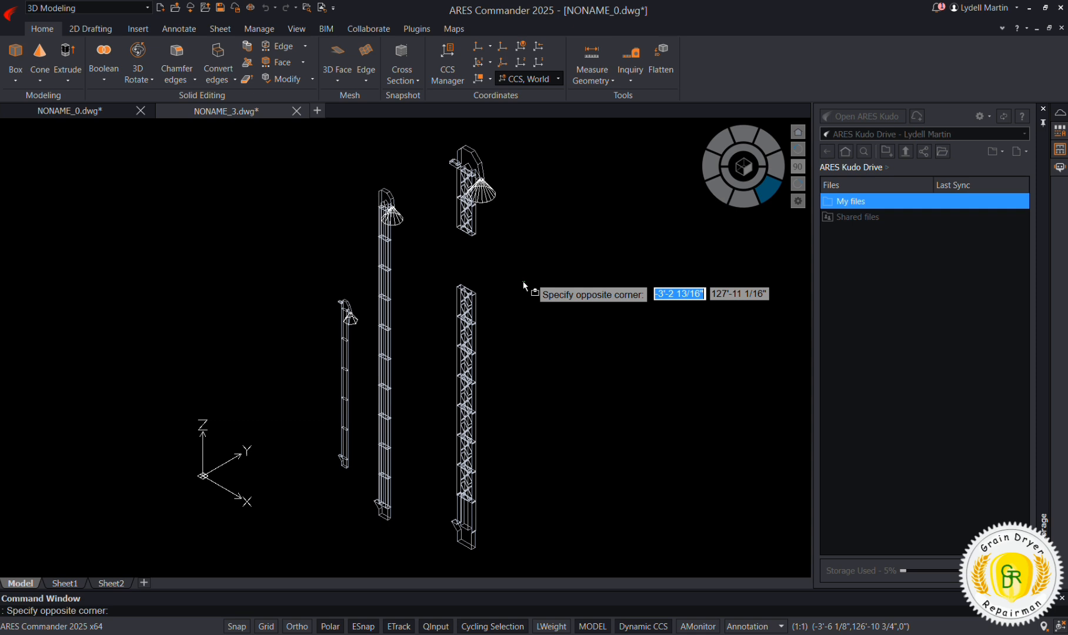
pyautogui.click(466, 305)
pyautogui.rightClick(561, 403)
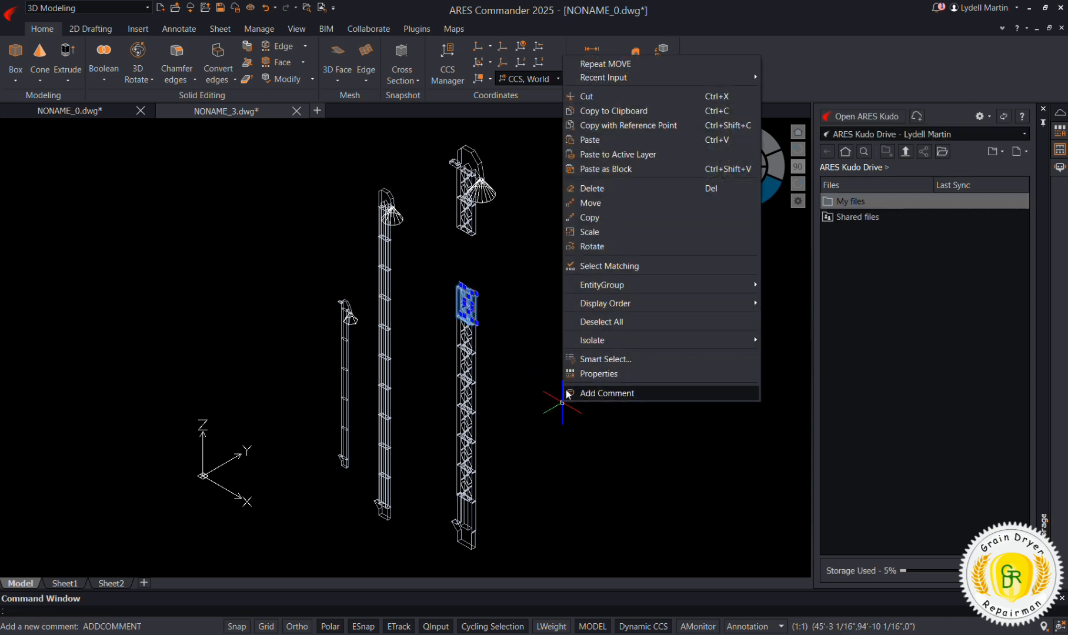
pyautogui.click(602, 217)
pyautogui.click(552, 362)
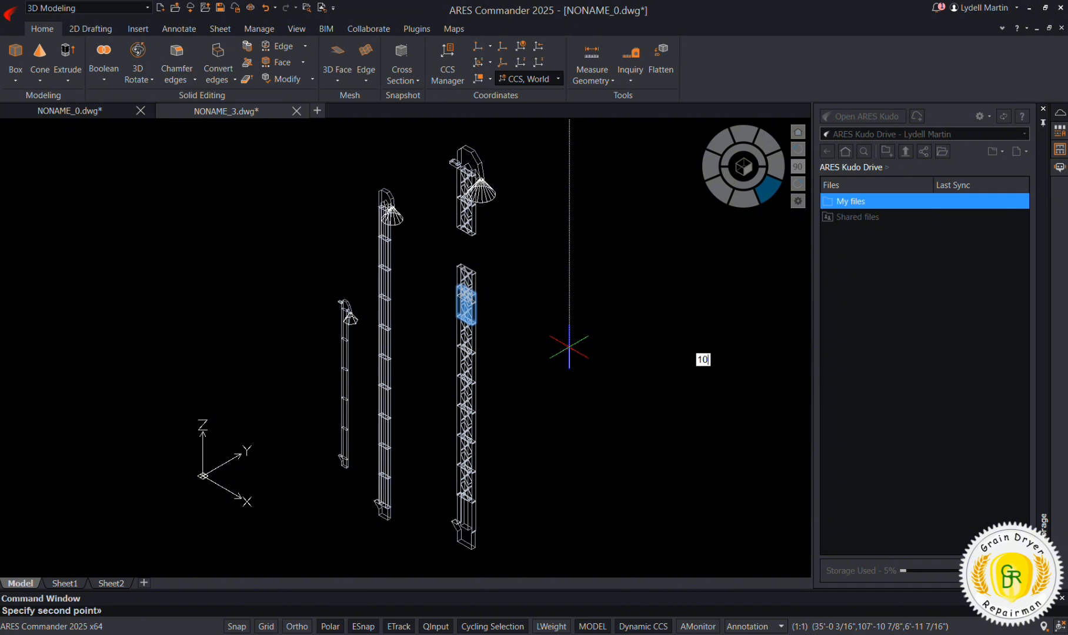
pyautogui.write("20'")
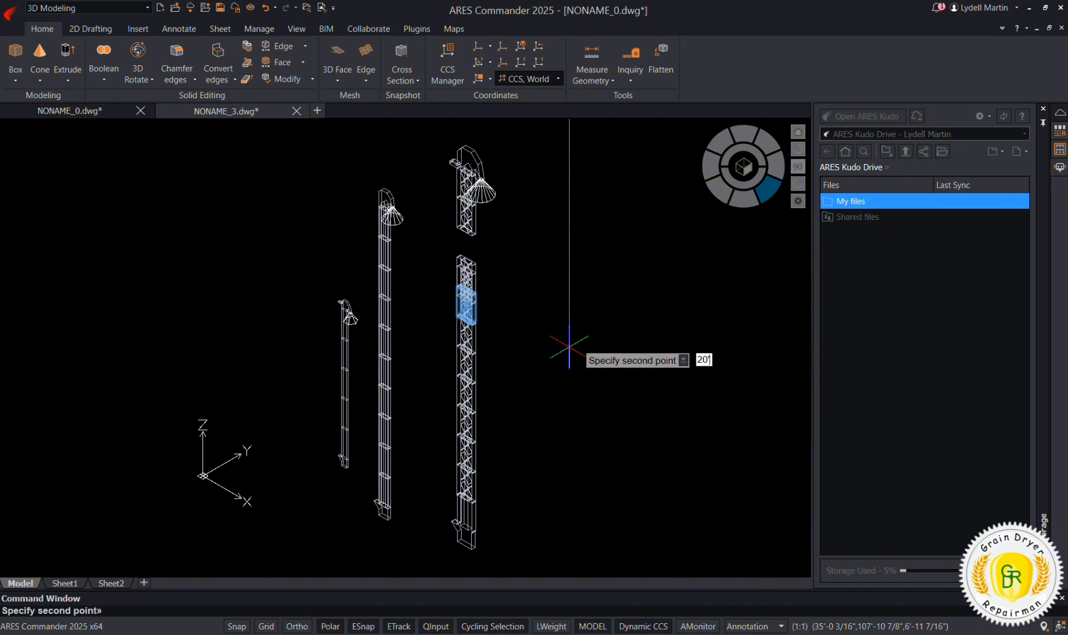
pyautogui.press('Return')
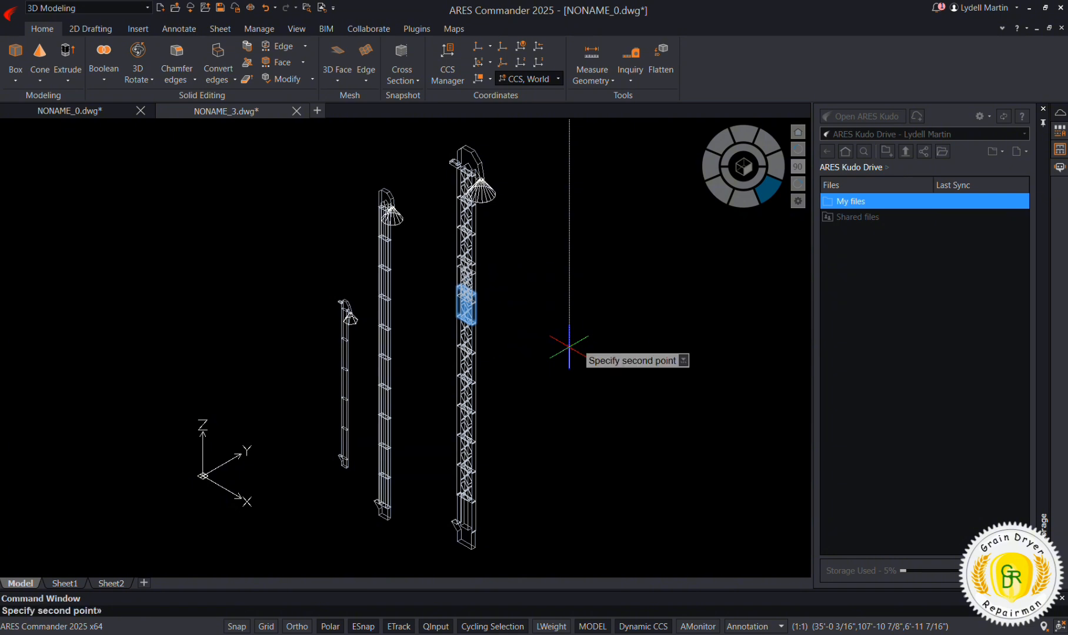
pyautogui.scroll(-2, 568, 347)
pyautogui.press('Escape')
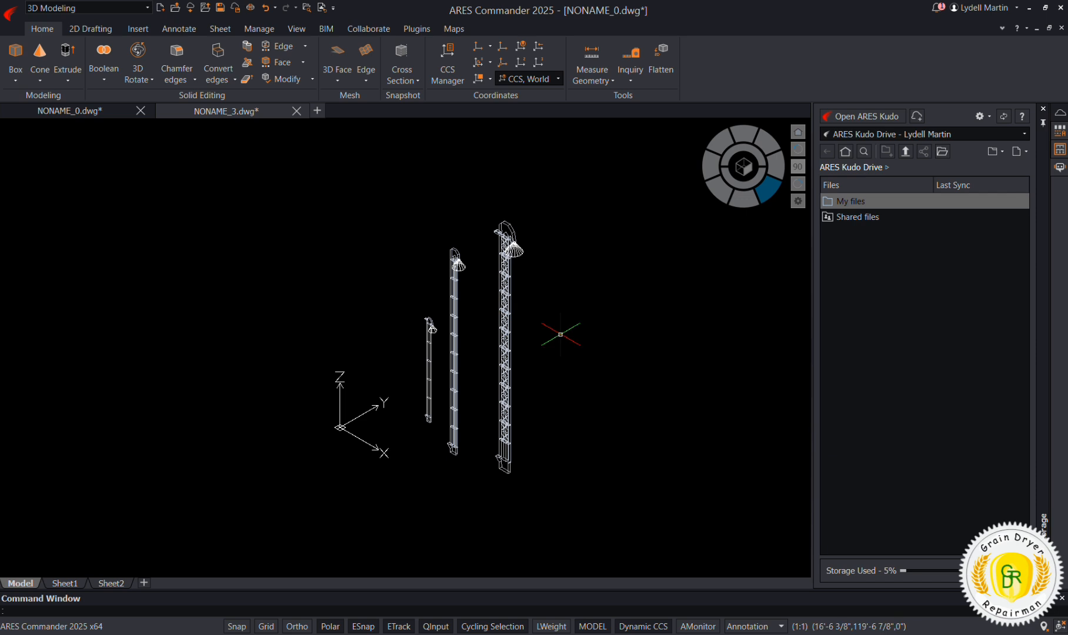
# Step: Look over the extended elevator and close the NONAME_0.dwg drawing
pyautogui.scroll(3, 548, 321)
pyautogui.scroll(-2, 426, 420)
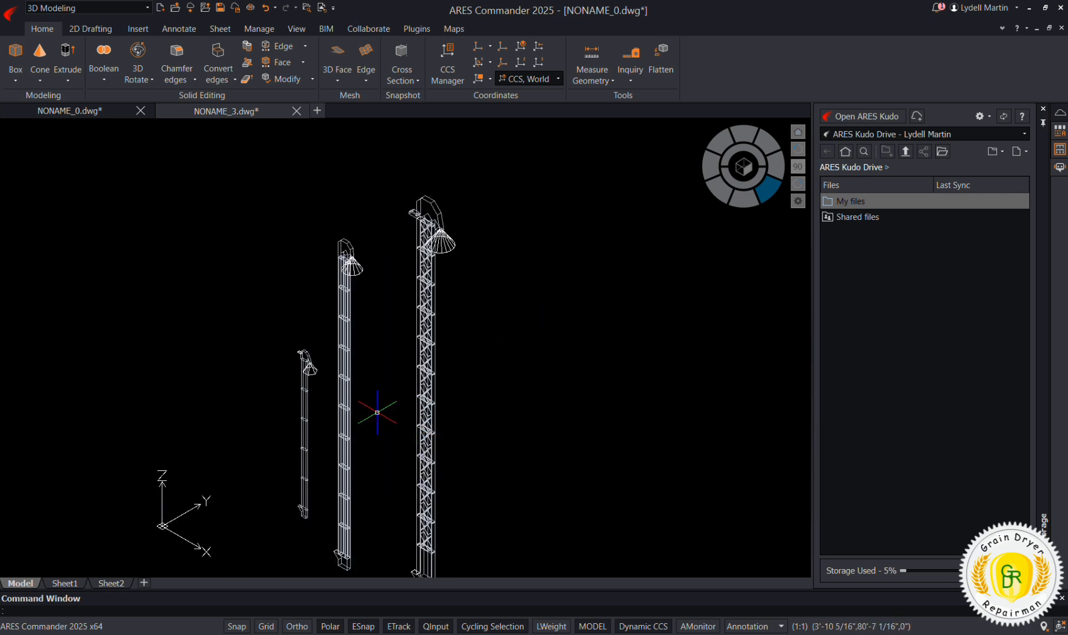
pyautogui.scroll(-3, 367, 405)
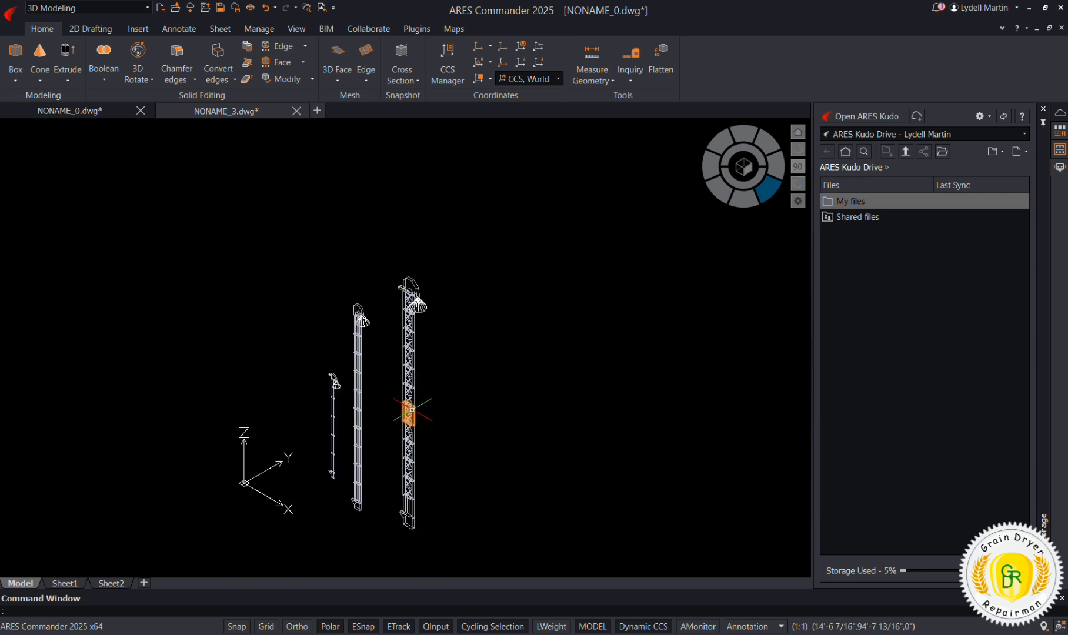
pyautogui.click(140, 111)
pyautogui.click(532, 330)
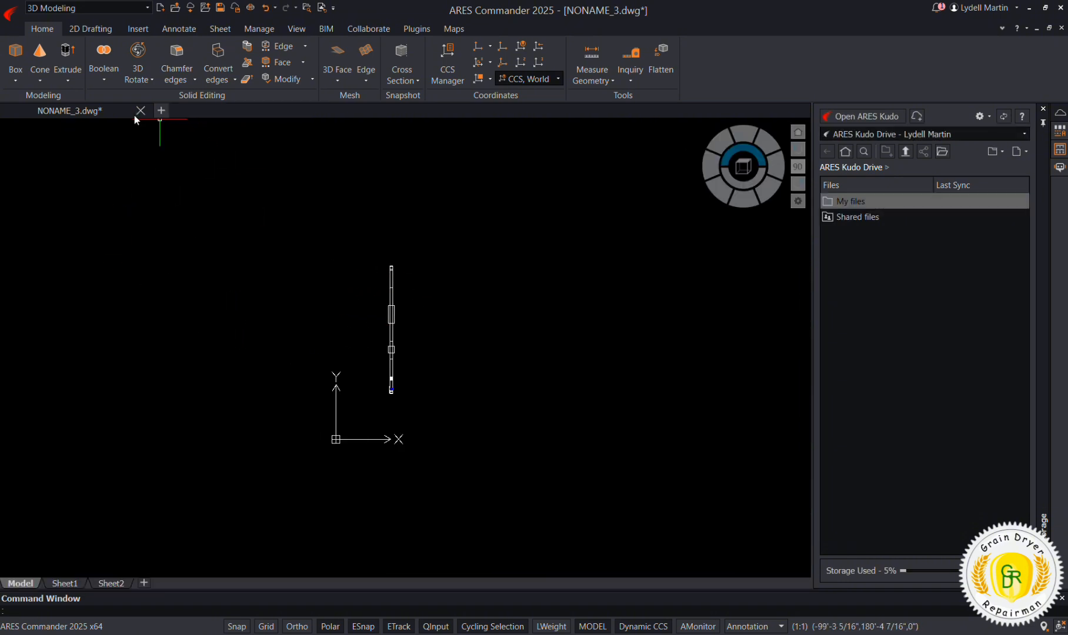
# Step: Show the conveyor in NONAME_3.dwg in a southeast isometric view with shaded faces
pyautogui.click(769, 190)
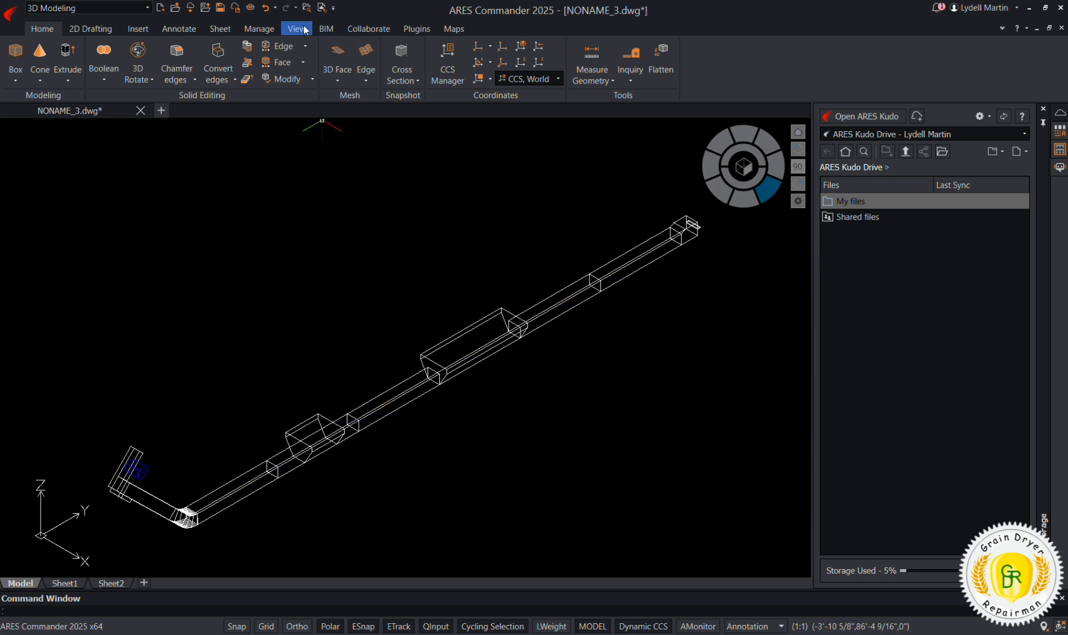
pyautogui.scroll(-2, 370, 185)
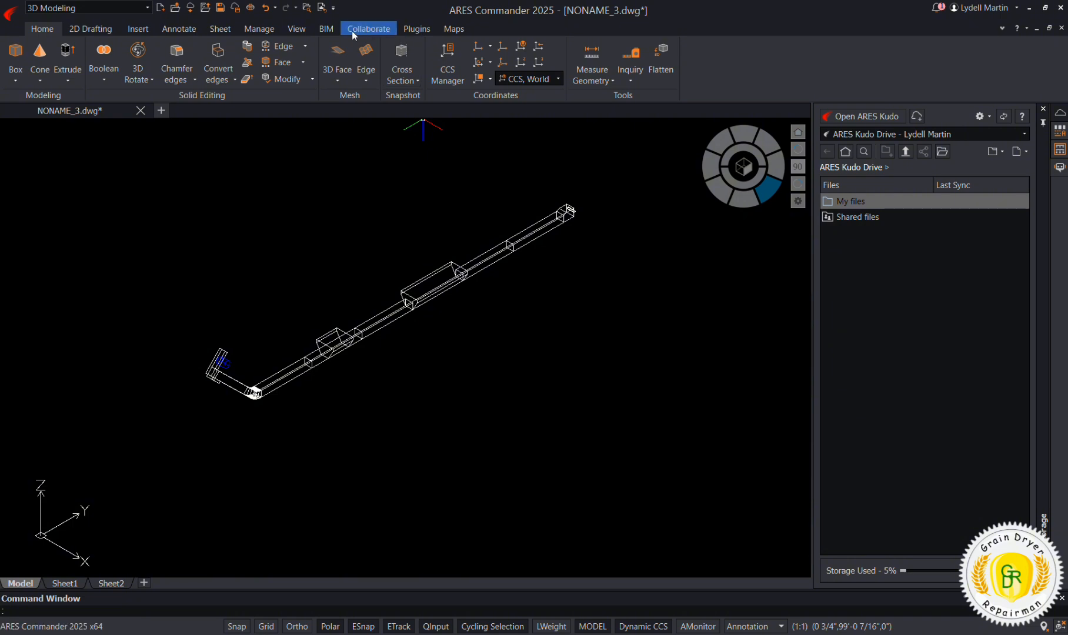
pyautogui.click(298, 29)
pyautogui.click(474, 79)
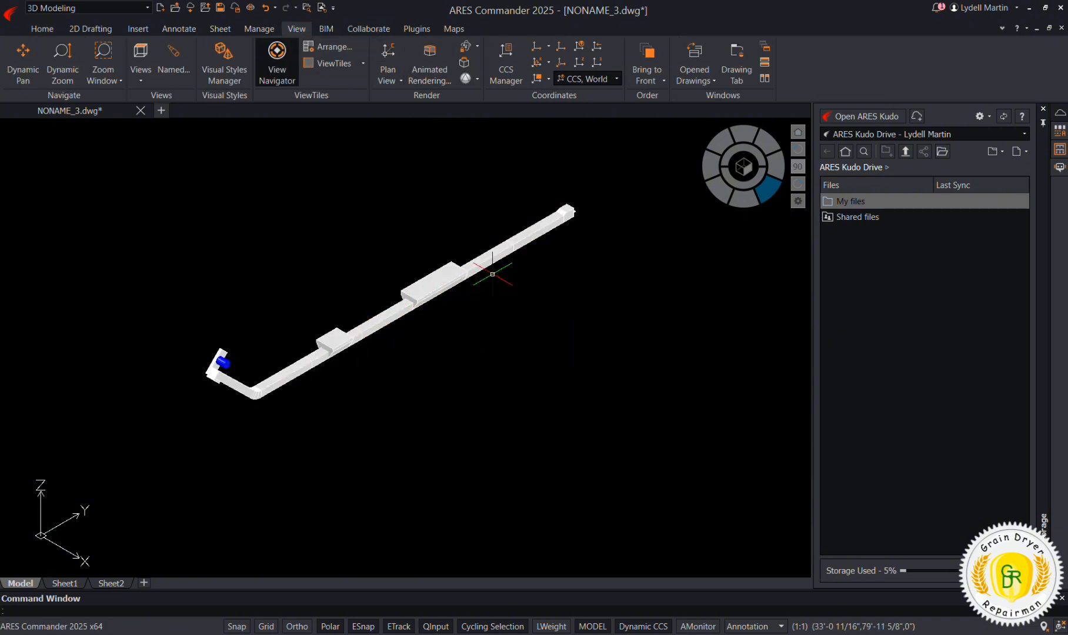
# Step: Explode the conveyor block into its separate sections
pyautogui.click(434, 271)
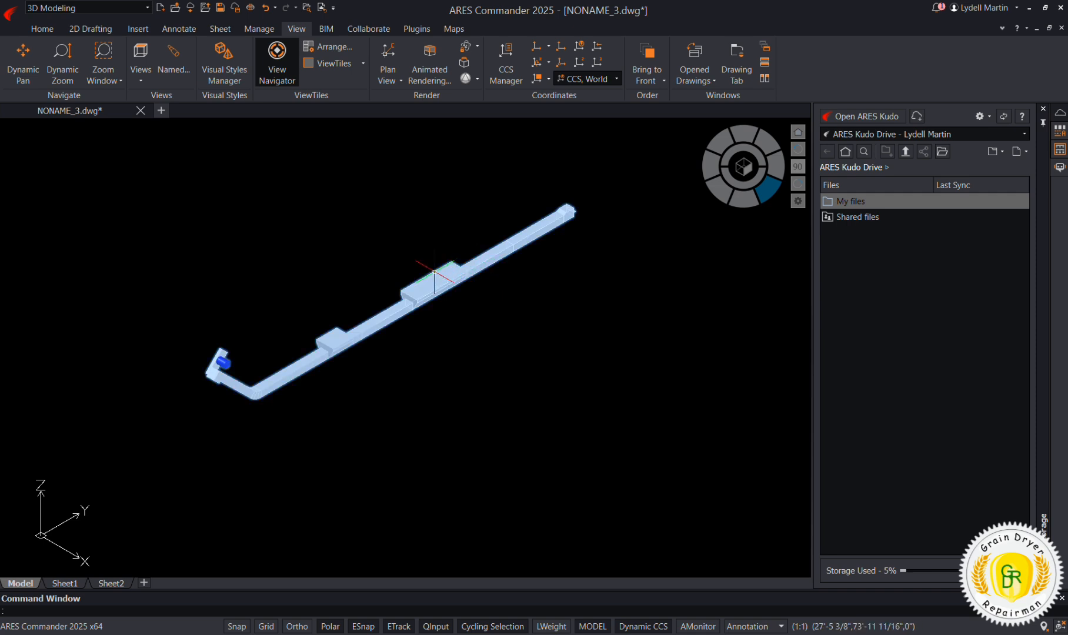
pyautogui.write('ex')
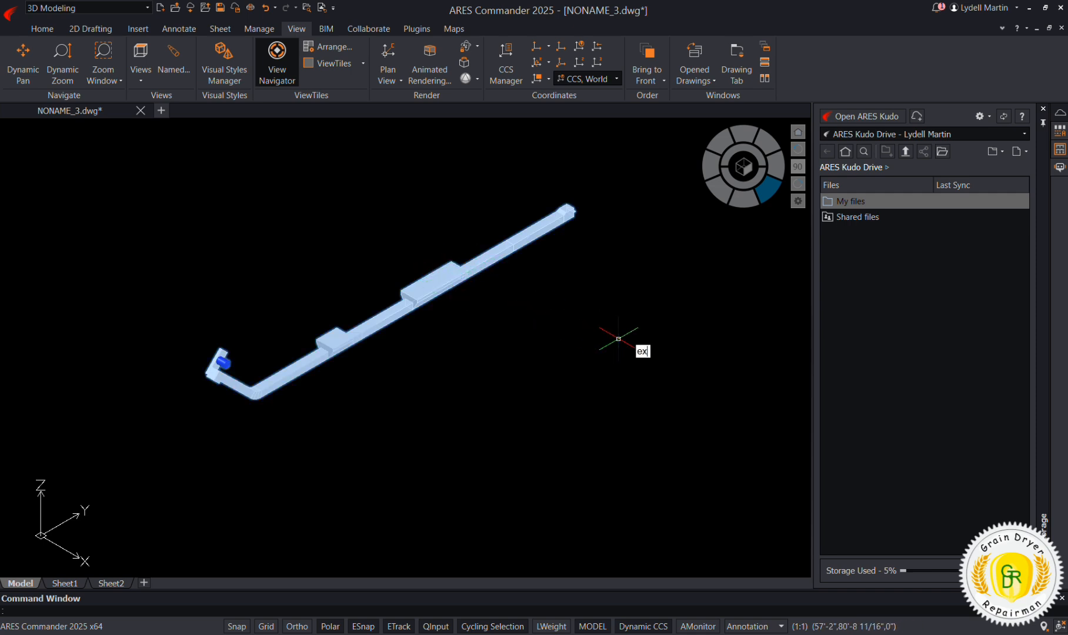
pyautogui.write('p')
pyautogui.click(658, 400)
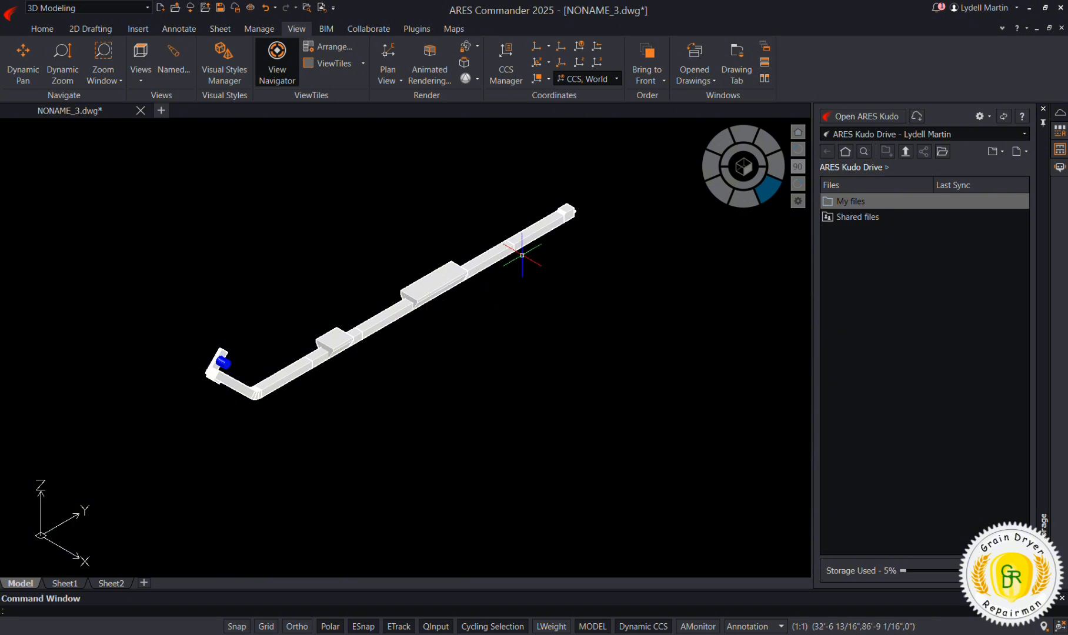
# Step: Move the conveyor's far end piece and adjoining straight section inward along the conveyor's length to shorten it
pyautogui.click(583, 181)
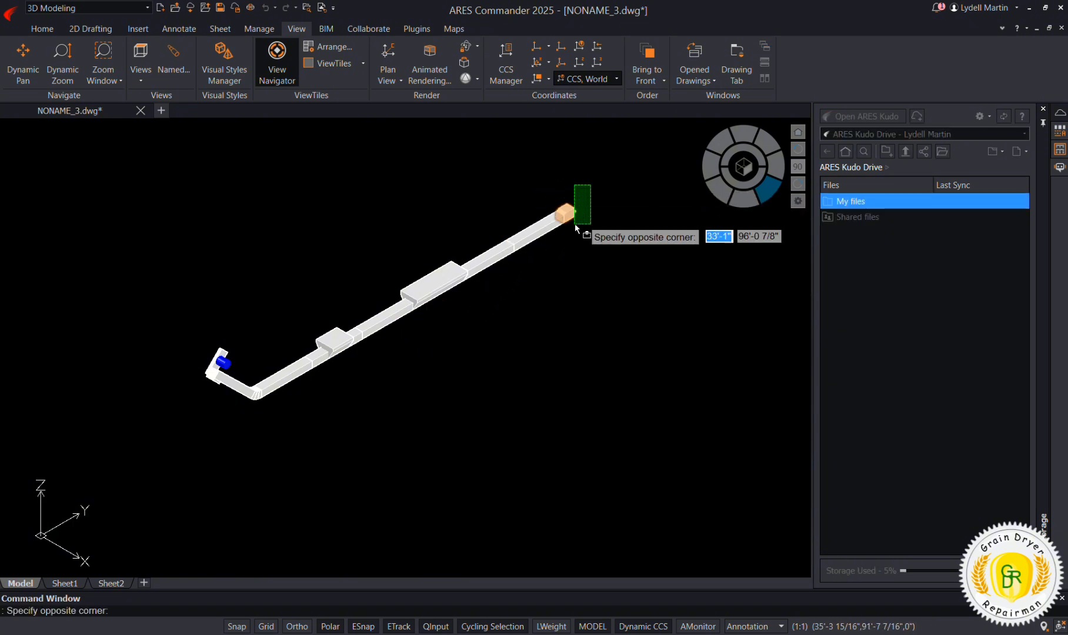
pyautogui.click(567, 231)
pyautogui.rightClick(547, 317)
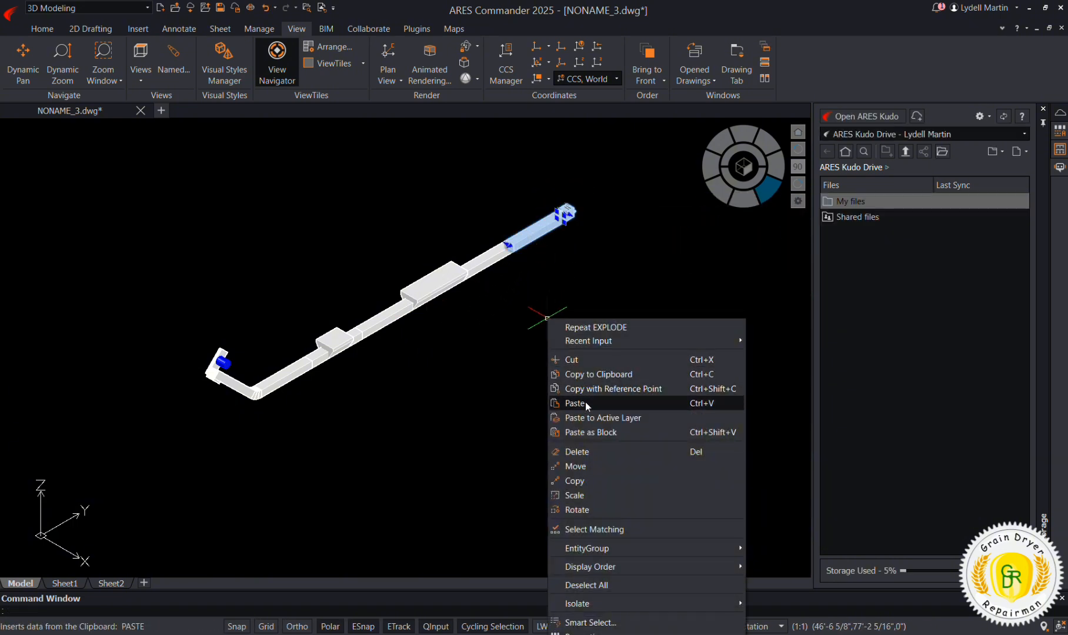
pyautogui.click(589, 468)
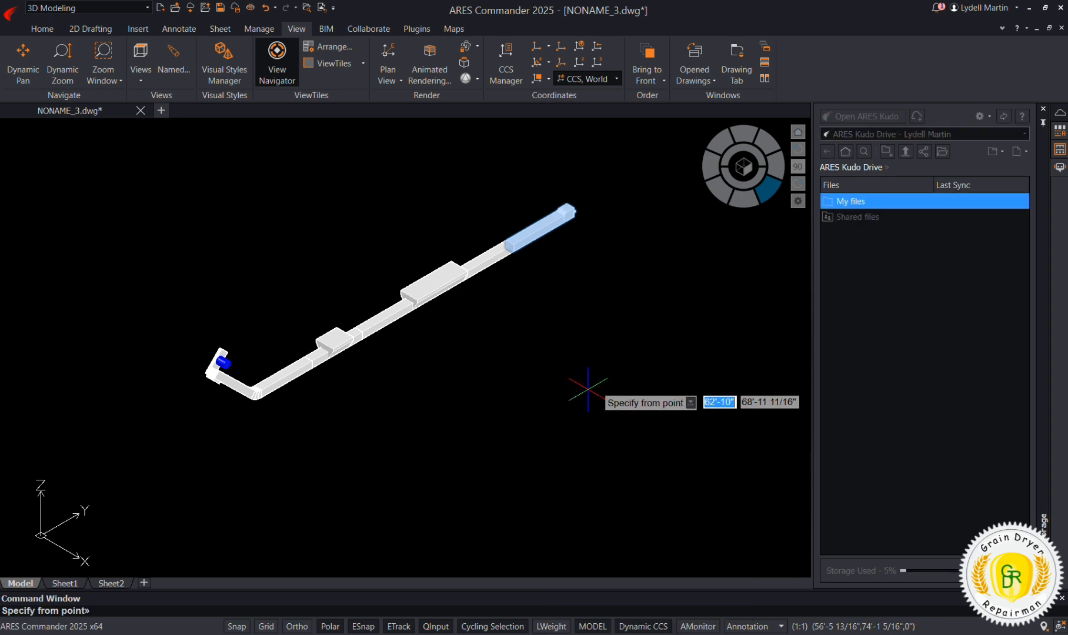
pyautogui.click(571, 274)
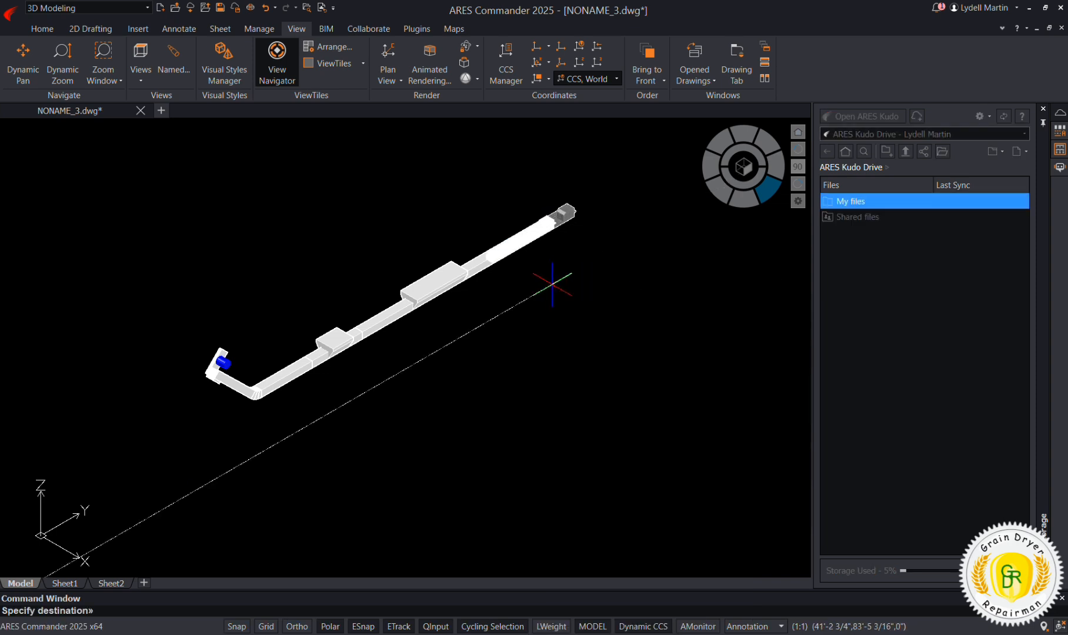
pyautogui.press('Return')
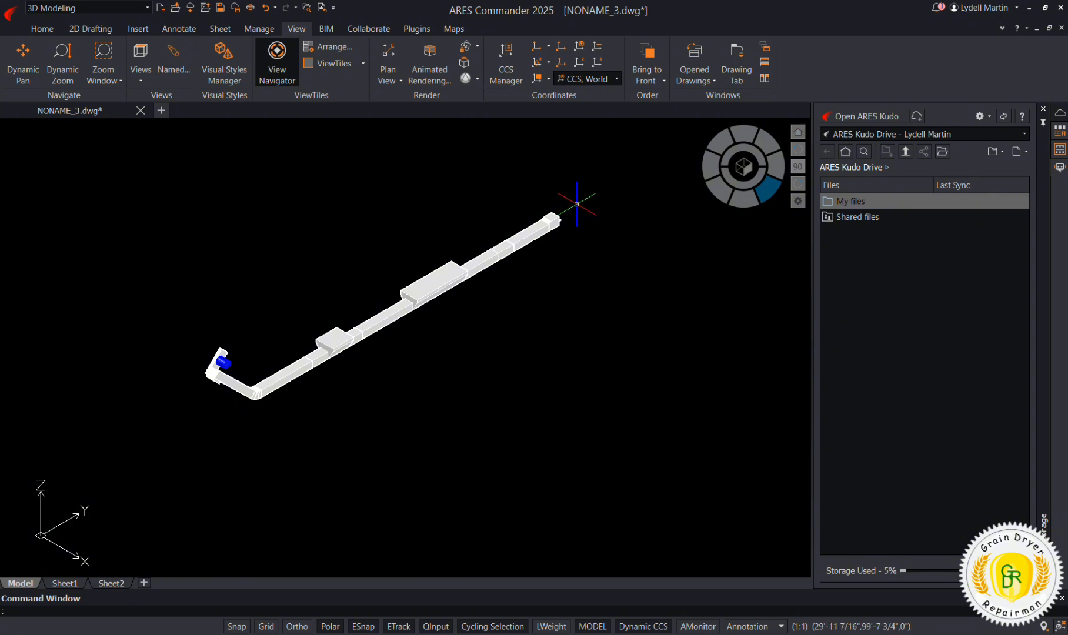
# Step: Move the conveyor's far end piece and adjoining straight section outward along the conveyor's length by 4'
pyautogui.click(578, 205)
pyautogui.click(541, 238)
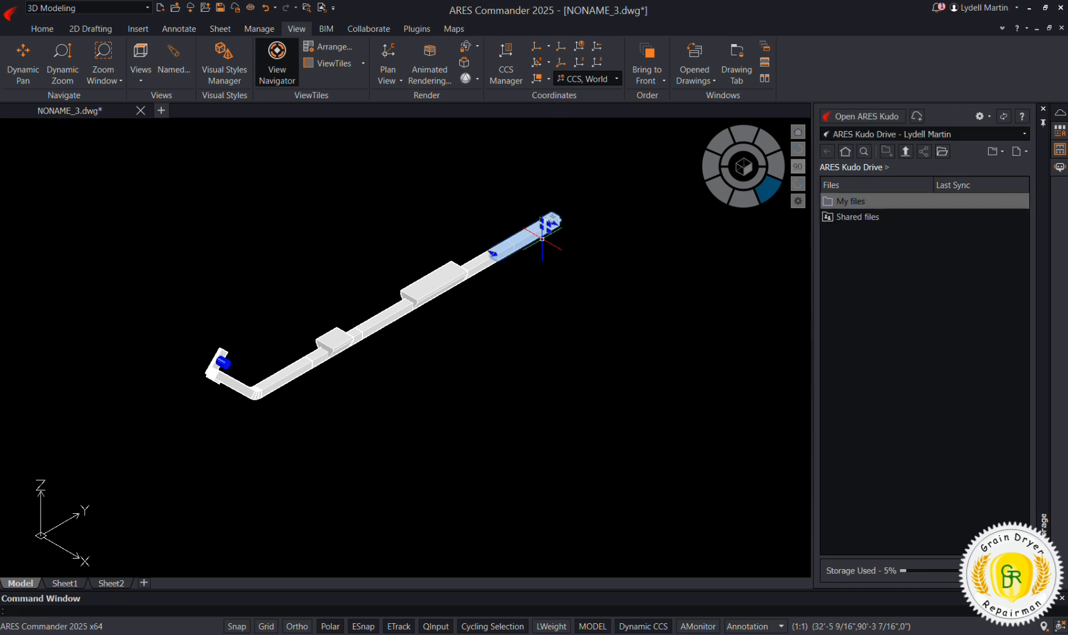
pyautogui.rightClick(563, 301)
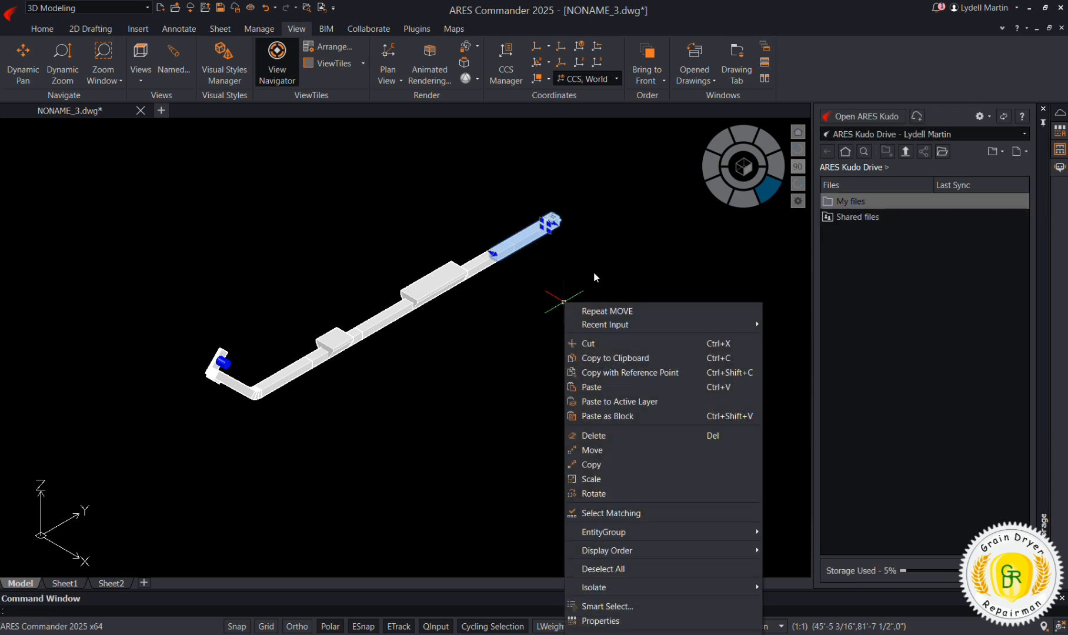
pyautogui.click(612, 456)
pyautogui.click(504, 355)
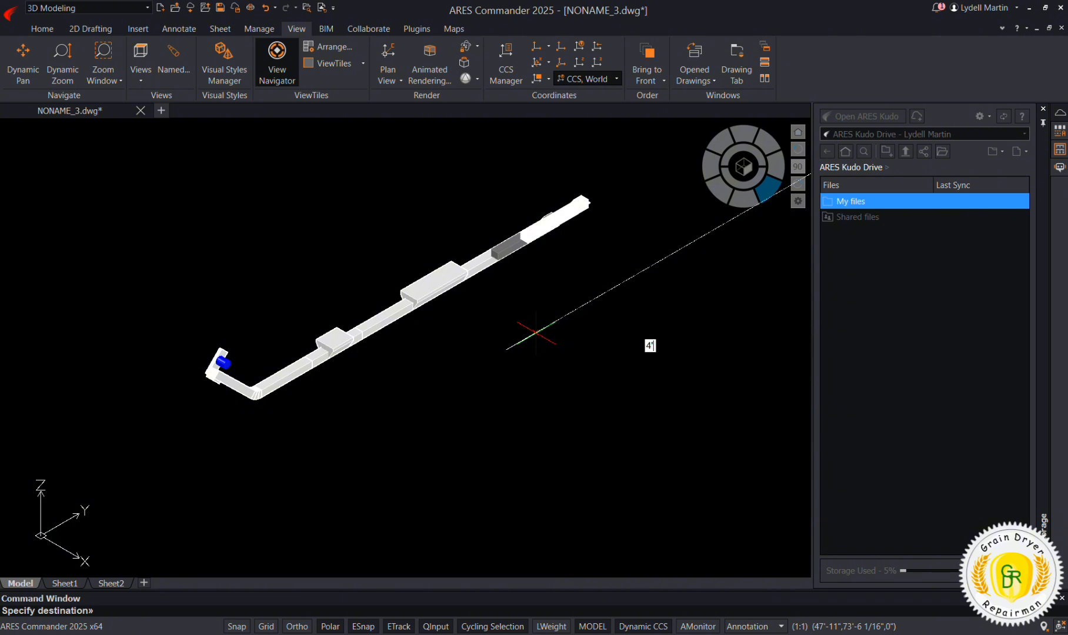
pyautogui.write("4'")
pyautogui.press('Return')
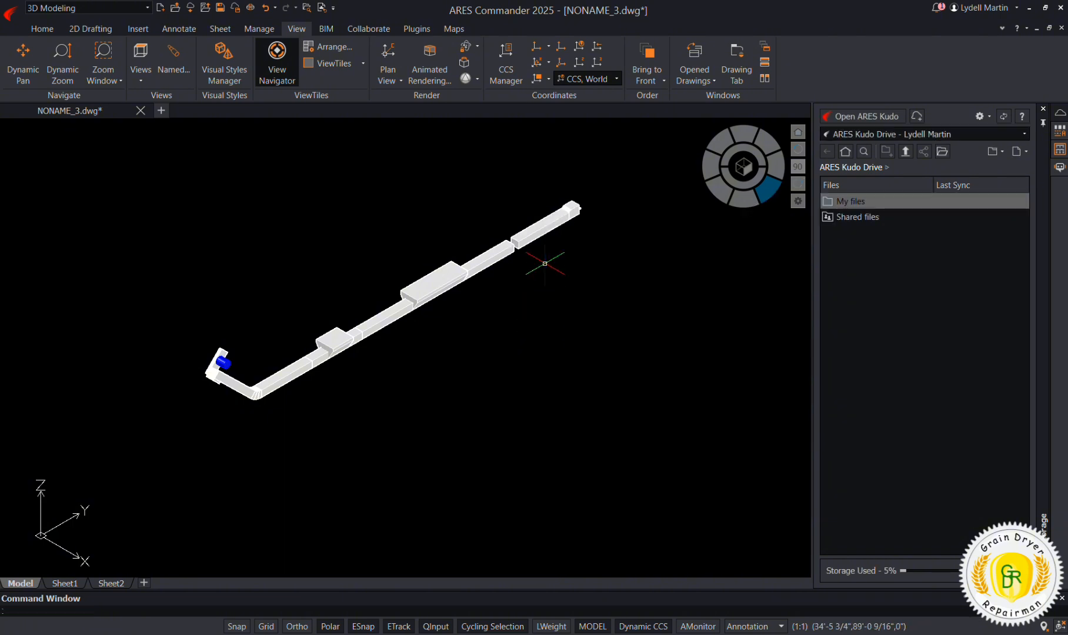
# Step: Push the gap-side end face of the conveyor's detached last straight section inward by 3'6" with Push and Pull
pyautogui.scroll(3, 546, 247)
pyautogui.scroll(2, 496, 191)
pyautogui.scroll(2, 495, 191)
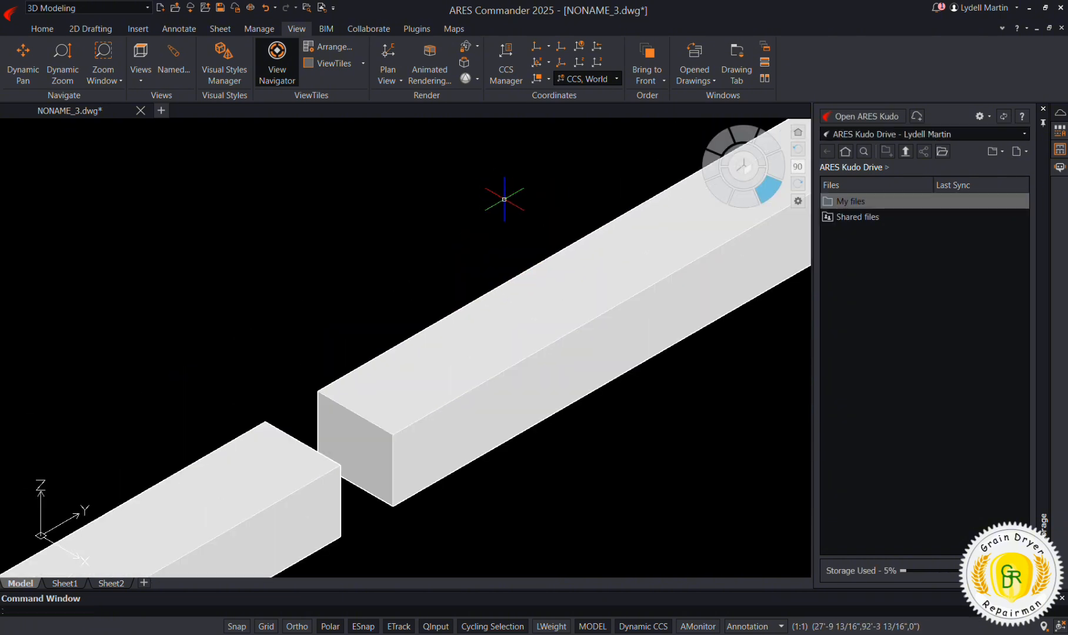
pyautogui.scroll(-5, 409, 283)
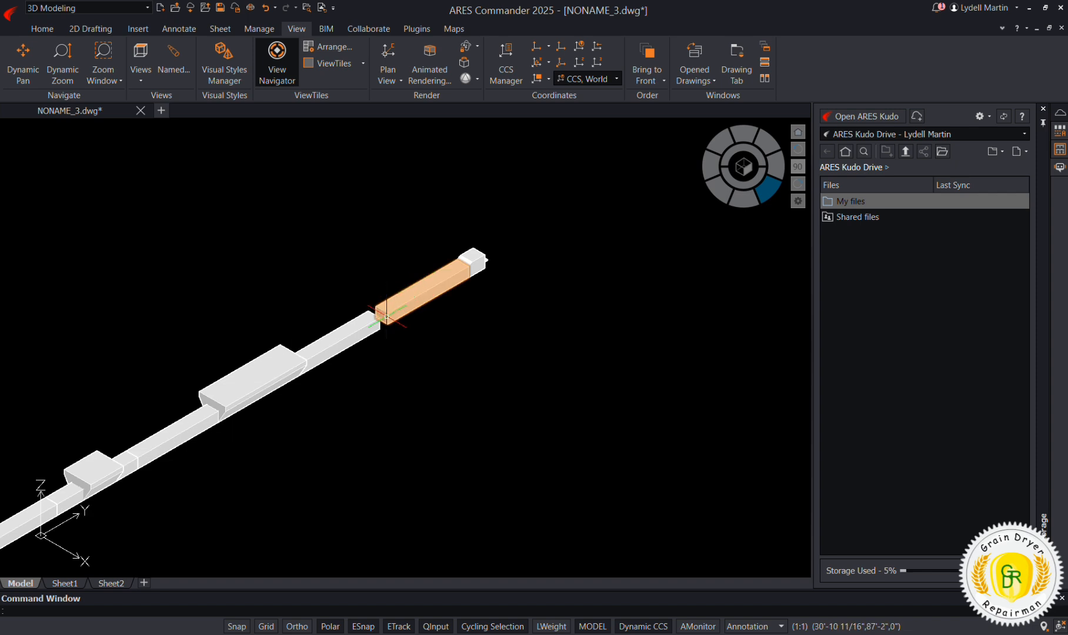
pyautogui.scroll(5, 391, 285)
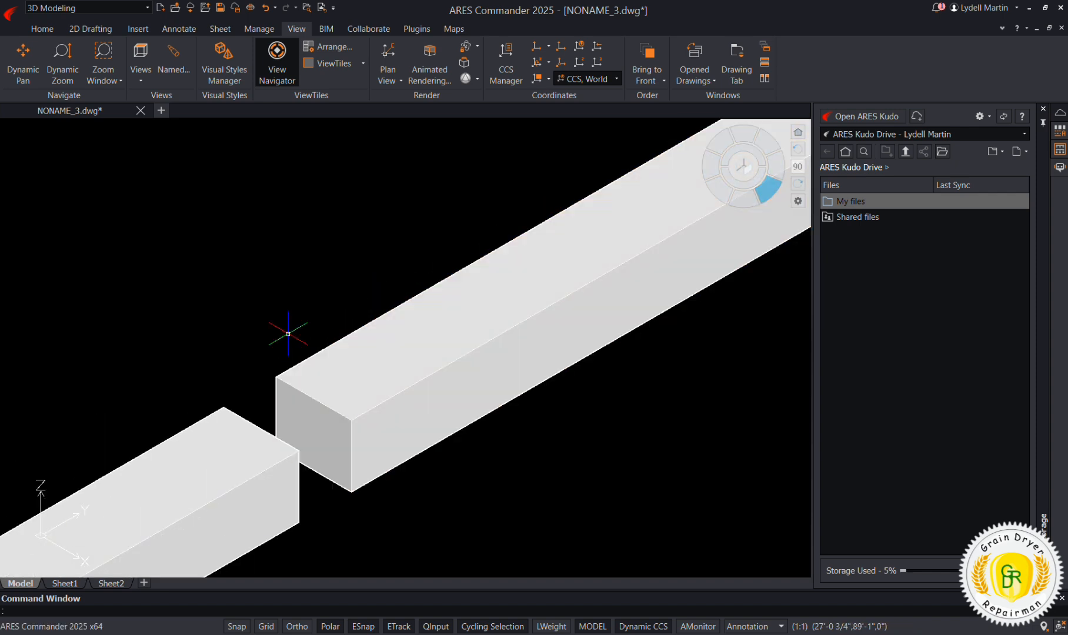
pyautogui.click(44, 29)
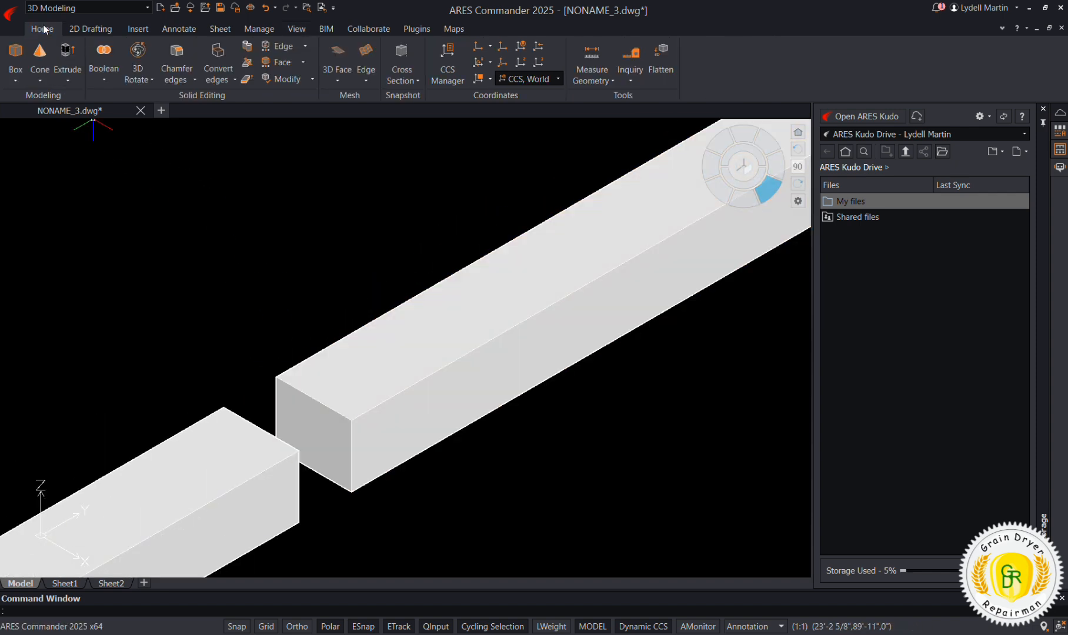
pyautogui.click(67, 80)
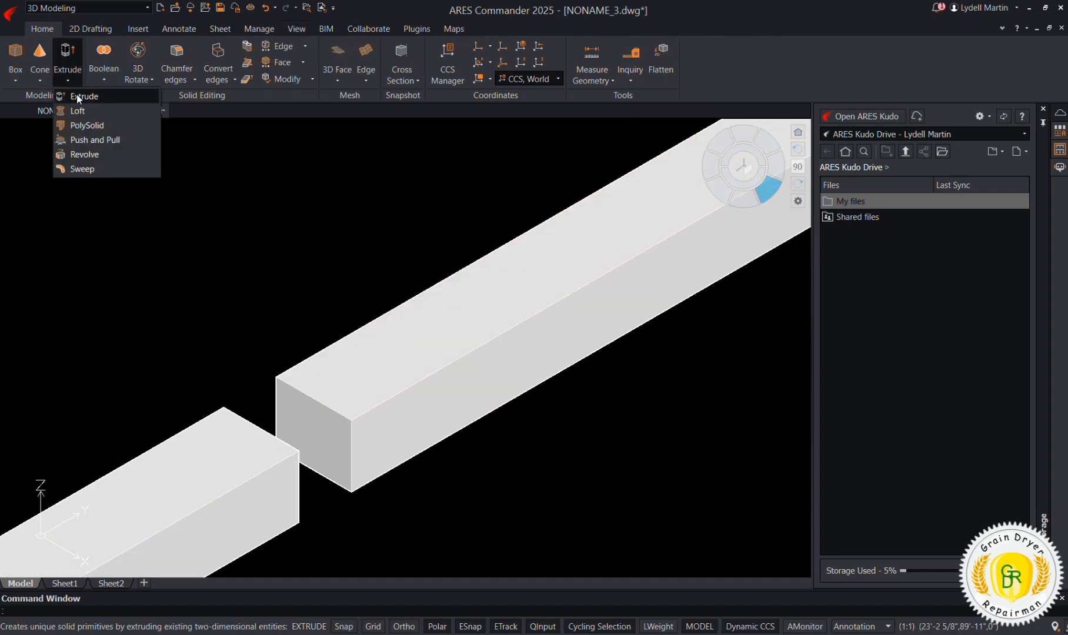
pyautogui.click(88, 139)
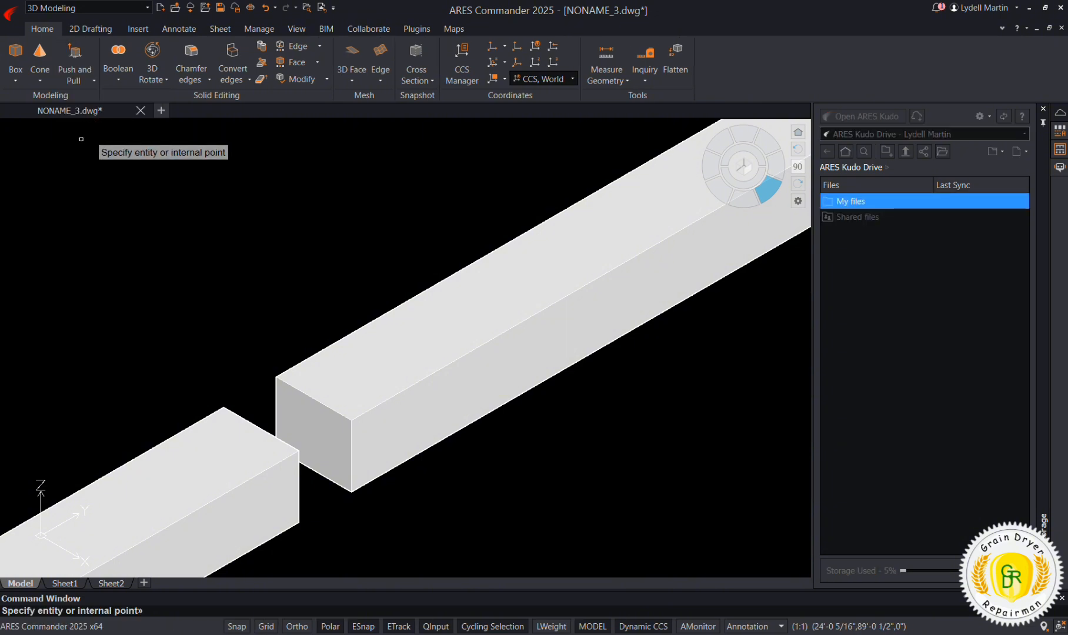
pyautogui.click(302, 412)
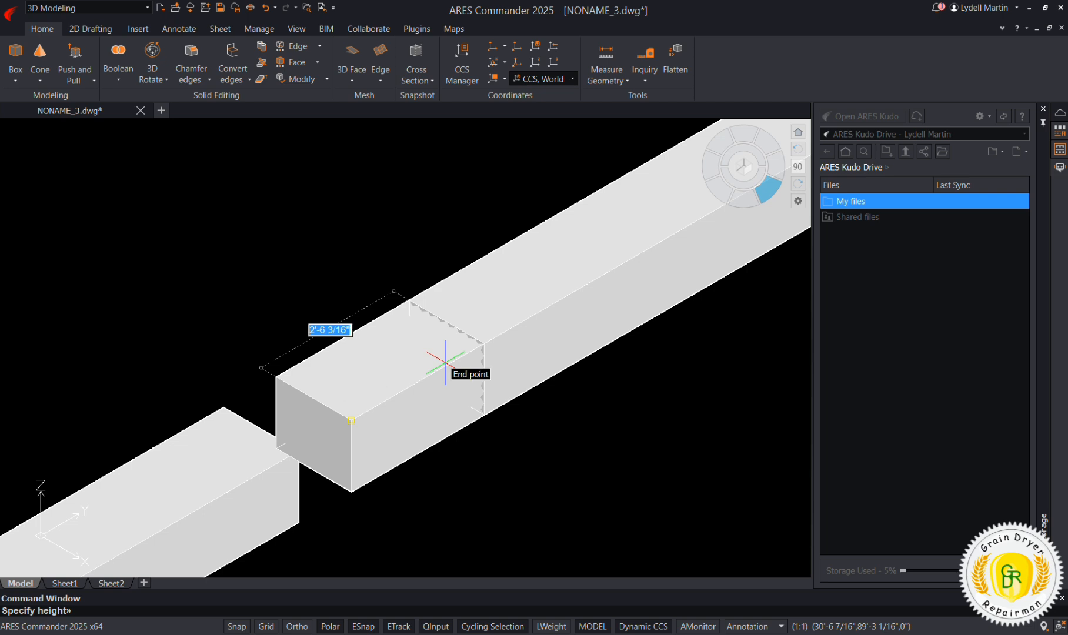
pyautogui.write('3')
pyautogui.write('\'6"')
pyautogui.press('Return')
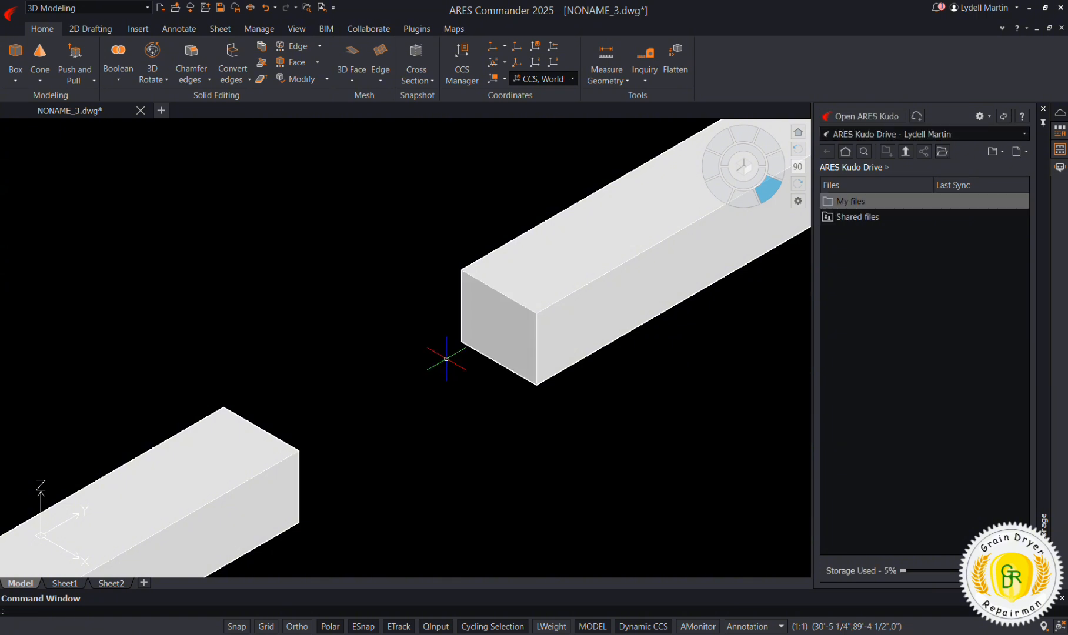
pyautogui.scroll(-5, 394, 368)
pyautogui.scroll(3, 423, 319)
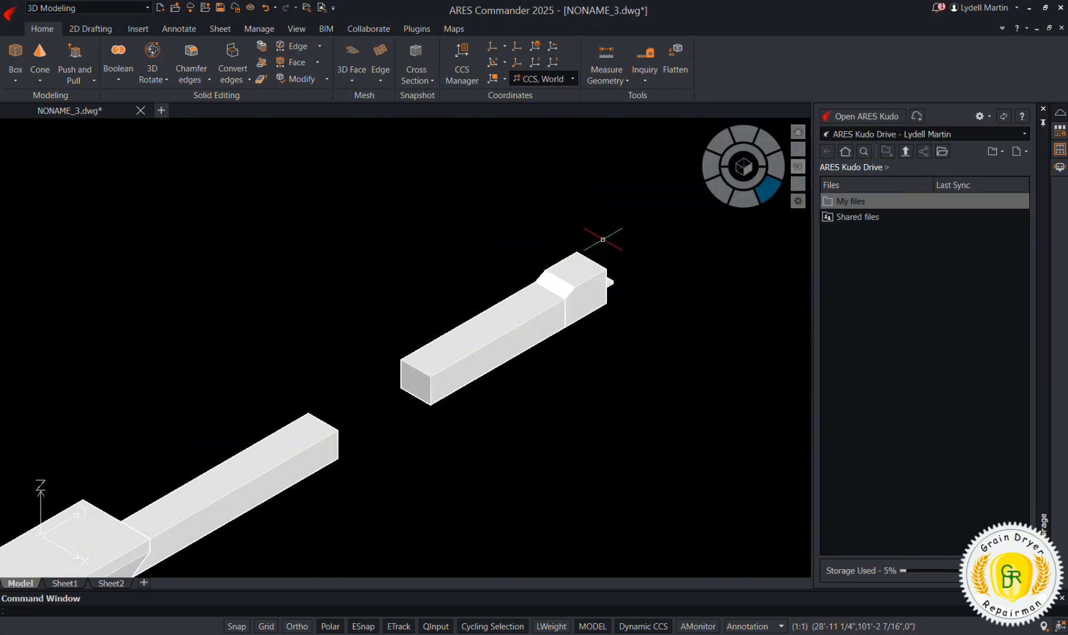
pyautogui.click(602, 240)
pyautogui.click(504, 353)
pyautogui.rightClick(510, 409)
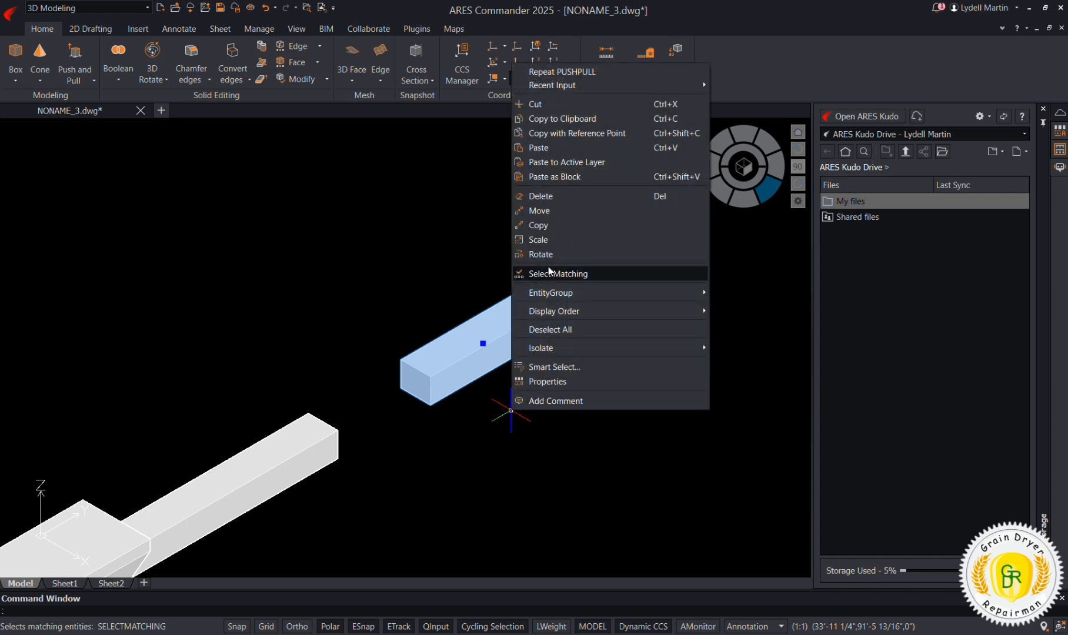
pyautogui.click(535, 226)
pyautogui.click(581, 385)
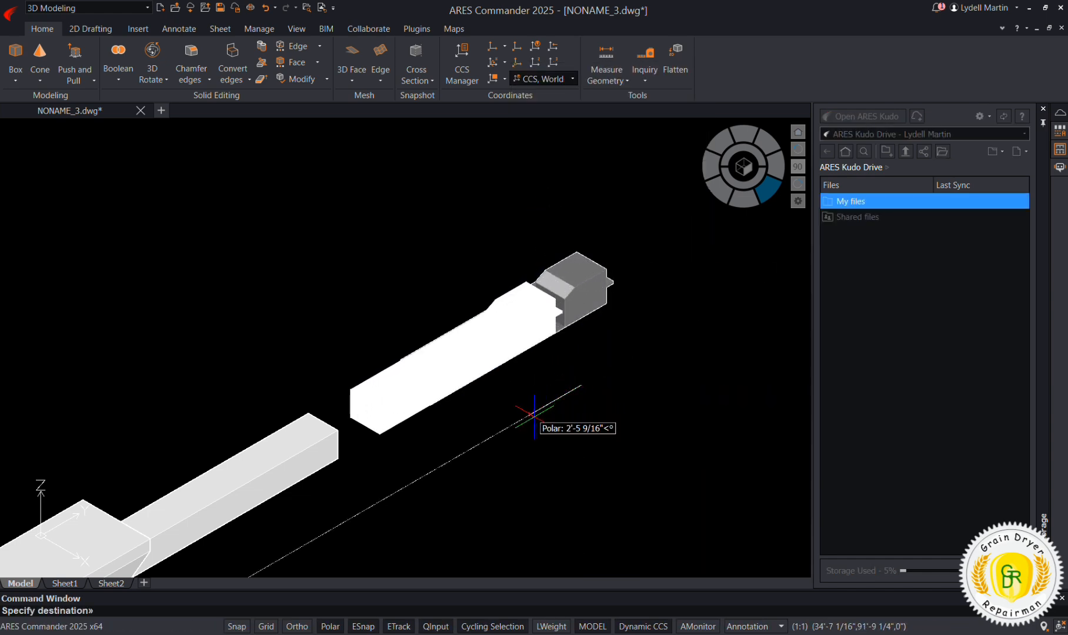
pyautogui.click(501, 354)
# Step: Move the conveyor's end piece and shortened straight section across the gap, from the top edge midpoint of its end face to the adjacent section's matching midpoint
pyautogui.scroll(3, 499, 345)
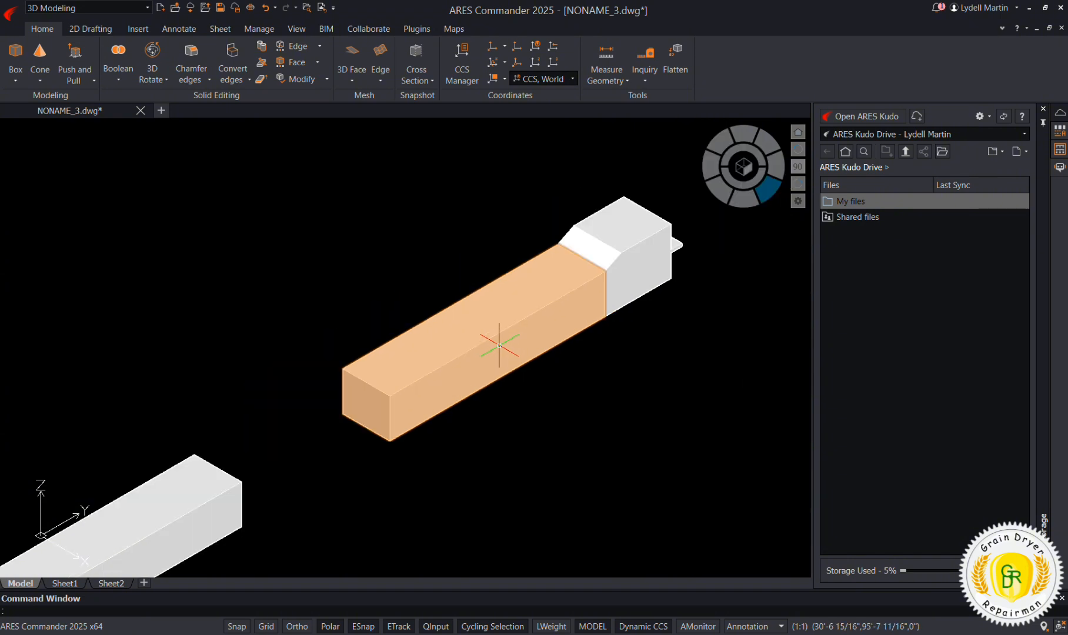
pyautogui.click(627, 171)
pyautogui.click(549, 432)
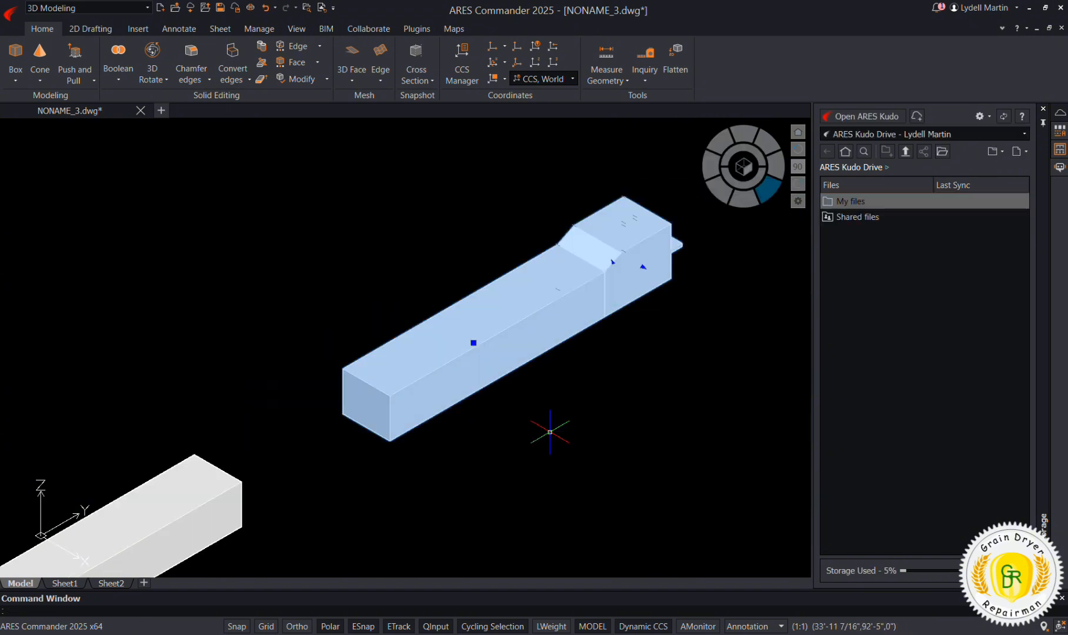
pyautogui.rightClick(550, 432)
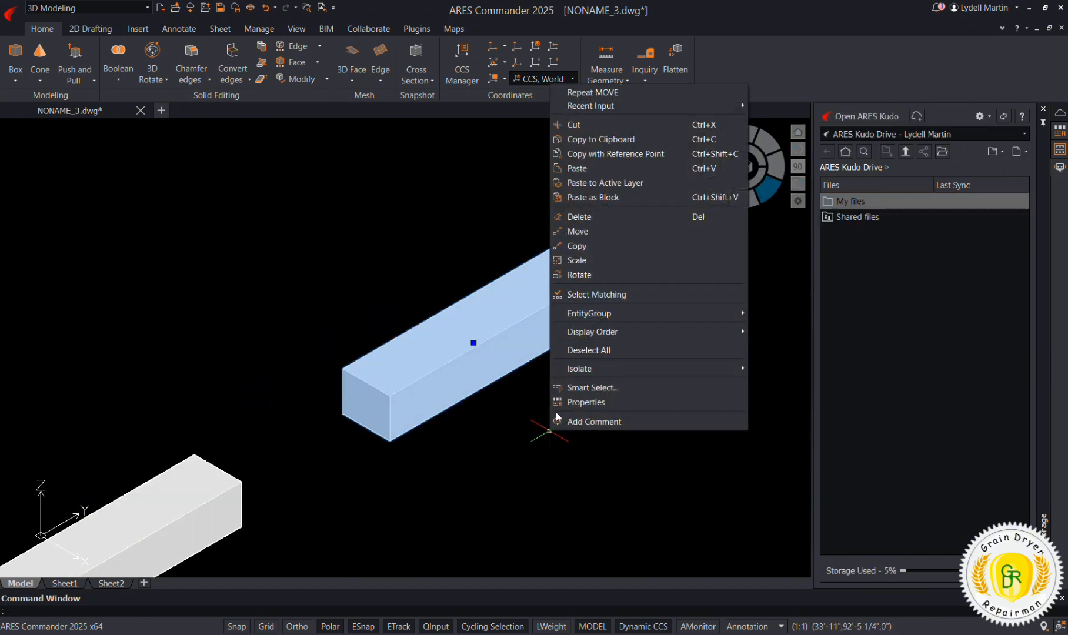
pyautogui.click(578, 231)
pyautogui.scroll(4, 352, 371)
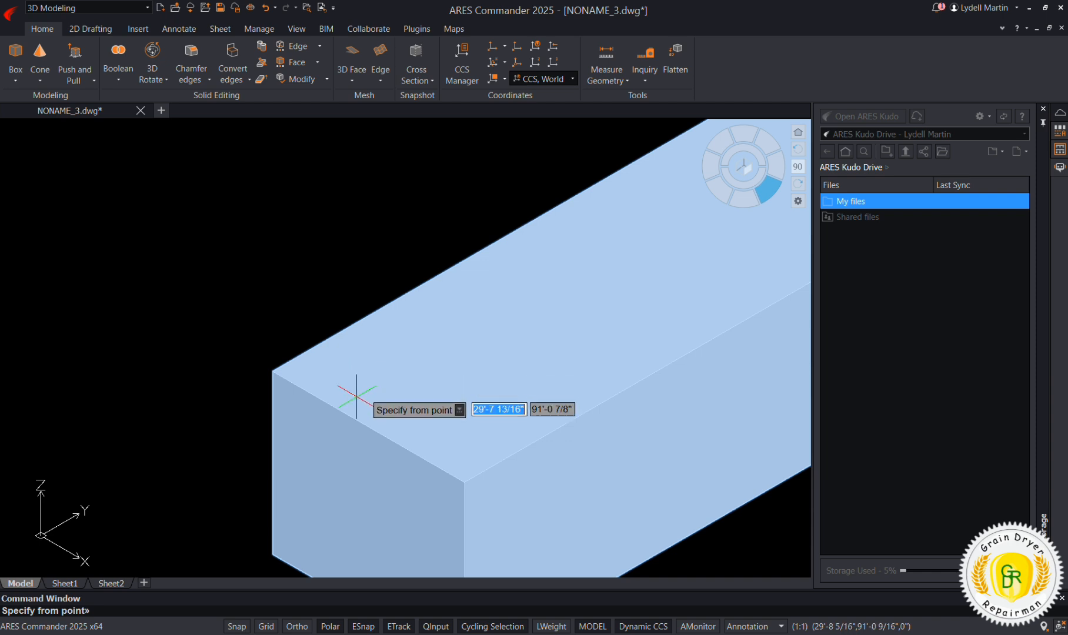
pyautogui.scroll(-4, 346, 371)
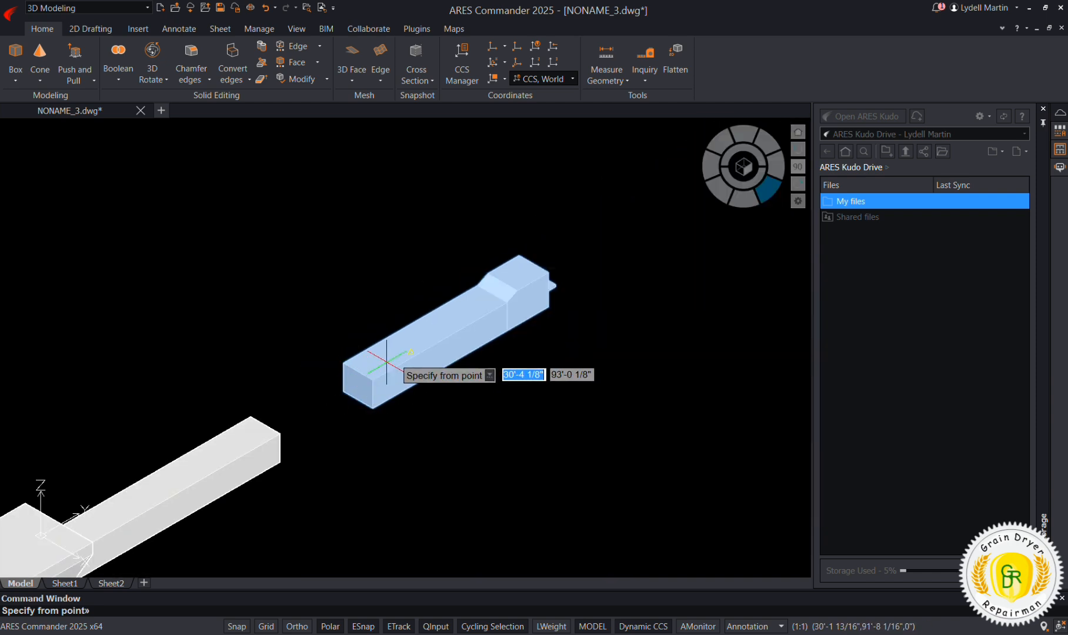
pyautogui.scroll(5, 347, 382)
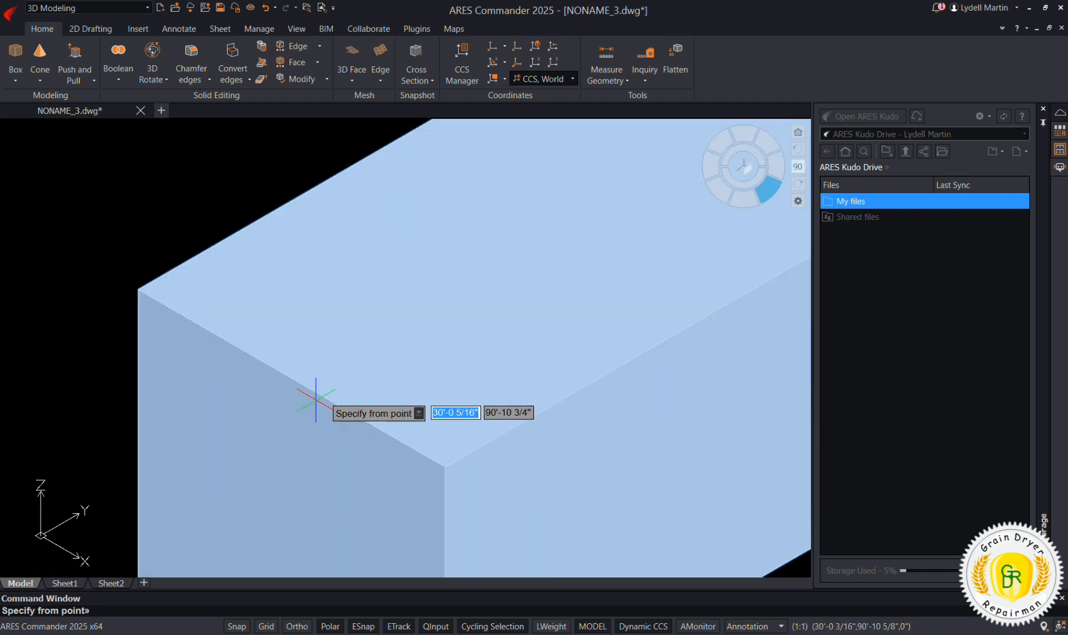
pyautogui.click(292, 379)
pyautogui.scroll(-5, 288, 374)
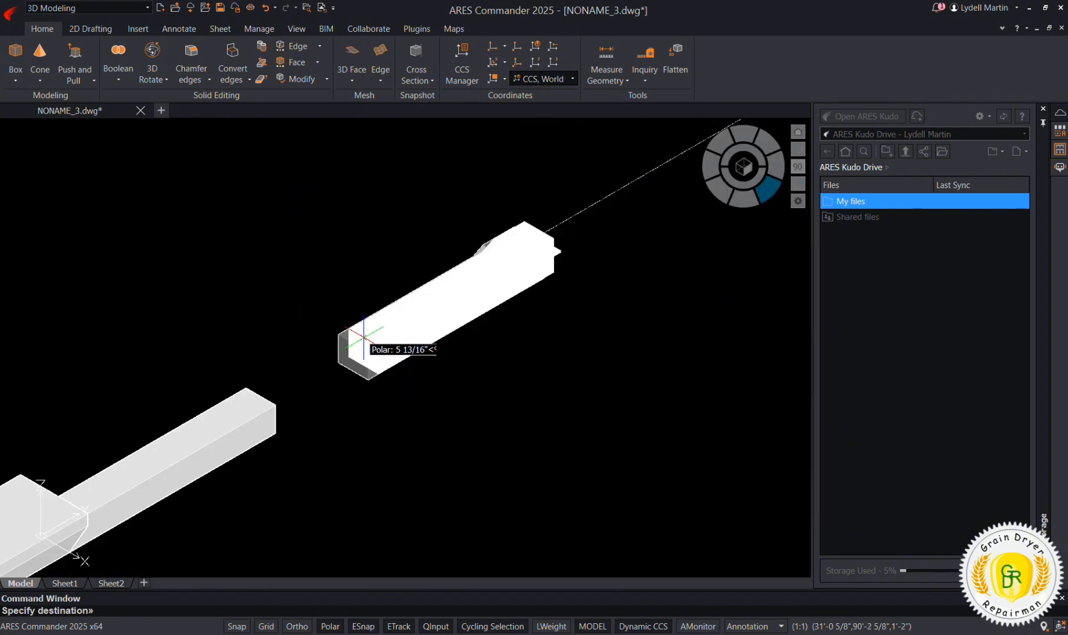
pyautogui.scroll(5, 293, 368)
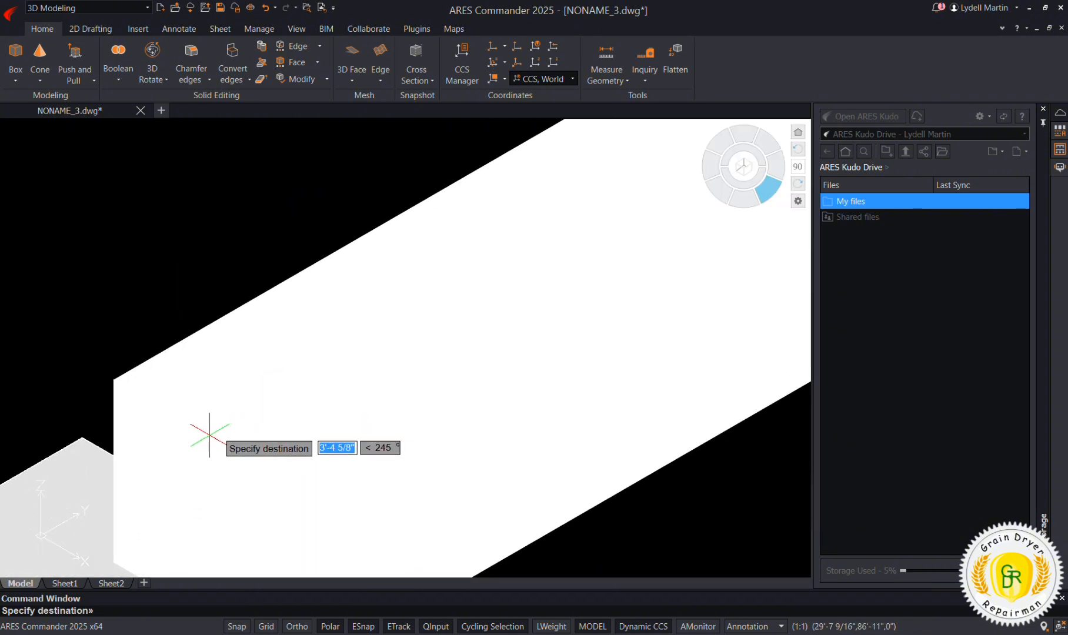
pyautogui.click(171, 493)
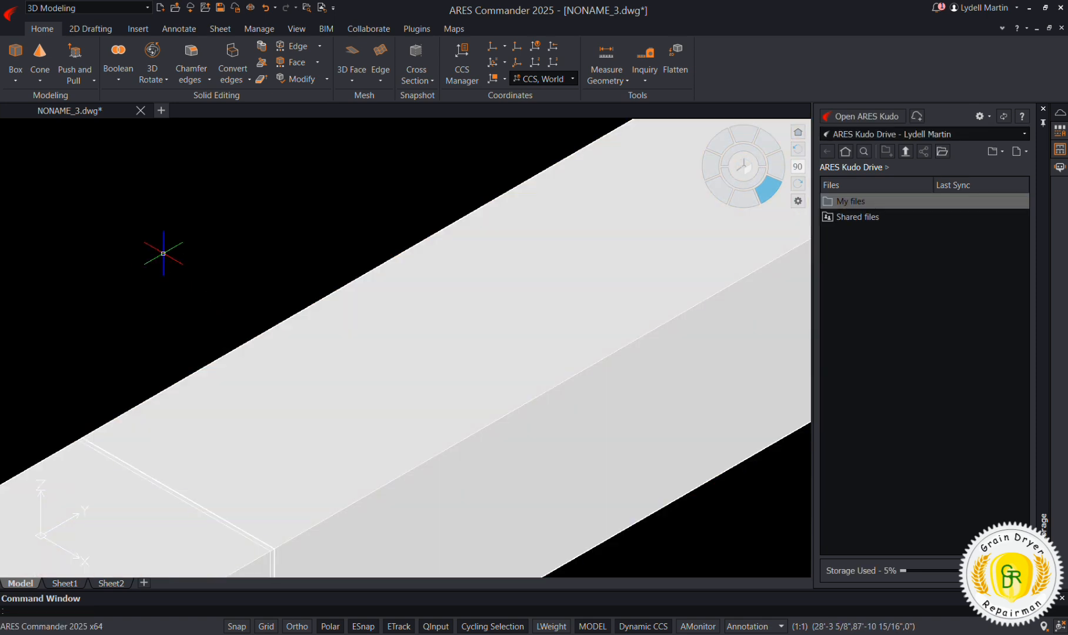
pyautogui.scroll(-3, 163, 254)
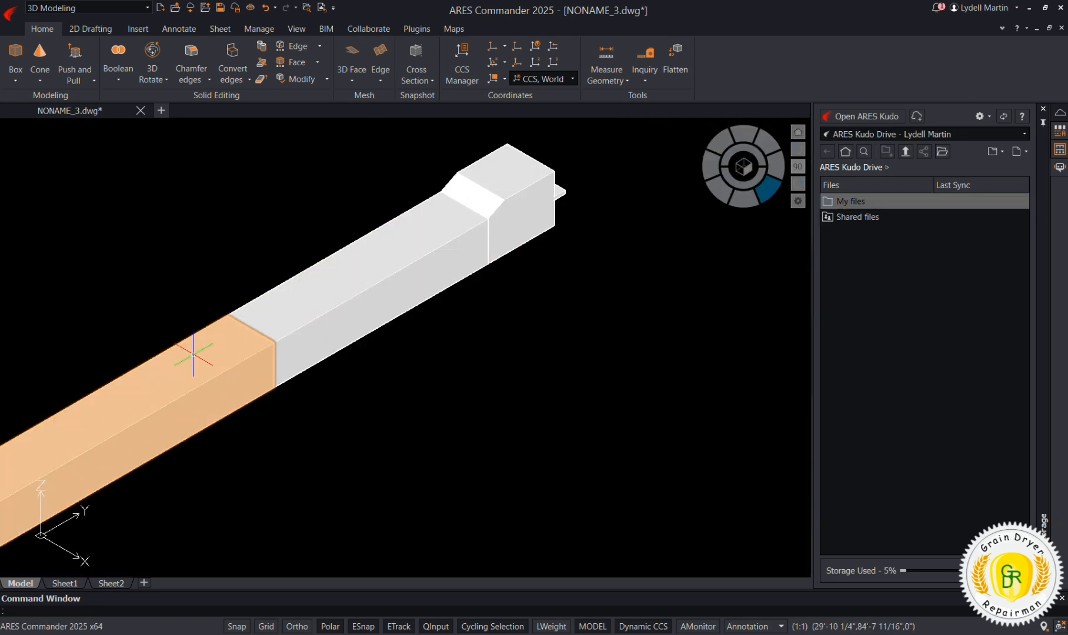
pyautogui.scroll(5, 236, 316)
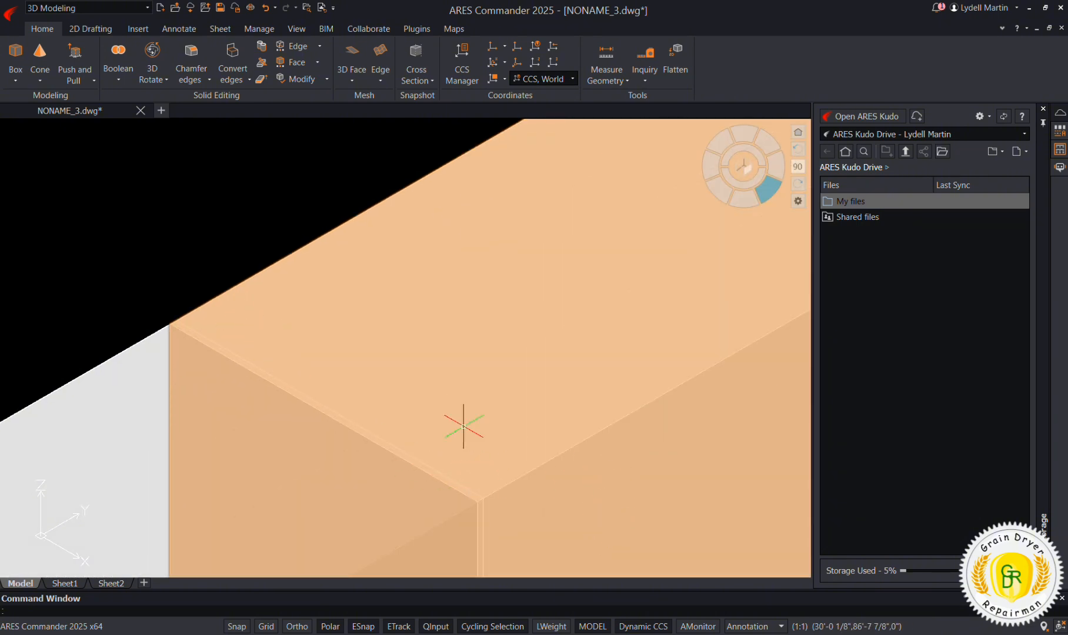
pyautogui.scroll(-2, 463, 427)
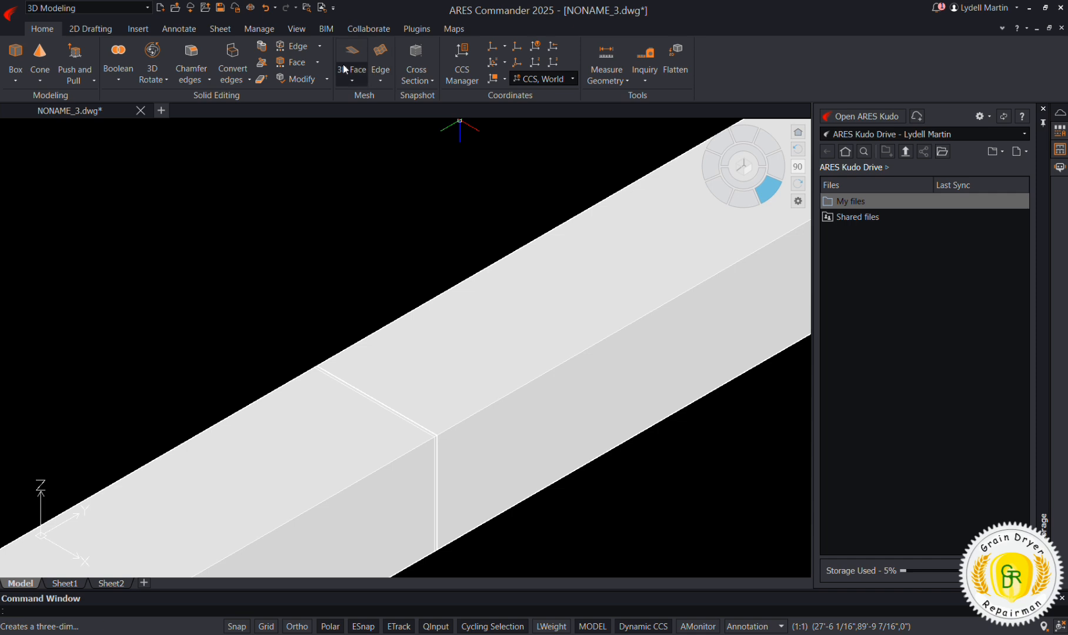
# Step: Set the model's visual style to Wireframe
pyautogui.click(296, 29)
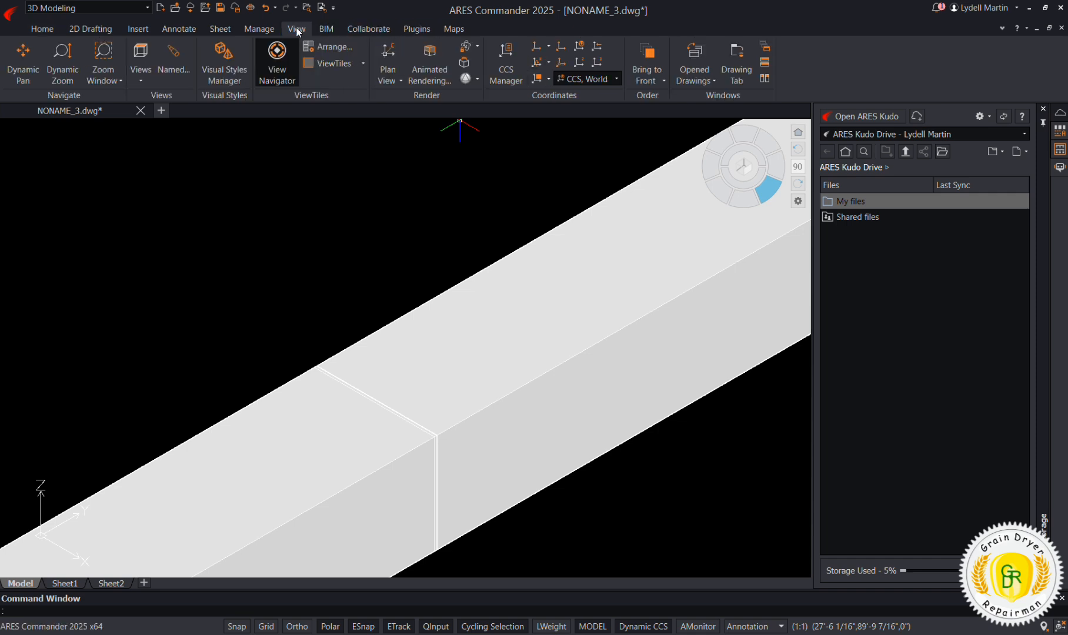
pyautogui.click(478, 81)
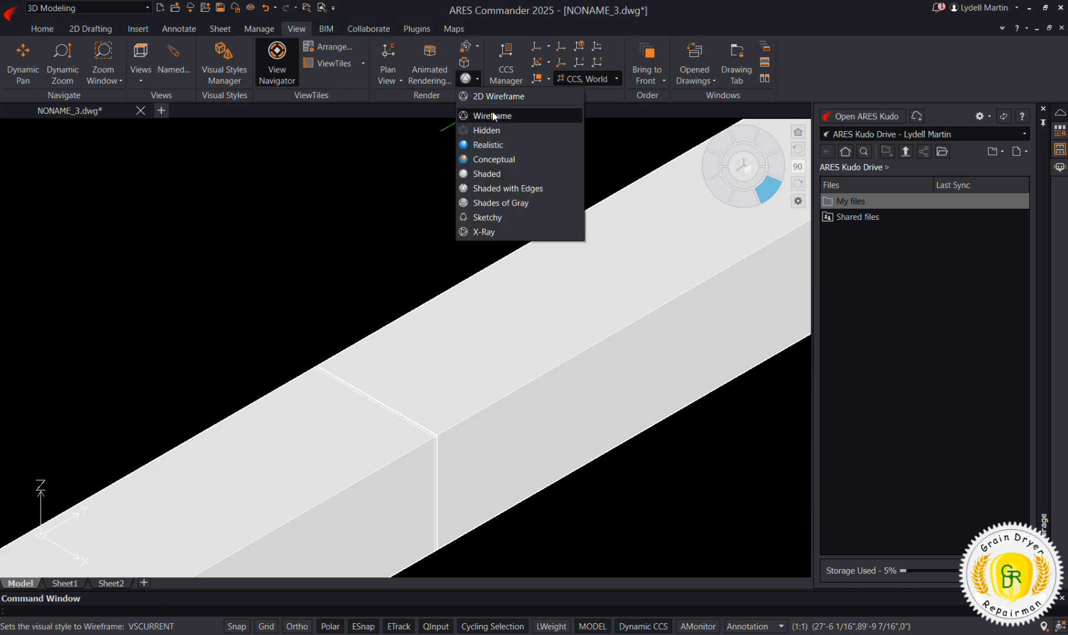
pyautogui.click(492, 112)
pyautogui.scroll(-5, 472, 253)
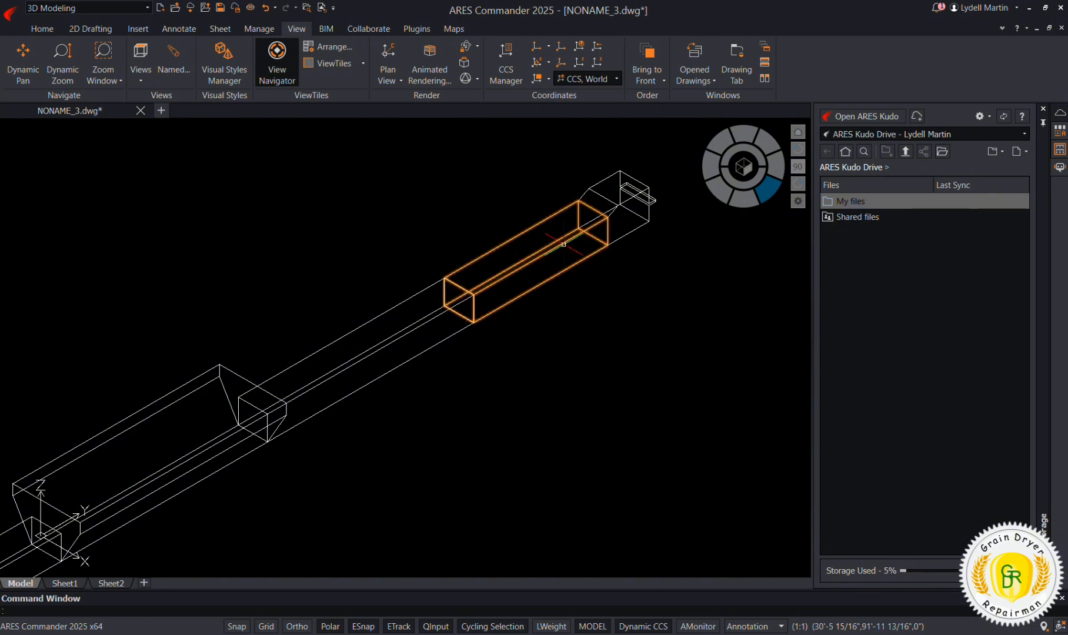
# Step: Move the conveyor's far end section and its head piece outward along the conveyor axis, away from the adjoining section
pyautogui.click(649, 172)
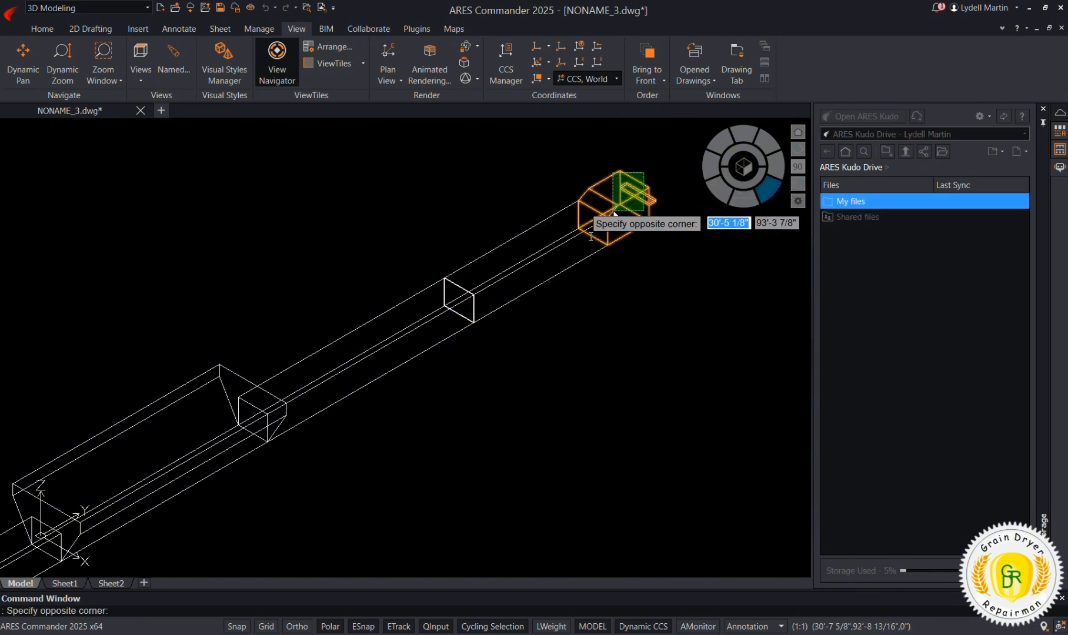
pyautogui.click(555, 322)
pyautogui.rightClick(552, 348)
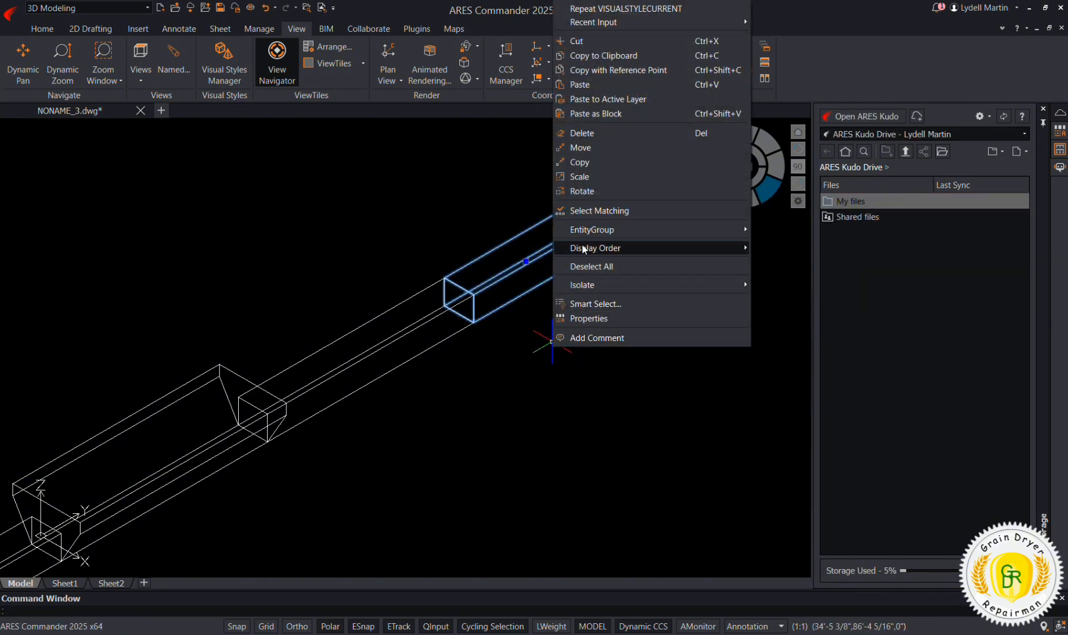
pyautogui.click(589, 147)
pyautogui.click(553, 374)
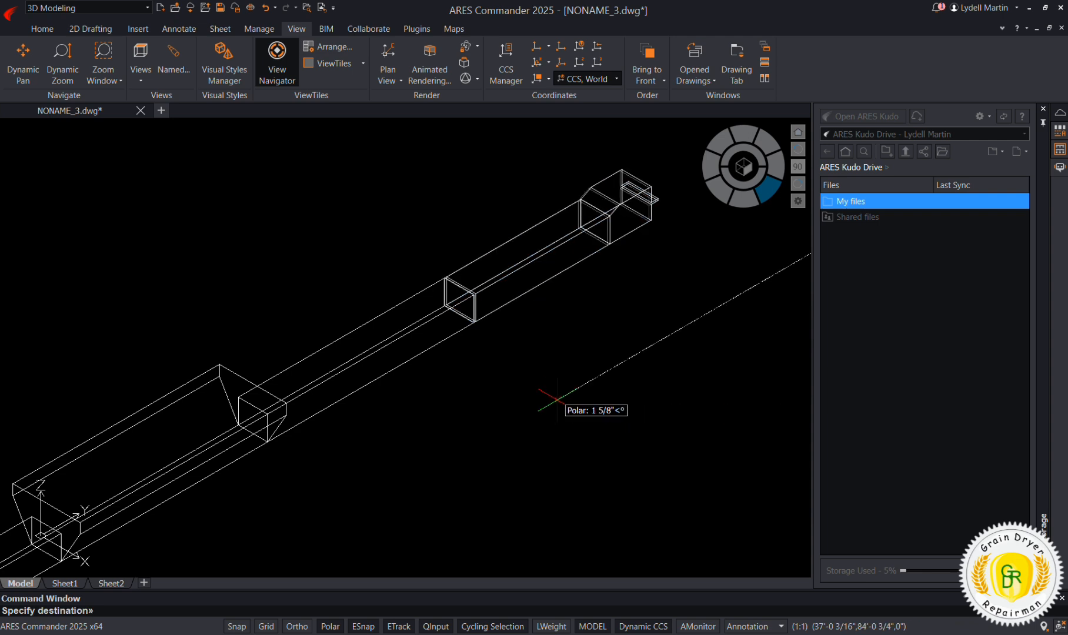
pyautogui.click(594, 378)
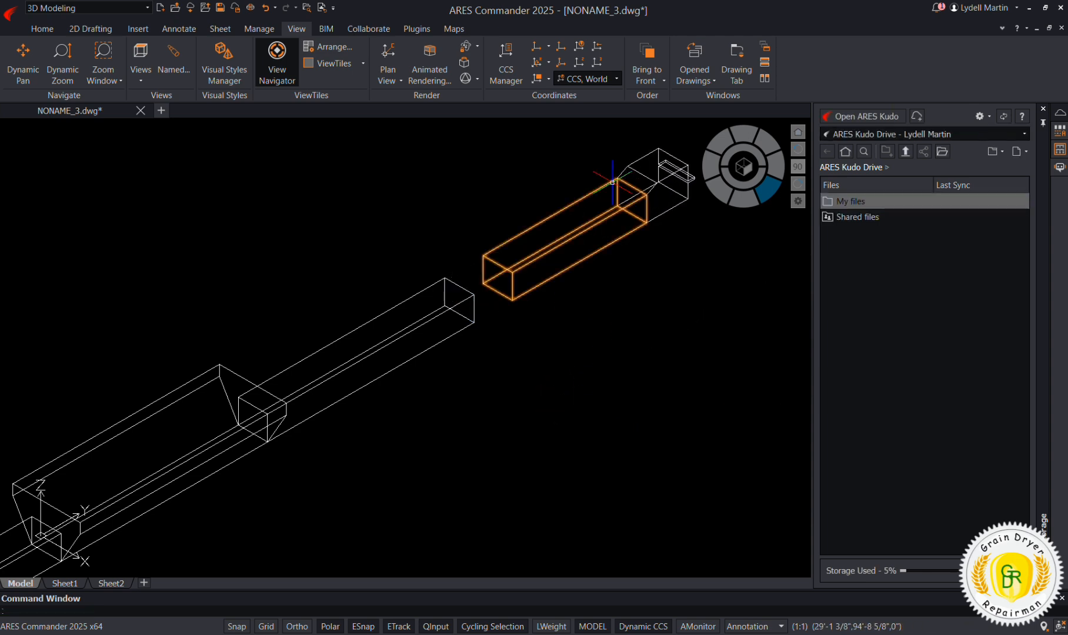
# Step: Move the detached end section and head back, snapping the midpoint of the top end edge to the adjoining section's matching midpoint
pyautogui.click(627, 147)
pyautogui.click(607, 263)
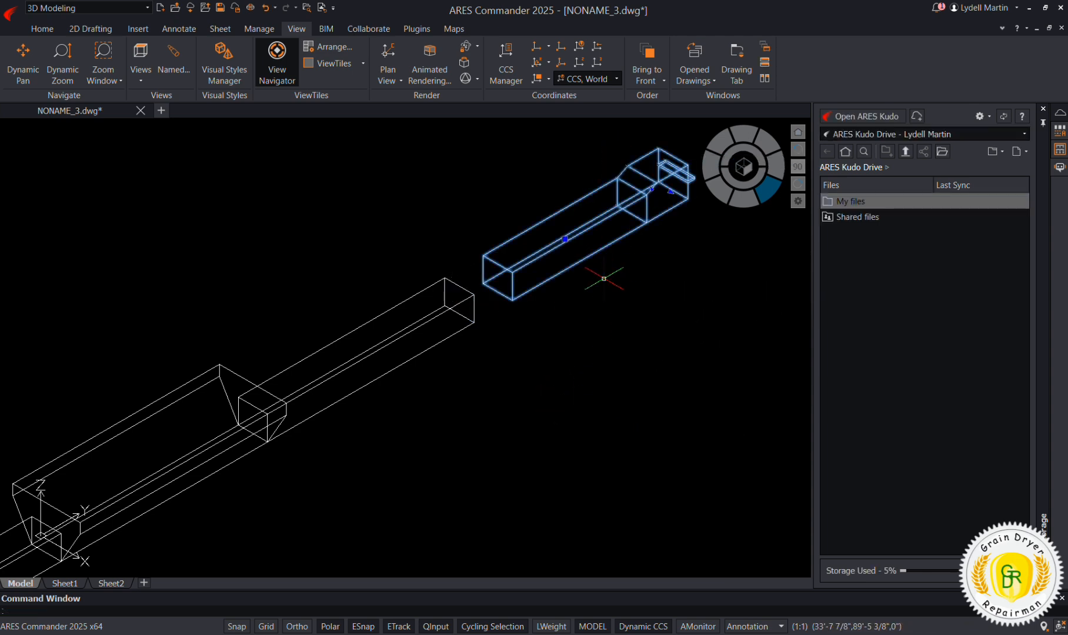
pyautogui.rightClick(573, 351)
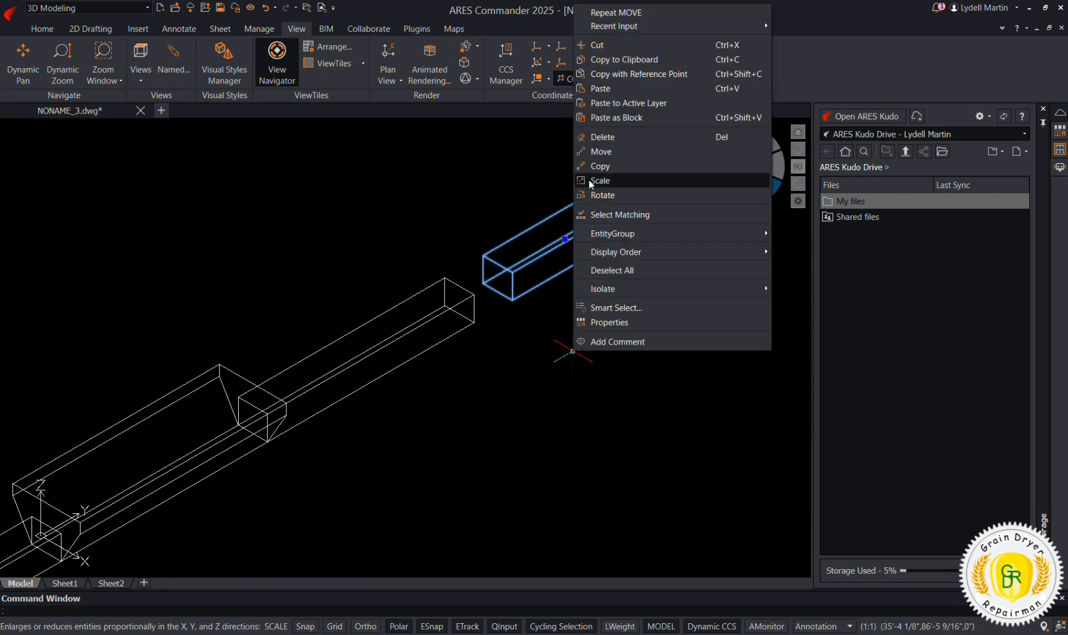
pyautogui.click(598, 150)
pyautogui.scroll(5, 505, 256)
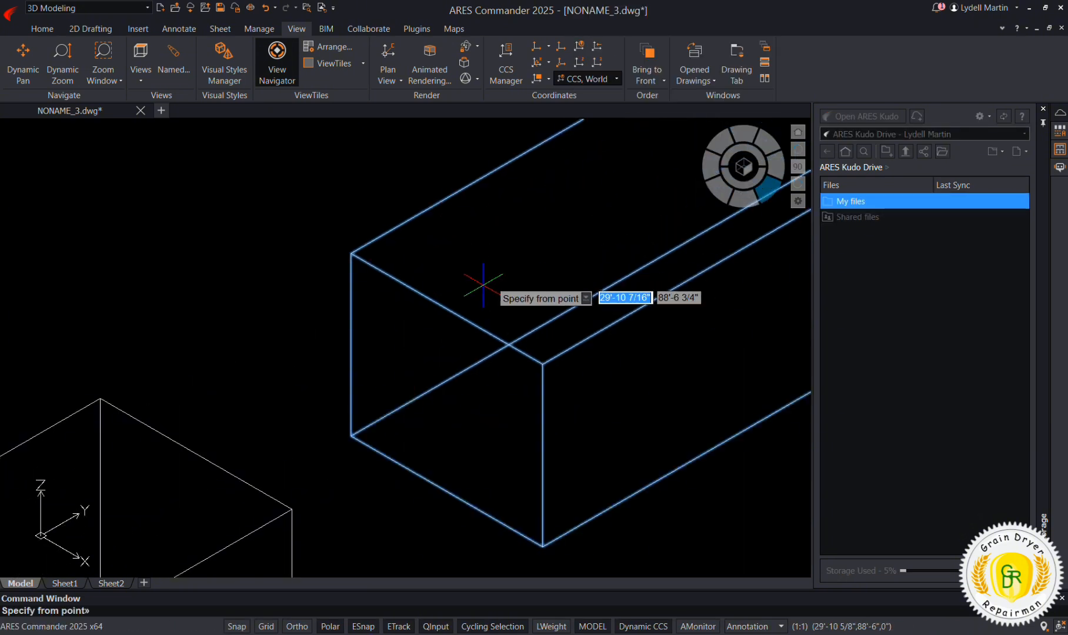
pyautogui.scroll(4, 447, 308)
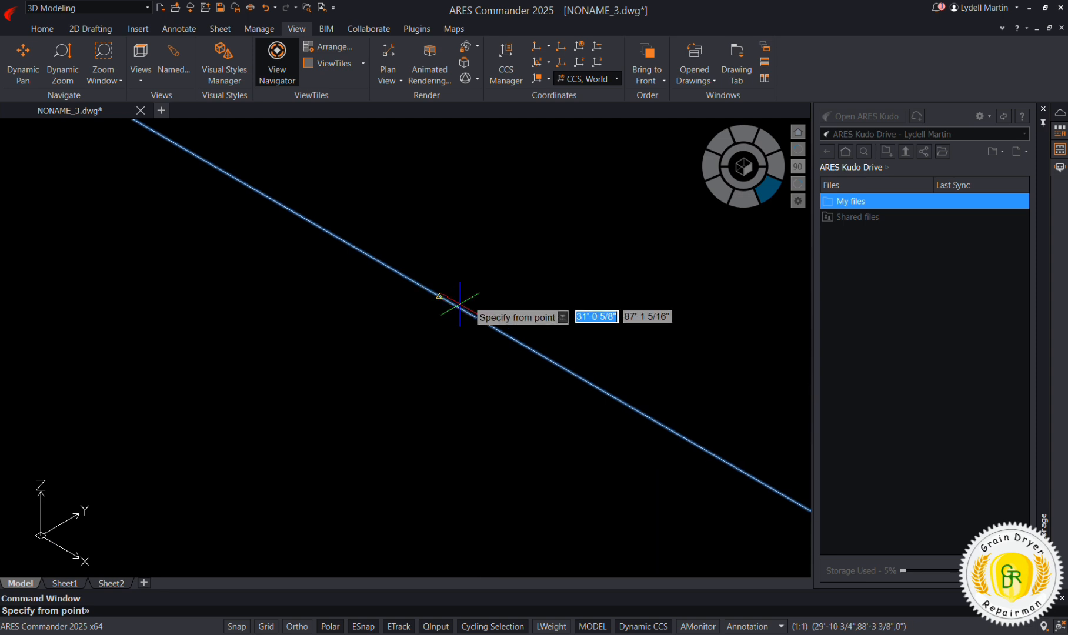
pyautogui.click(438, 294)
pyautogui.scroll(-5, 470, 266)
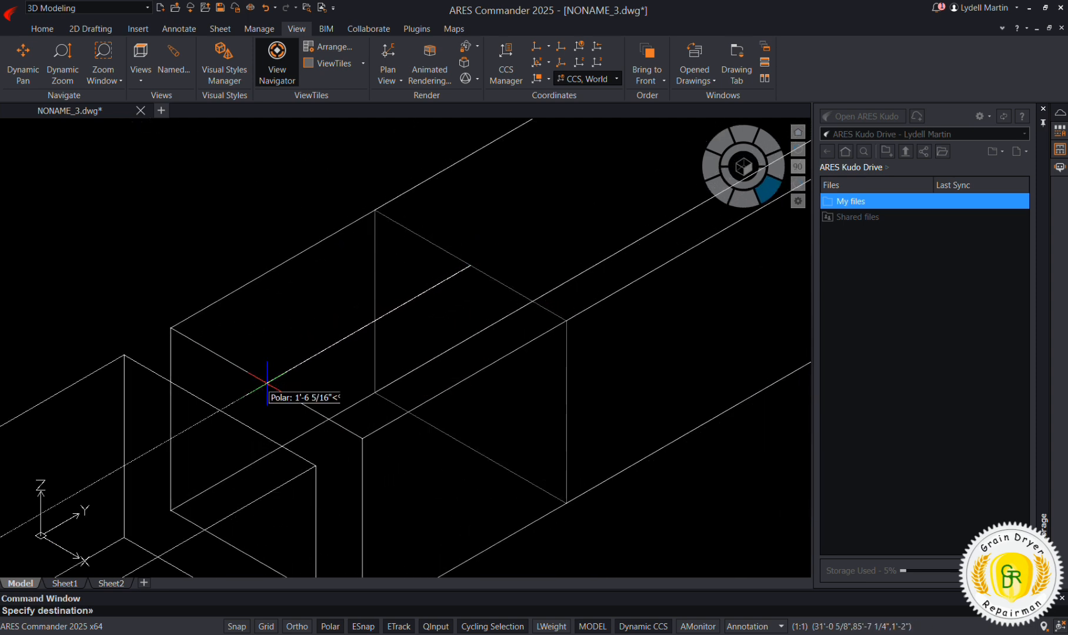
pyautogui.click(219, 414)
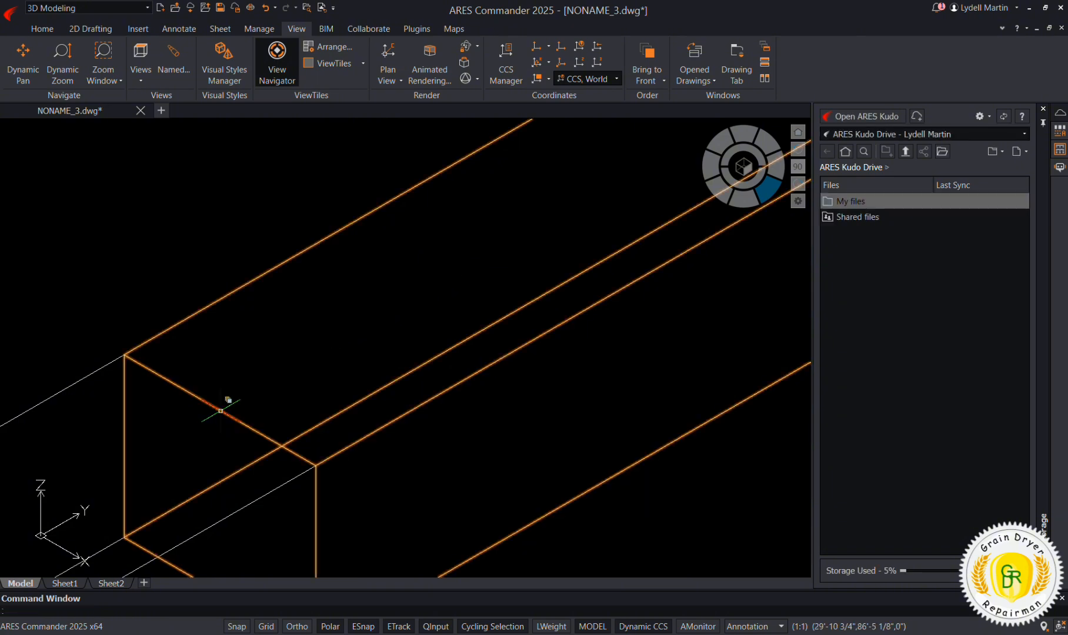
pyautogui.scroll(-10, 404, 330)
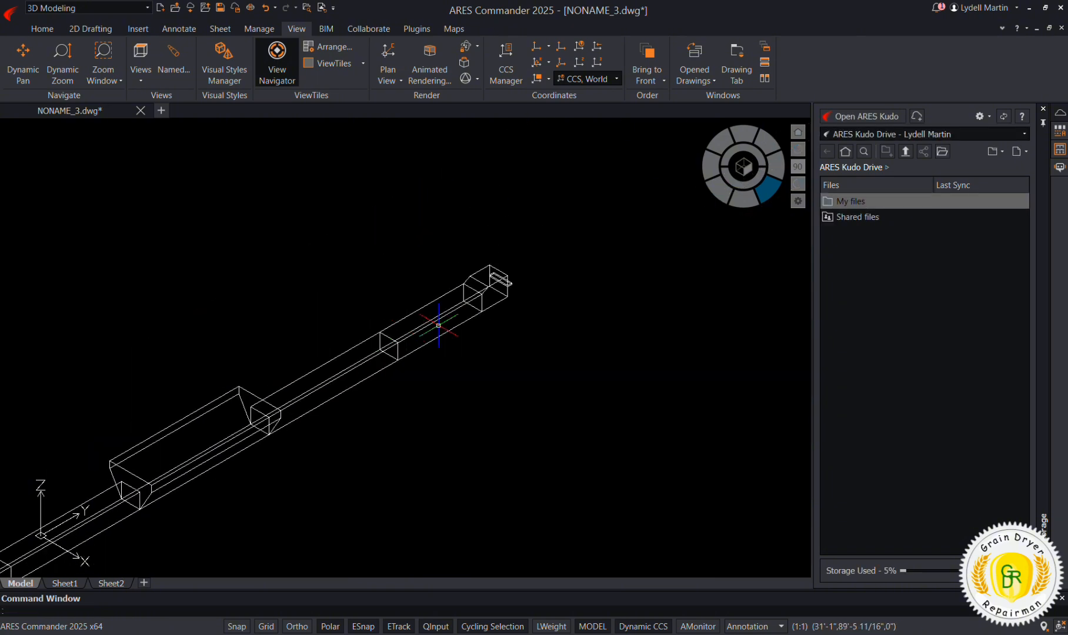
# Step: Move the conveyor's end section and head piece 2' inward along the conveyor axis, overlapping the adjoining section
pyautogui.scroll(7, 493, 304)
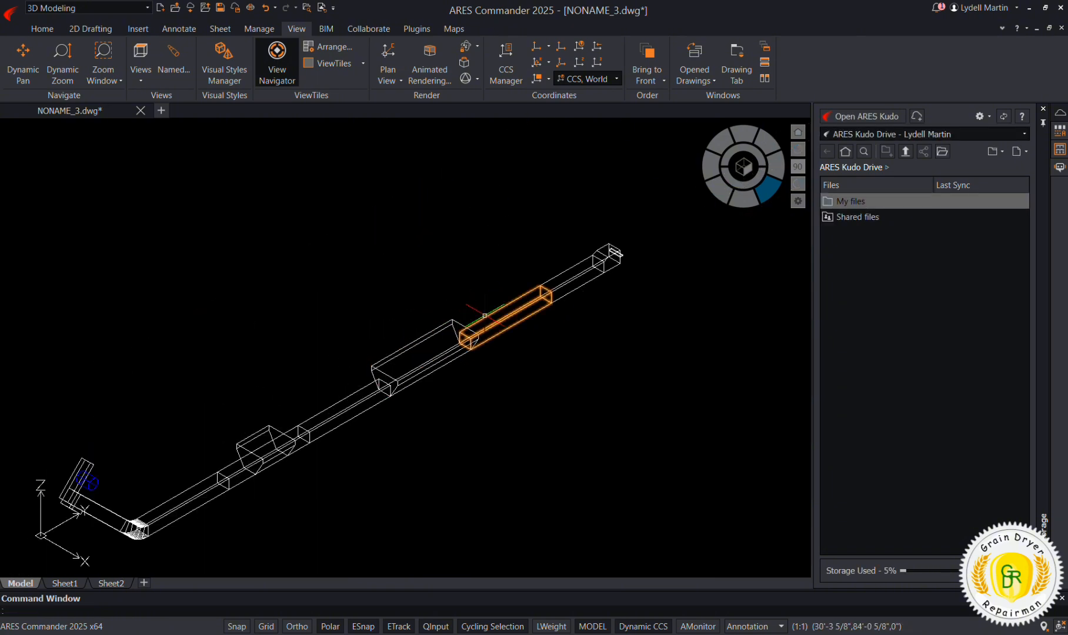
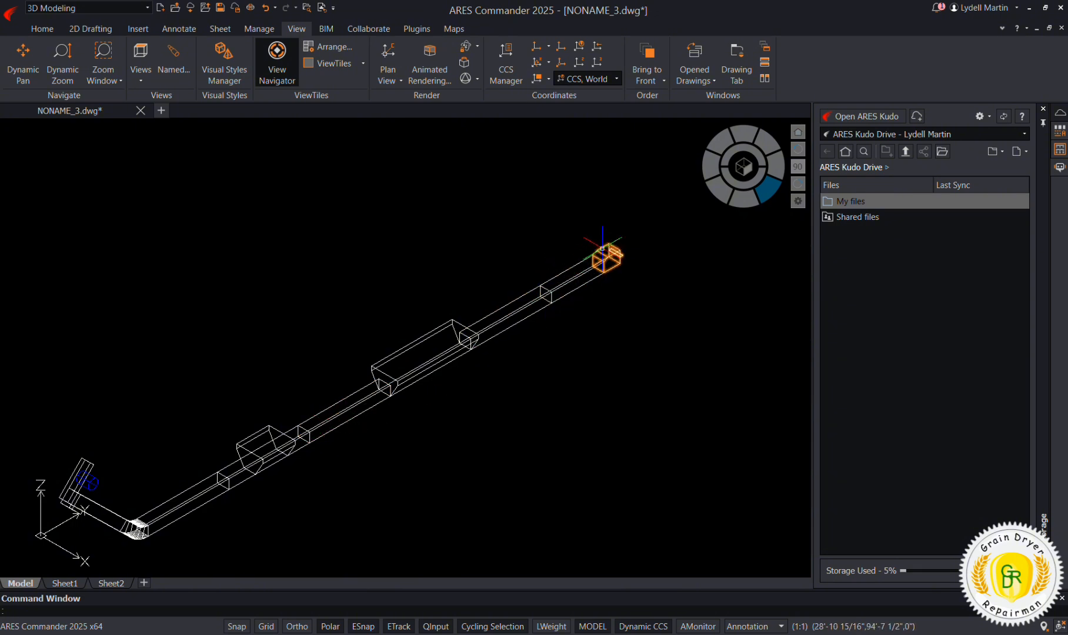
pyautogui.click(633, 225)
pyautogui.click(570, 307)
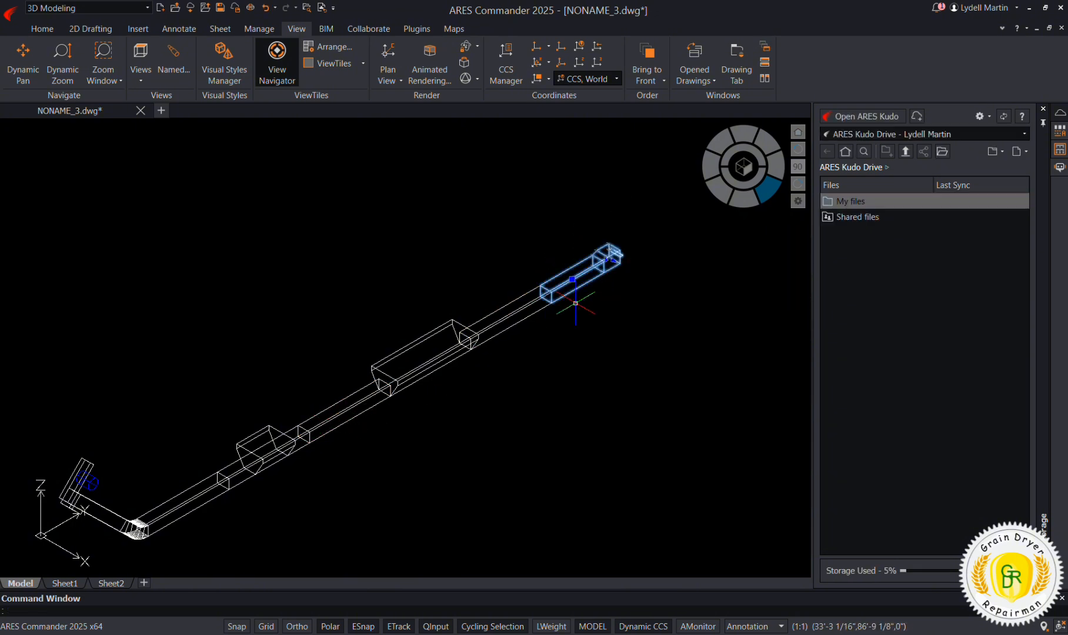
pyautogui.rightClick(605, 388)
pyautogui.click(635, 198)
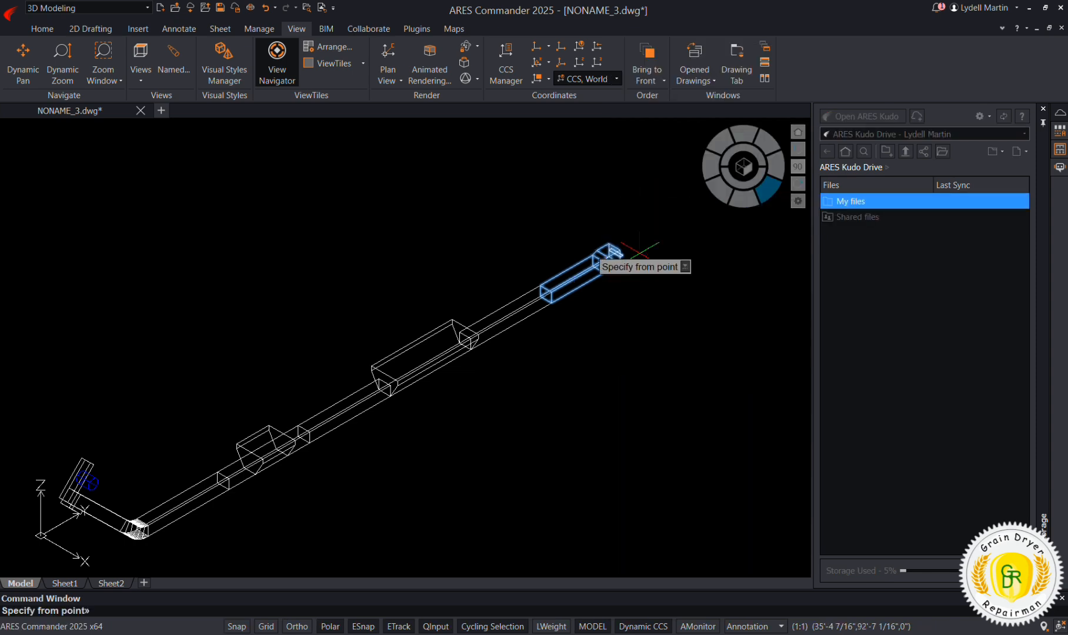
pyautogui.click(647, 253)
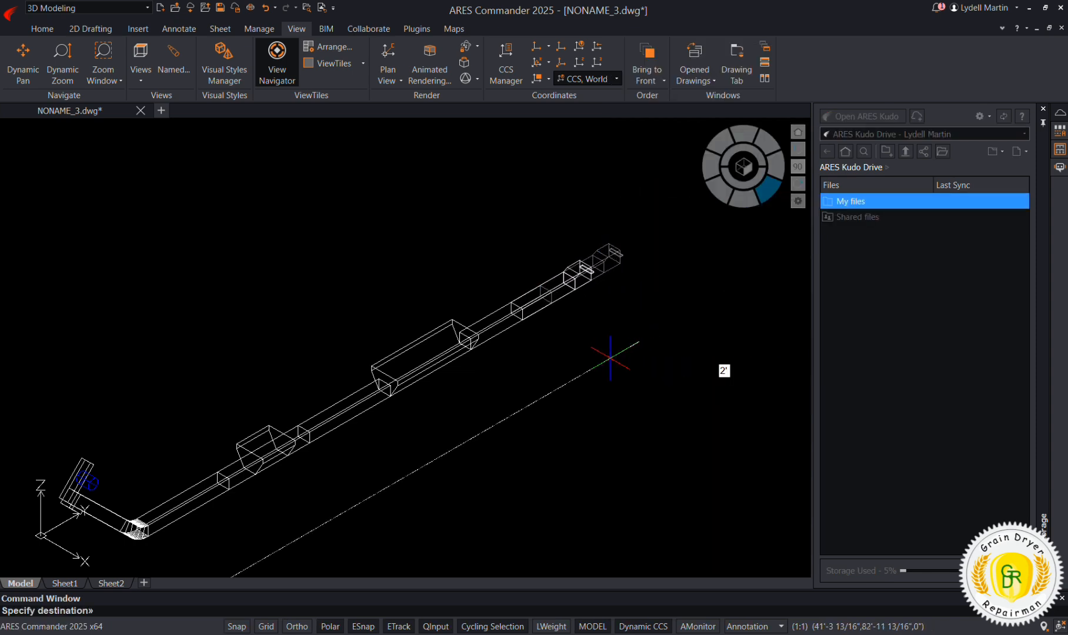
pyautogui.press('Return')
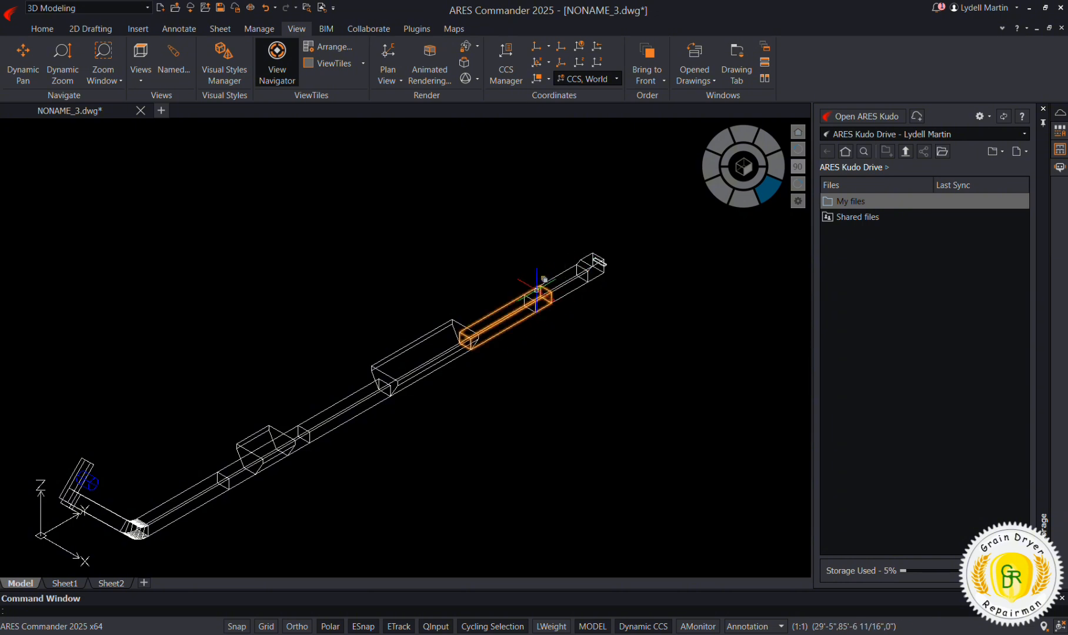
pyautogui.click(536, 297)
pyautogui.press('Escape')
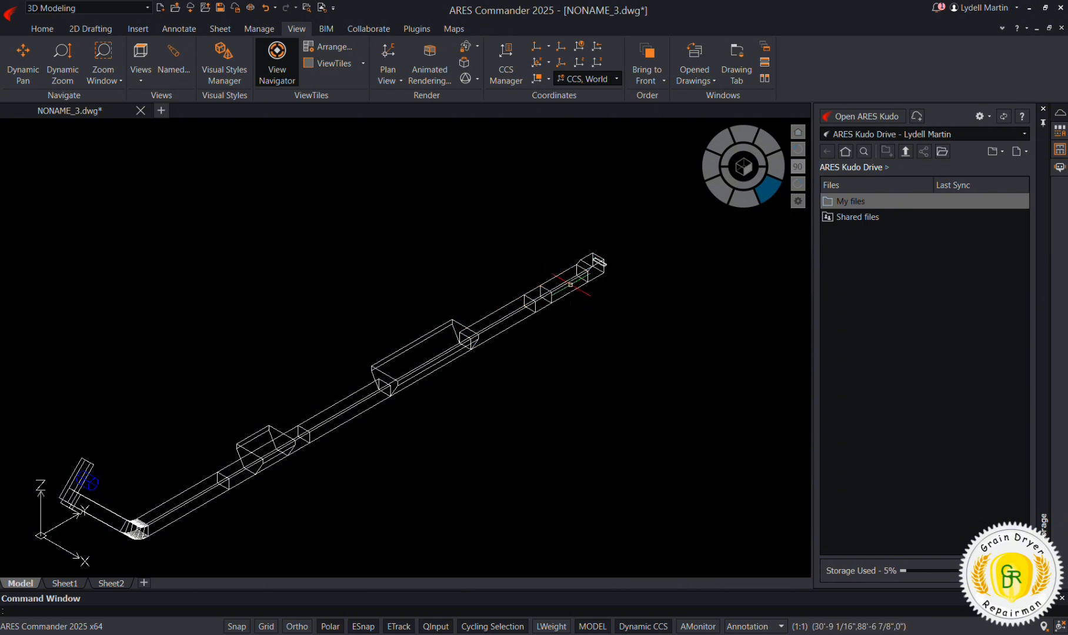
# Step: Move the end section and head piece 2' back outward along the conveyor axis
pyautogui.click(608, 247)
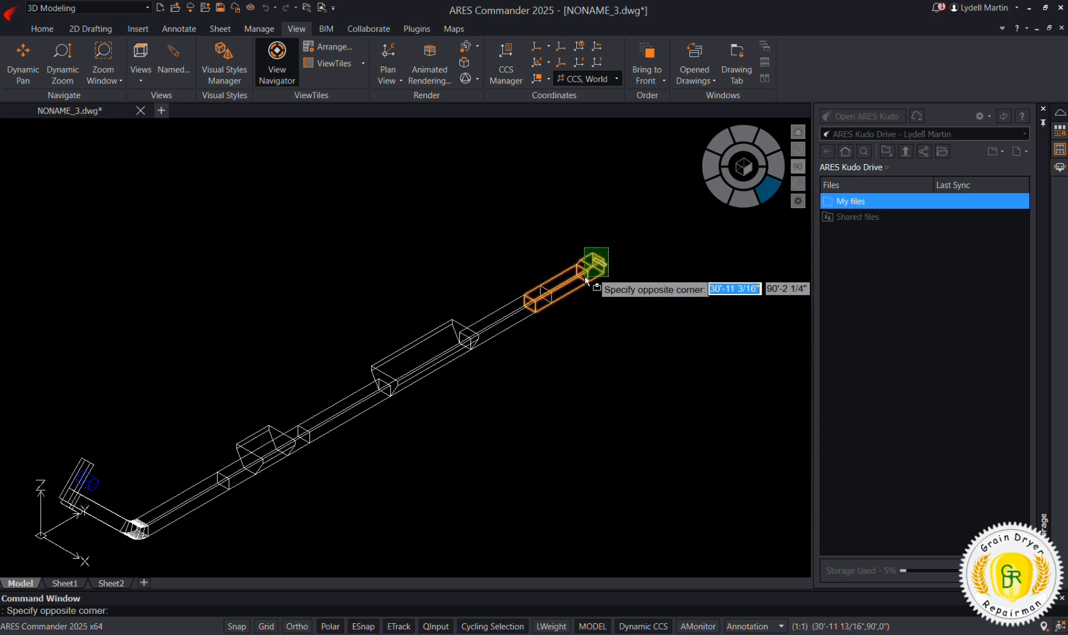
pyautogui.click(581, 280)
pyautogui.rightClick(584, 312)
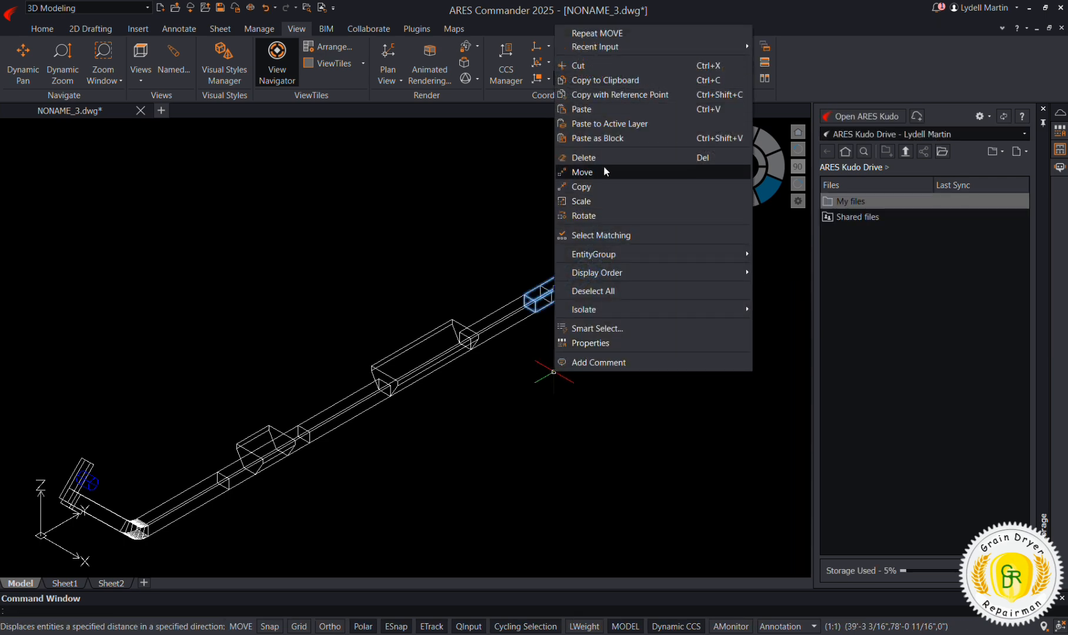
pyautogui.click(603, 166)
pyautogui.click(547, 436)
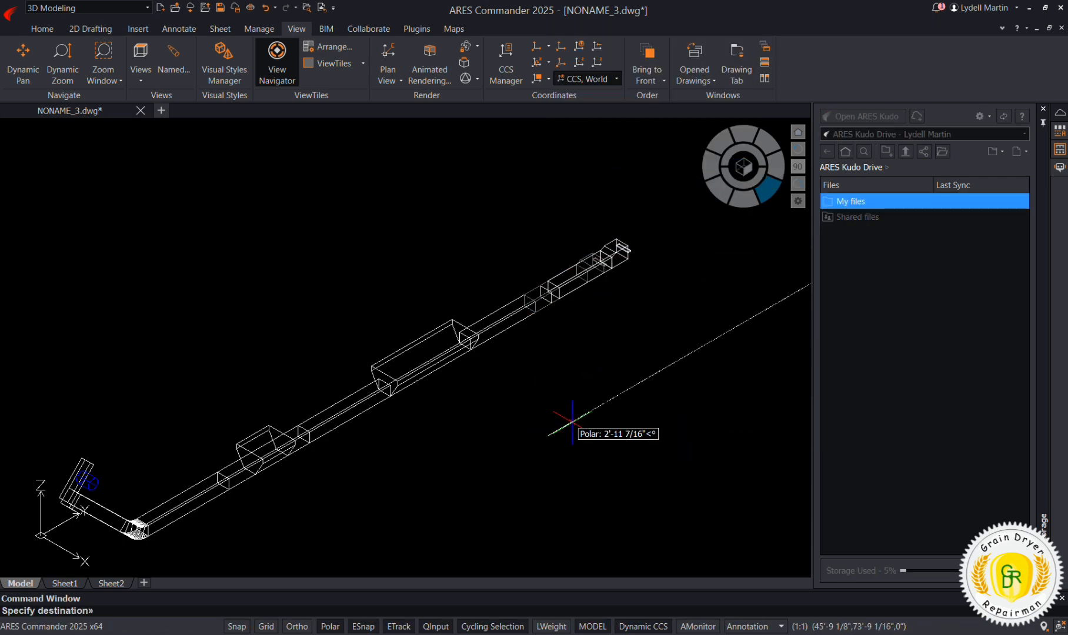
pyautogui.write("2'")
pyautogui.press('Return')
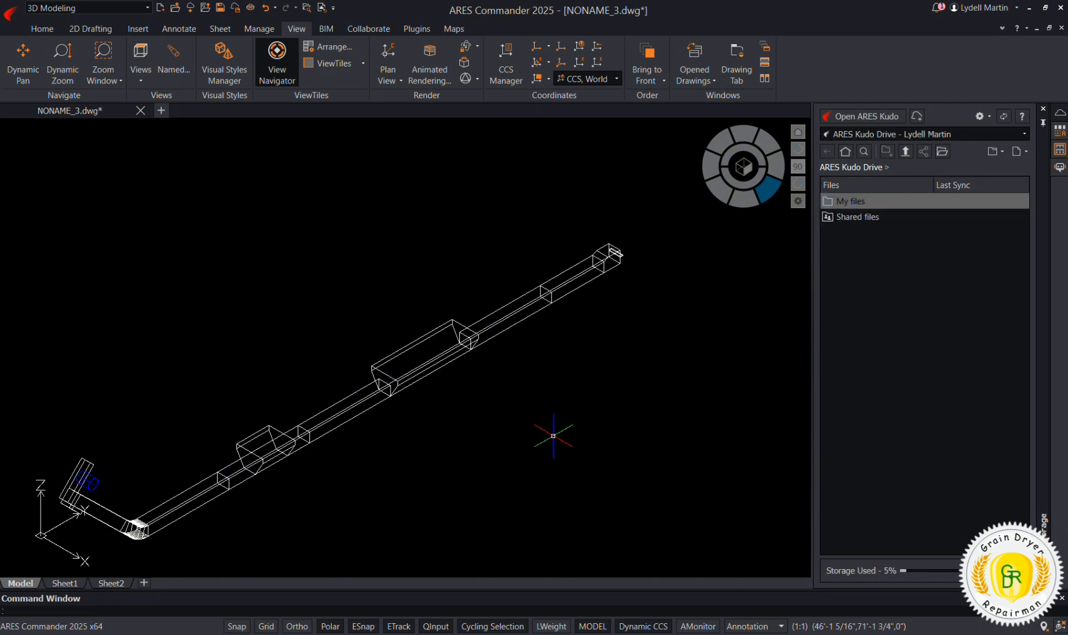
# Step: Choose the drawing "Farm Bin 15' to 36' LV25.3.4" from the GDR 3D Blocks folder as the block to insert
pyautogui.scroll(-2, 581, 371)
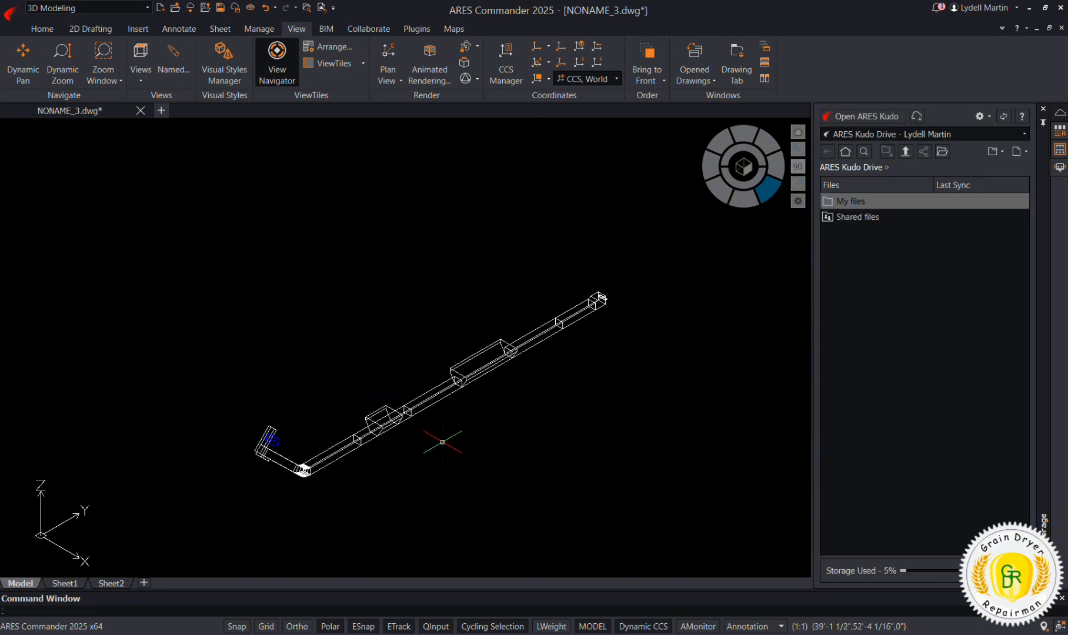
pyautogui.scroll(3, 442, 442)
pyautogui.scroll(-3, 355, 455)
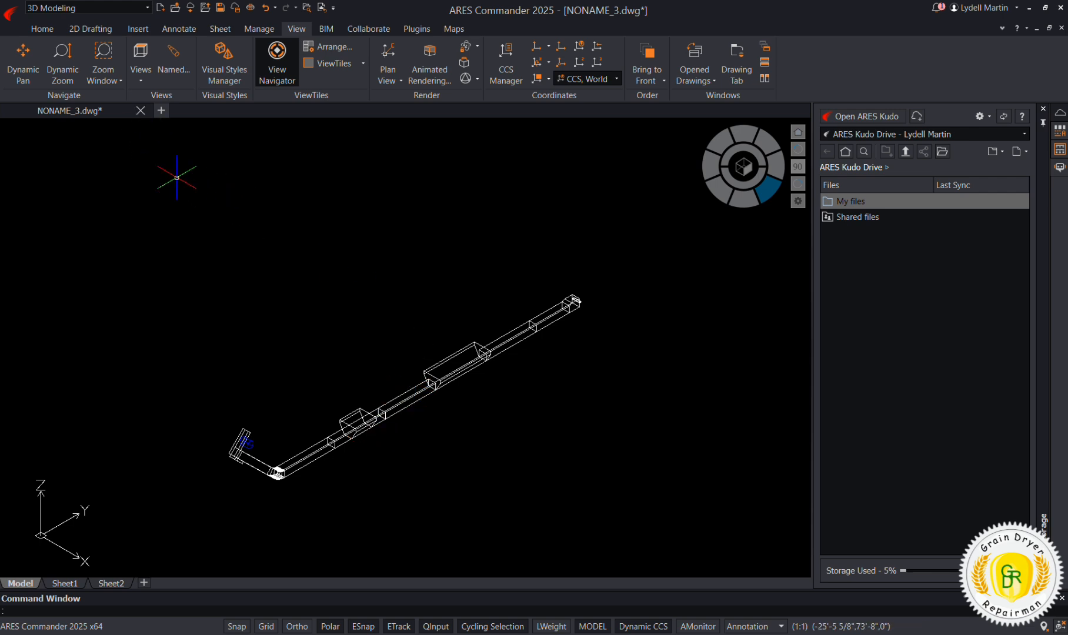
pyautogui.scroll(-2, 210, 438)
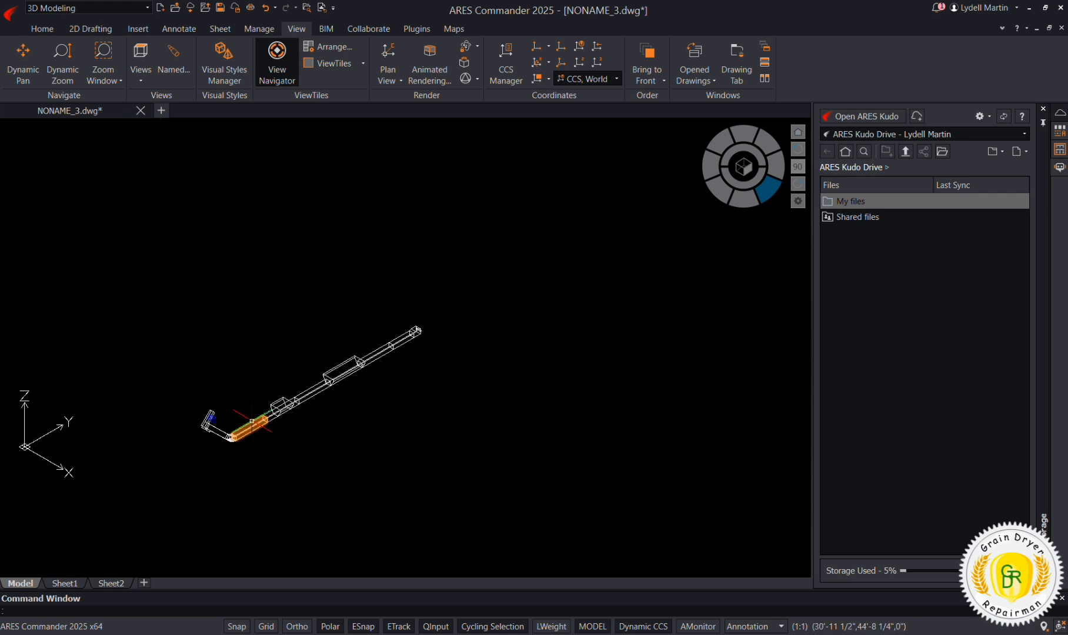
pyautogui.scroll(-3, 217, 407)
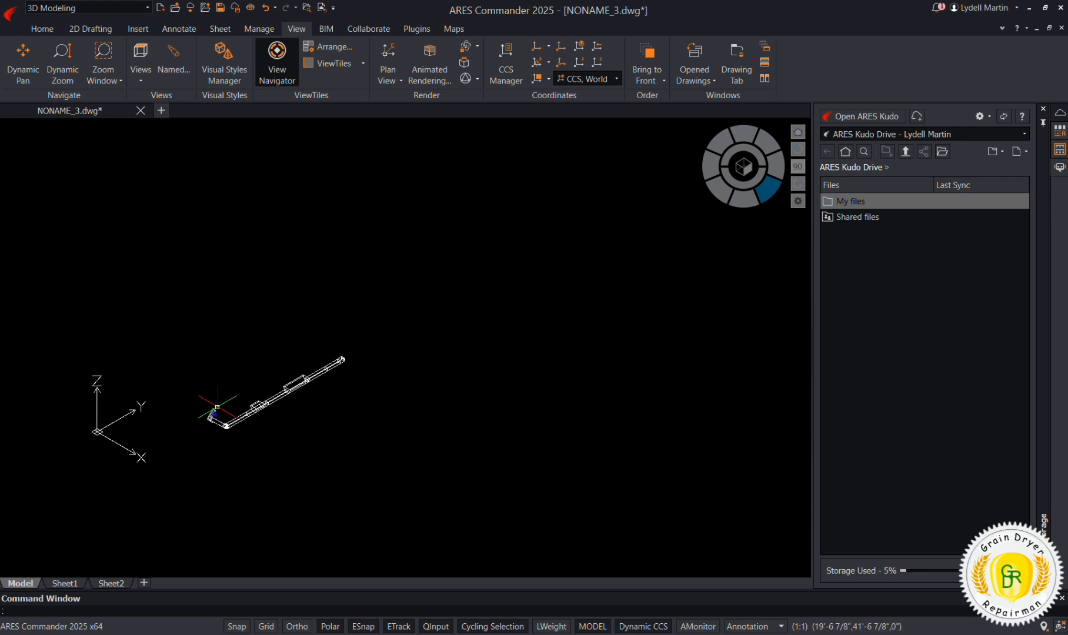
pyautogui.click(139, 29)
pyautogui.click(448, 55)
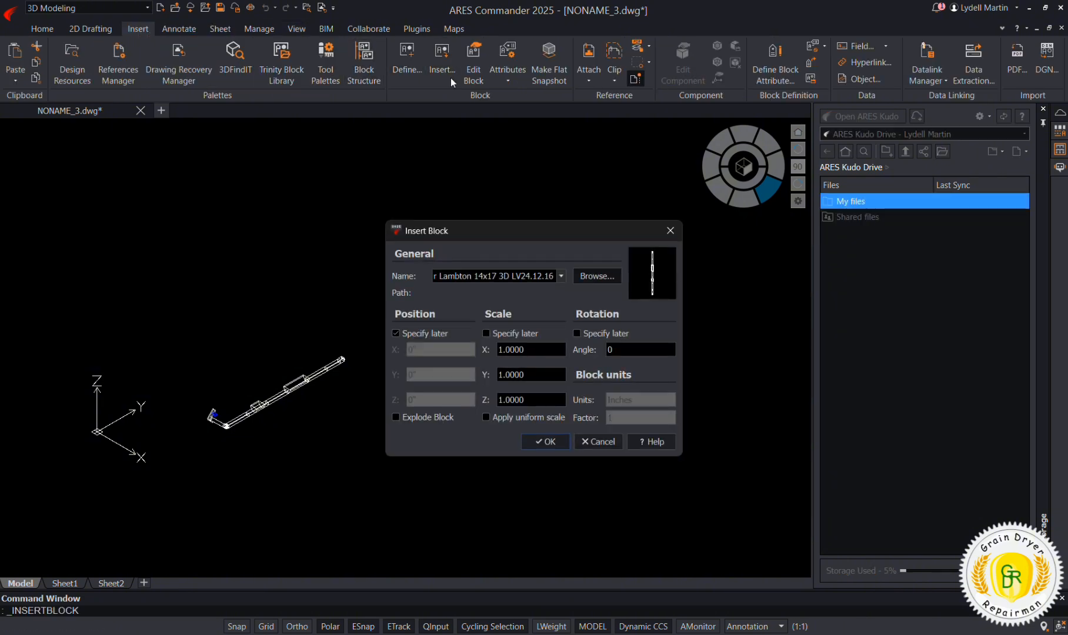
pyautogui.click(600, 276)
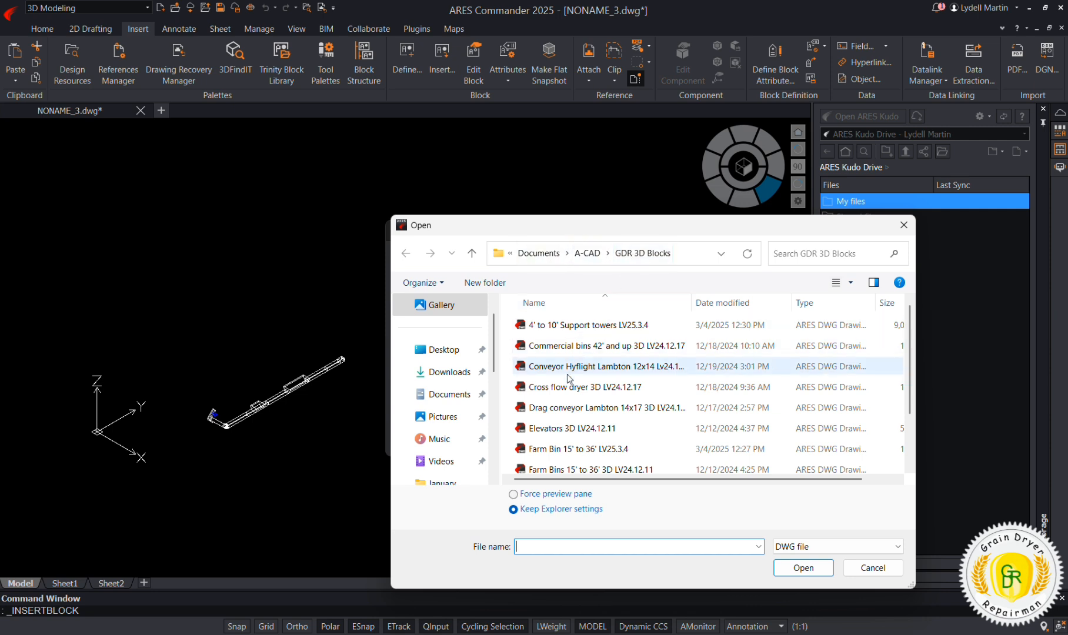
pyautogui.scroll(-1, 574, 426)
pyautogui.scroll(-1, 587, 420)
pyautogui.scroll(1, 588, 421)
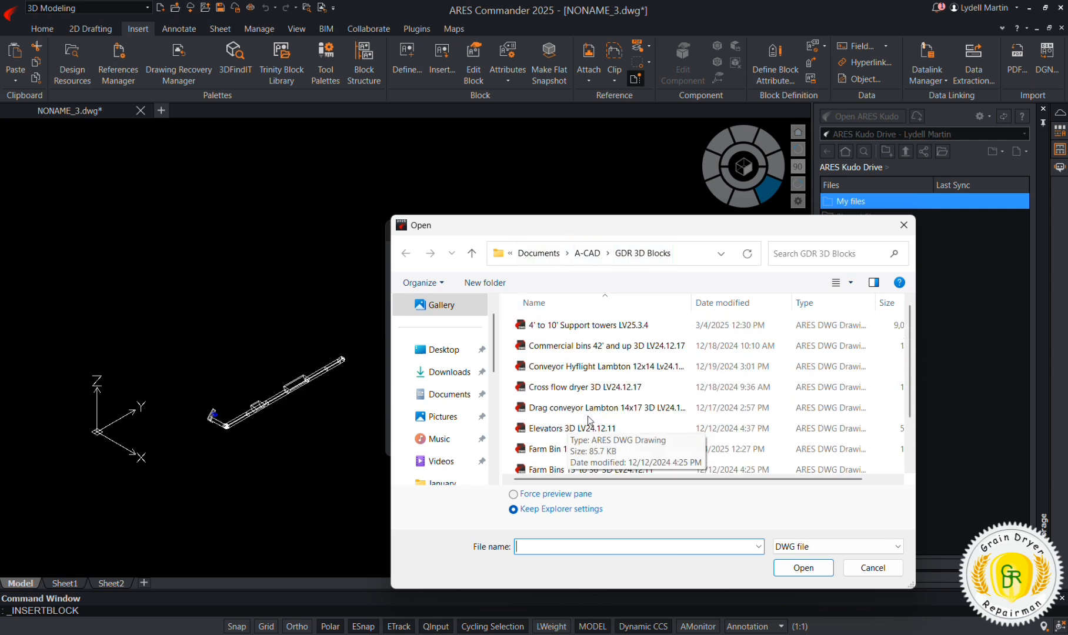
pyautogui.scroll(-1, 588, 420)
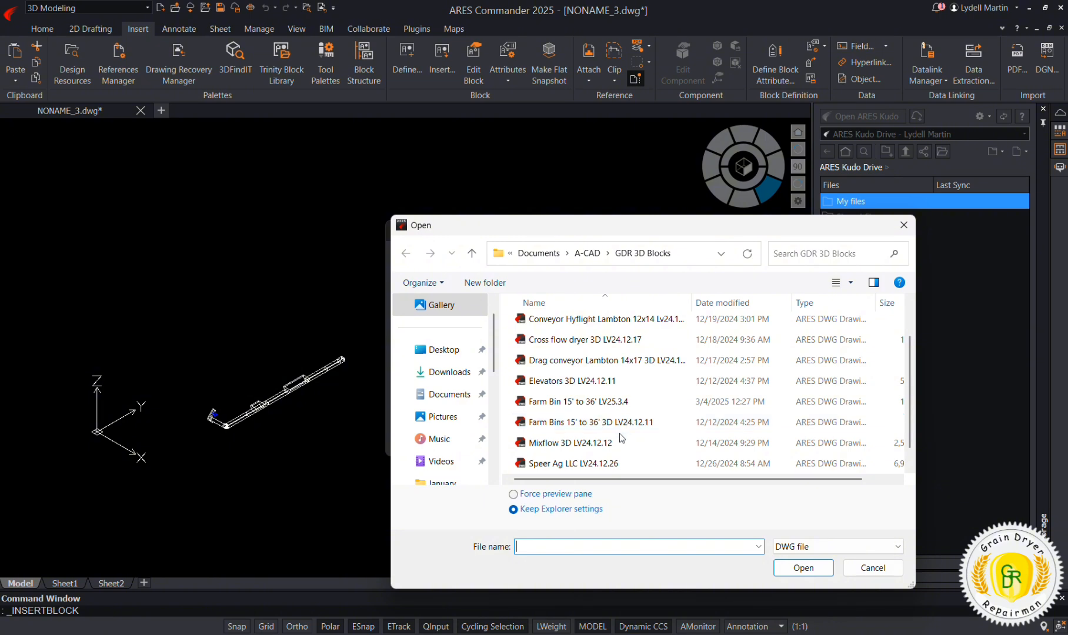
pyautogui.click(604, 402)
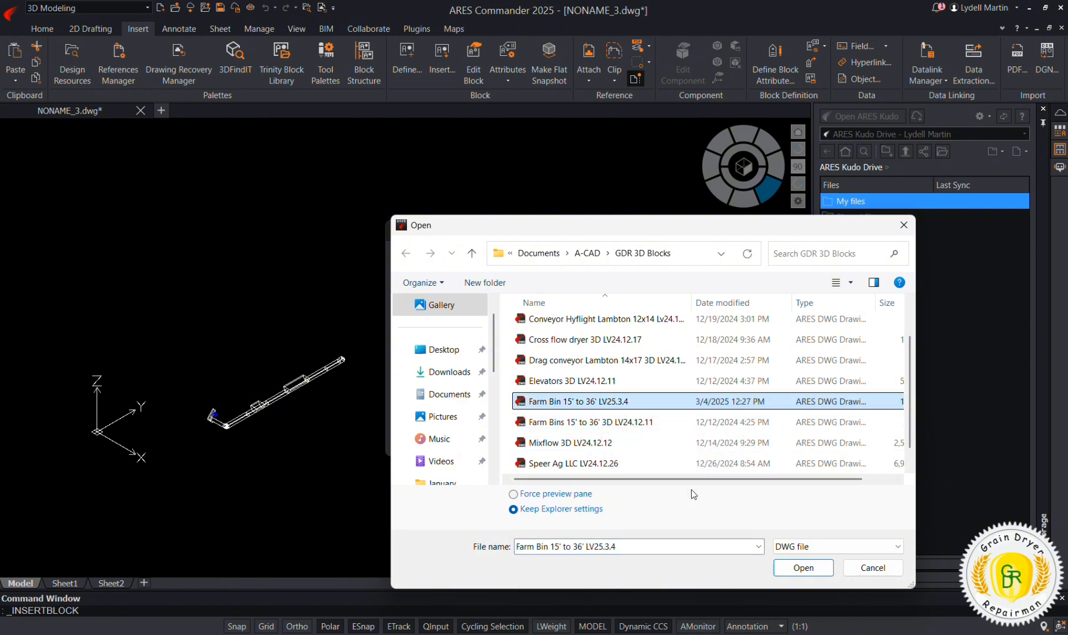
pyautogui.click(800, 564)
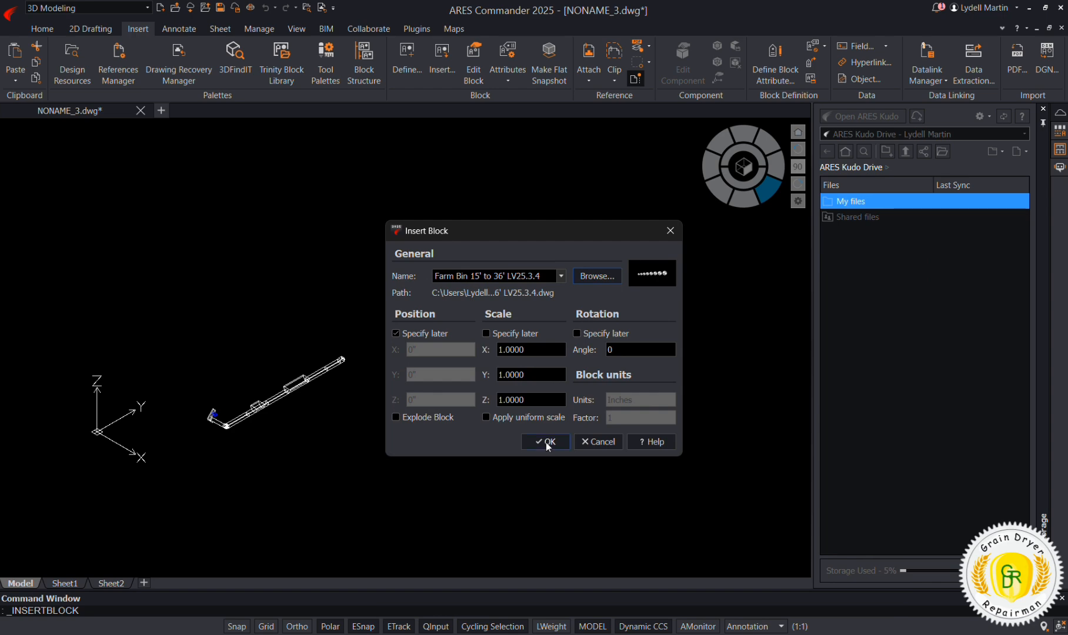
# Step: Insert the chosen farm bin block in the open area well away from the conveyor, at scale 1 and rotation 0
pyautogui.click(545, 441)
pyautogui.scroll(-2, 235, 276)
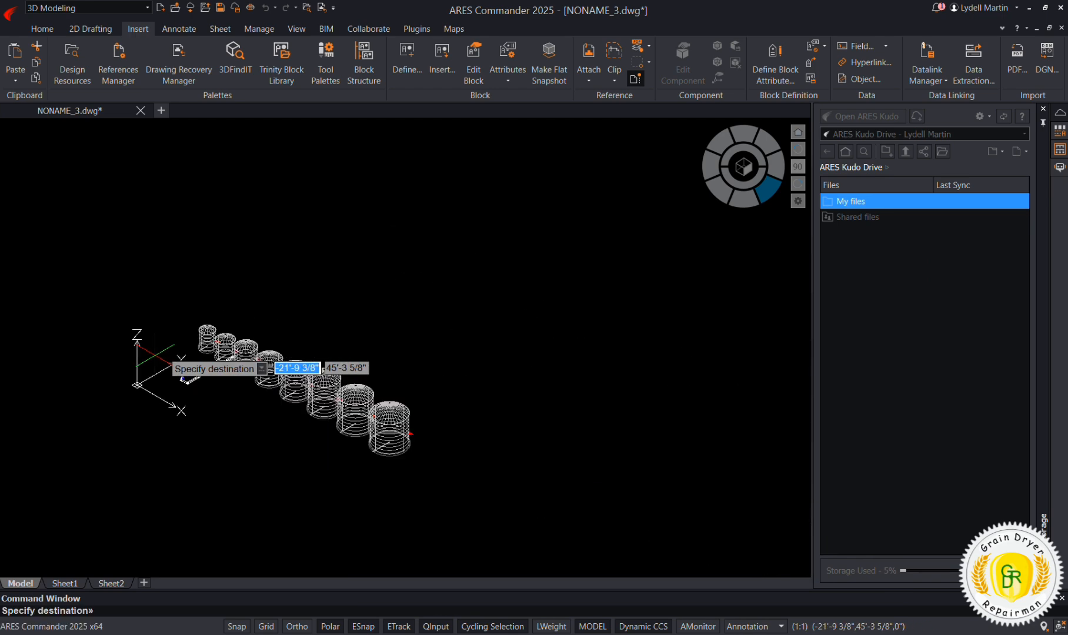
pyautogui.click(348, 320)
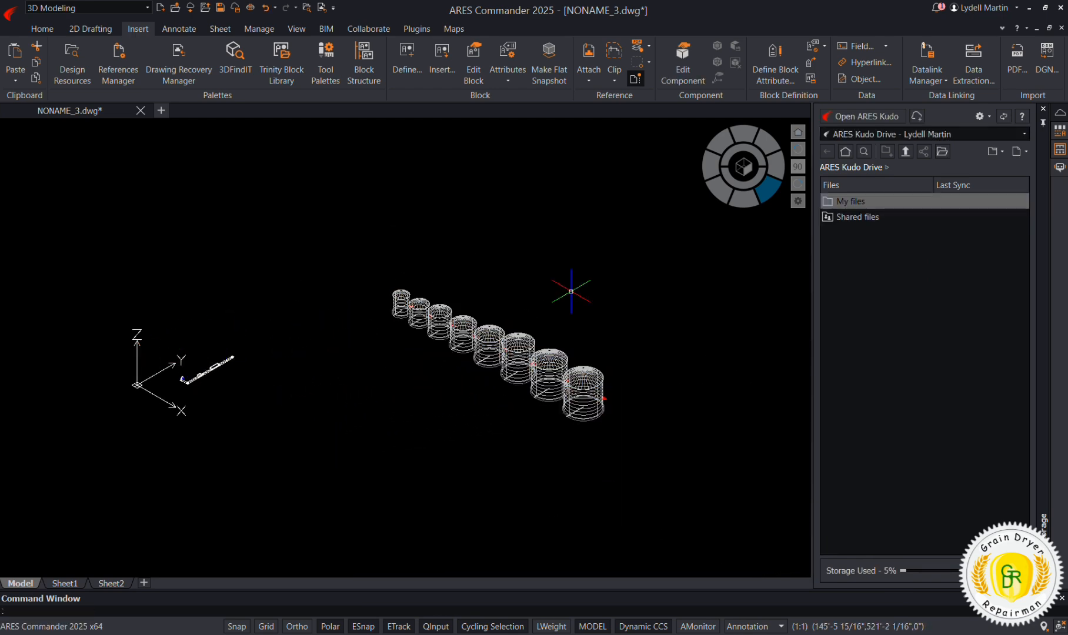
# Step: Switch to the top view and explode the inserted farm bin block into separate bins and labels
pyautogui.click(741, 153)
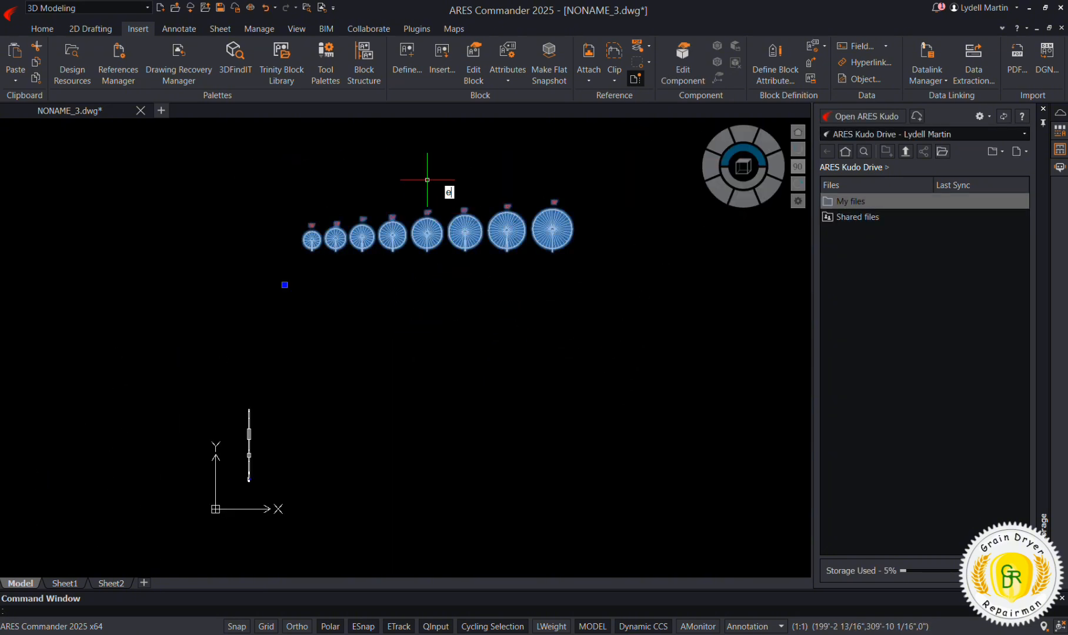
pyautogui.write('p')
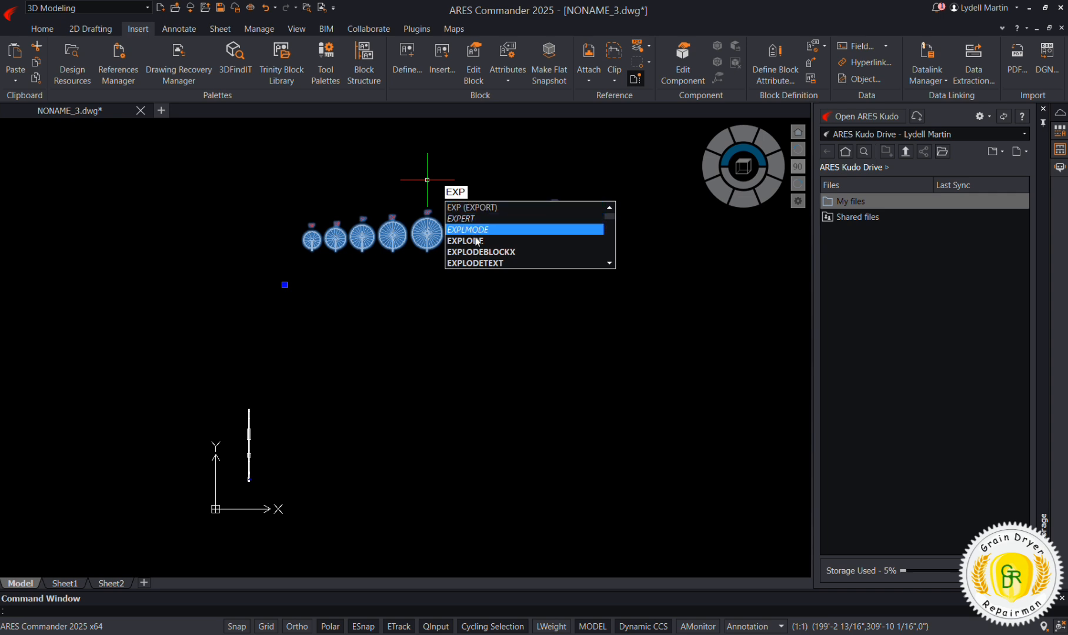
pyautogui.click(477, 242)
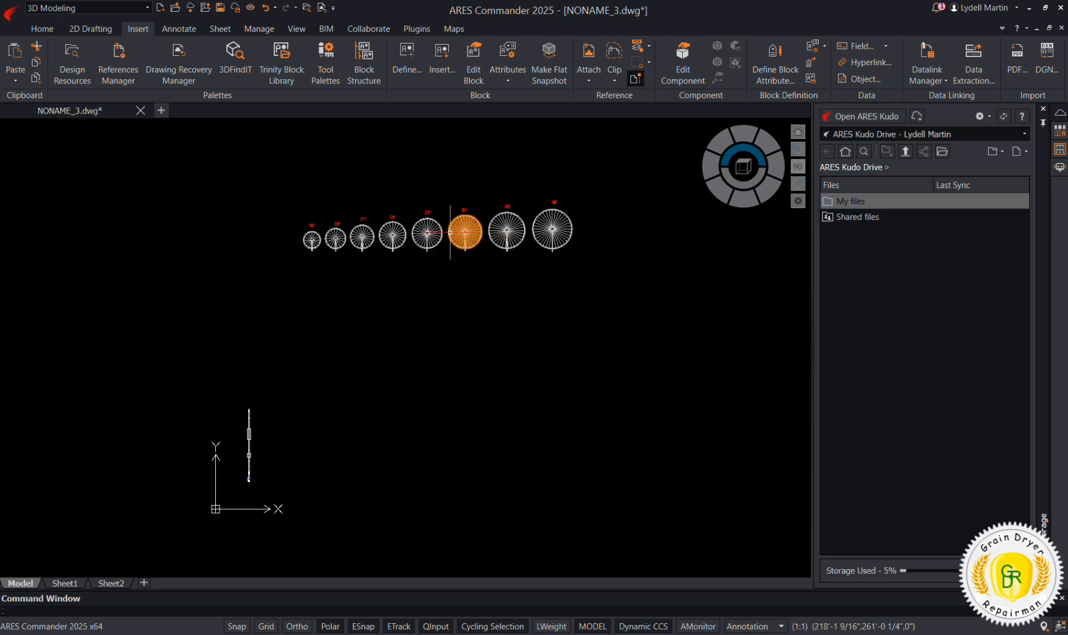
# Step: Move the 24' farm bin without its label out of the row to the open area on the conveyor's negative X side
pyautogui.scroll(5, 450, 233)
pyautogui.scroll(-2, 409, 214)
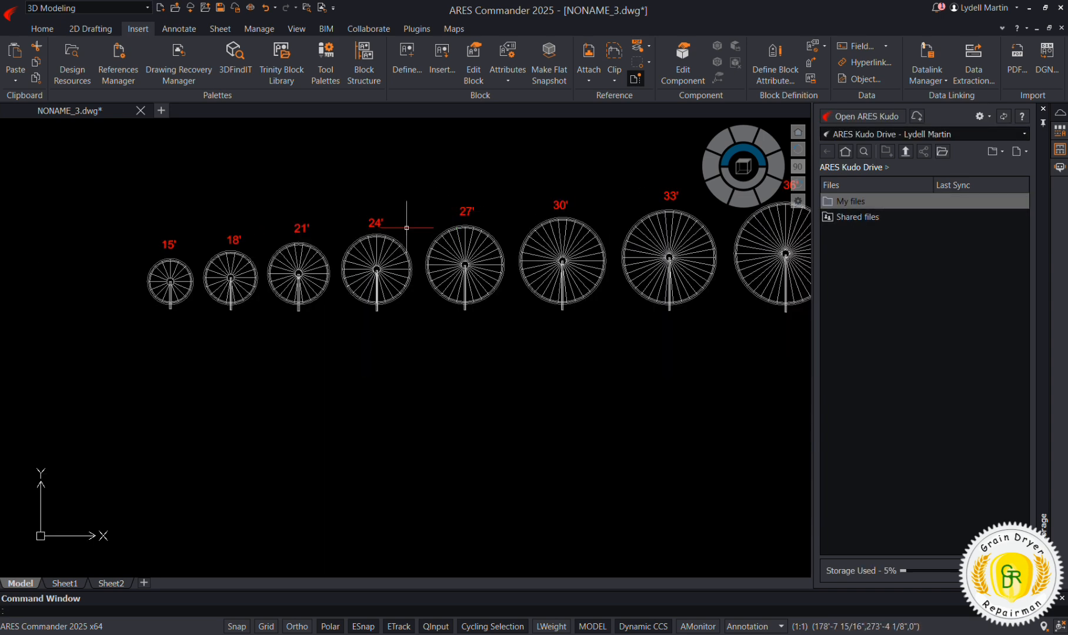
pyautogui.scroll(-3, 420, 216)
pyautogui.scroll(3, 353, 247)
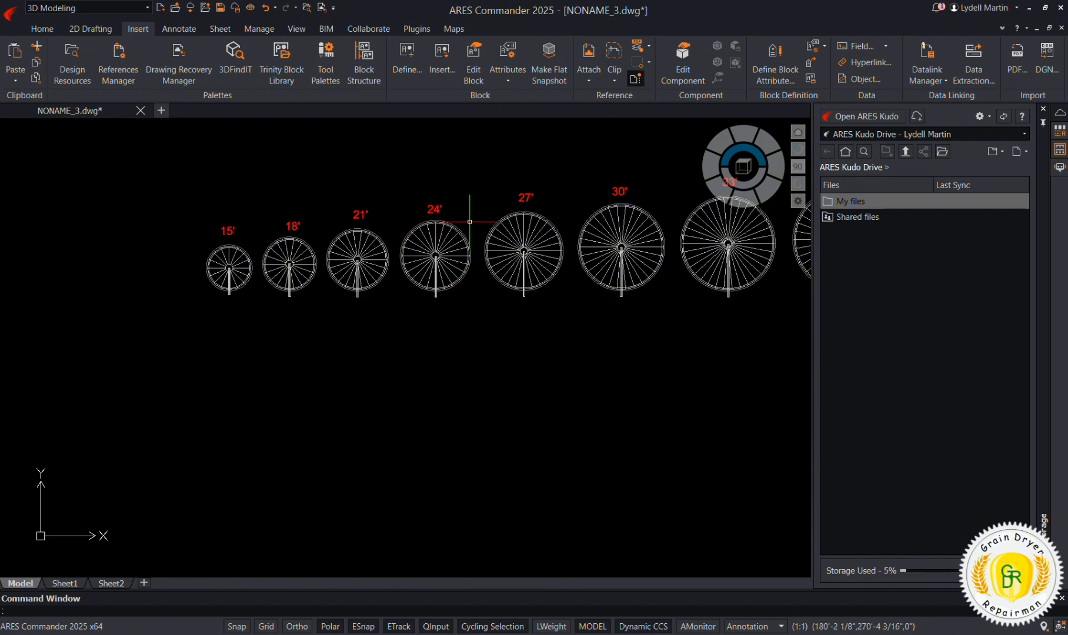
pyautogui.click(481, 218)
pyautogui.click(408, 341)
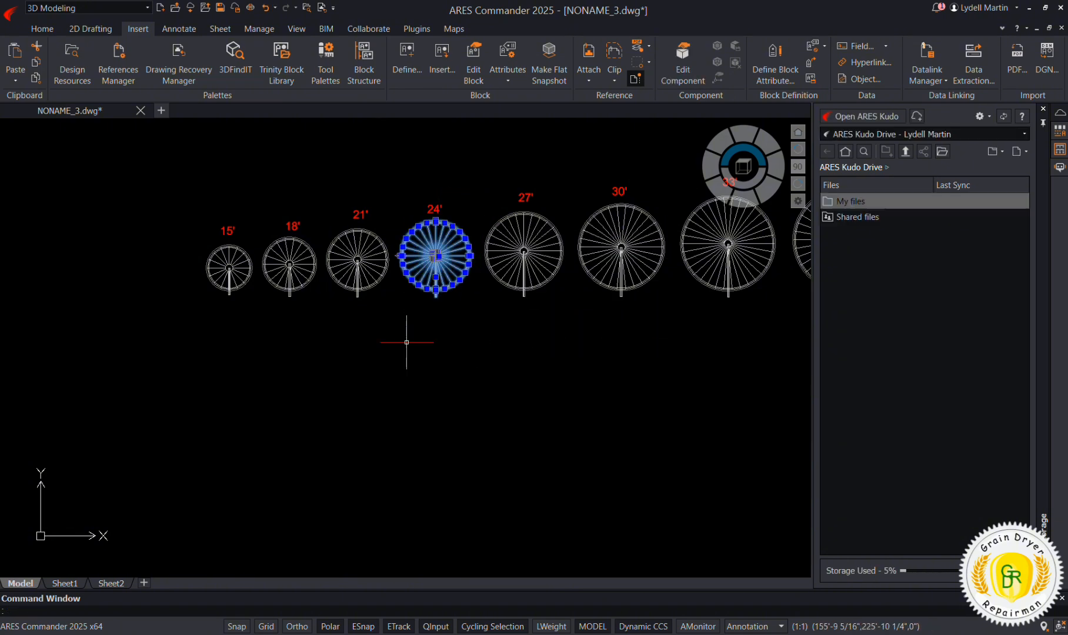
pyautogui.rightClick(406, 341)
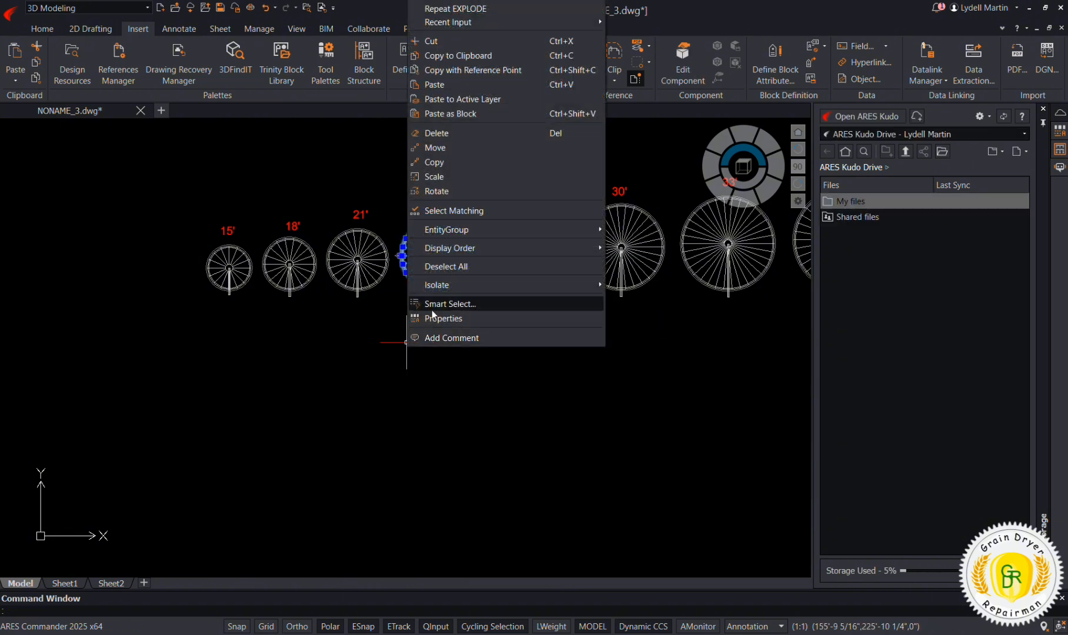
pyautogui.click(468, 147)
pyautogui.click(483, 348)
pyautogui.scroll(-5, 482, 329)
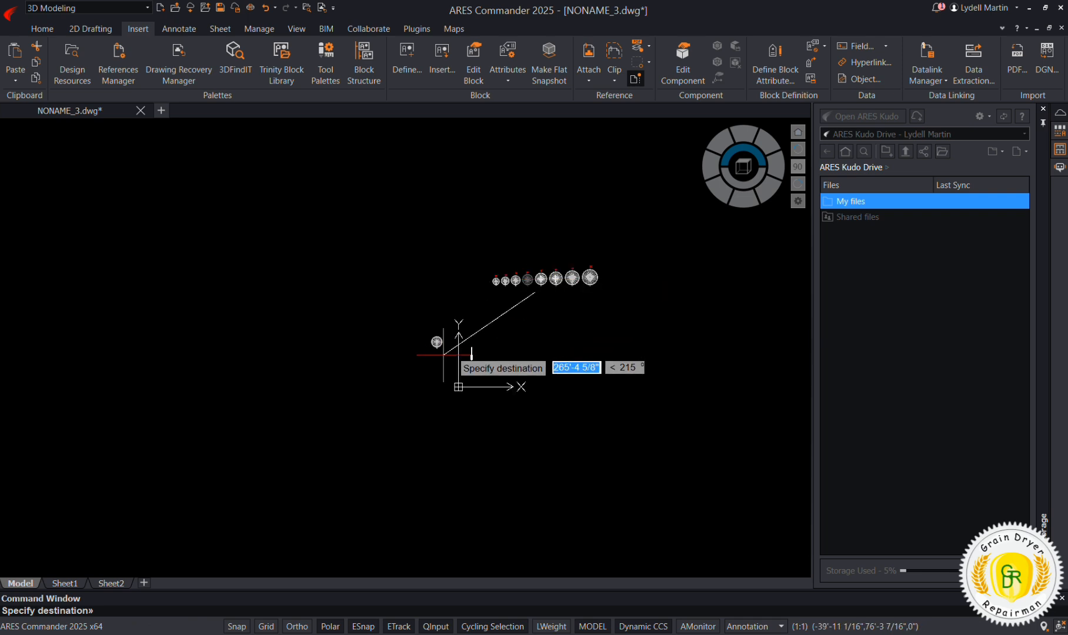
pyautogui.click(383, 318)
# Step: Move the 36' farm bin without its label to a spot between the relocated 24' bin and the conveyor
pyautogui.scroll(5, 588, 269)
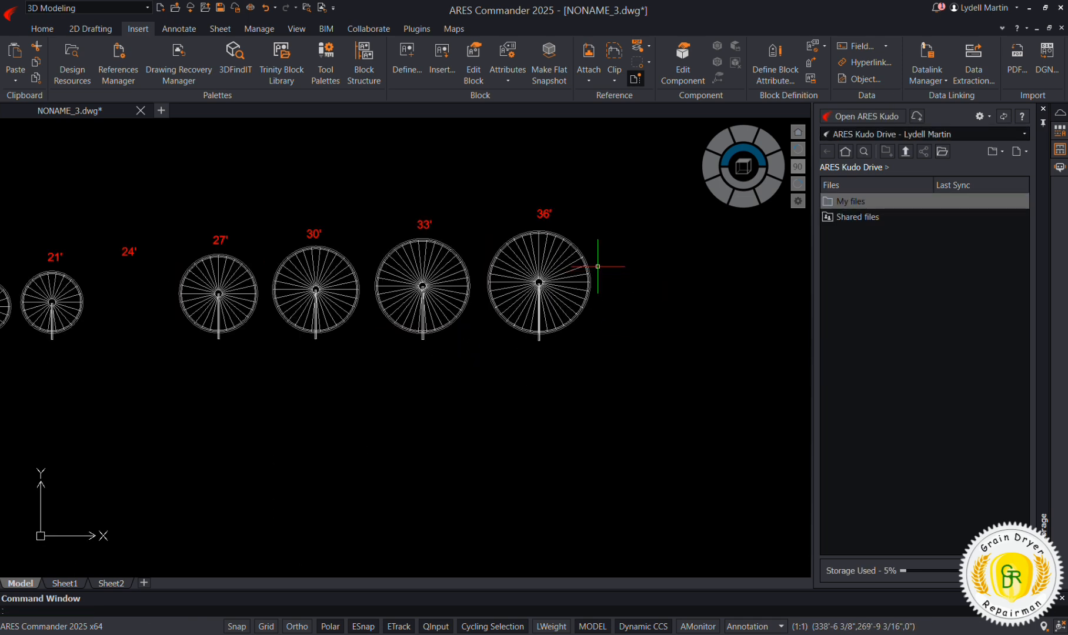
pyautogui.scroll(-3, 520, 286)
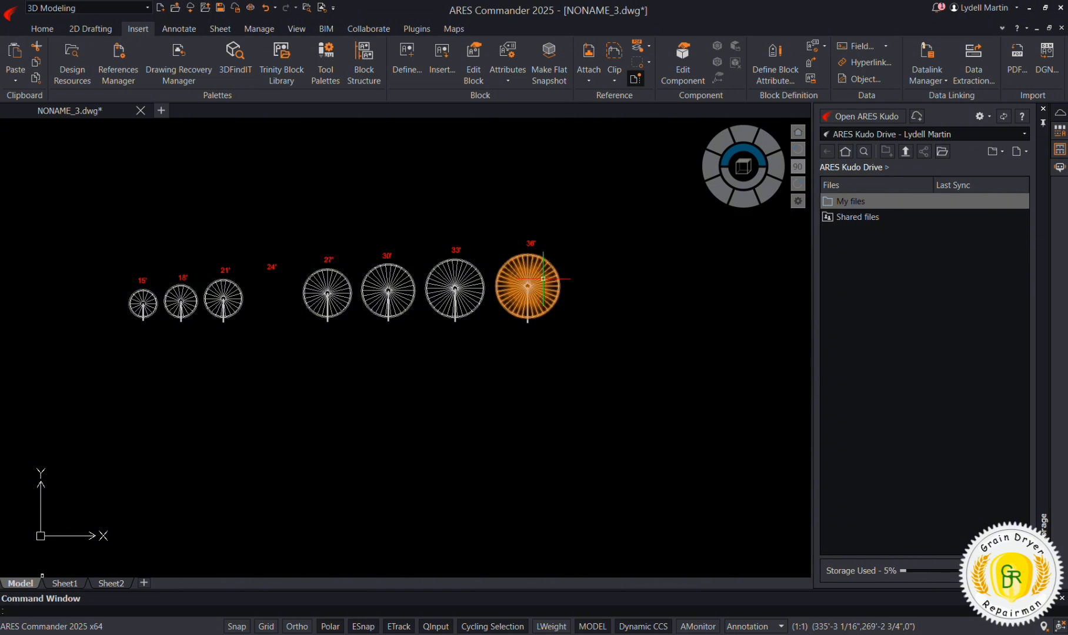
pyautogui.click(584, 252)
pyautogui.click(489, 368)
pyautogui.rightClick(490, 368)
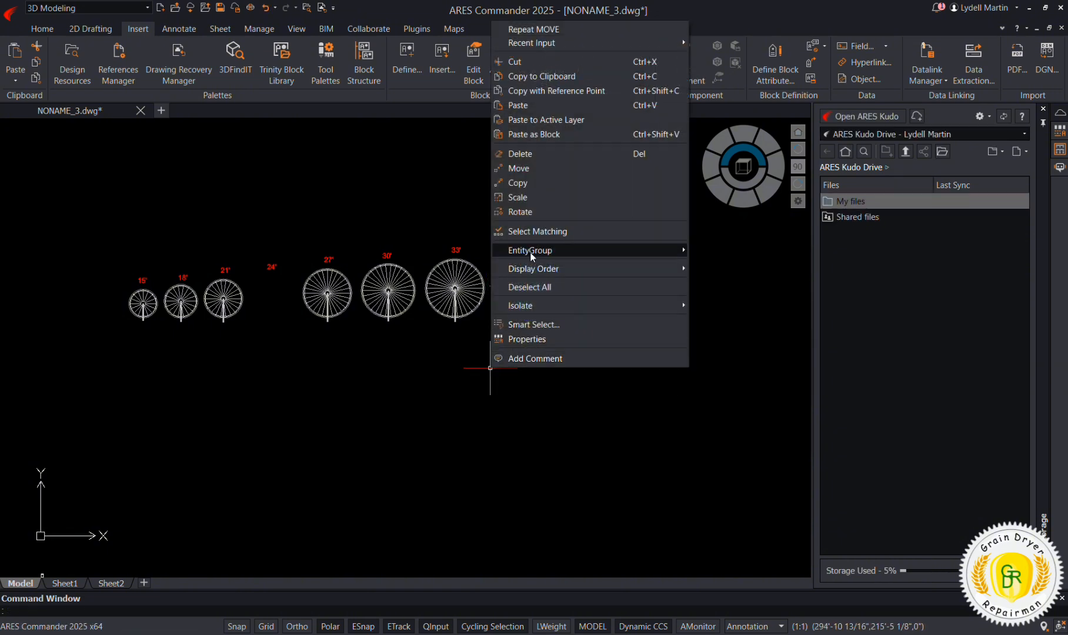
pyautogui.click(535, 163)
pyautogui.click(598, 343)
pyautogui.scroll(-5, 597, 343)
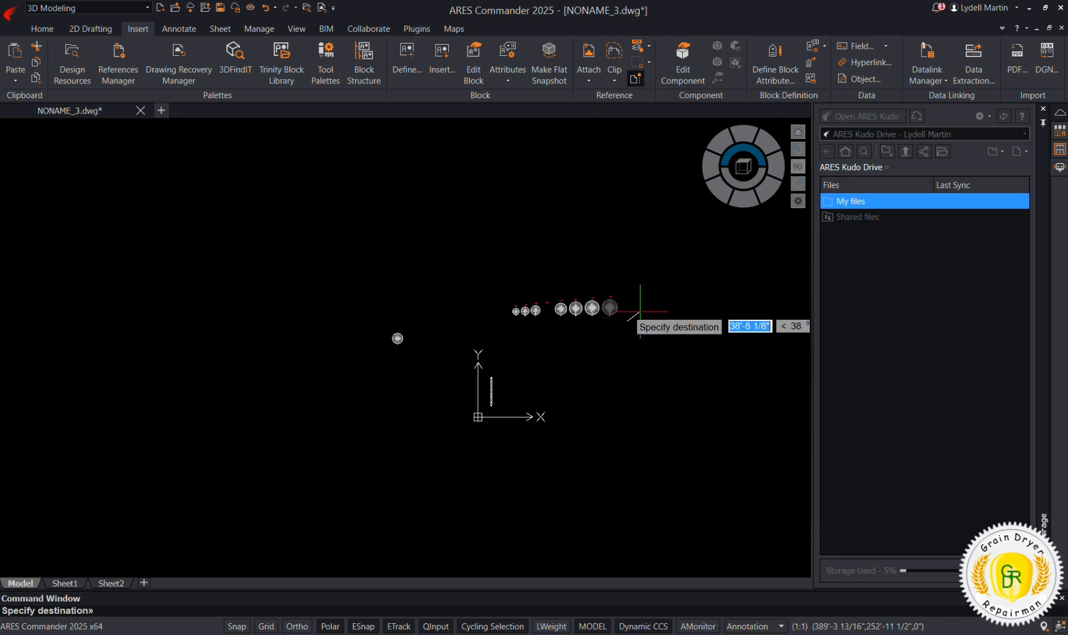
pyautogui.click(462, 353)
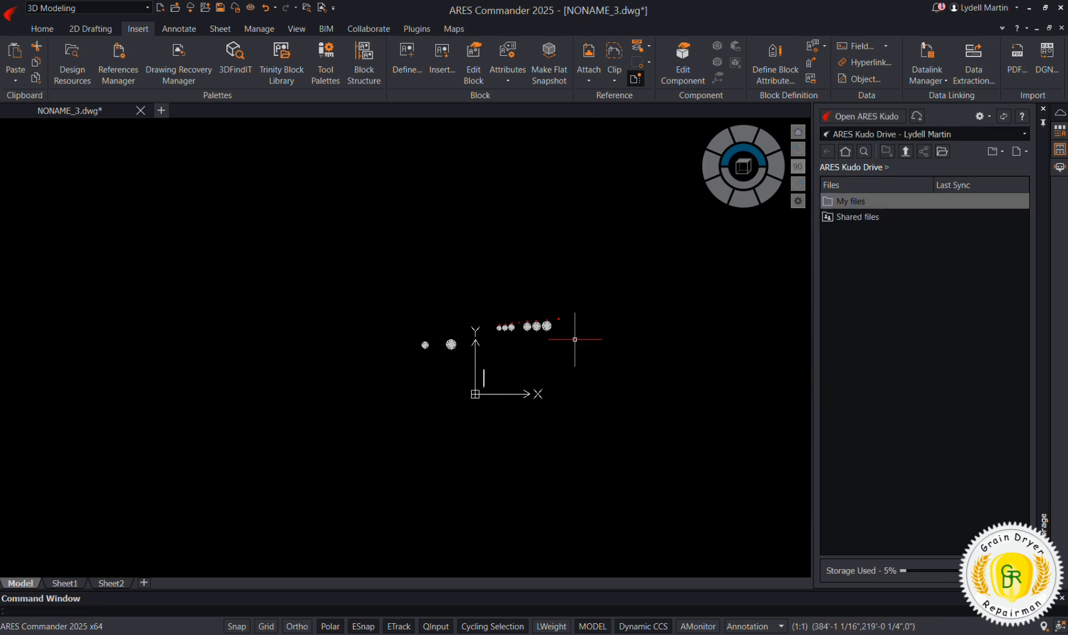
# Step: Delete the farm bins and size labels remaining in the original row
pyautogui.scroll(6, 576, 315)
pyautogui.click(703, 254)
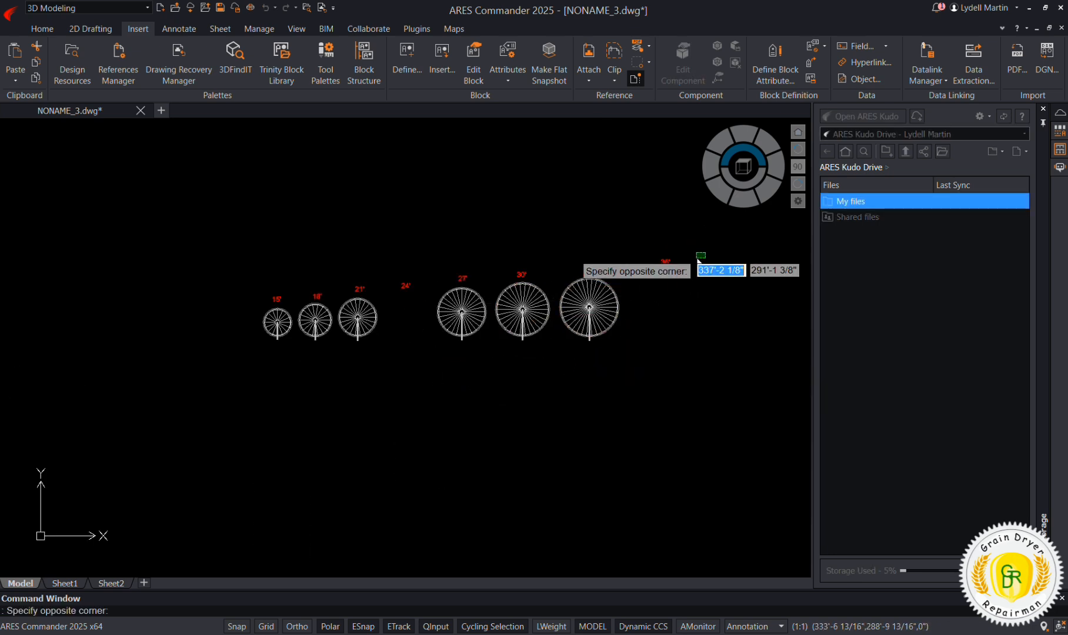
pyautogui.click(227, 396)
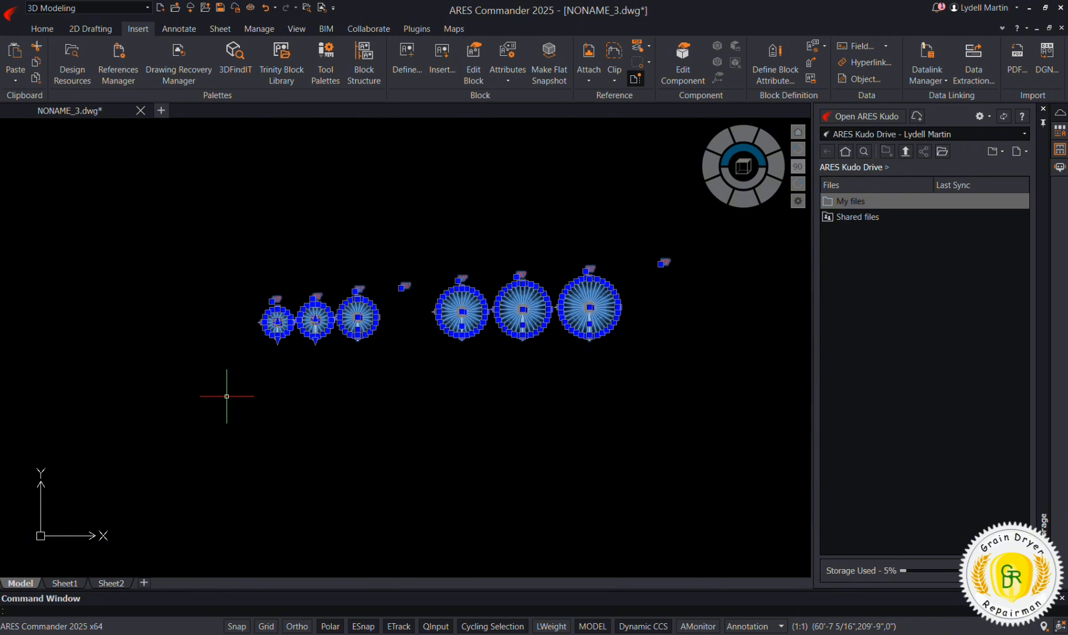
pyautogui.press('Delete')
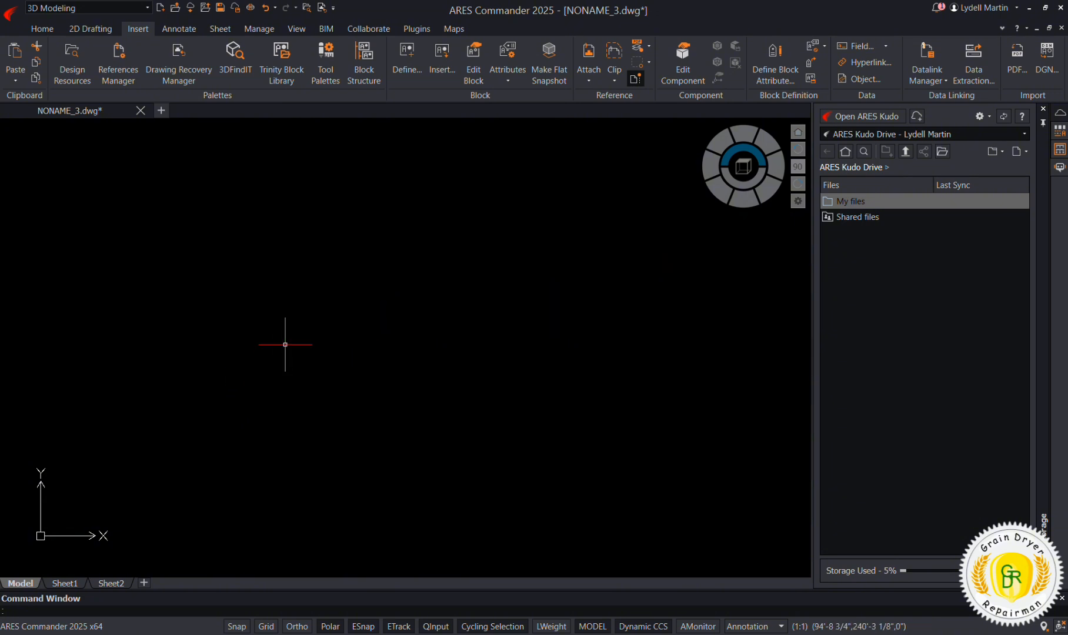
# Step: Insert the drawing "Commercial bins 42' and up 3D LV24.12.17" from the GDR 3D Blocks folder in the empty area away from the conveyor
pyautogui.click(442, 59)
pyautogui.click(586, 276)
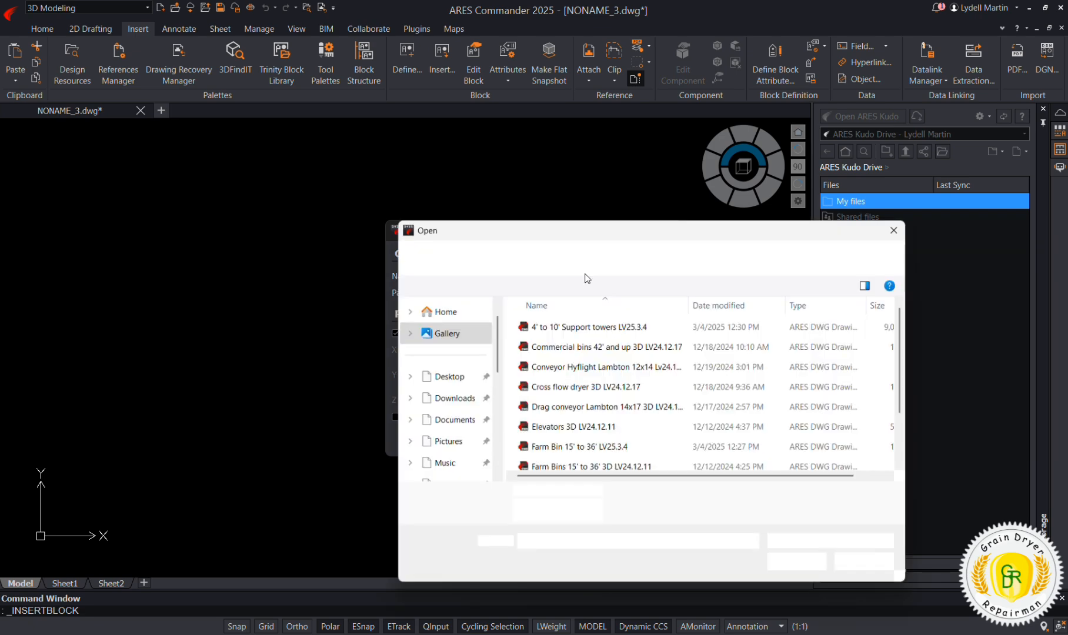
pyautogui.click(565, 344)
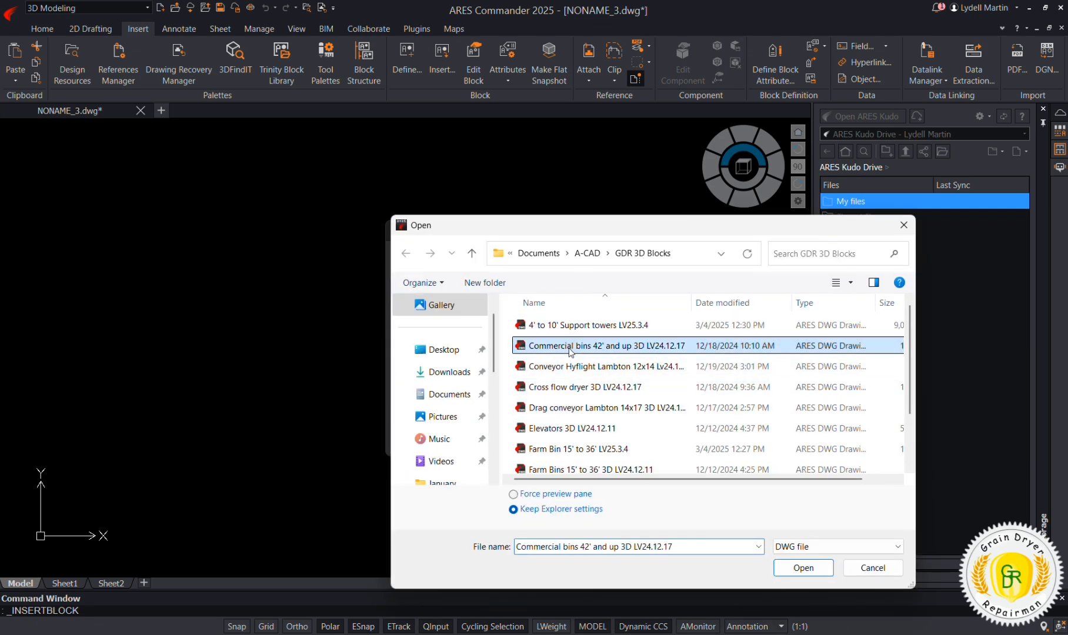
pyautogui.click(810, 569)
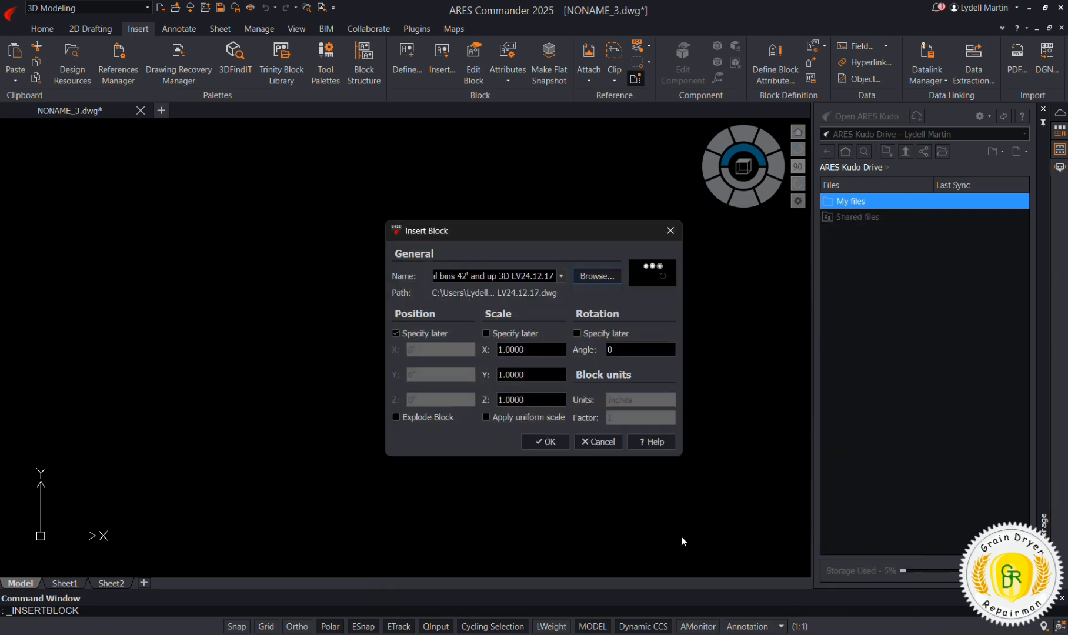
pyautogui.click(545, 442)
pyautogui.scroll(-3, 411, 447)
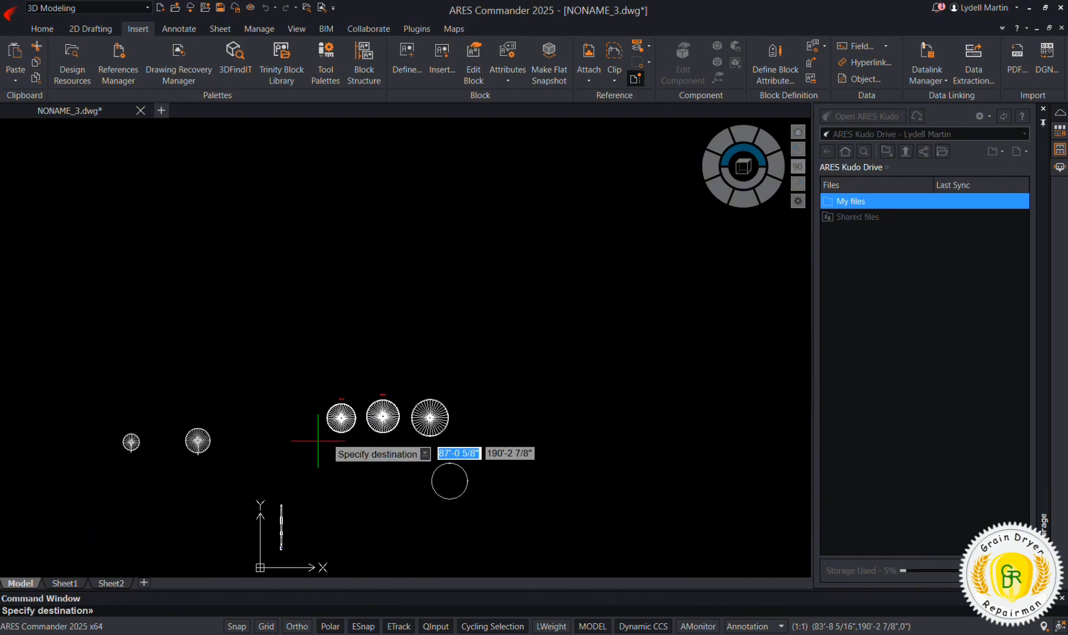
pyautogui.click(442, 368)
# Step: Explode the inserted commercial bins block into separate bins and labels
pyautogui.scroll(5, 470, 341)
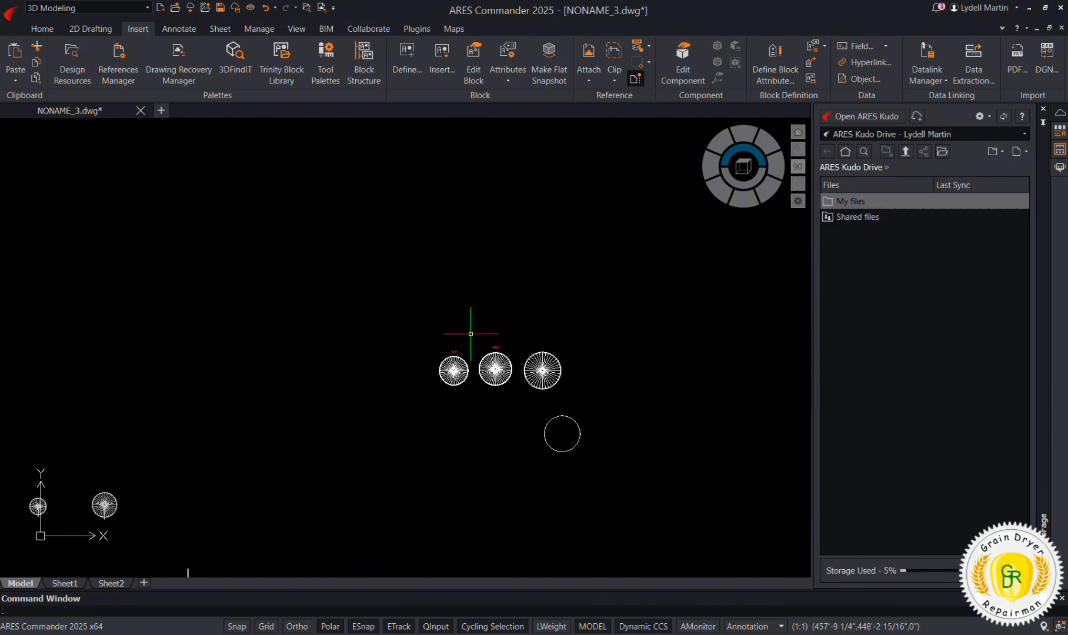
pyautogui.scroll(-4, 482, 350)
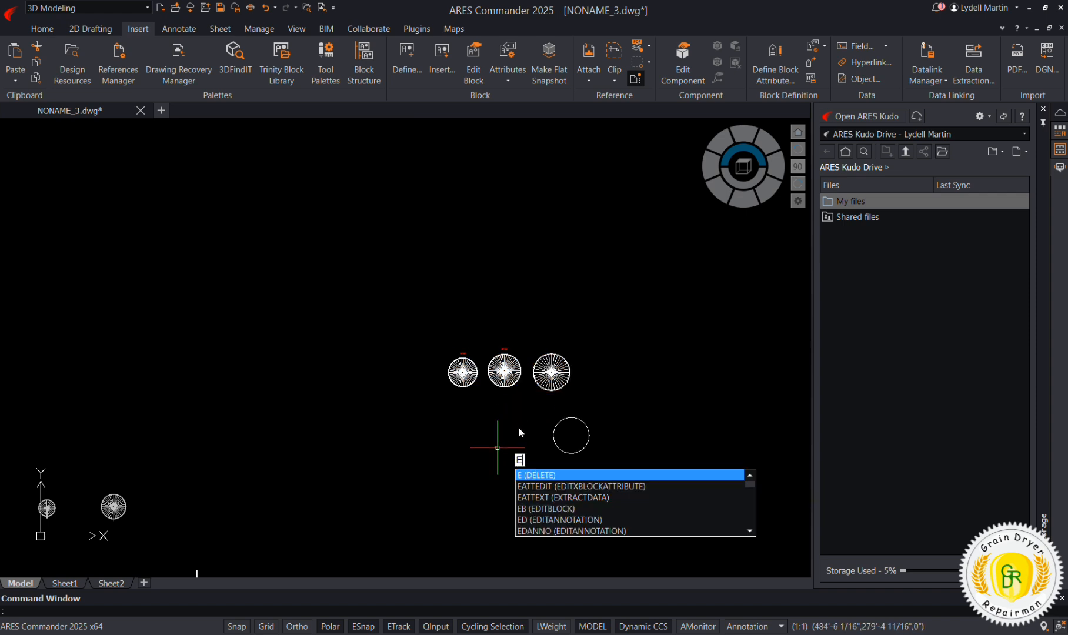
pyautogui.press('Return')
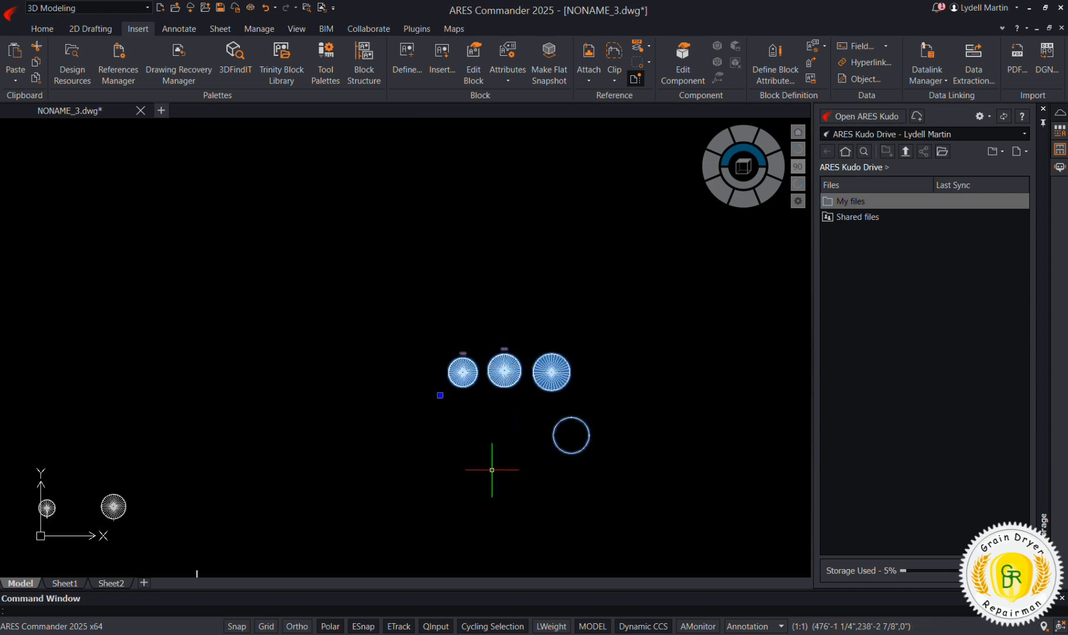
pyautogui.write('exp')
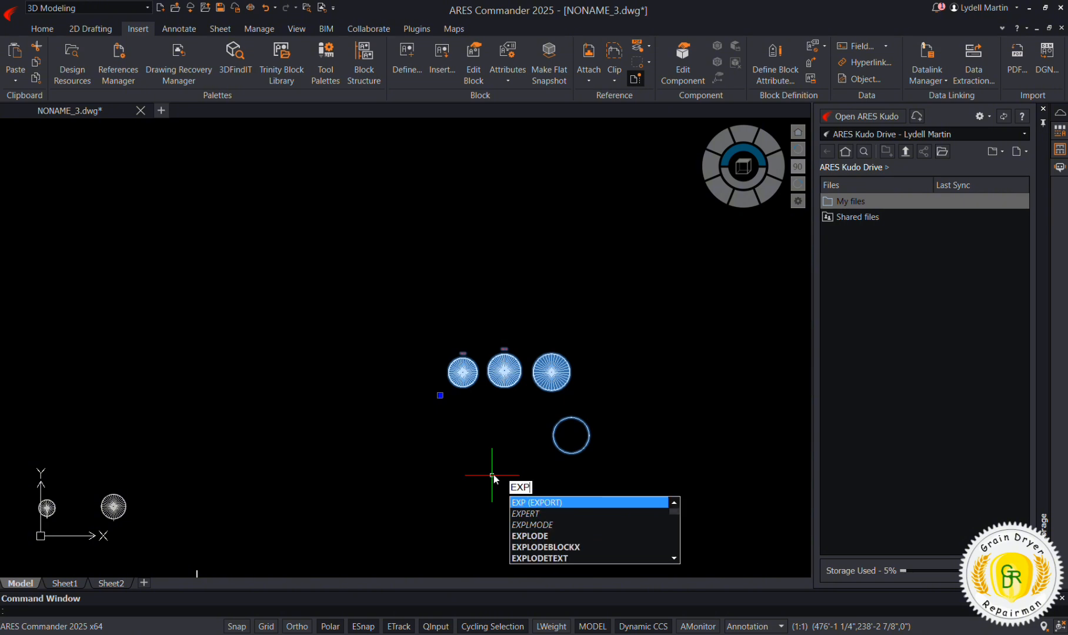
pyautogui.press('Return')
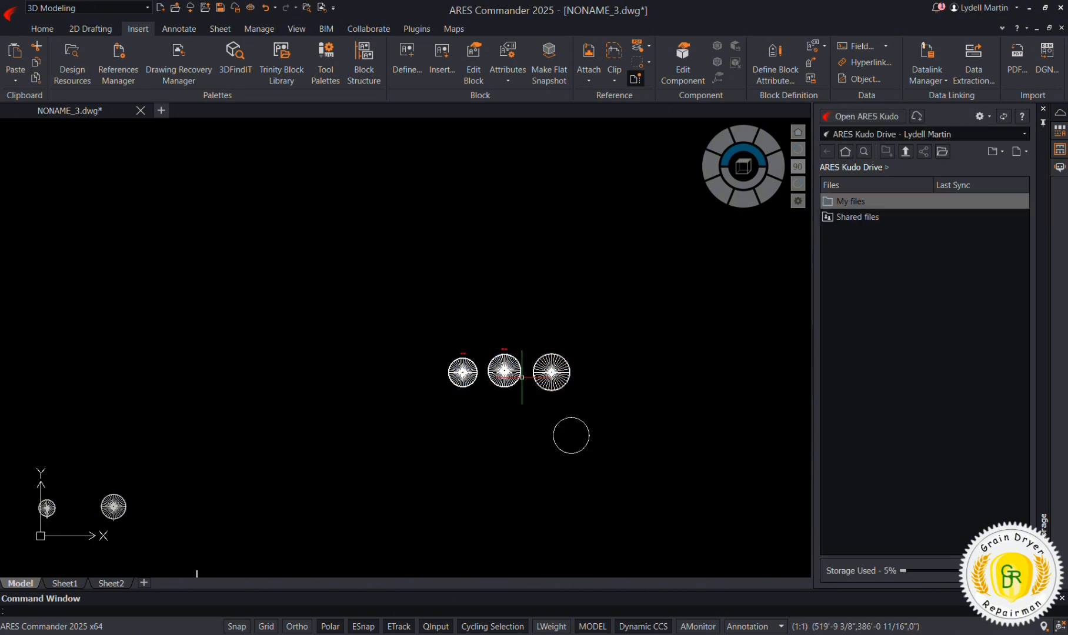
# Step: Move the 48' commercial bin without its label to just past the conveyor's far end, near the 36' farm bin
pyautogui.scroll(6, 504, 357)
pyautogui.scroll(-6, 504, 356)
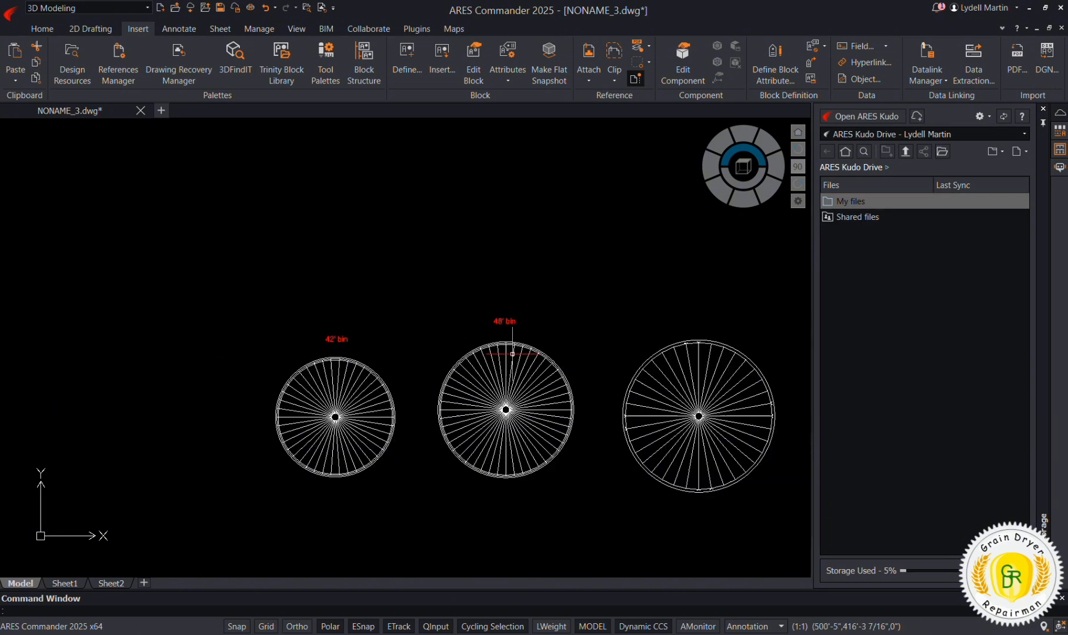
pyautogui.click(559, 343)
pyautogui.click(500, 428)
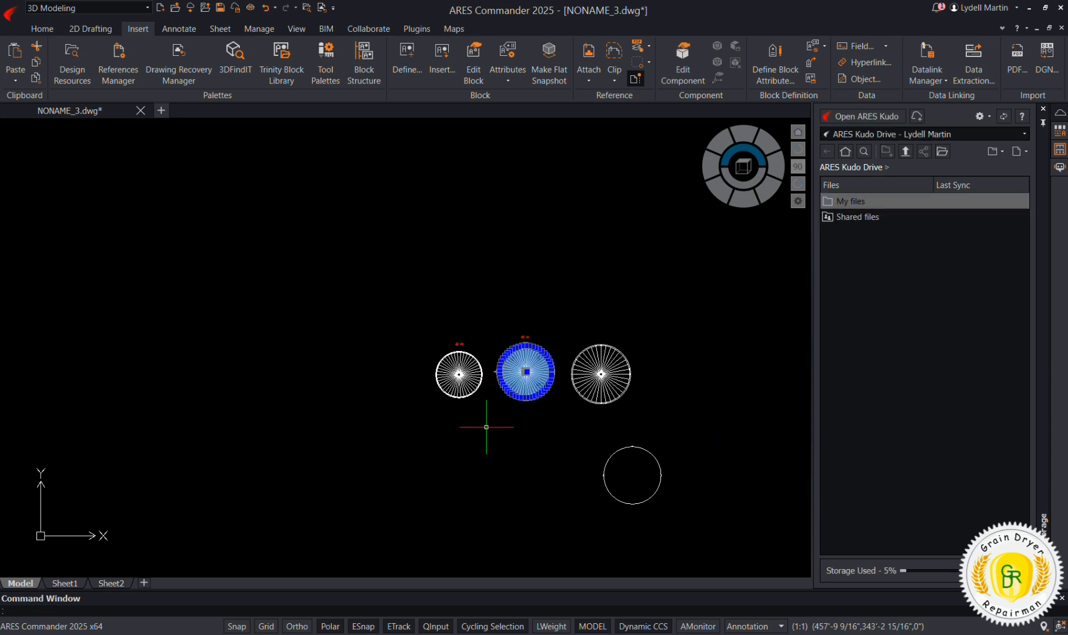
pyautogui.rightClick(495, 456)
pyautogui.click(533, 270)
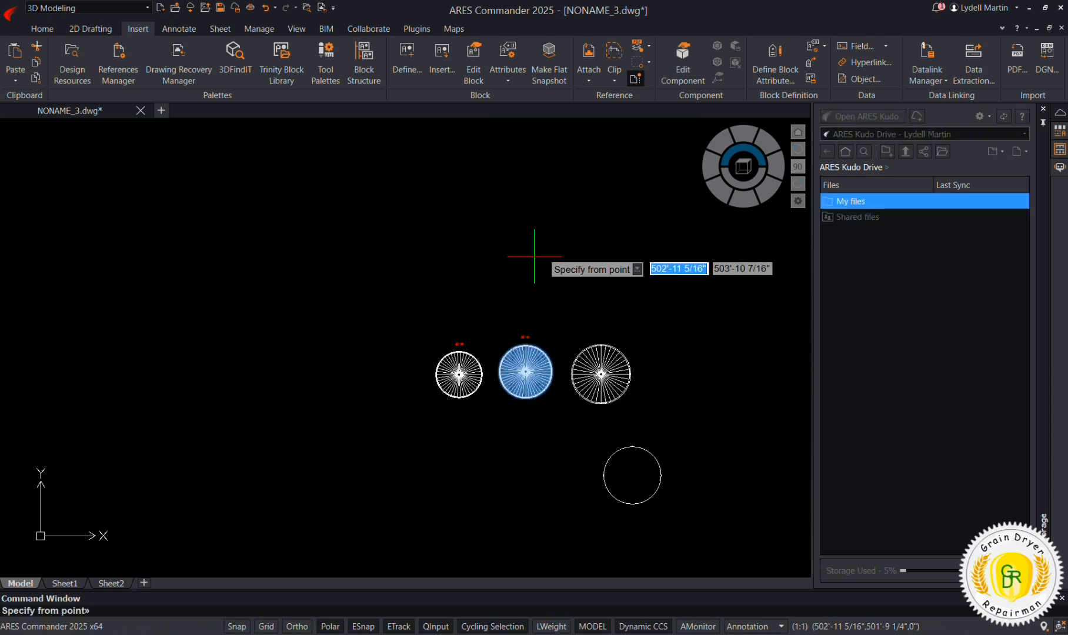
pyautogui.click(520, 442)
pyautogui.scroll(-6, 594, 412)
pyautogui.click(487, 417)
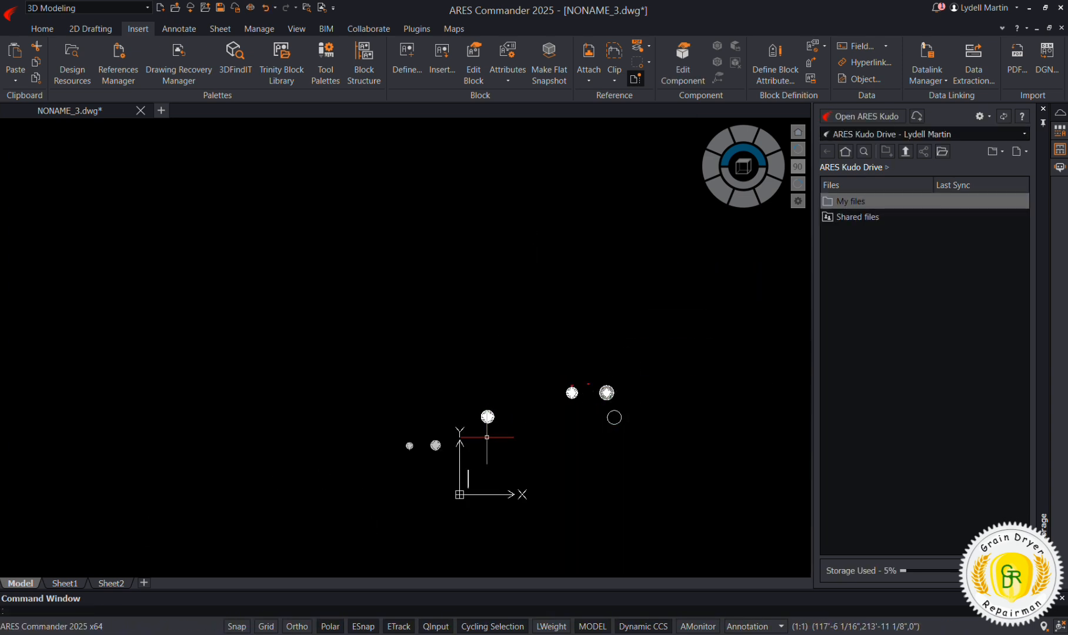
# Step: Delete the leftover commercial bins, the plain circle and the size labels from the exploded block
pyautogui.click(702, 332)
pyautogui.click(541, 458)
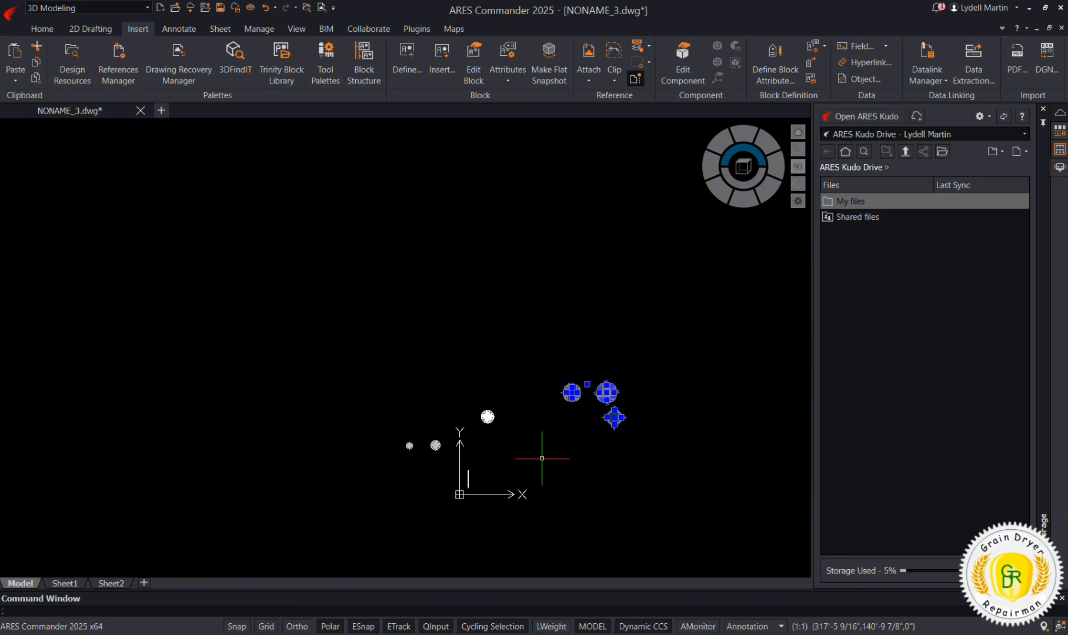
pyautogui.press('Delete')
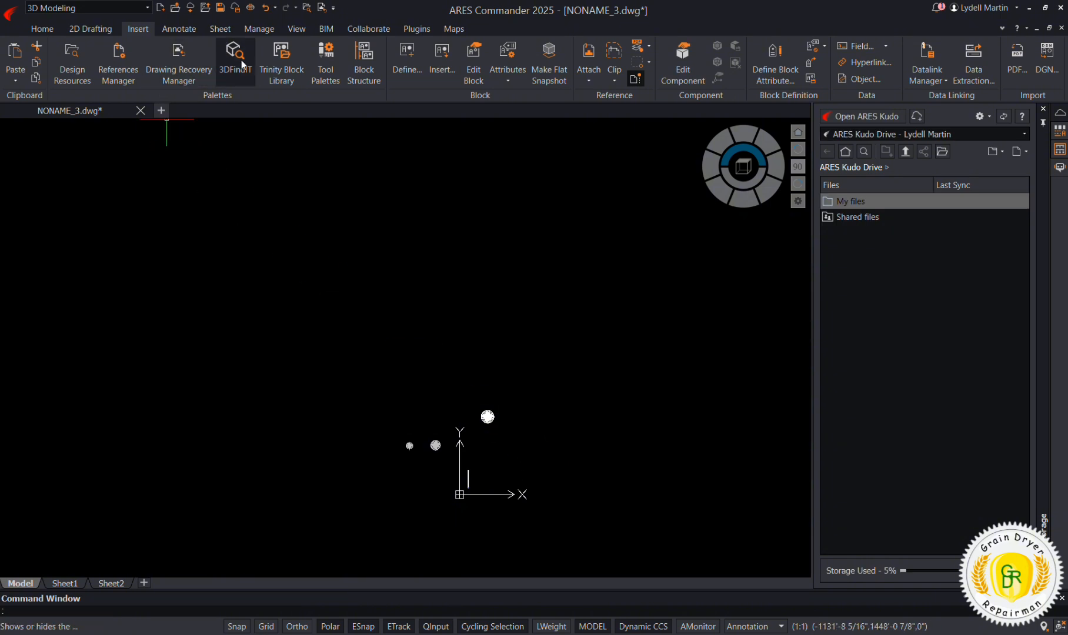
# Step: Insert the drawing "Elevators 3D LV24.12.11" from the GDR 3D Blocks folder in the empty area beyond the 48' commercial bin
pyautogui.click(441, 59)
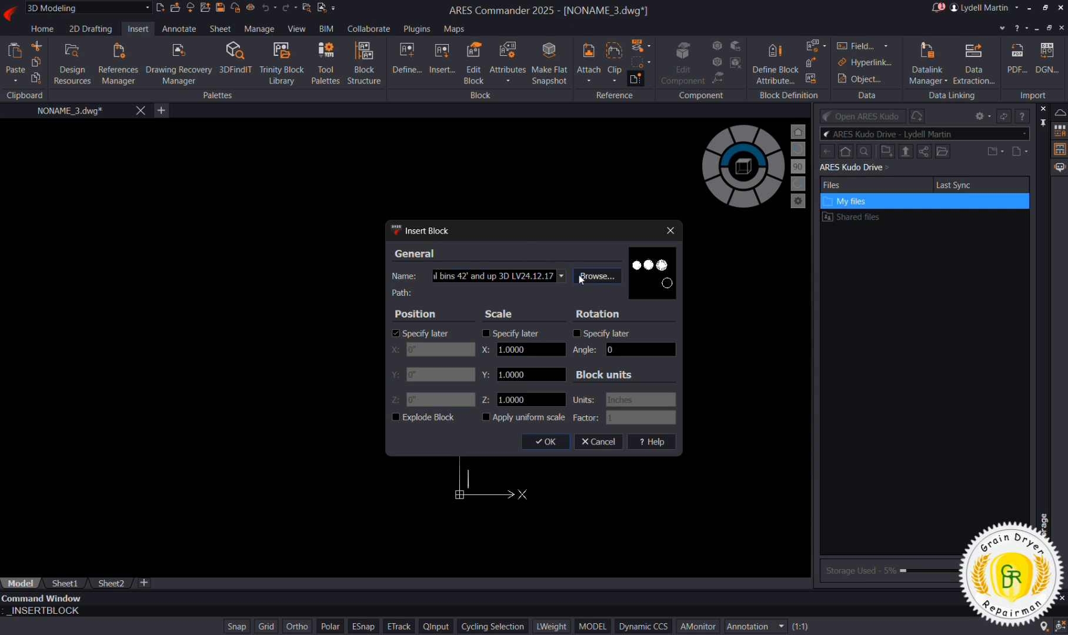
pyautogui.click(597, 277)
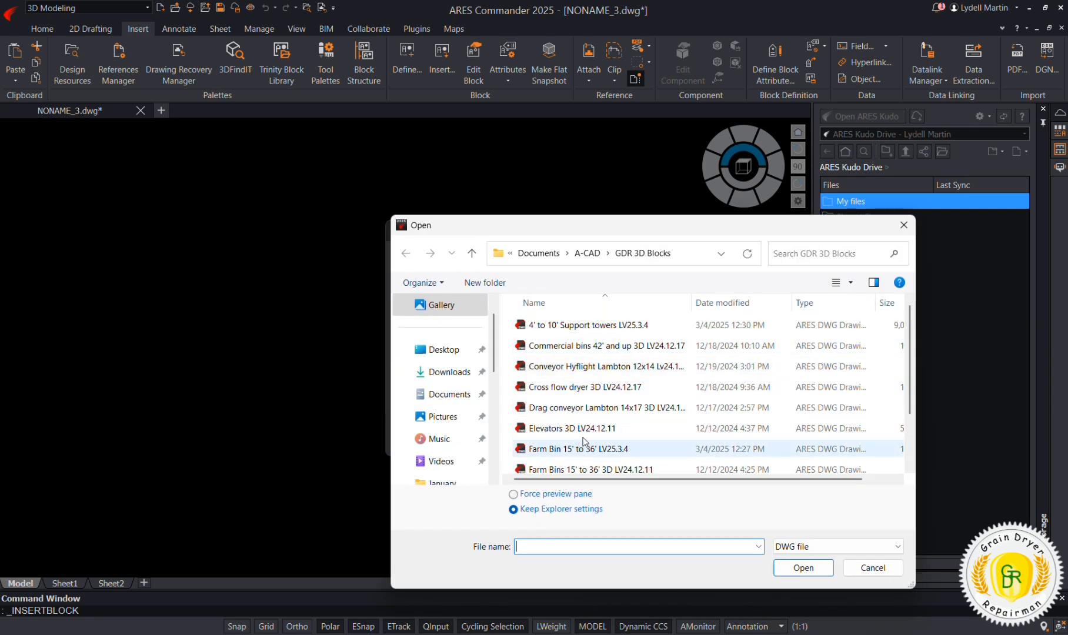
pyautogui.scroll(-1, 591, 374)
pyautogui.scroll(-1, 591, 375)
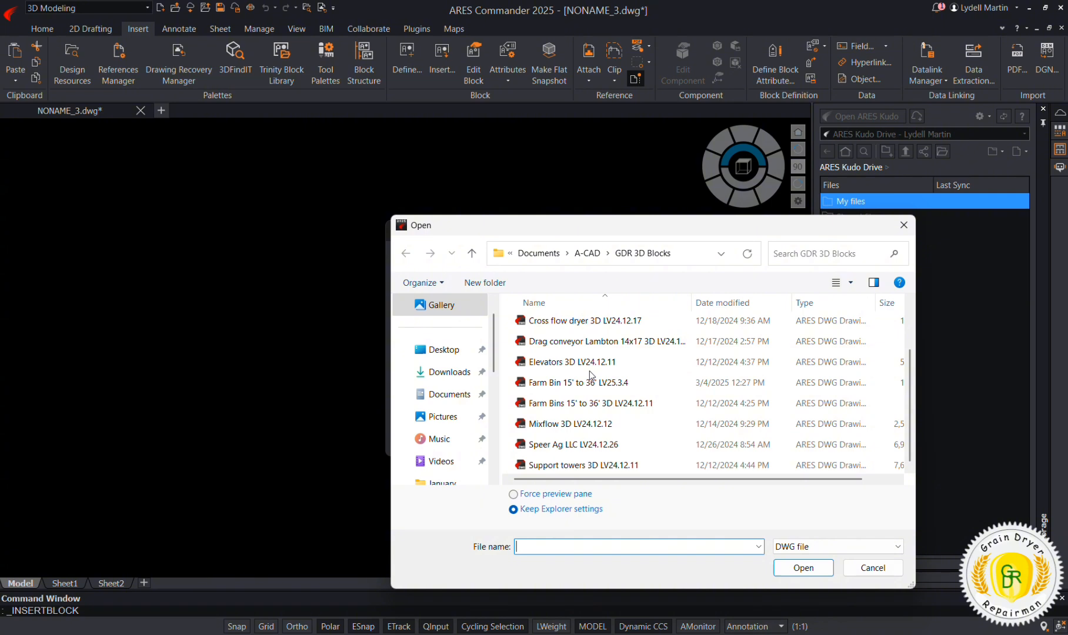
pyautogui.scroll(1, 590, 374)
pyautogui.click(582, 403)
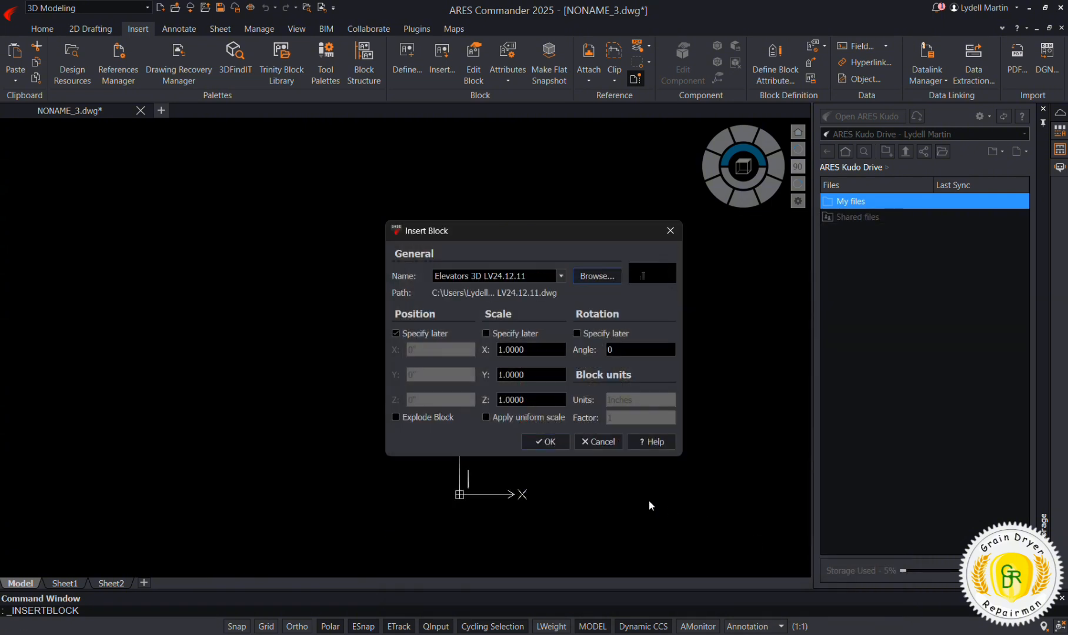
pyautogui.click(545, 441)
pyautogui.click(555, 399)
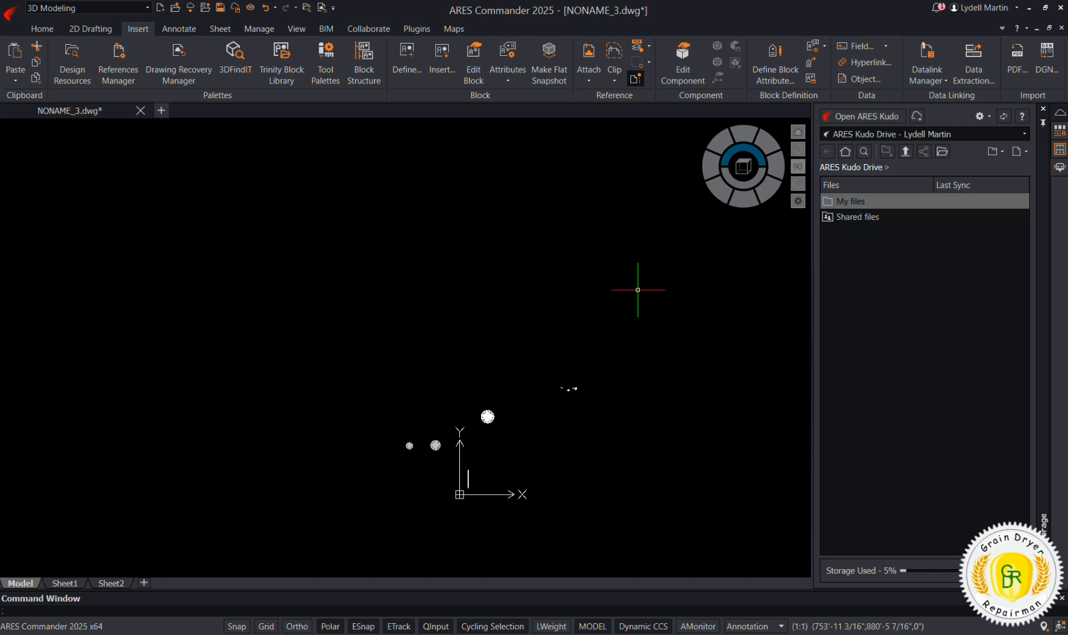
# Step: Switch to an isometric view and explode the inserted elevators block into separate elevators
pyautogui.click(764, 190)
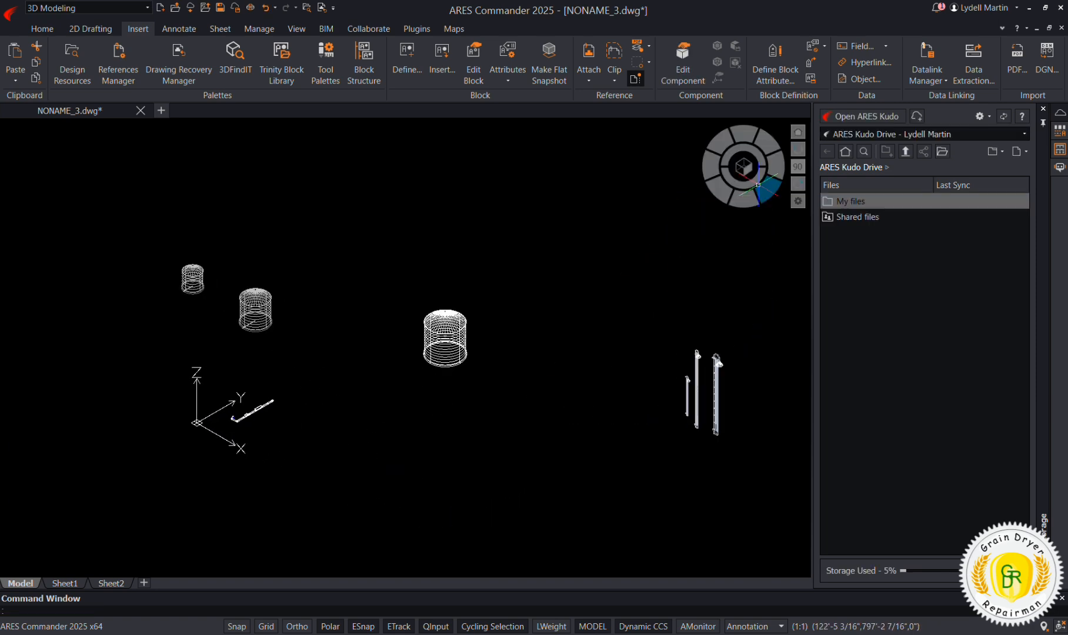
pyautogui.scroll(4, 764, 370)
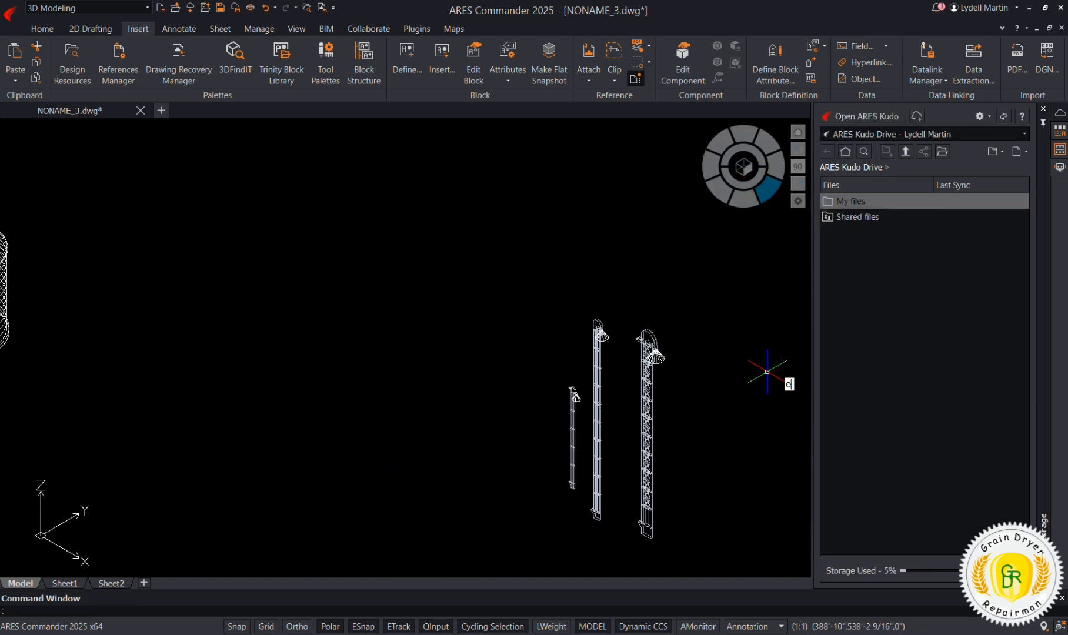
pyautogui.write('p')
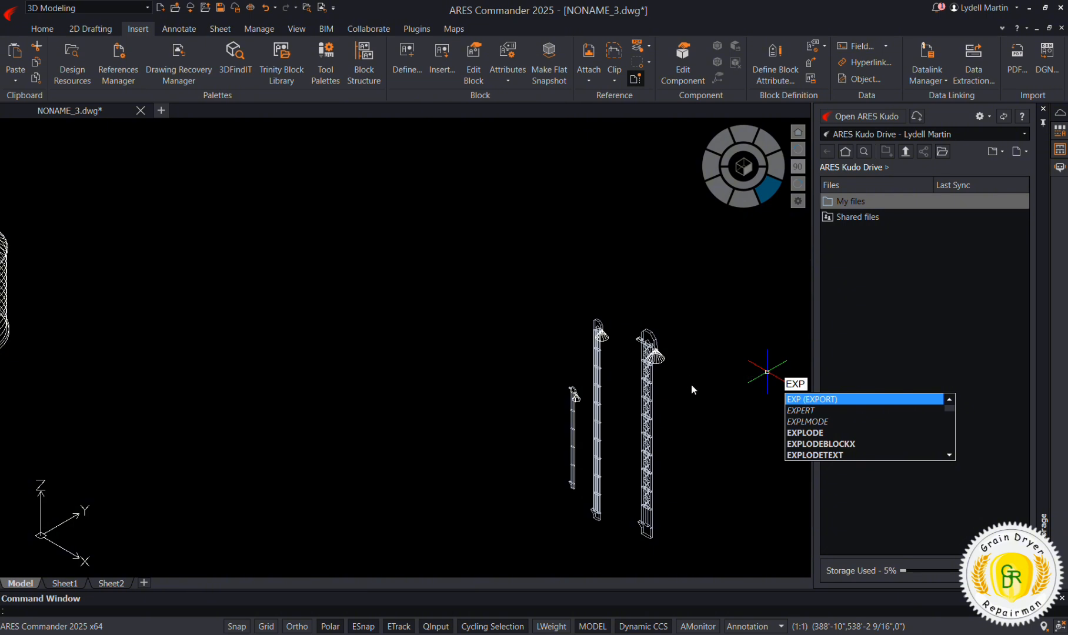
pyautogui.press('Down')
pyautogui.press('Down')
pyautogui.press('Down')
pyautogui.press('Return')
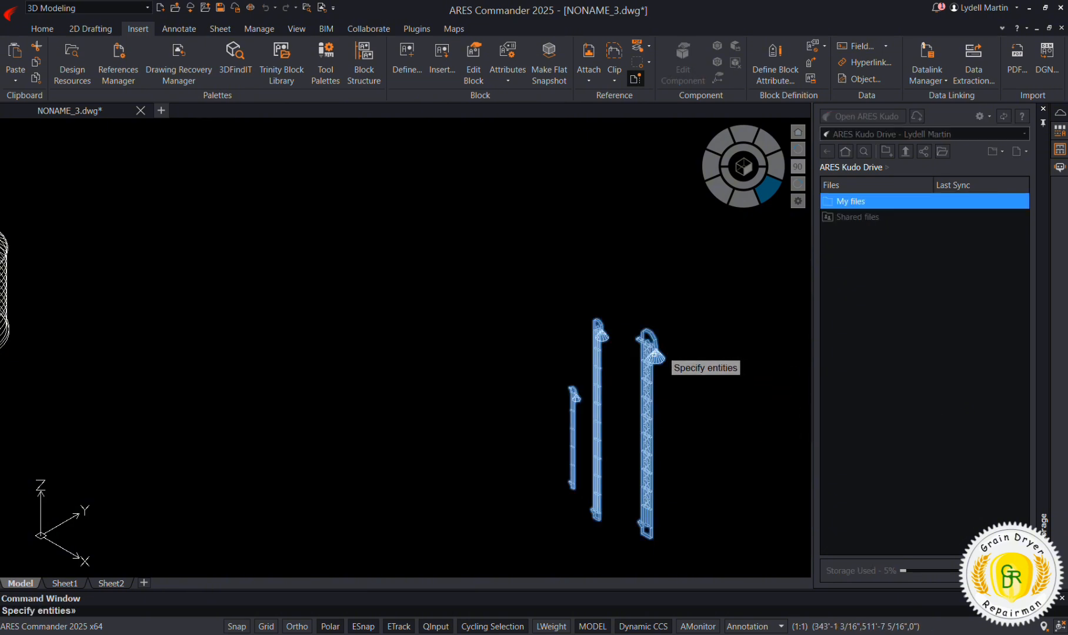
pyautogui.click(655, 357)
pyautogui.press('Return')
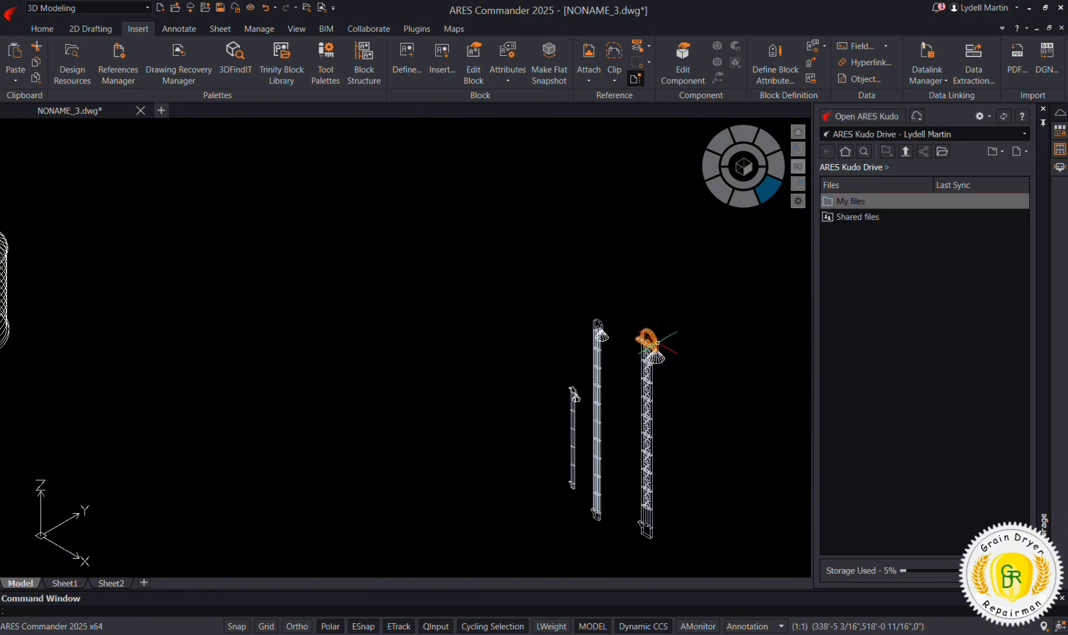
# Step: Delete the shortest of the three bucket elevators
pyautogui.click(585, 377)
pyautogui.click(524, 508)
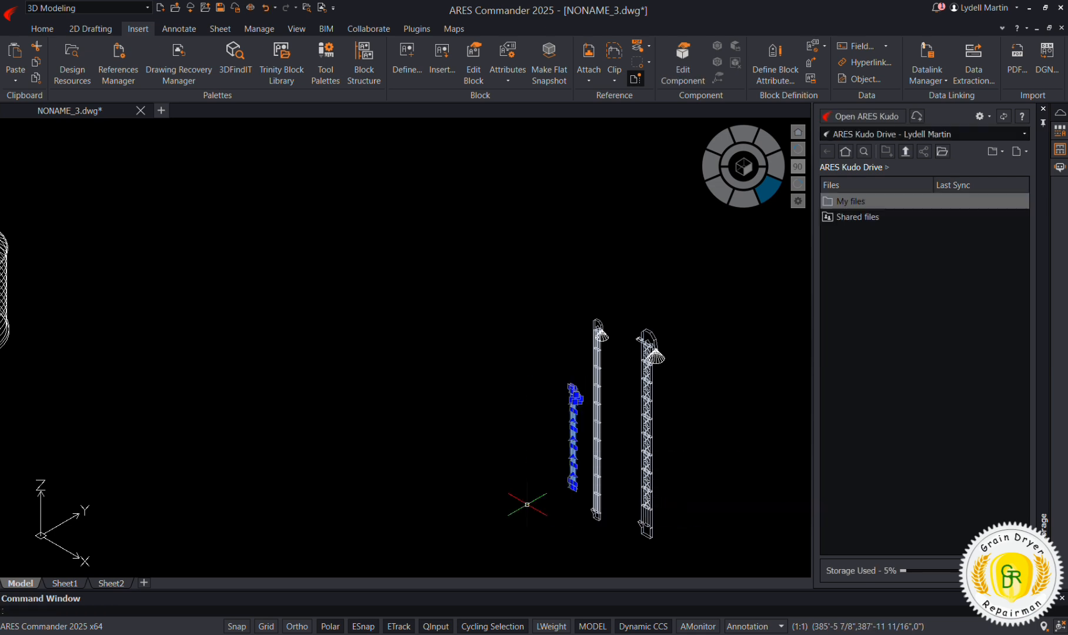
pyautogui.scroll(2, 525, 504)
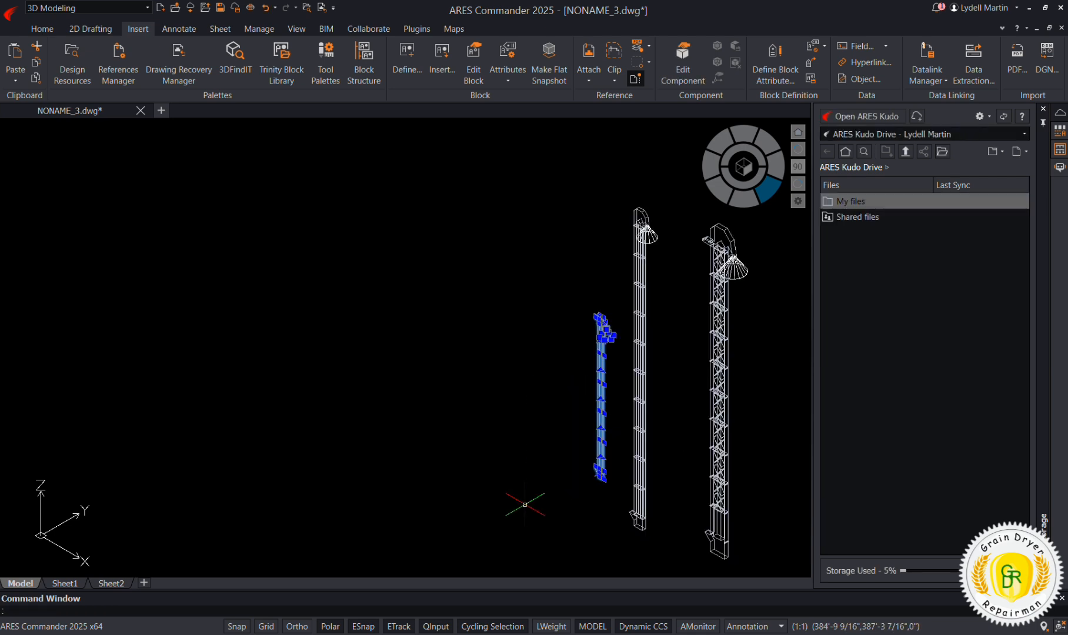
pyautogui.press('Delete')
pyautogui.scroll(-2, 497, 388)
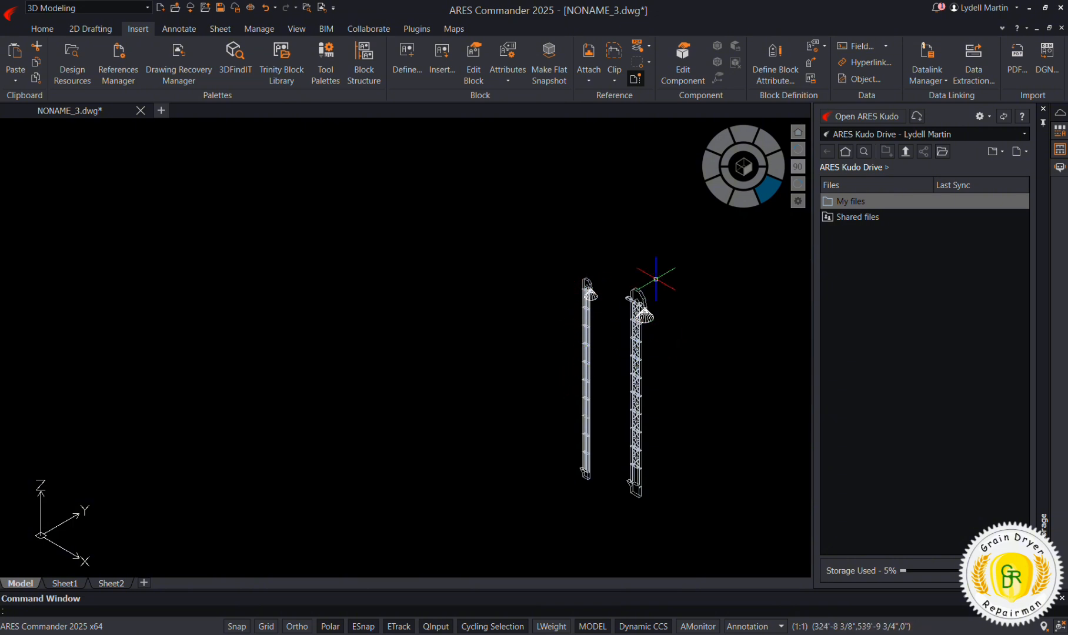
# Step: Return to the top view and insert "4' to 10' Support towers LV25.3.4" between the commercial bin and the elevators
pyautogui.scroll(-5, 394, 411)
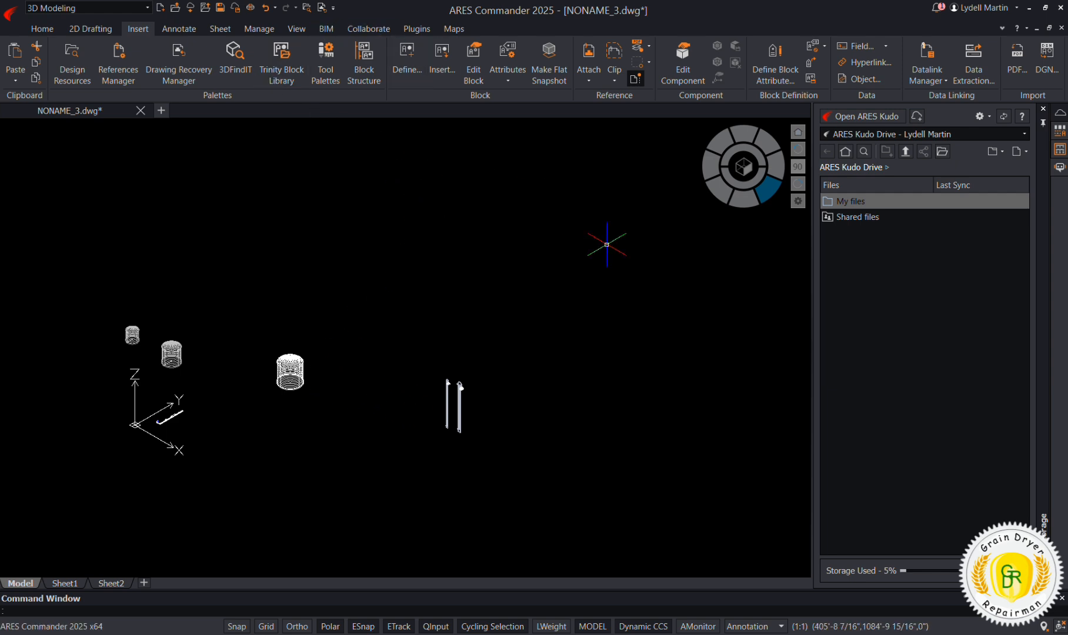
pyautogui.click(743, 155)
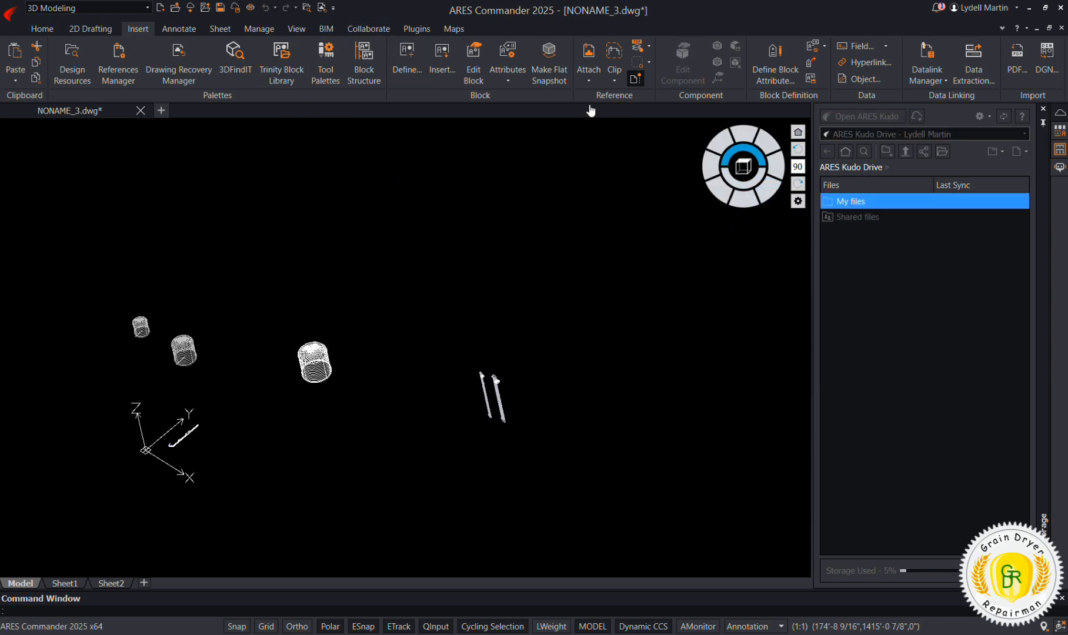
pyautogui.click(441, 66)
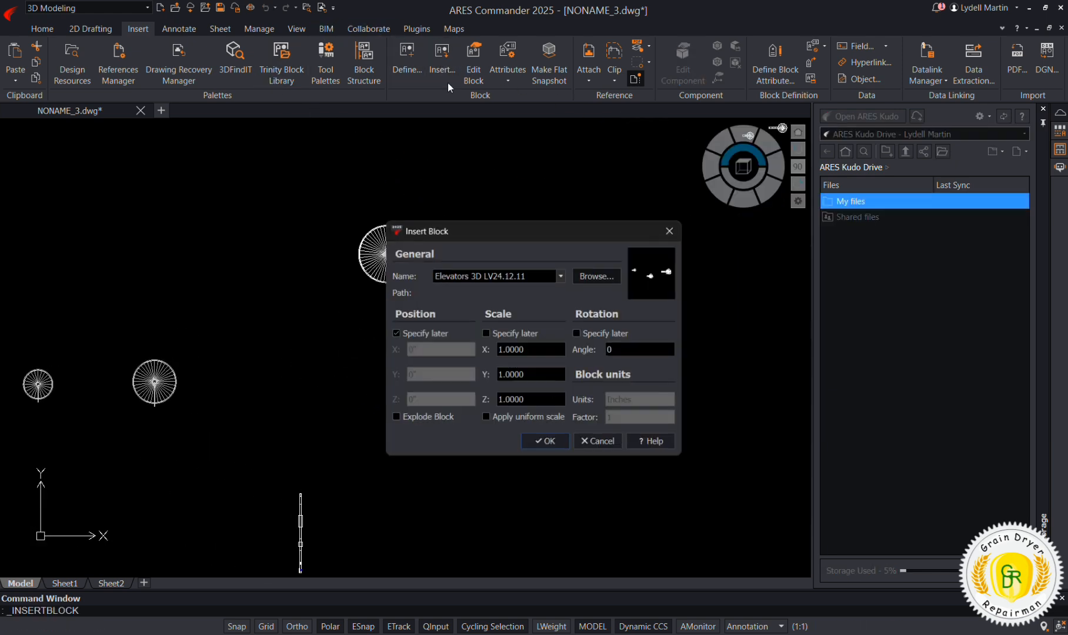
pyautogui.click(604, 280)
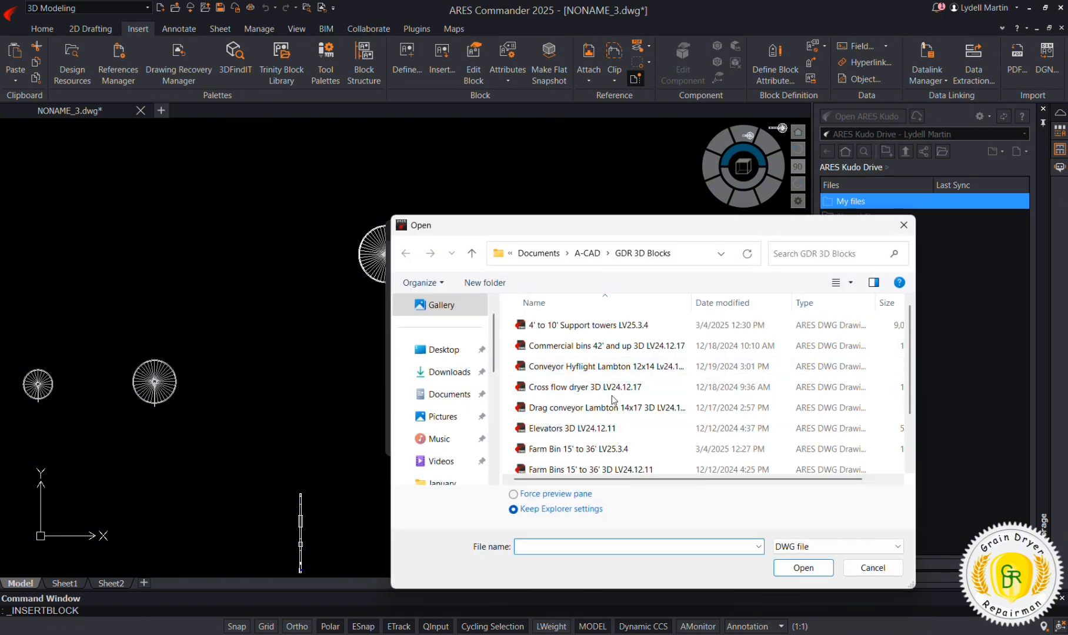
pyautogui.scroll(-1, 612, 399)
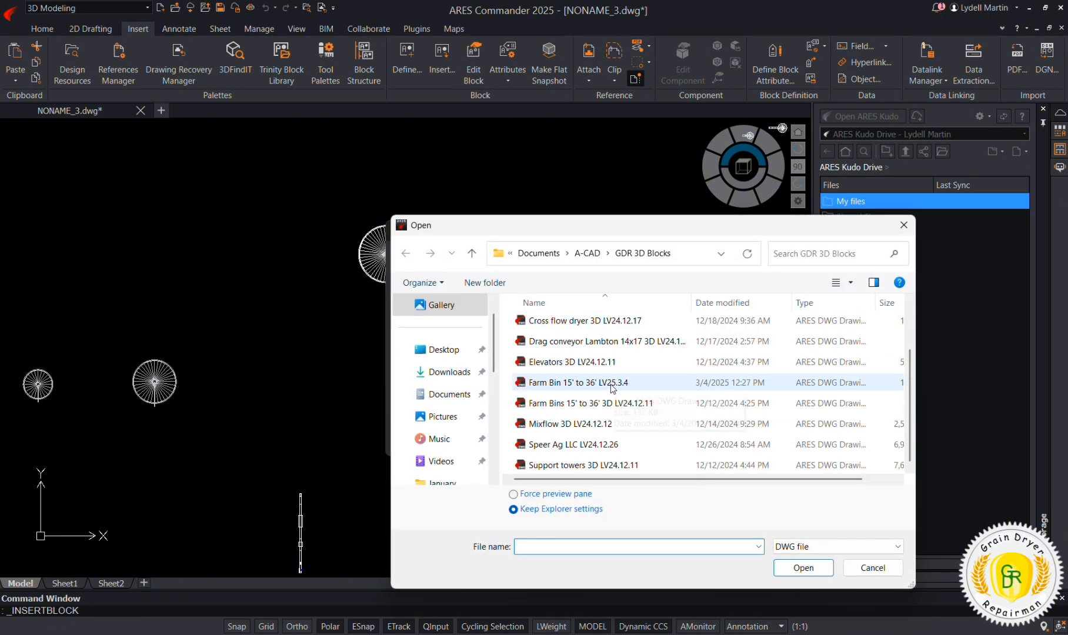
pyautogui.scroll(1, 610, 384)
pyautogui.click(575, 327)
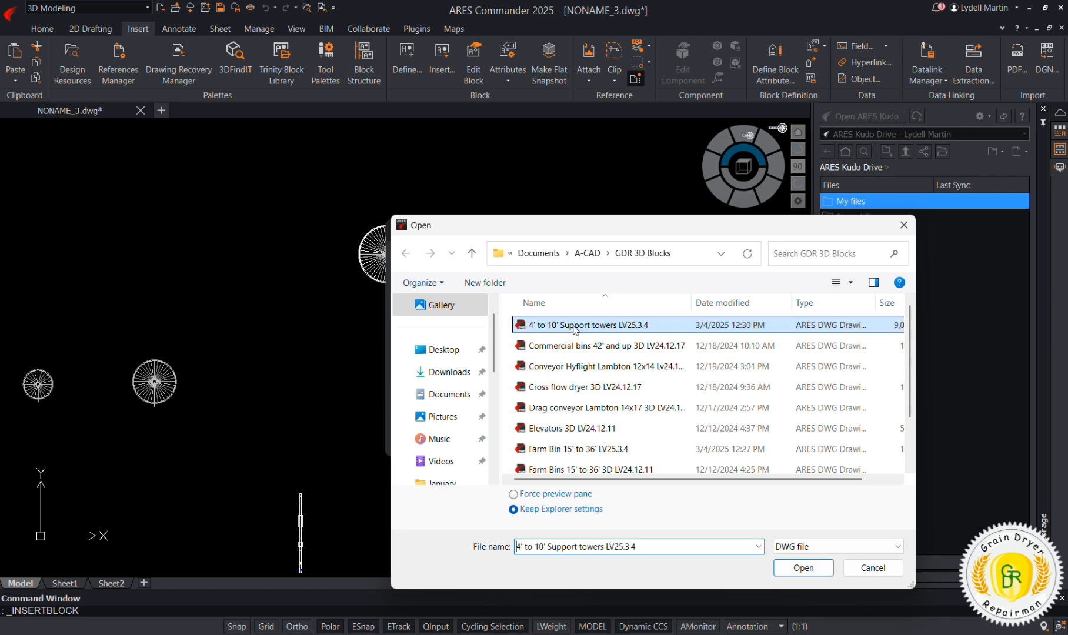
pyautogui.click(803, 567)
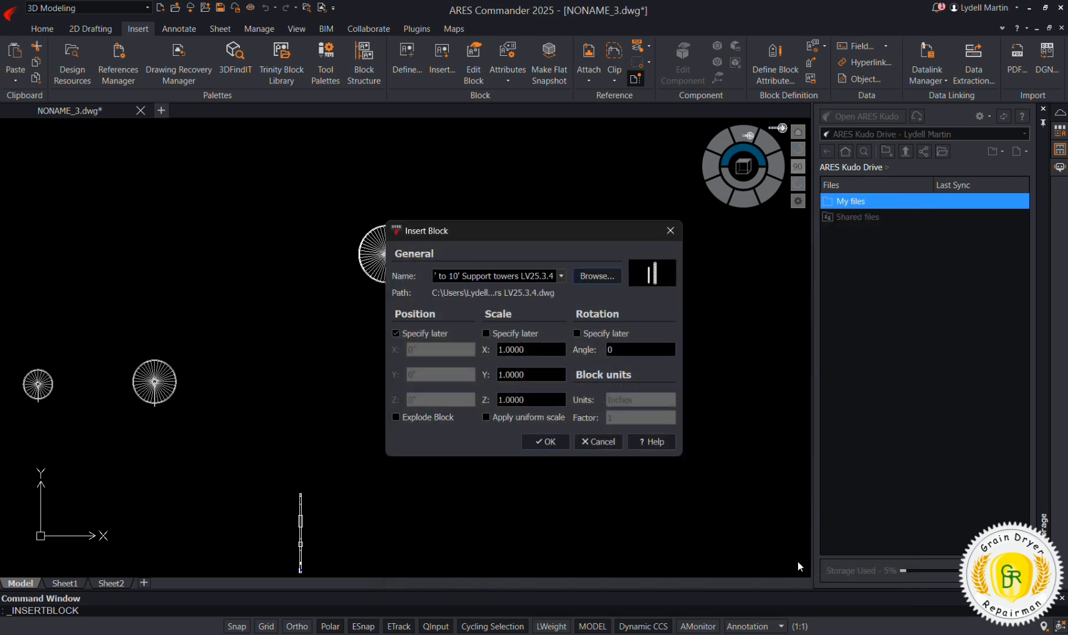
pyautogui.click(544, 442)
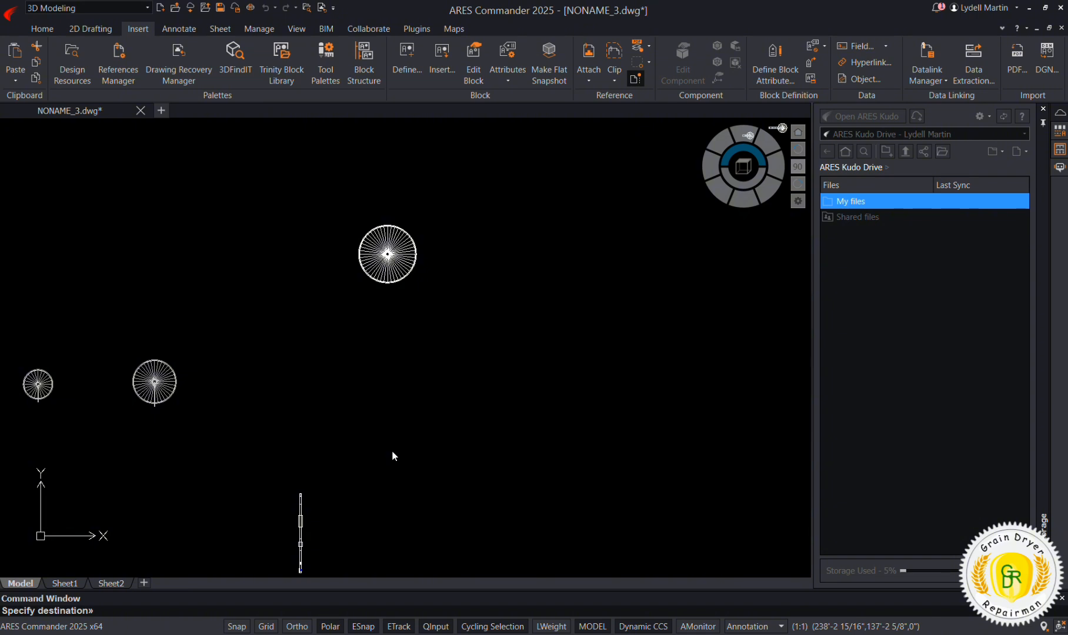
pyautogui.scroll(-6, 370, 499)
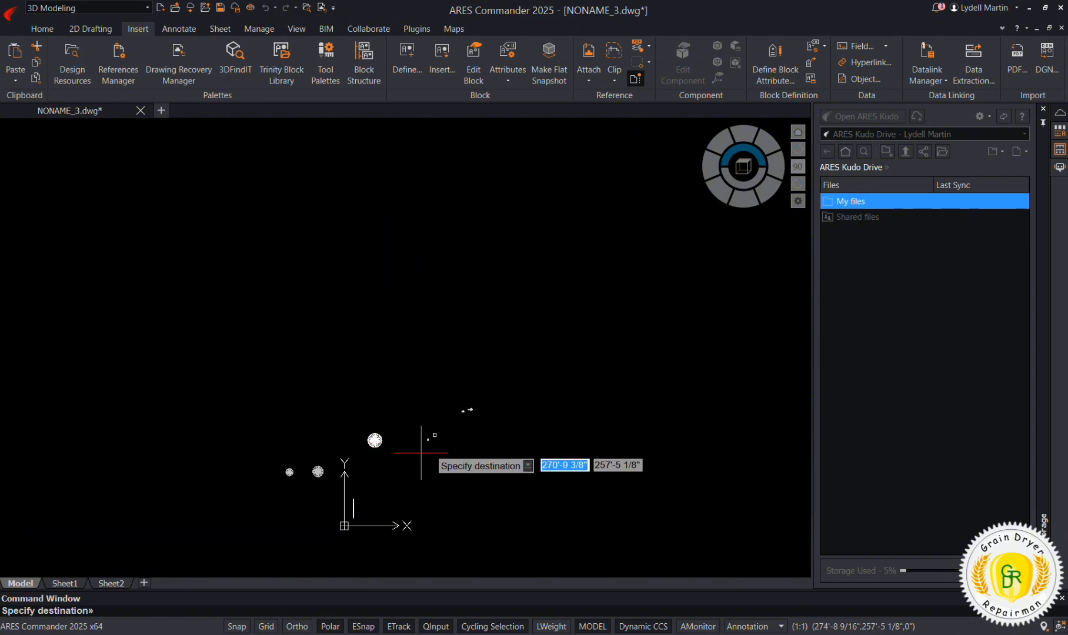
pyautogui.click(412, 420)
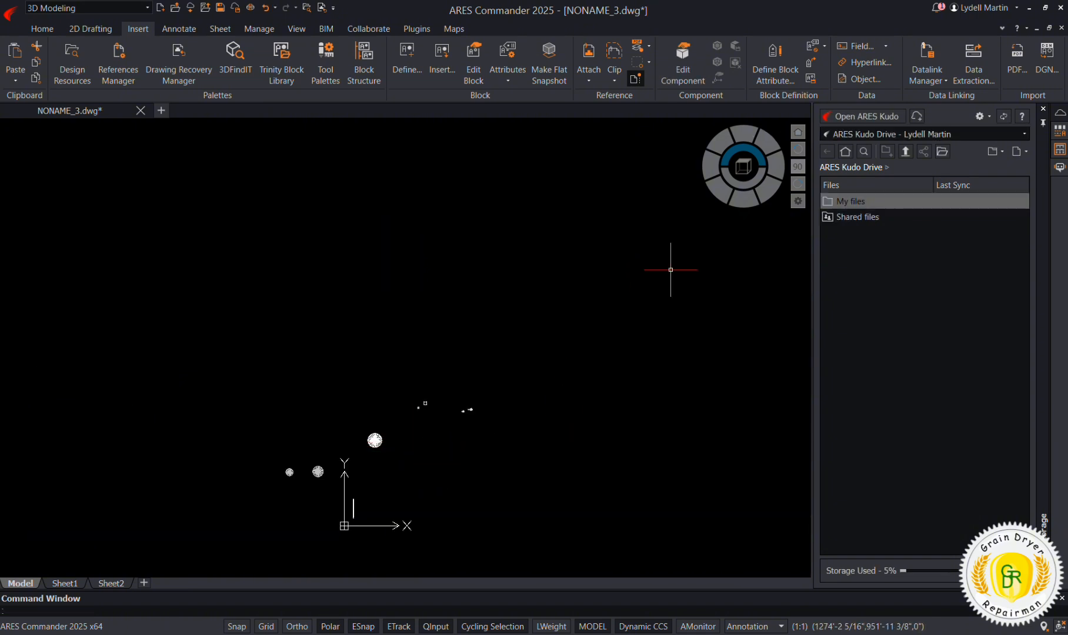
# Step: Copy the 48' commercial bin 56' in the negative Y direction
pyautogui.scroll(6, 347, 456)
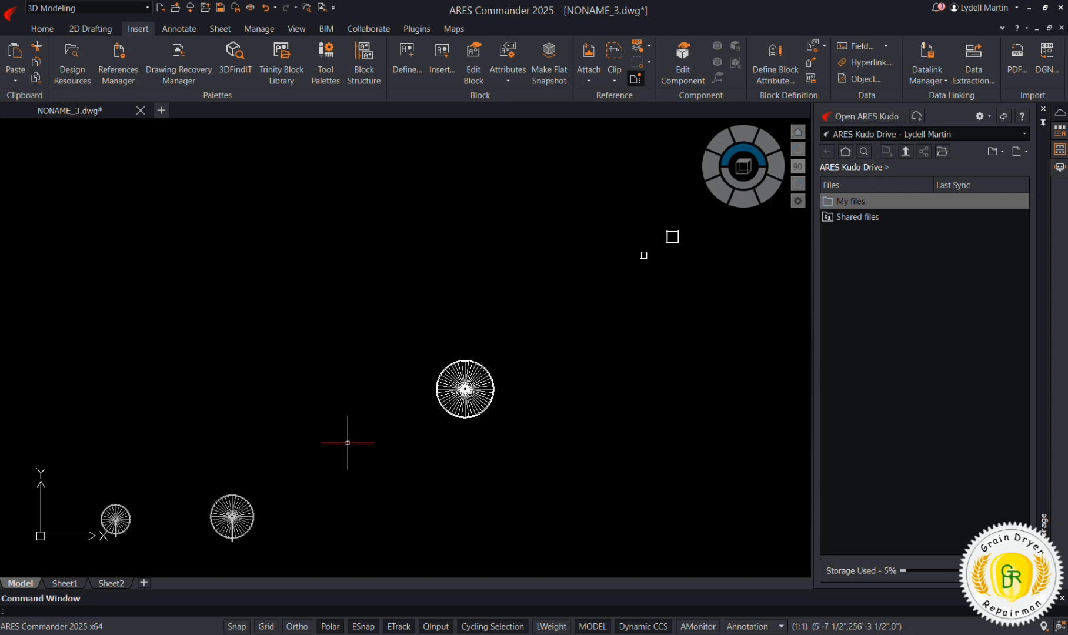
pyautogui.scroll(-3, 368, 414)
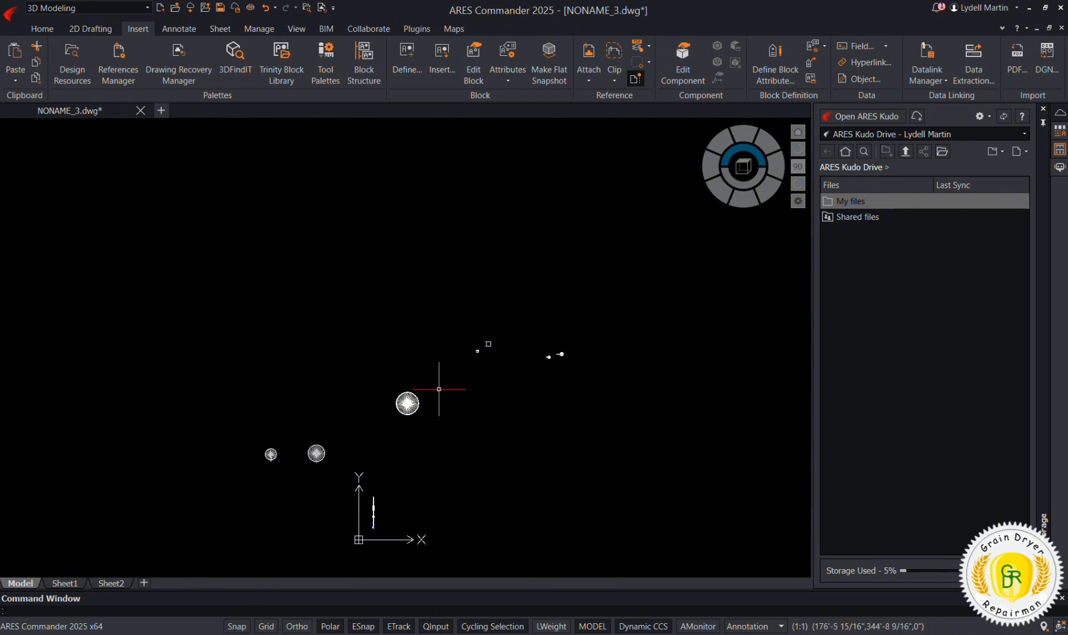
pyautogui.scroll(5, 419, 401)
pyautogui.click(474, 272)
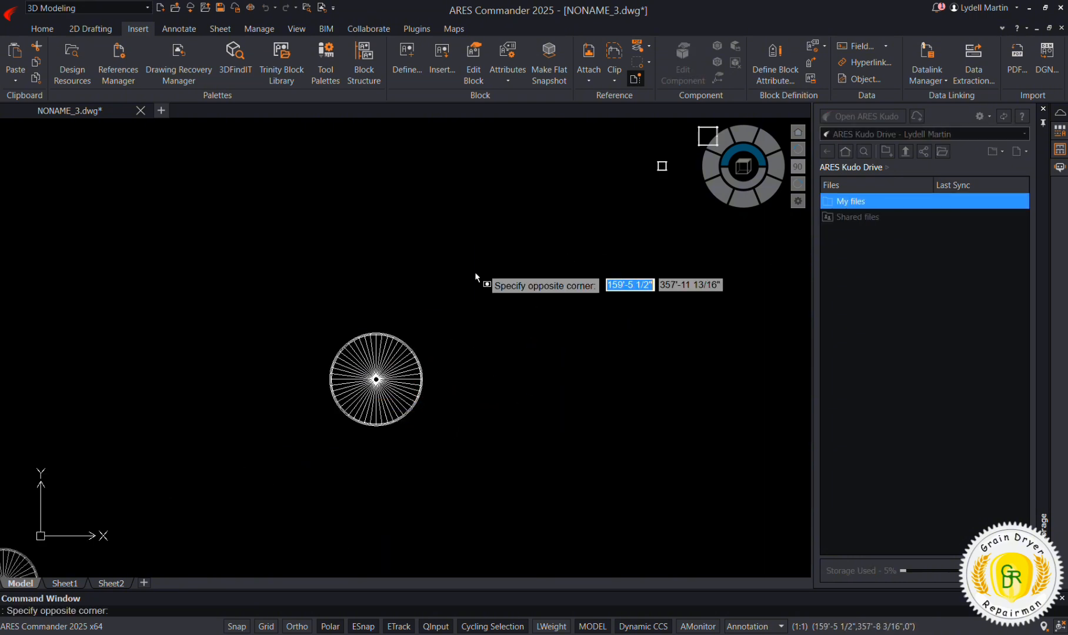
pyautogui.click(311, 483)
pyautogui.rightClick(309, 489)
pyautogui.click(357, 301)
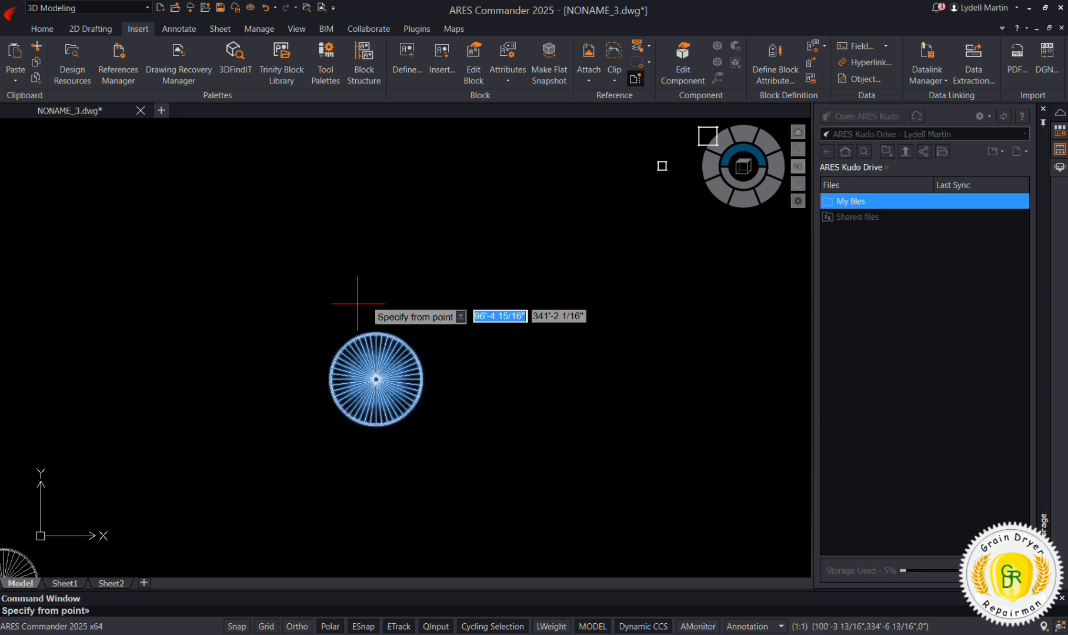
pyautogui.click(493, 384)
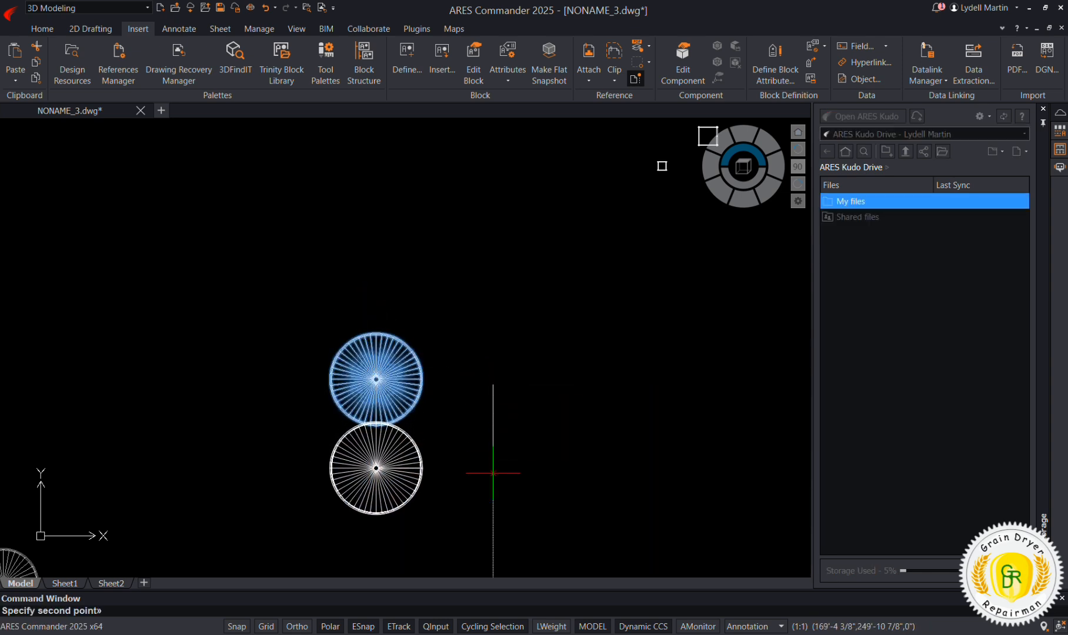
pyautogui.write('56')
pyautogui.press('Return')
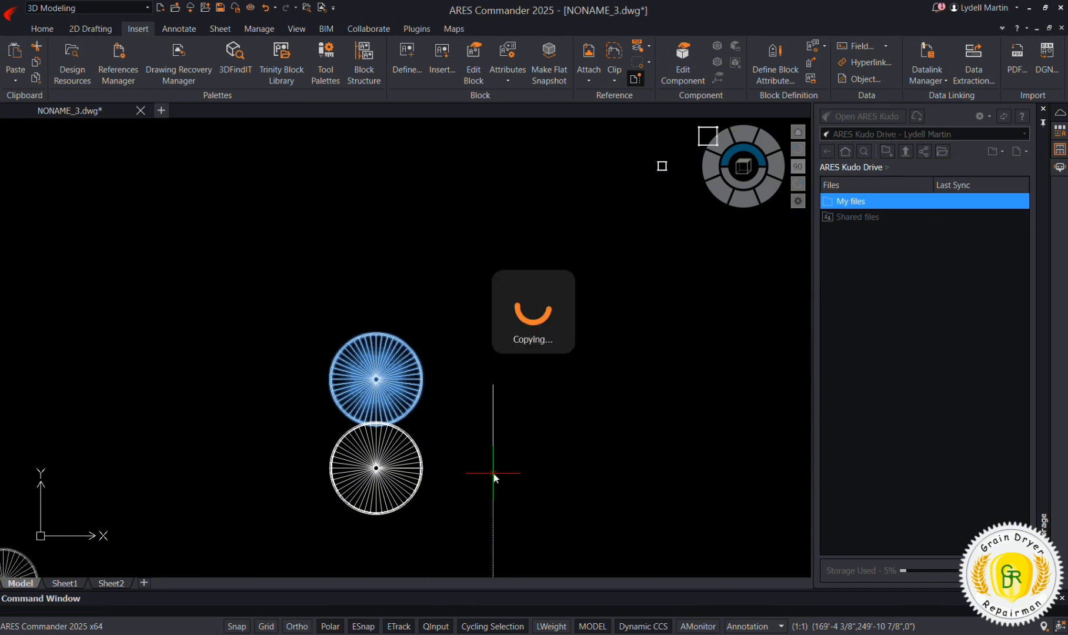
pyautogui.press('Escape')
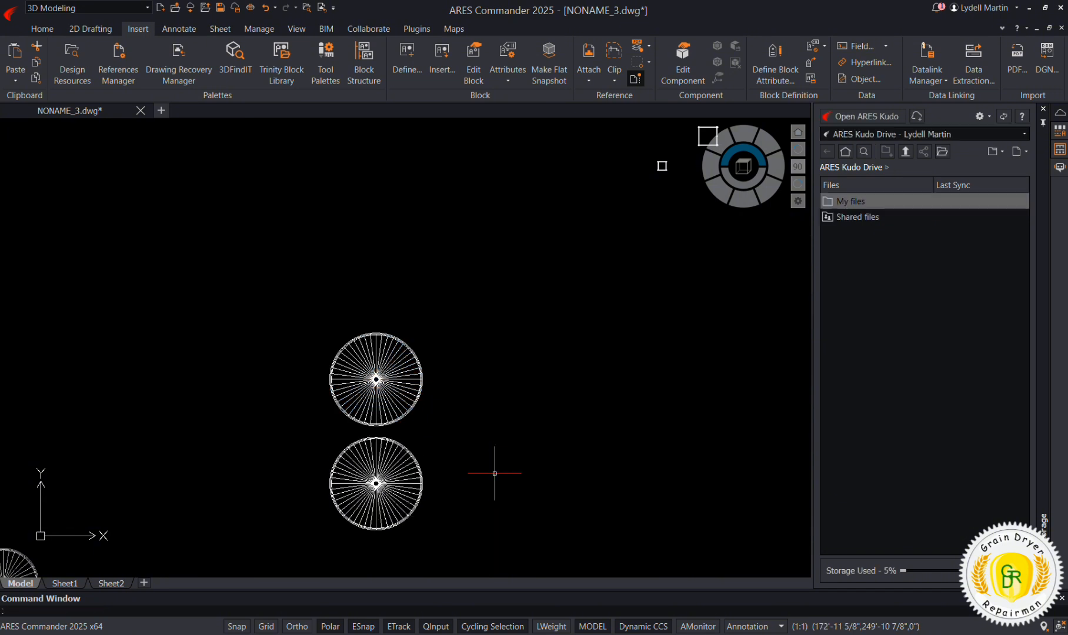
# Step: Move the 36' farm bin beside the original 48' commercial bin, on the side facing the support towers
pyautogui.scroll(-2, 432, 408)
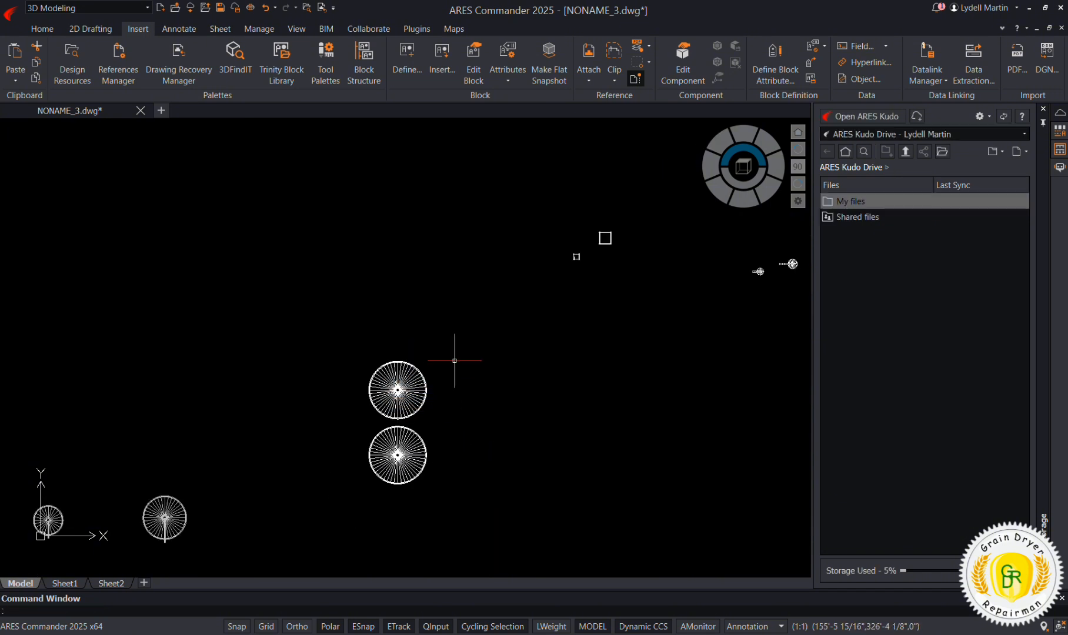
pyautogui.scroll(-2, 318, 375)
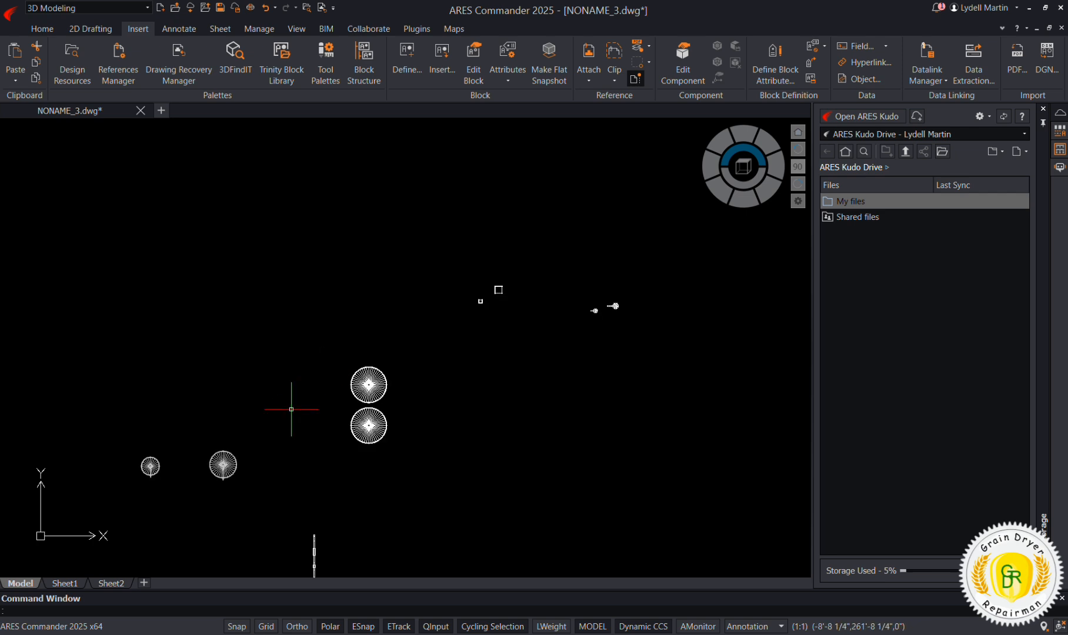
pyautogui.click(277, 422)
pyautogui.click(198, 506)
pyautogui.rightClick(198, 507)
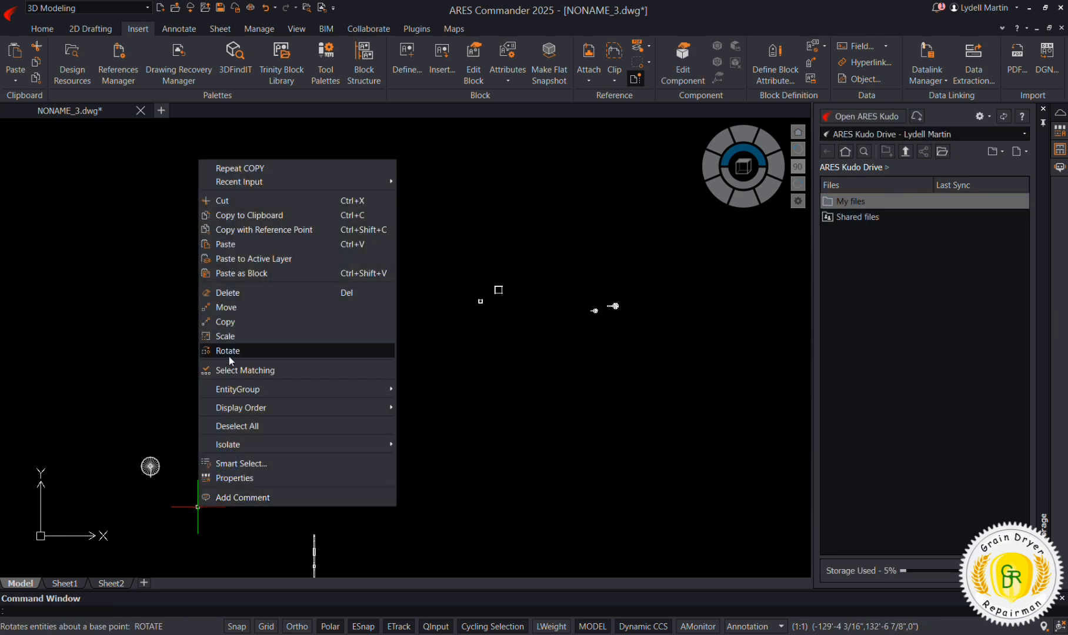
pyautogui.click(236, 309)
pyautogui.click(223, 524)
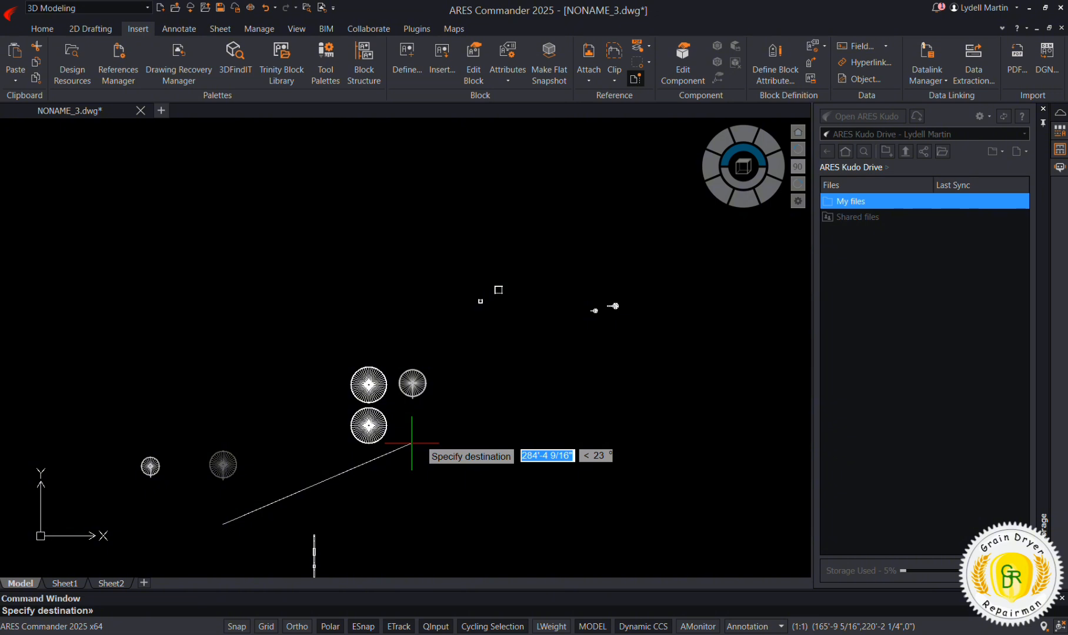
pyautogui.click(409, 442)
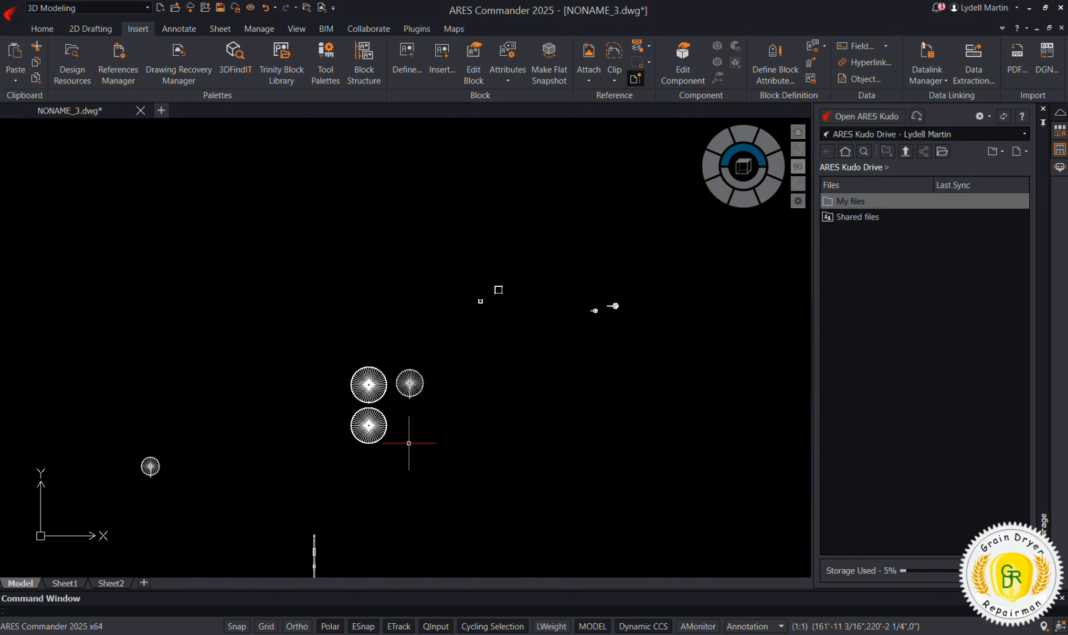
# Step: Rotate the smallest bin 180° about its centre
pyautogui.click(181, 440)
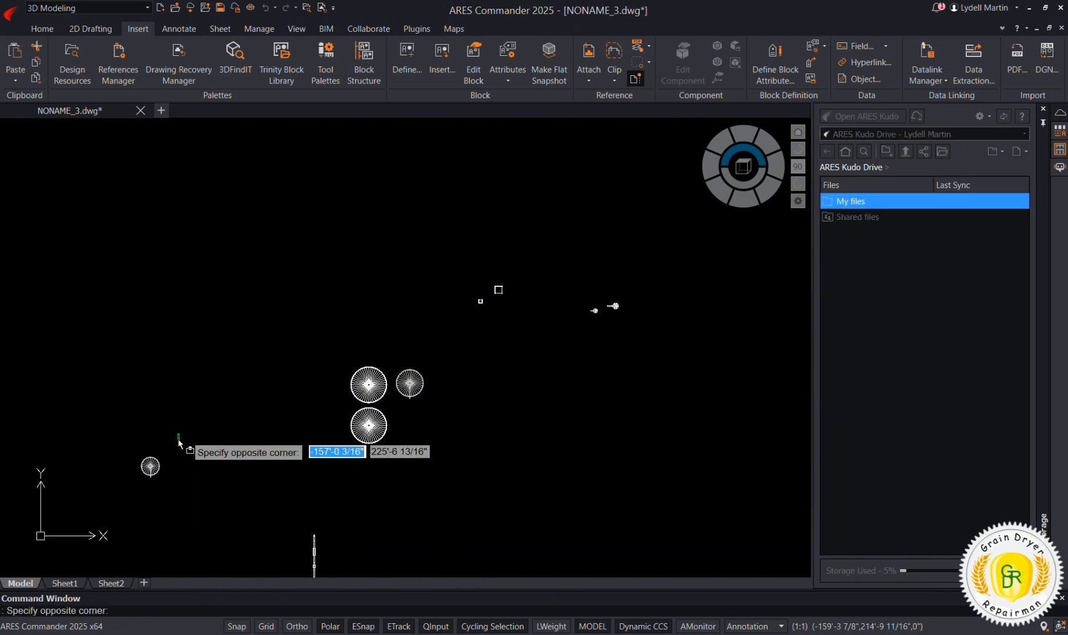
pyautogui.click(126, 494)
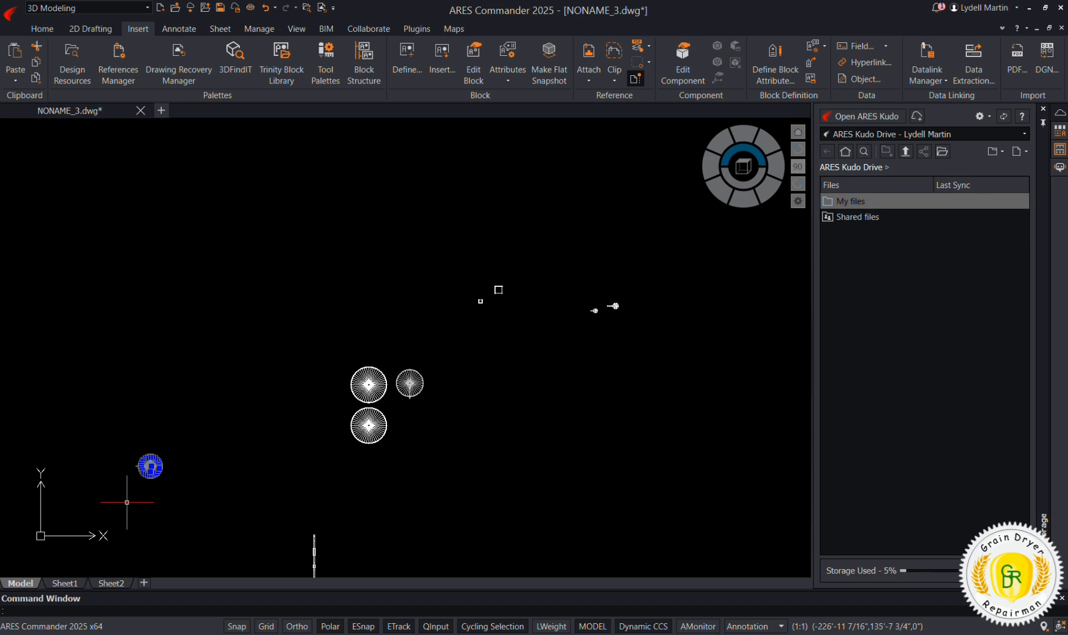
pyautogui.rightClick(134, 523)
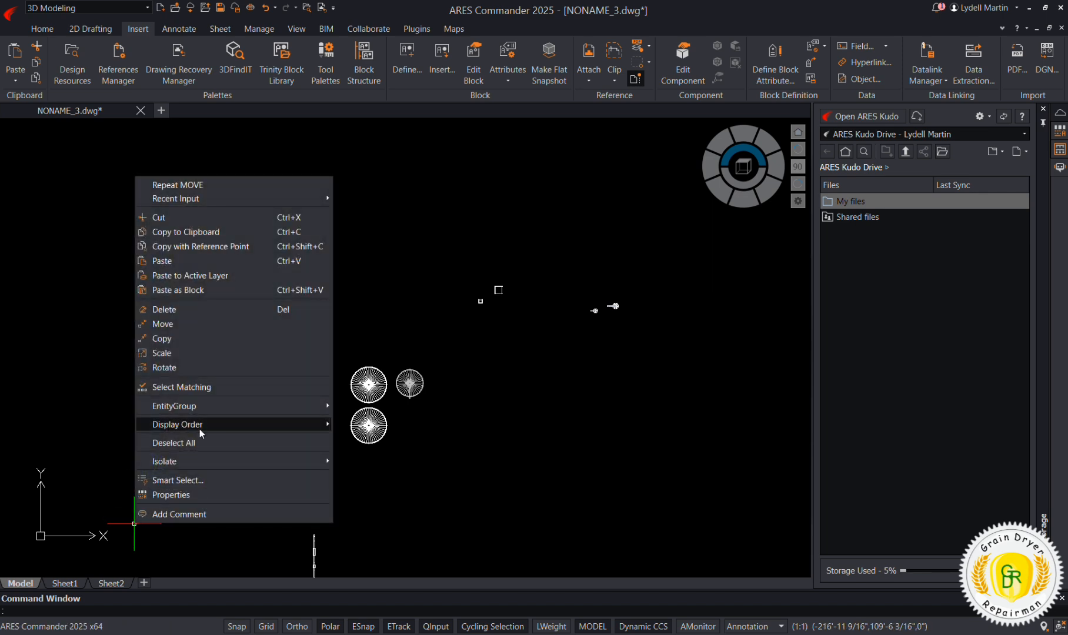
pyautogui.click(175, 366)
pyautogui.scroll(5, 165, 444)
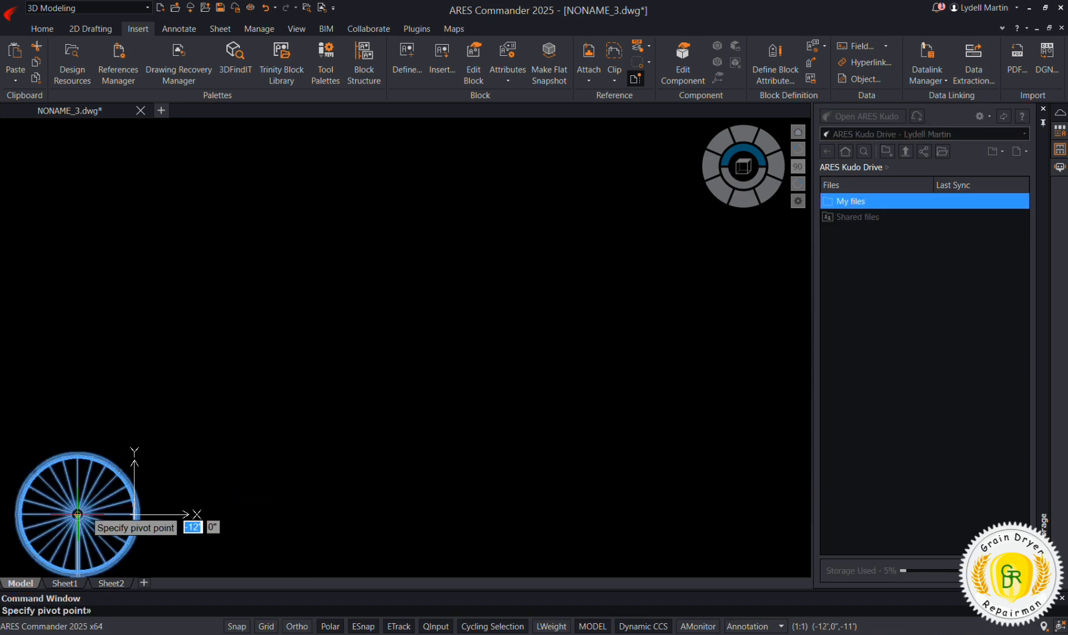
pyautogui.click(77, 515)
pyautogui.scroll(-6, 77, 511)
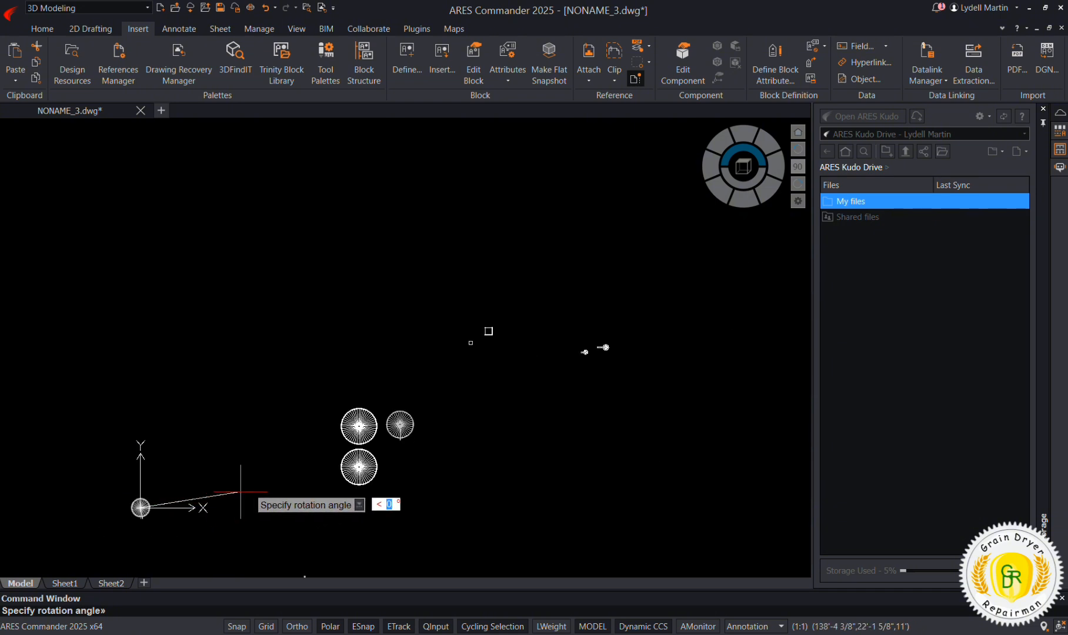
pyautogui.click(74, 504)
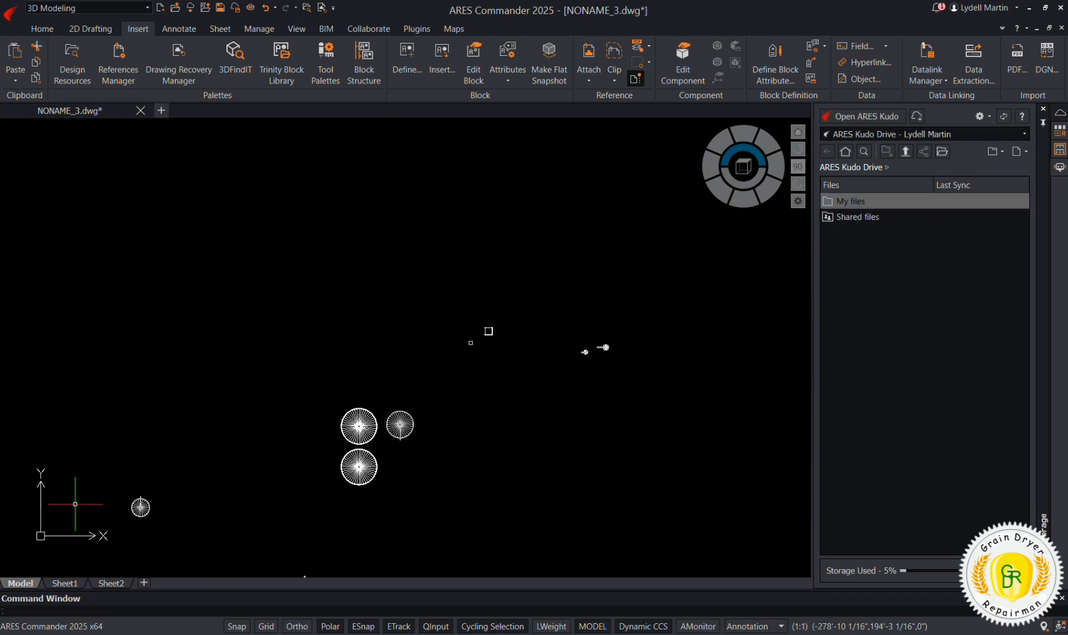
# Step: Move the smallest bin beside the copied 48' commercial bin, directly below the 36' farm bin
pyautogui.click(188, 491)
pyautogui.click(124, 529)
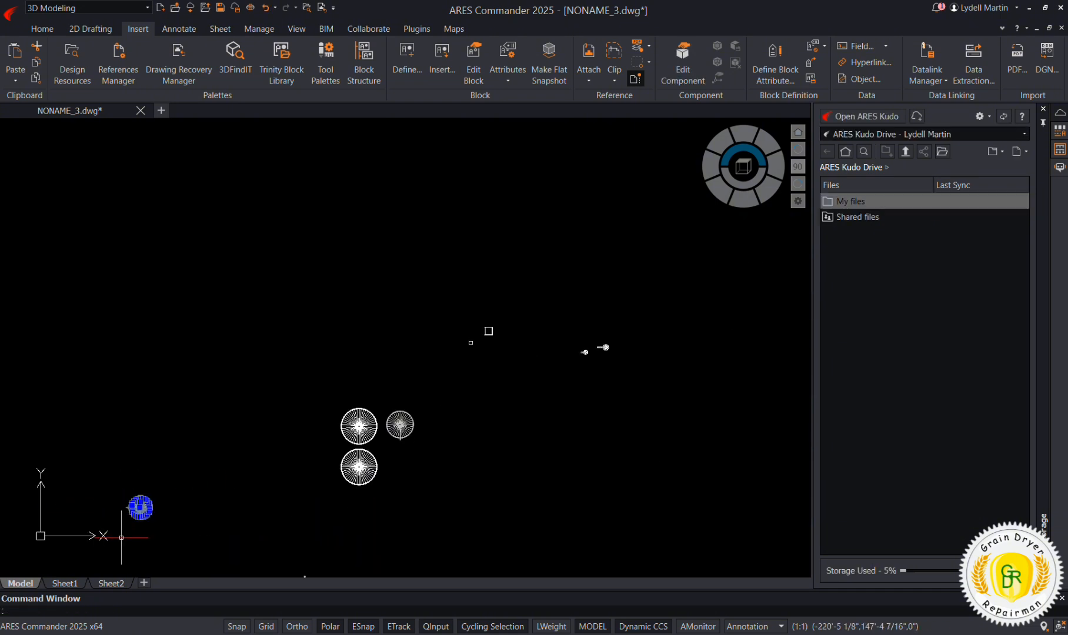
pyautogui.rightClick(122, 538)
pyautogui.click(167, 336)
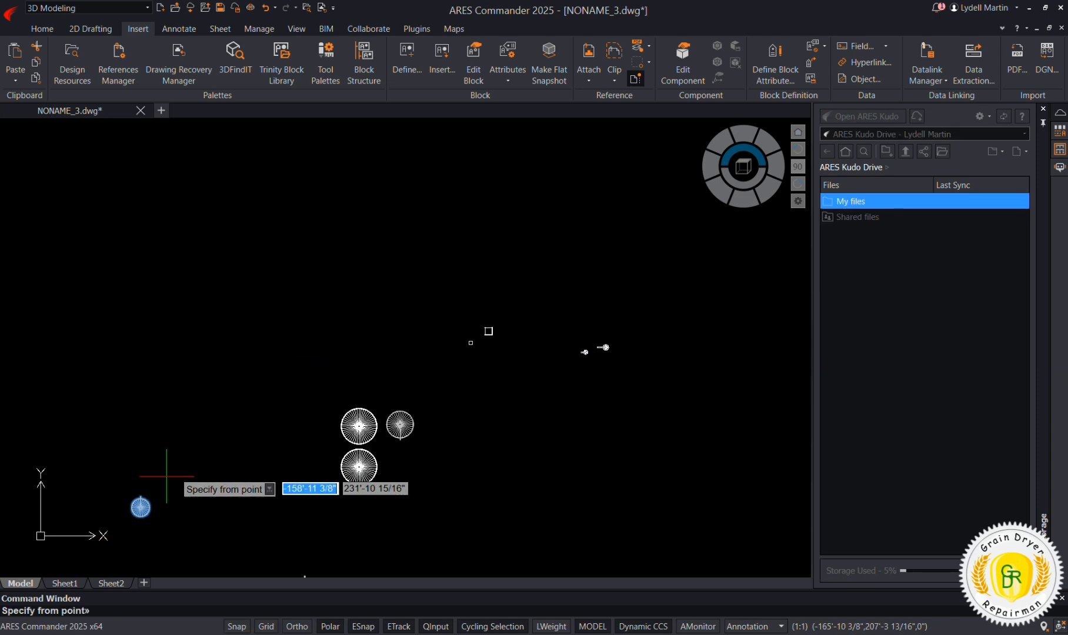
pyautogui.click(156, 526)
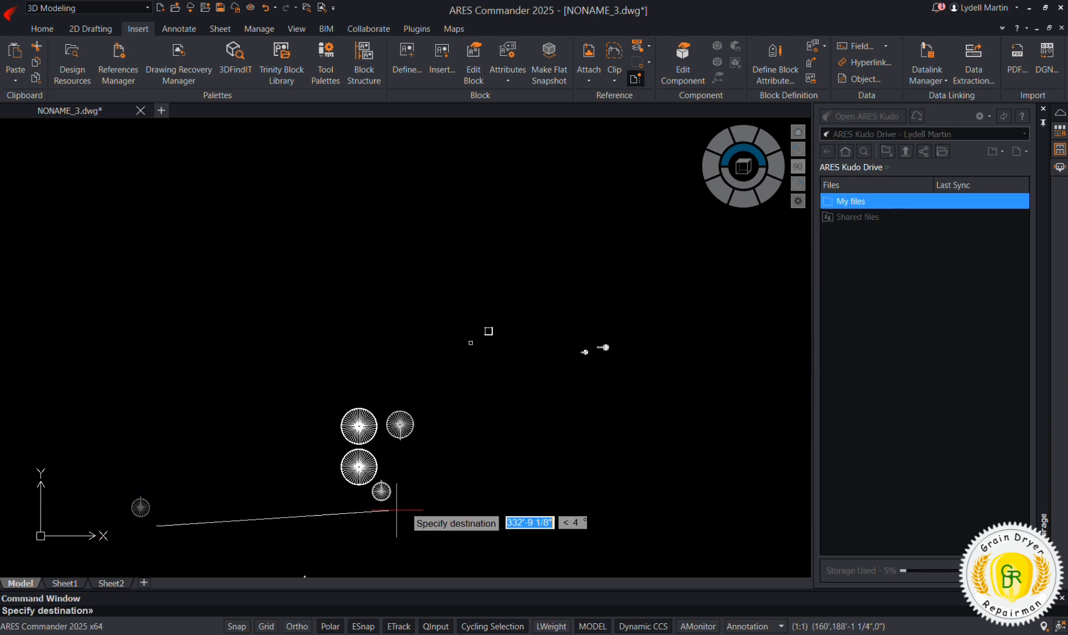
pyautogui.click(414, 485)
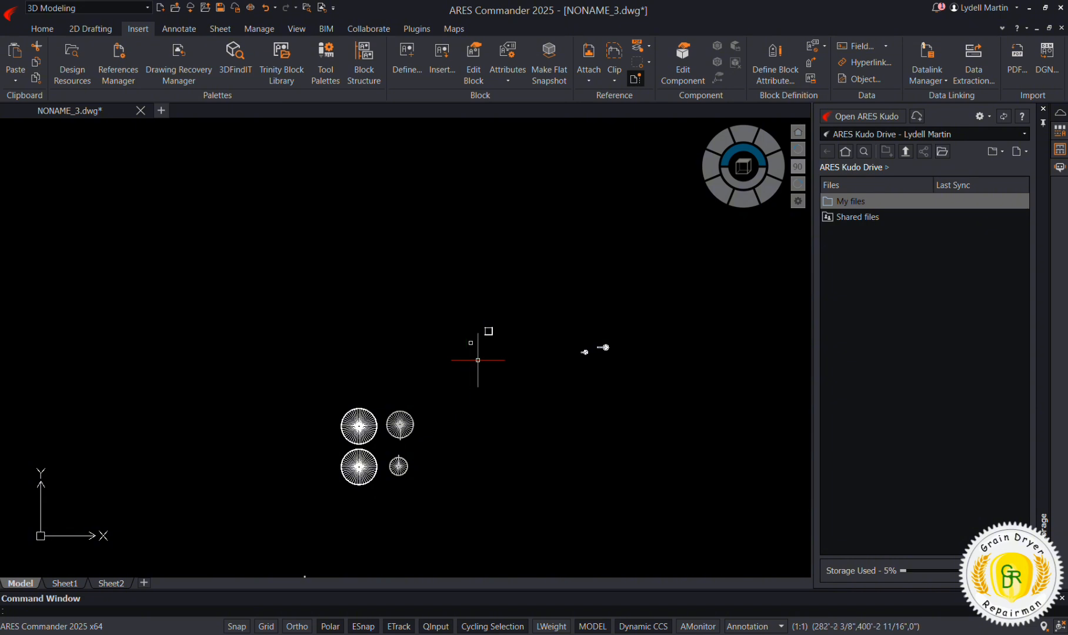
# Step: Explode the inserted support towers block and delete the smaller tower
pyautogui.click(507, 315)
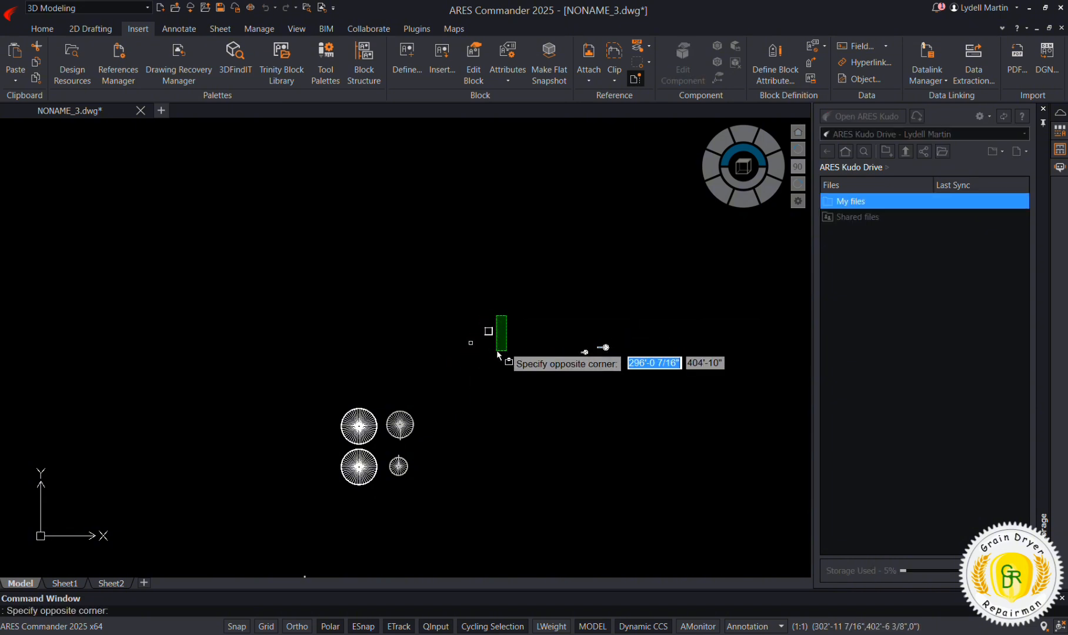
pyautogui.click(428, 370)
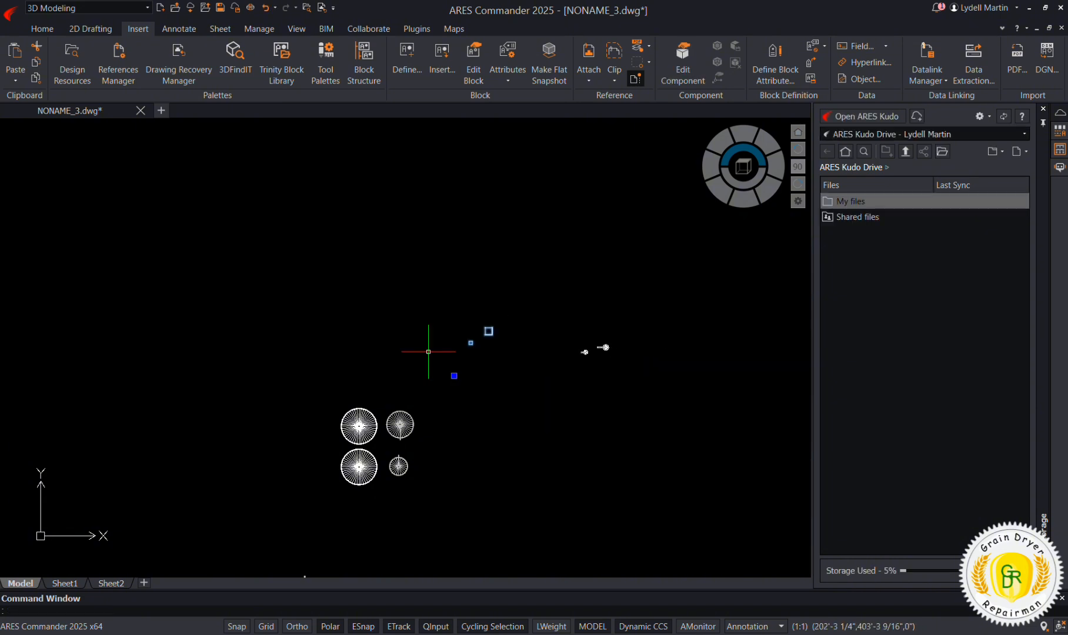
pyautogui.write('ex')
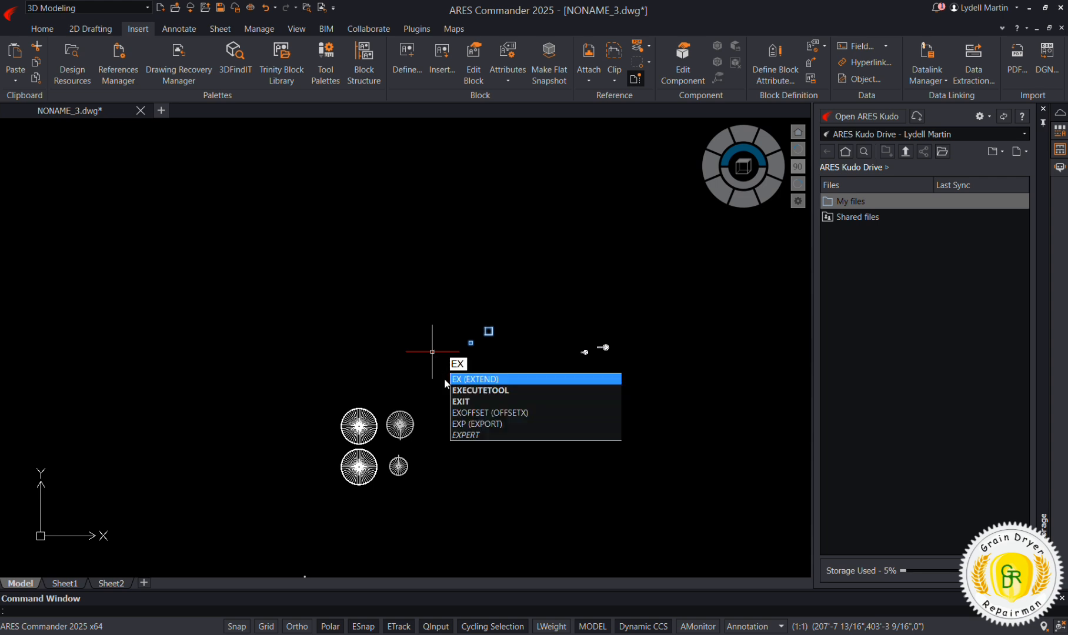
pyautogui.write('p')
pyautogui.click(479, 409)
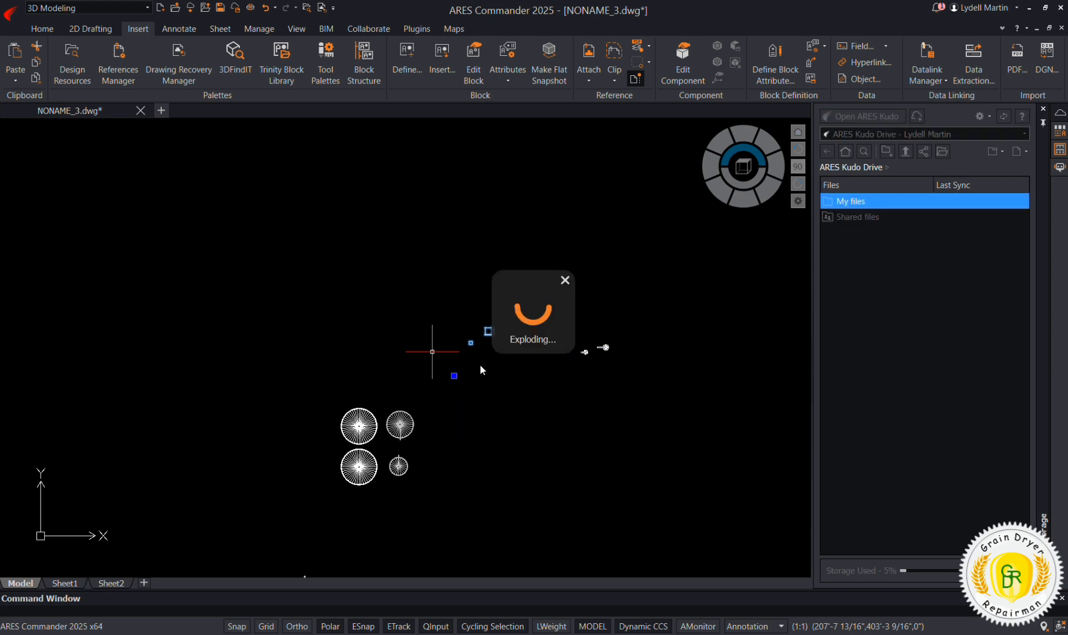
pyautogui.click(475, 328)
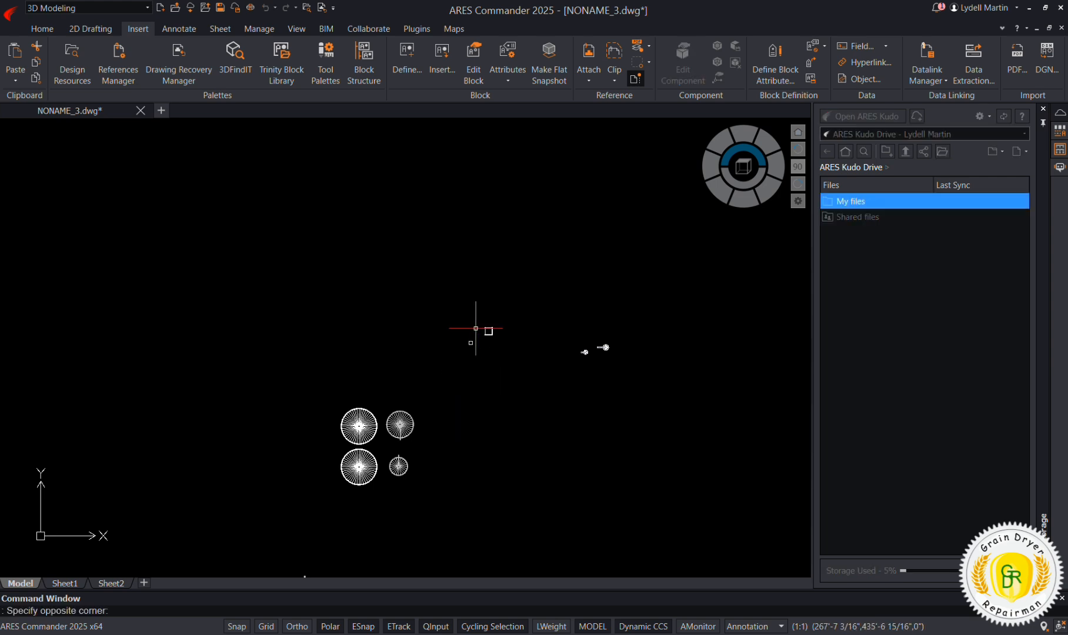
pyautogui.click(457, 359)
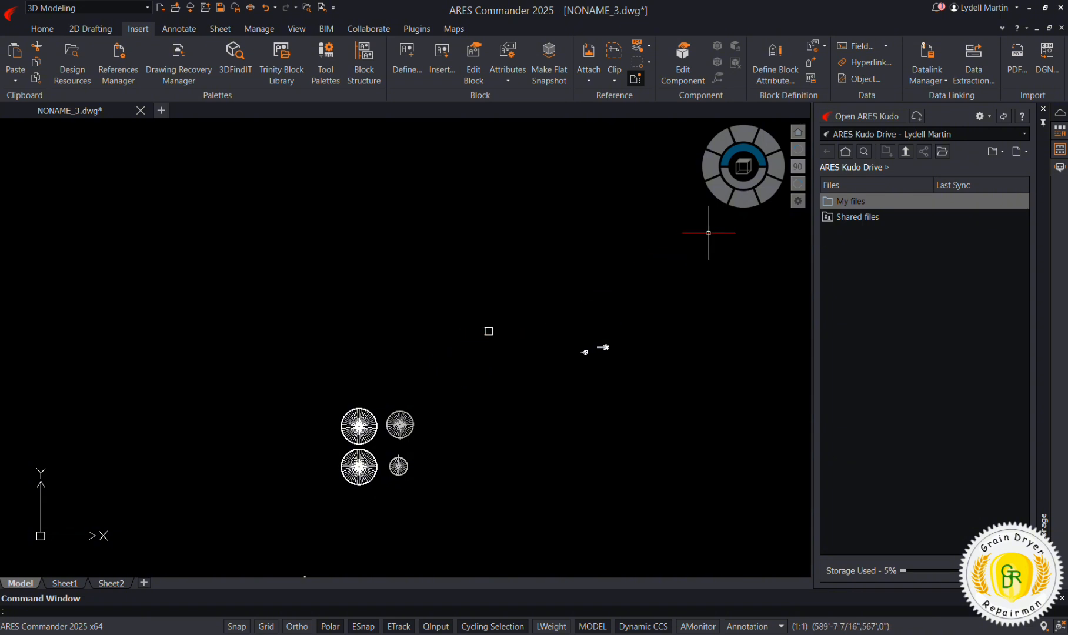
# Step: Copy the larger bucket elevator to the support tower so that its leg stands inside the upper part of the tower
pyautogui.scroll(3, 536, 338)
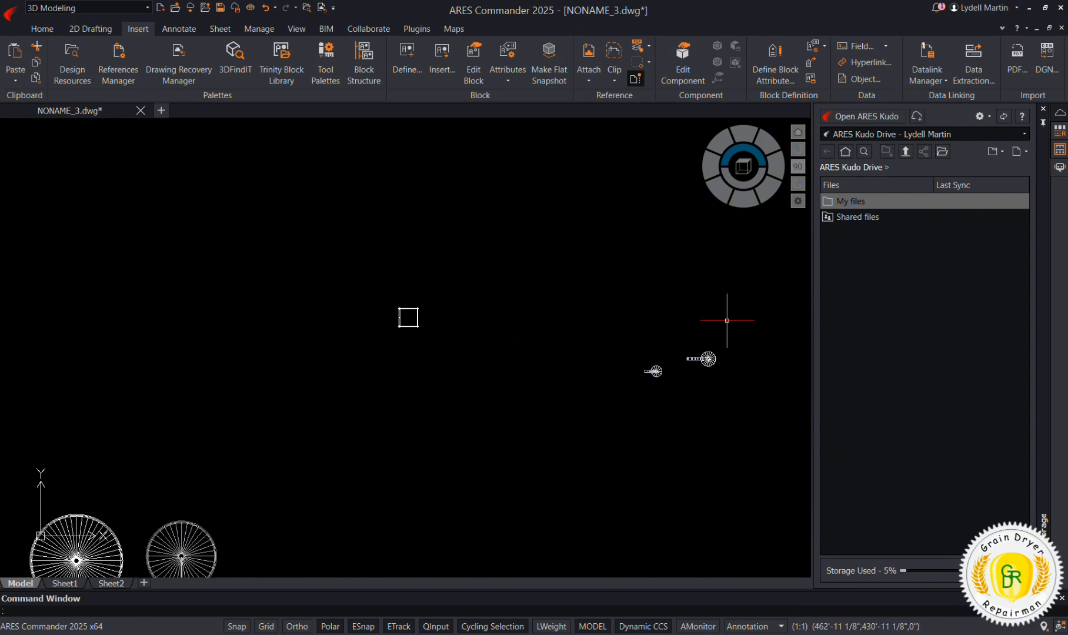
pyautogui.click(745, 319)
pyautogui.click(679, 406)
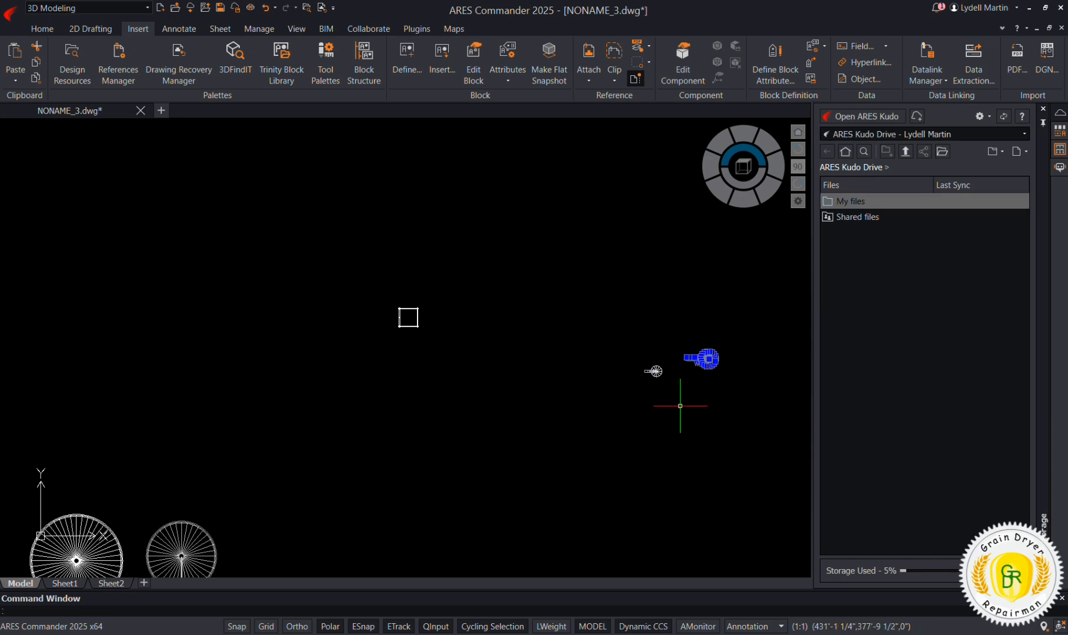
pyautogui.rightClick(673, 438)
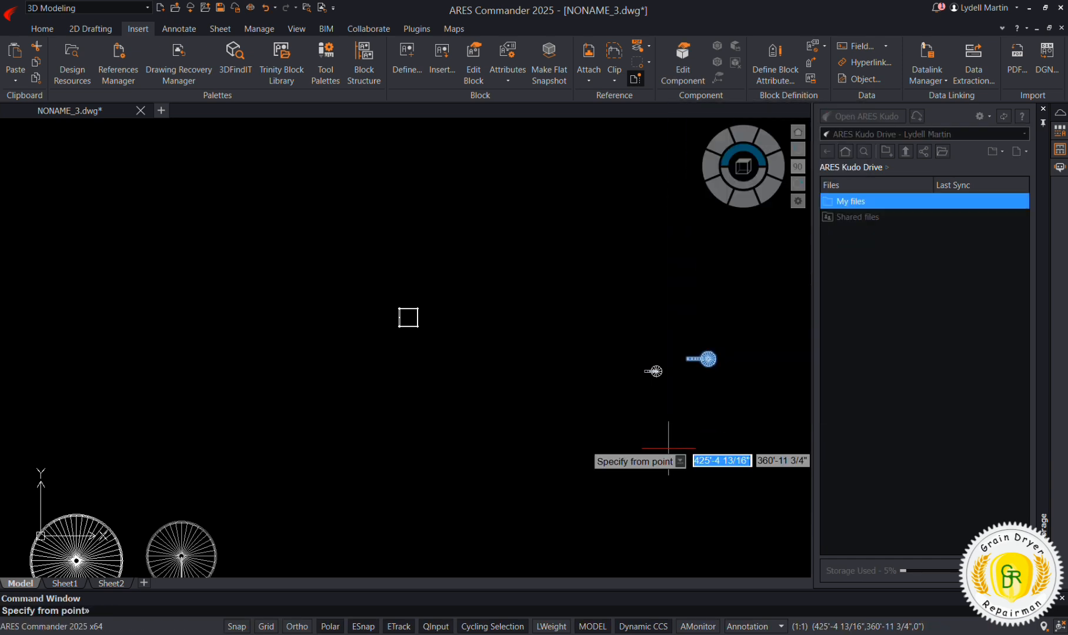
pyautogui.click(706, 263)
pyautogui.click(714, 418)
pyautogui.scroll(5, 428, 370)
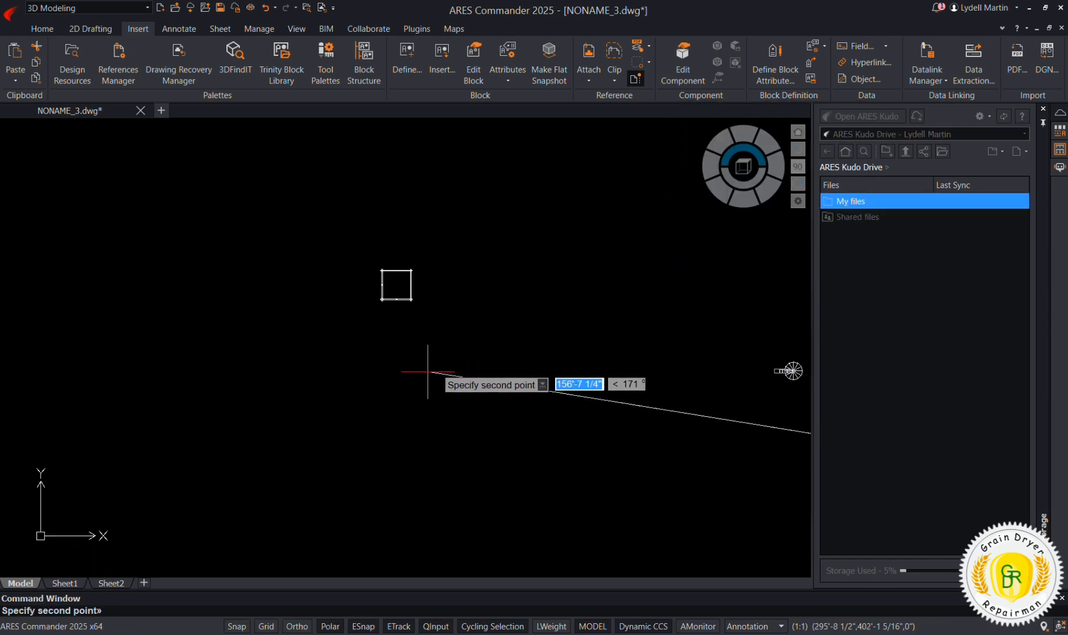
pyautogui.scroll(-2, 431, 376)
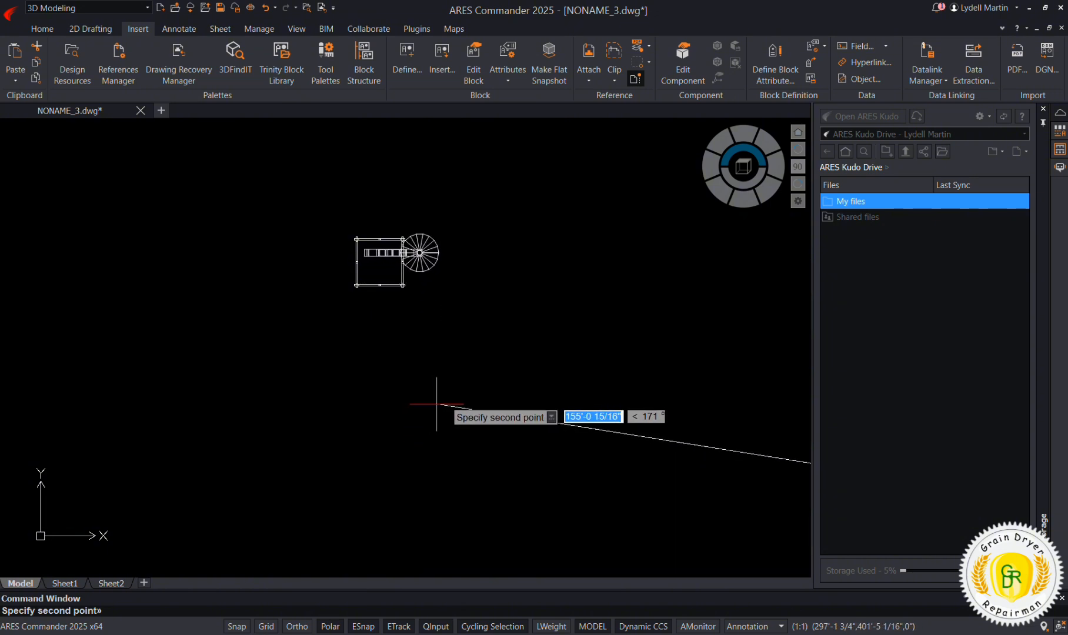
pyautogui.click(436, 405)
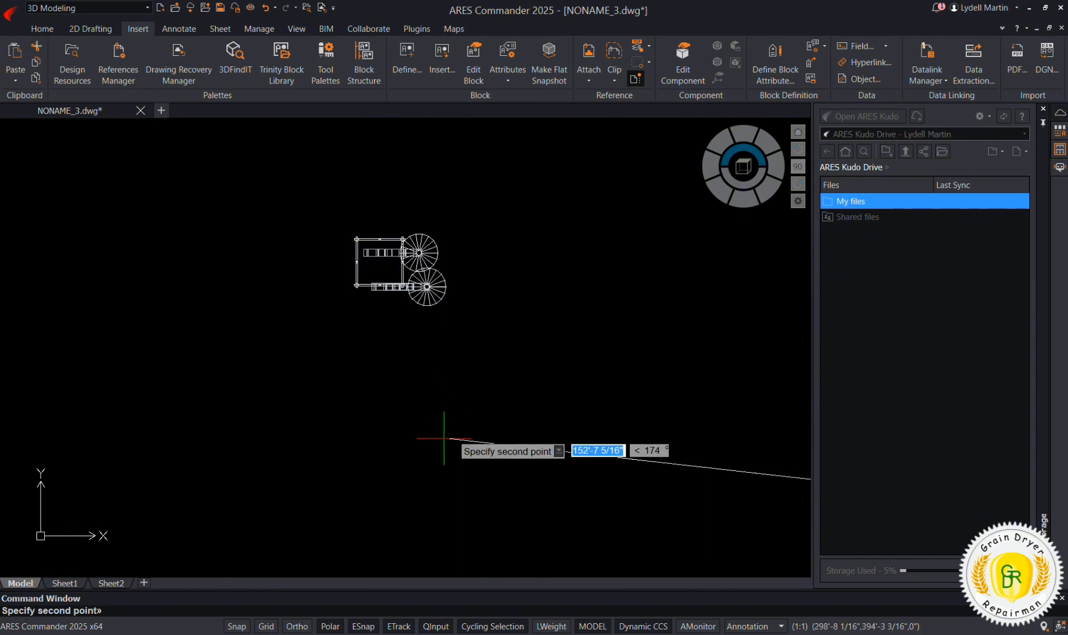
pyautogui.press('Escape')
pyautogui.scroll(-4, 389, 390)
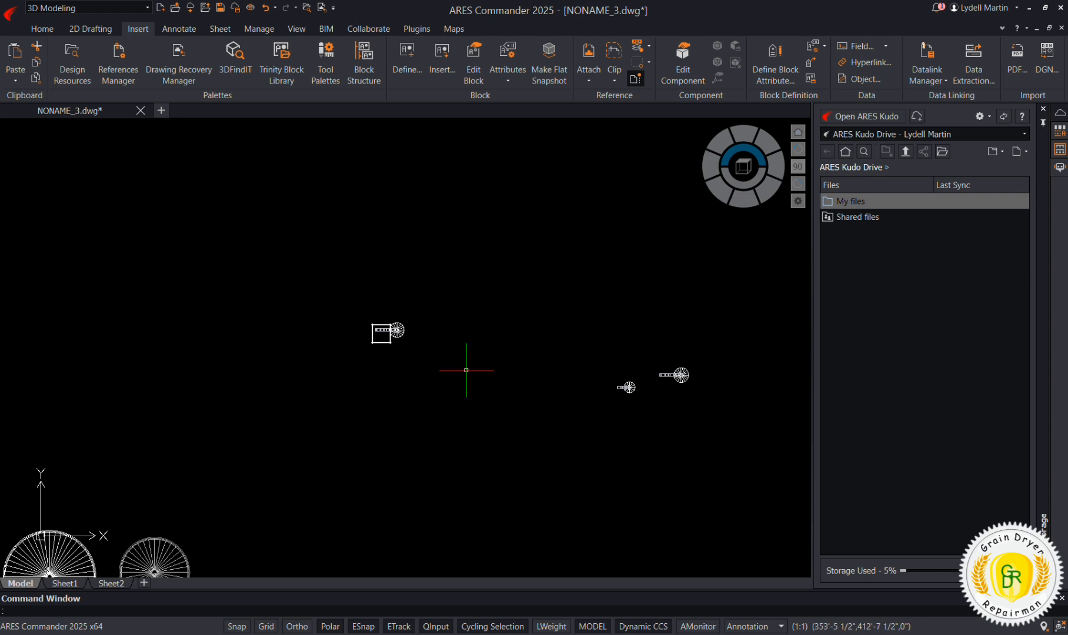
# Step: Rotate the smaller bucket elevator 180° so that it faces the opposite direction
pyautogui.scroll(2, 639, 379)
pyautogui.click(639, 378)
pyautogui.click(589, 442)
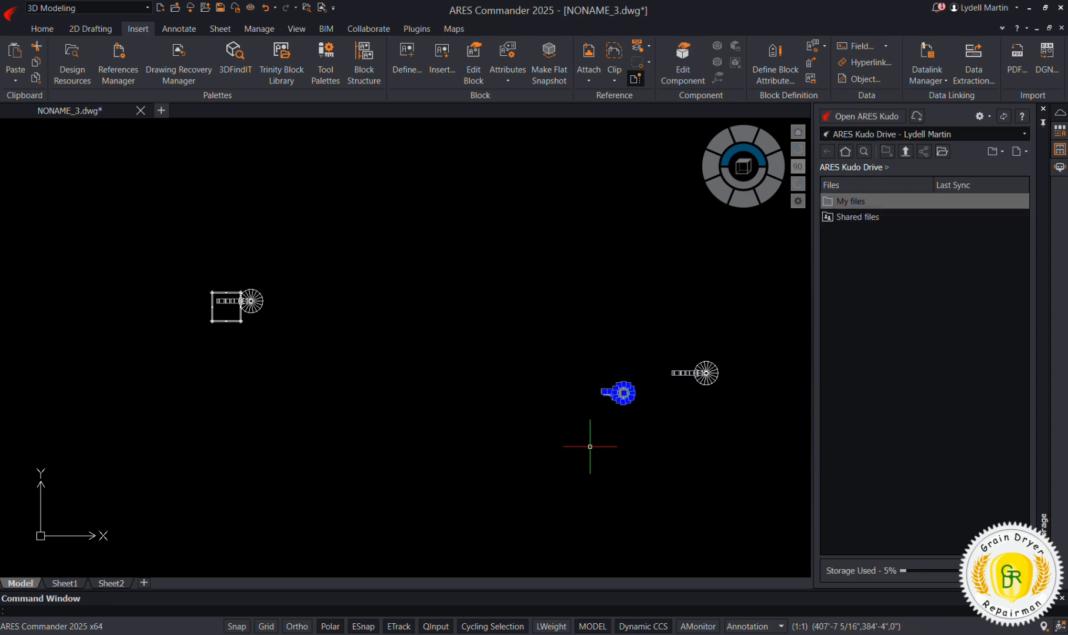
pyautogui.rightClick(590, 446)
pyautogui.click(612, 291)
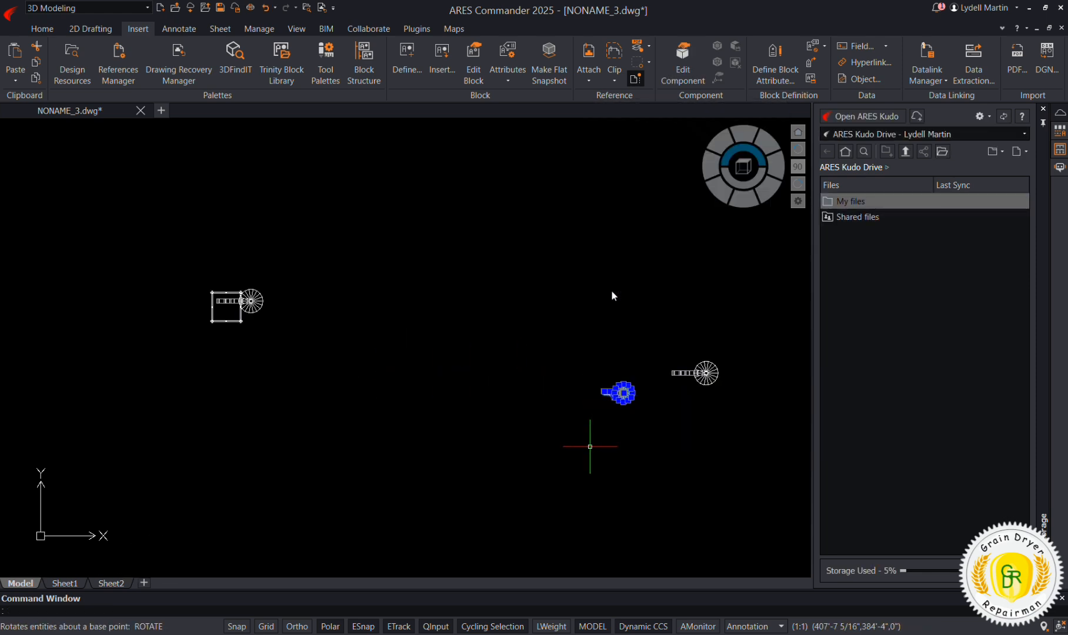
pyautogui.click(588, 399)
pyautogui.click(481, 402)
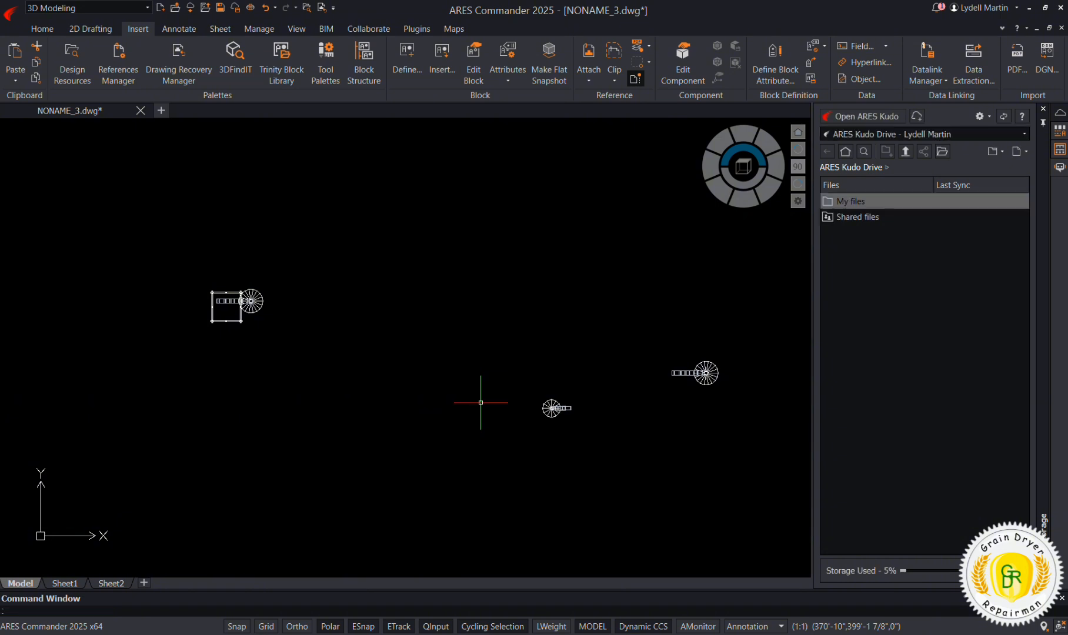
# Step: Delete the original larger bucket elevator outside the support tower
pyautogui.click(753, 340)
pyautogui.click(650, 417)
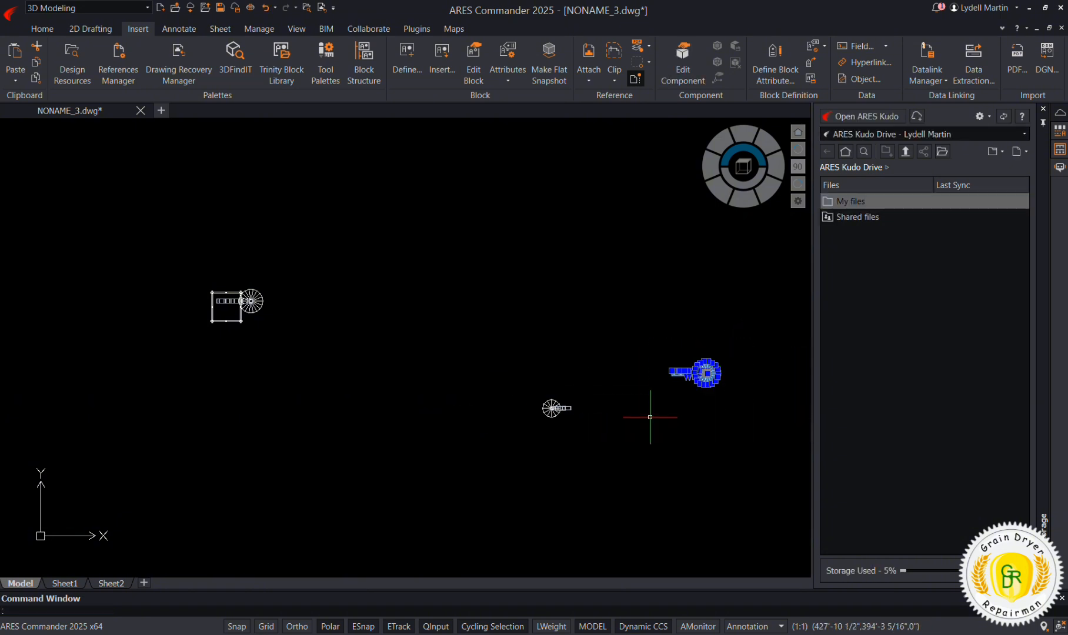
pyautogui.press('Delete')
# Step: Copy the rotated smaller elevator into the lower part of the support tower and delete its original
pyautogui.click(589, 388)
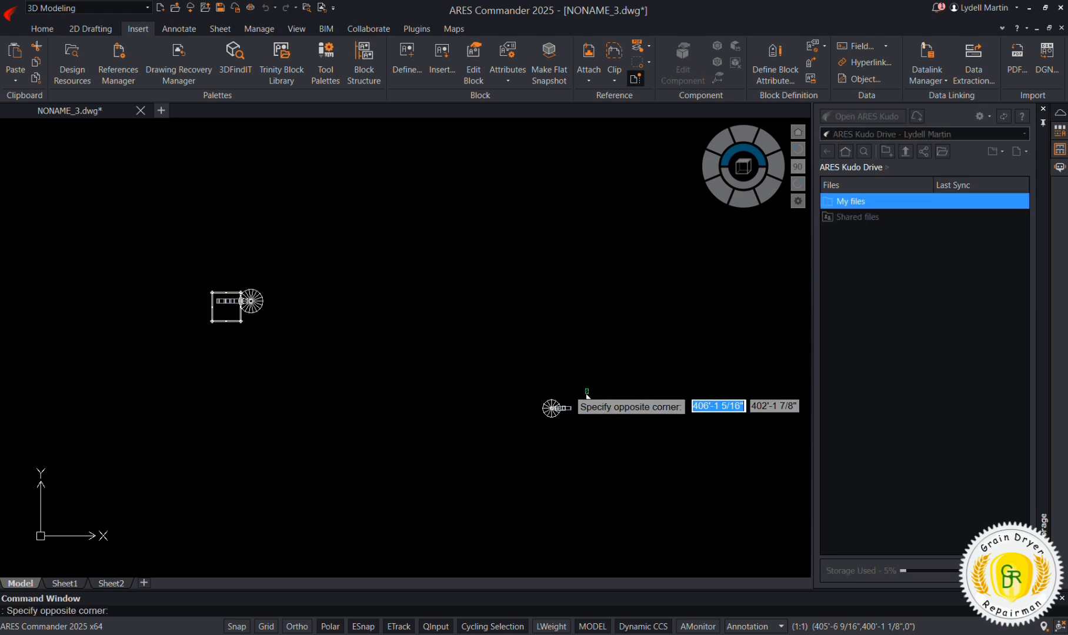
pyautogui.click(536, 448)
pyautogui.rightClick(536, 450)
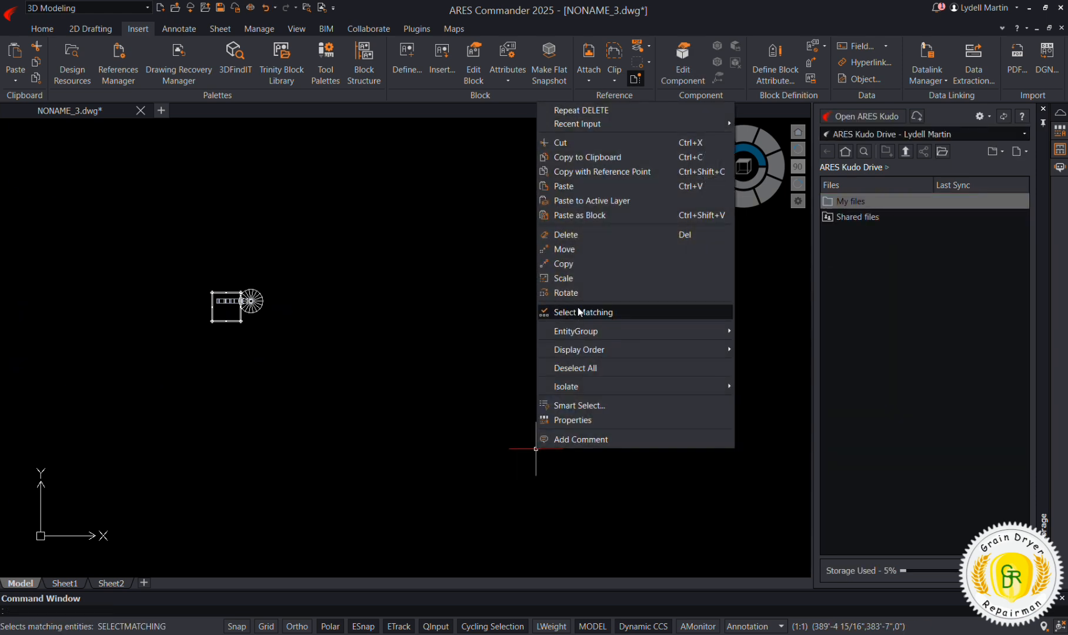
pyautogui.click(582, 264)
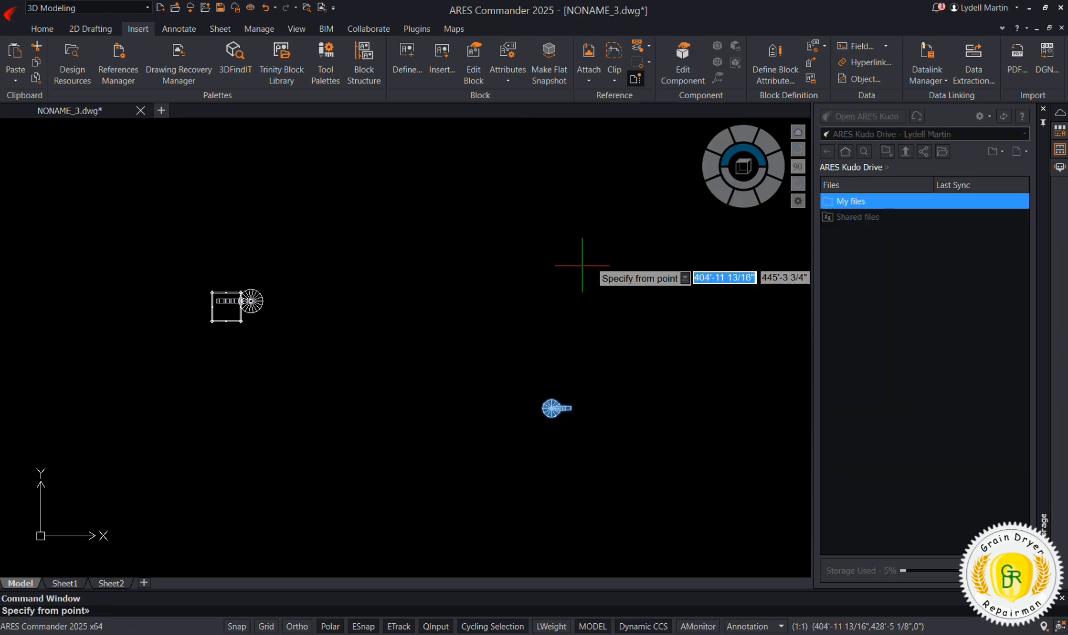
pyautogui.click(593, 428)
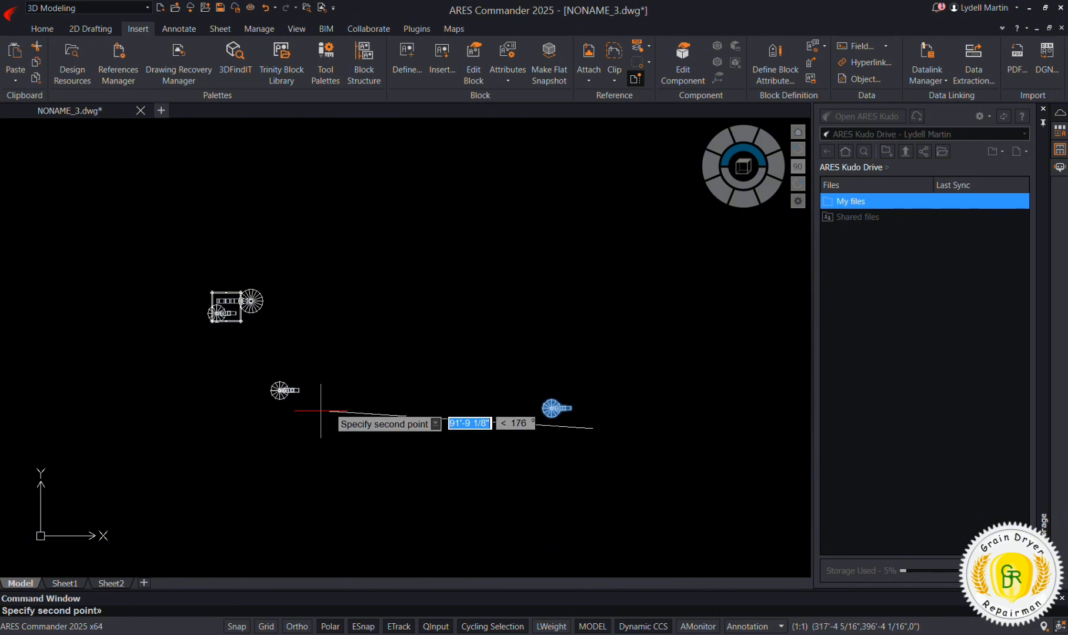
pyautogui.press('Escape')
pyautogui.click(634, 367)
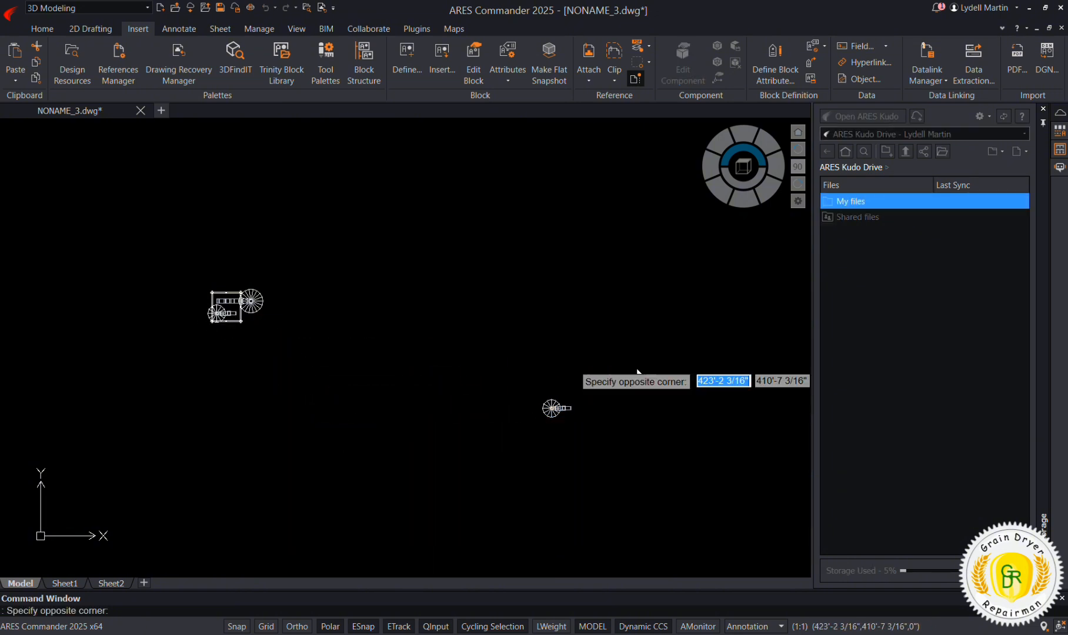
pyautogui.click(487, 428)
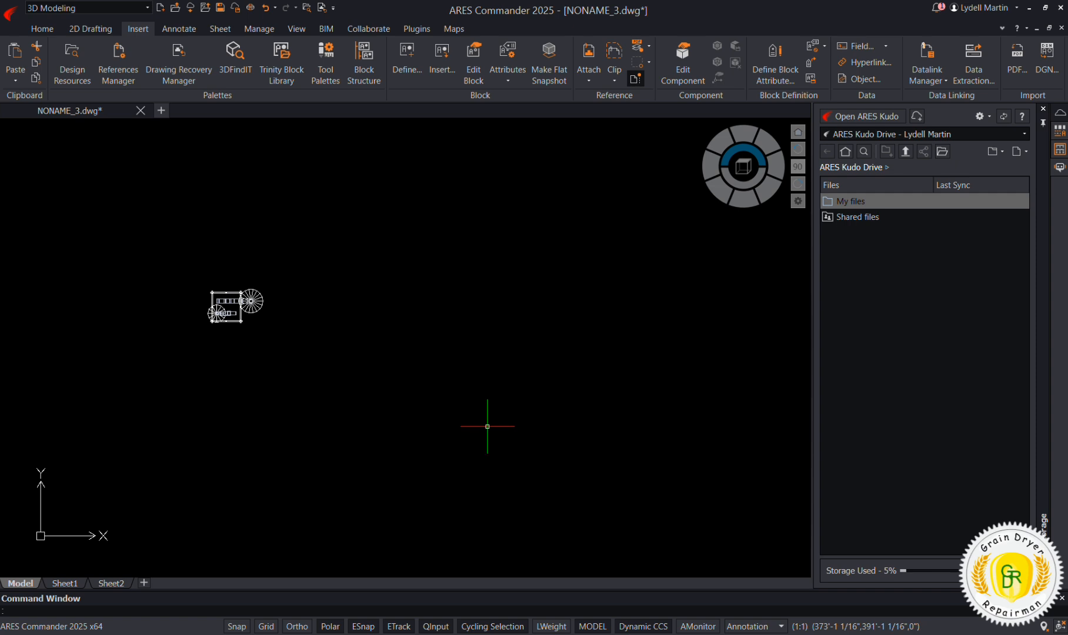
# Step: Move the support tower with its bucket elevators into the gap in the middle of the four grain bins
pyautogui.scroll(-3, 485, 411)
pyautogui.click(448, 268)
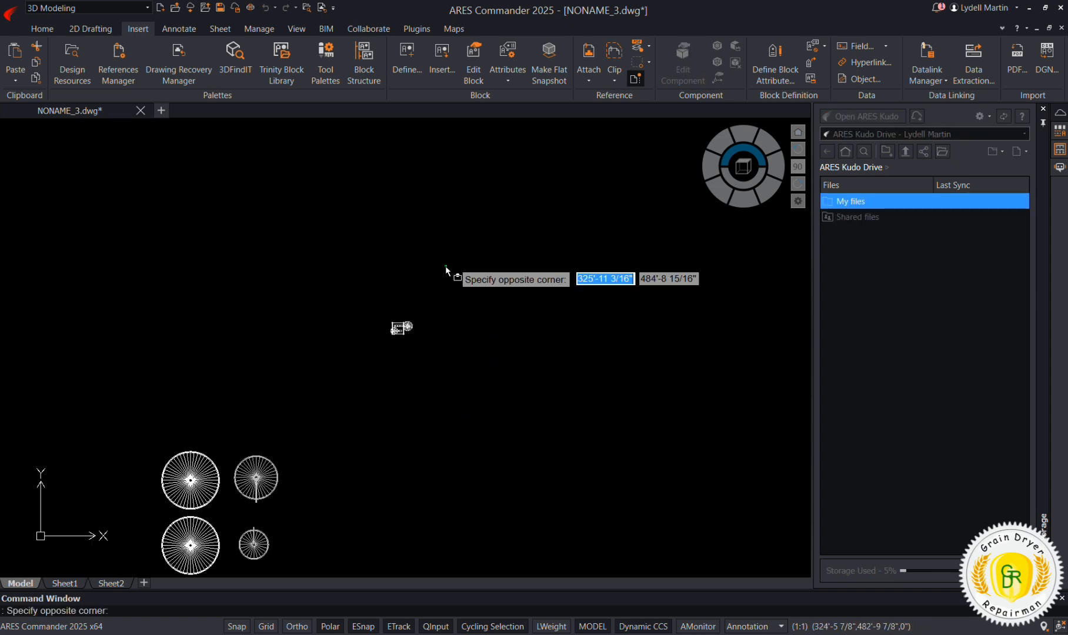
pyautogui.click(352, 399)
pyautogui.rightClick(352, 399)
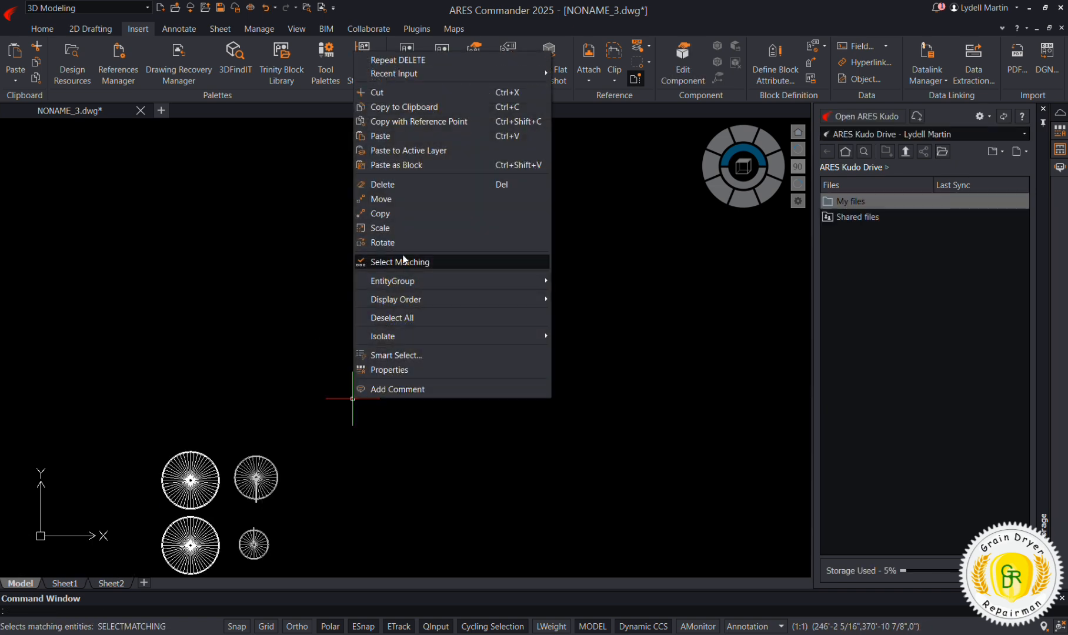
pyautogui.click(405, 201)
pyautogui.click(419, 378)
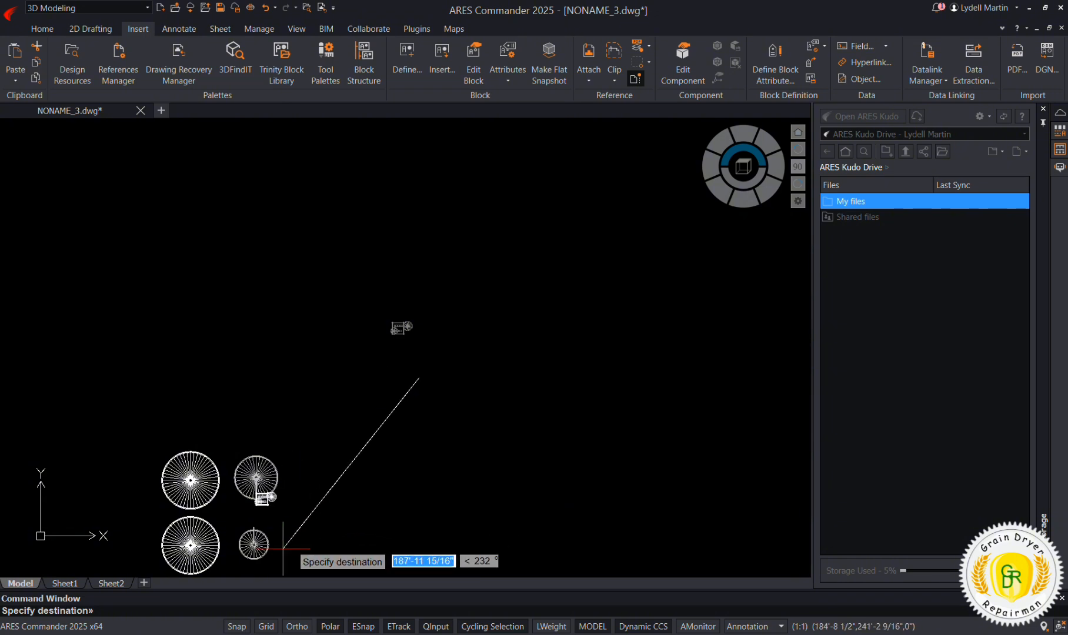
pyautogui.click(246, 561)
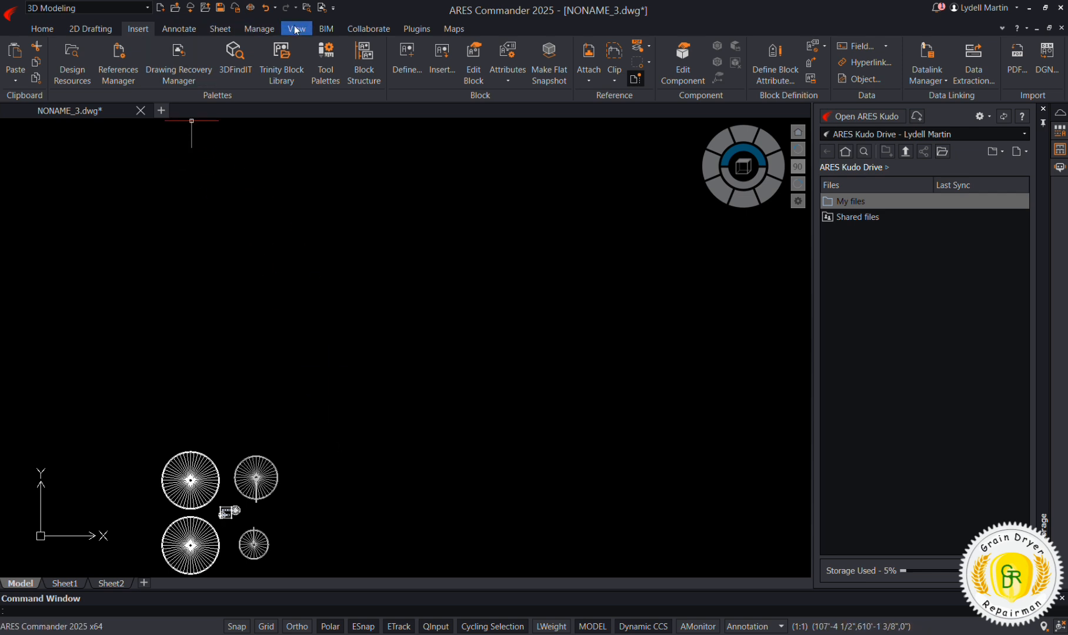
# Step: Insert the Mixflow 3D LV24.12.12 dryer block from the GDR 3D Blocks folder into open space beyond the bins
pyautogui.click(430, 54)
pyautogui.click(586, 277)
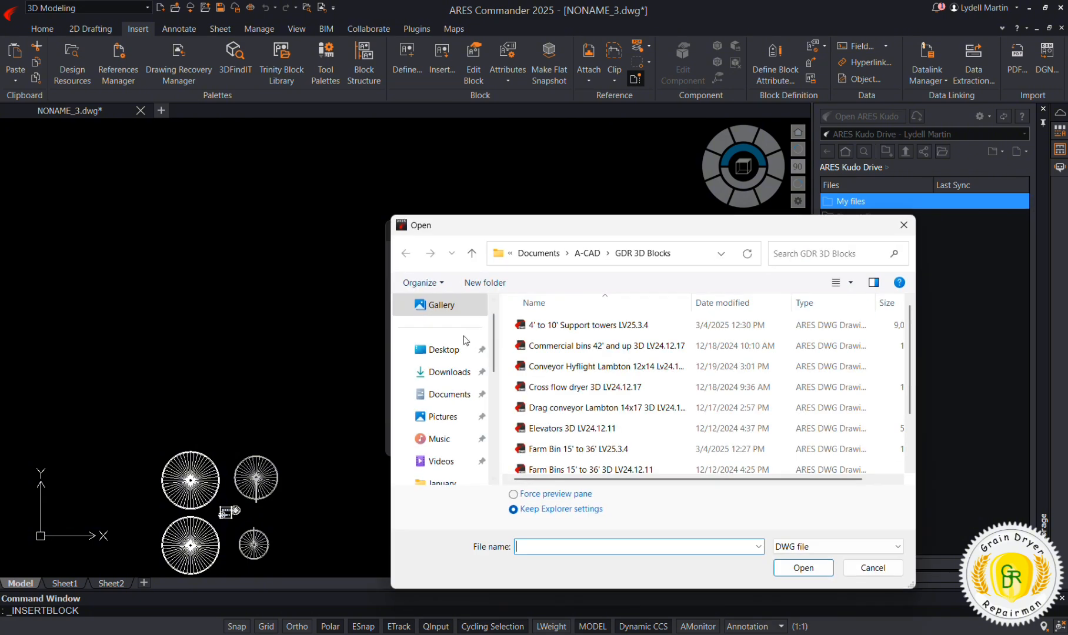
pyautogui.scroll(-2, 582, 382)
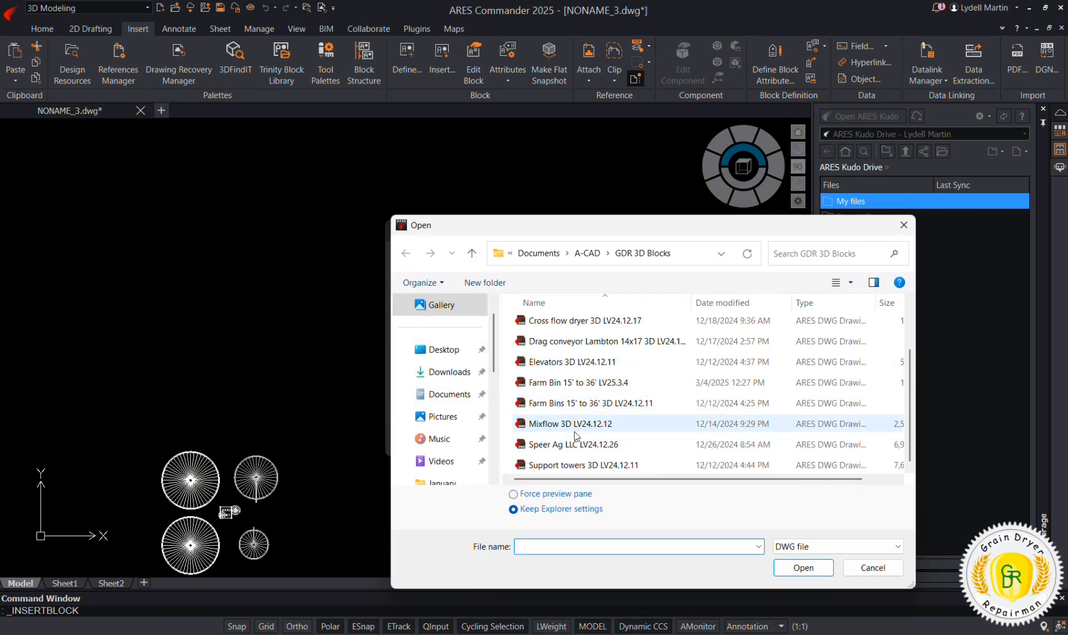
pyautogui.scroll(1, 569, 423)
pyautogui.scroll(-1, 569, 419)
pyautogui.click(578, 433)
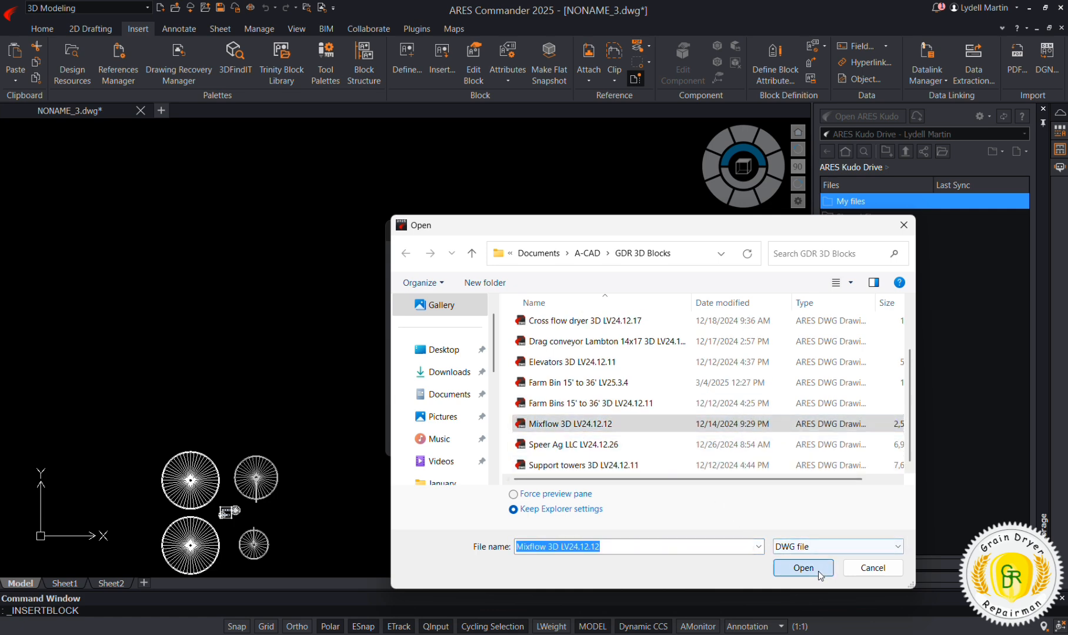
pyautogui.click(803, 567)
pyautogui.click(532, 444)
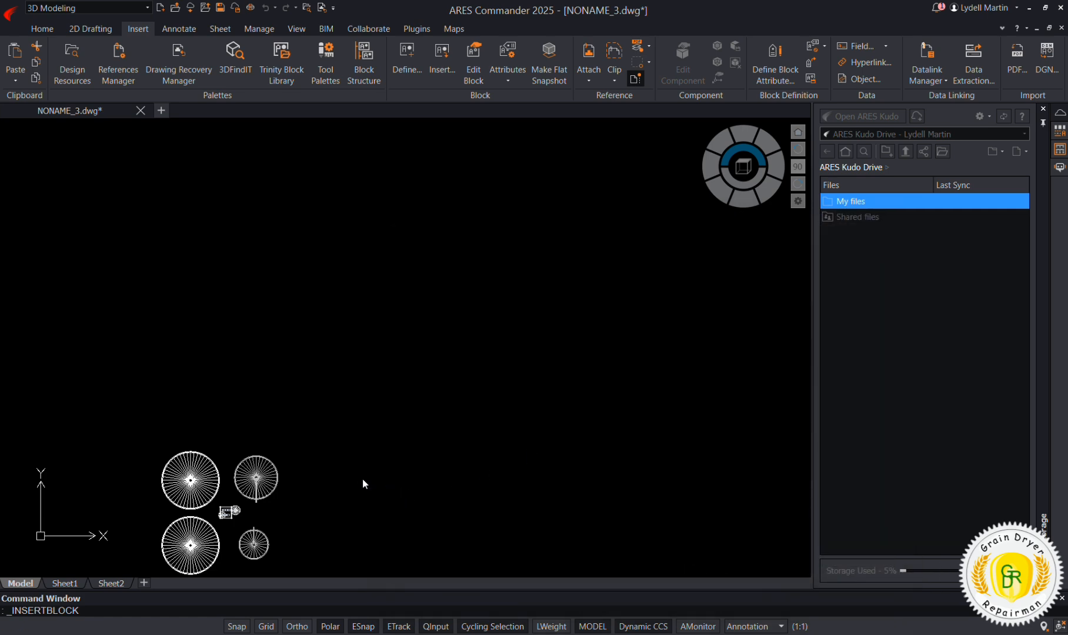
pyautogui.click(325, 382)
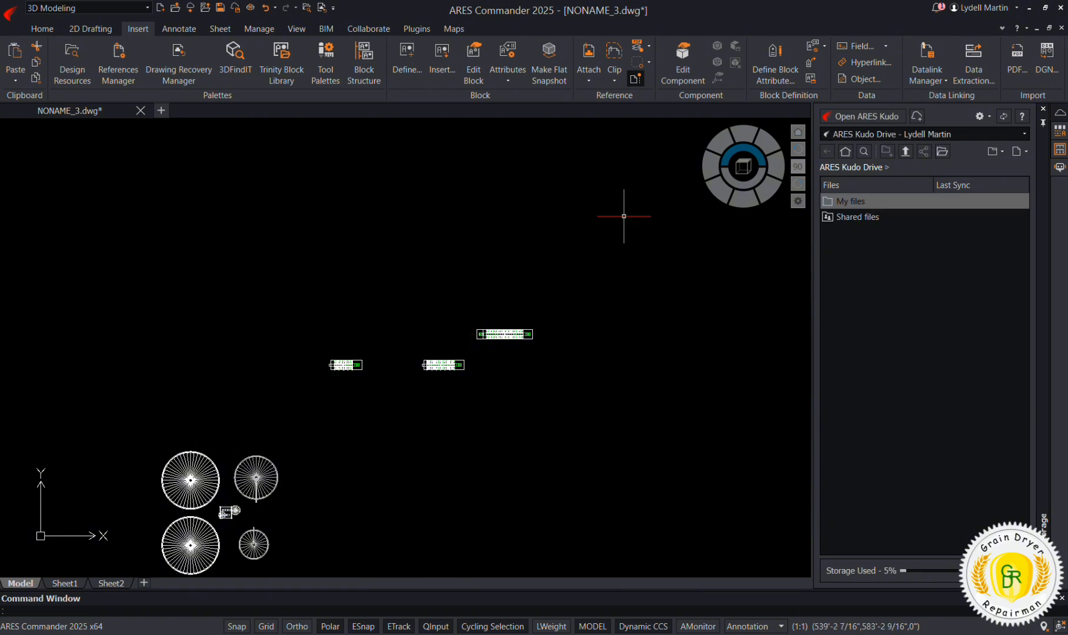
# Step: Explode the inserted dryer block and delete the two larger dryers, keeping only the smallest one
pyautogui.click(766, 198)
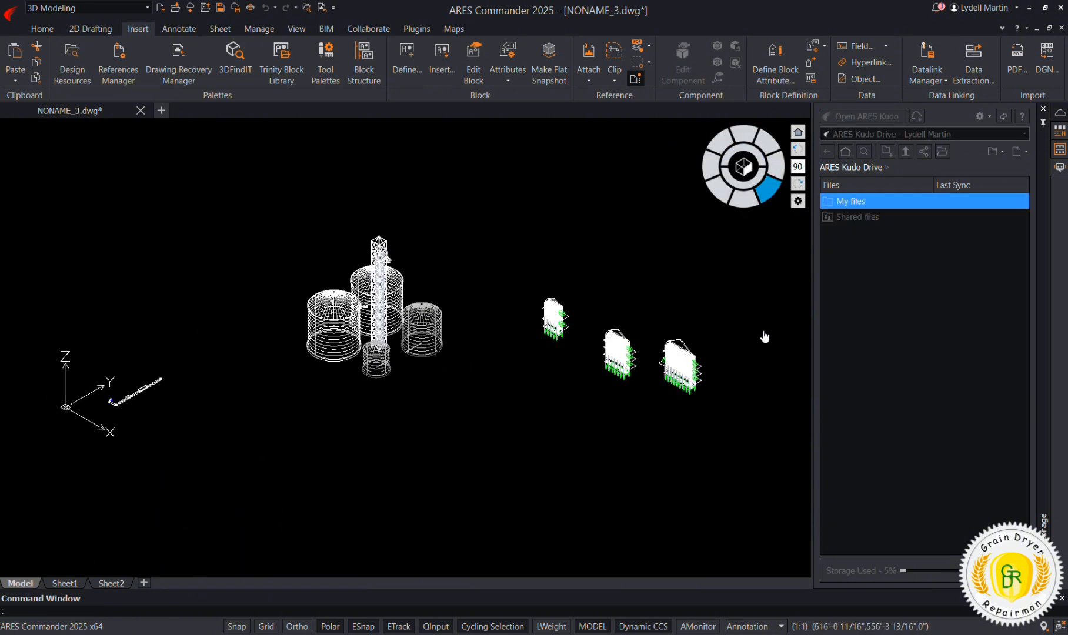
pyautogui.write('exp')
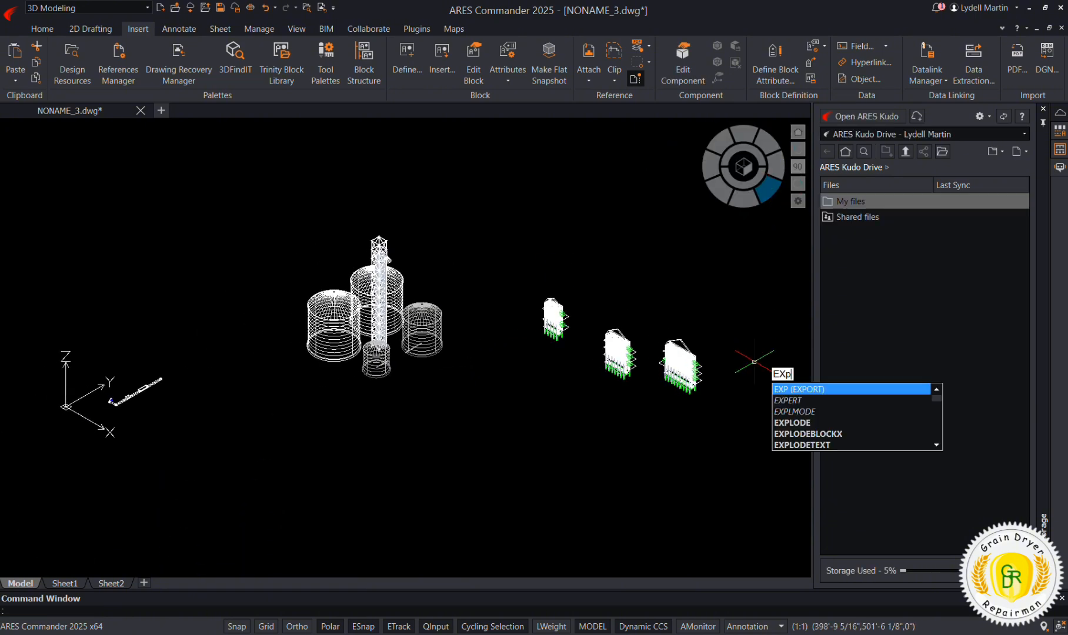
pyautogui.press('Down')
pyautogui.press('Down')
pyautogui.press('Down')
pyautogui.press('Return')
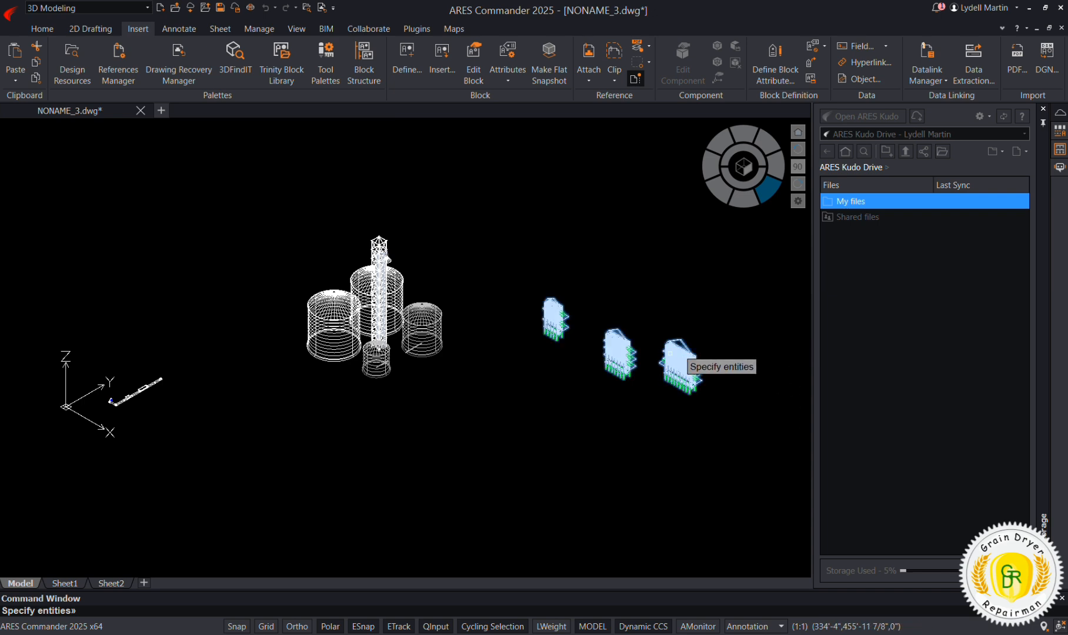
pyautogui.click(672, 359)
pyautogui.press('Return')
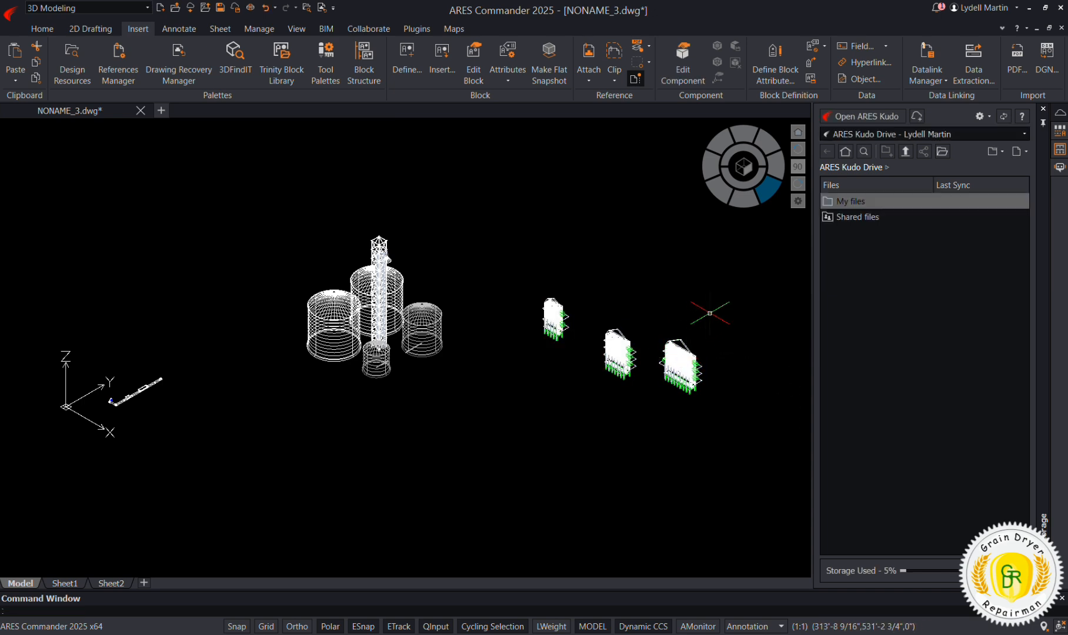
pyautogui.click(723, 299)
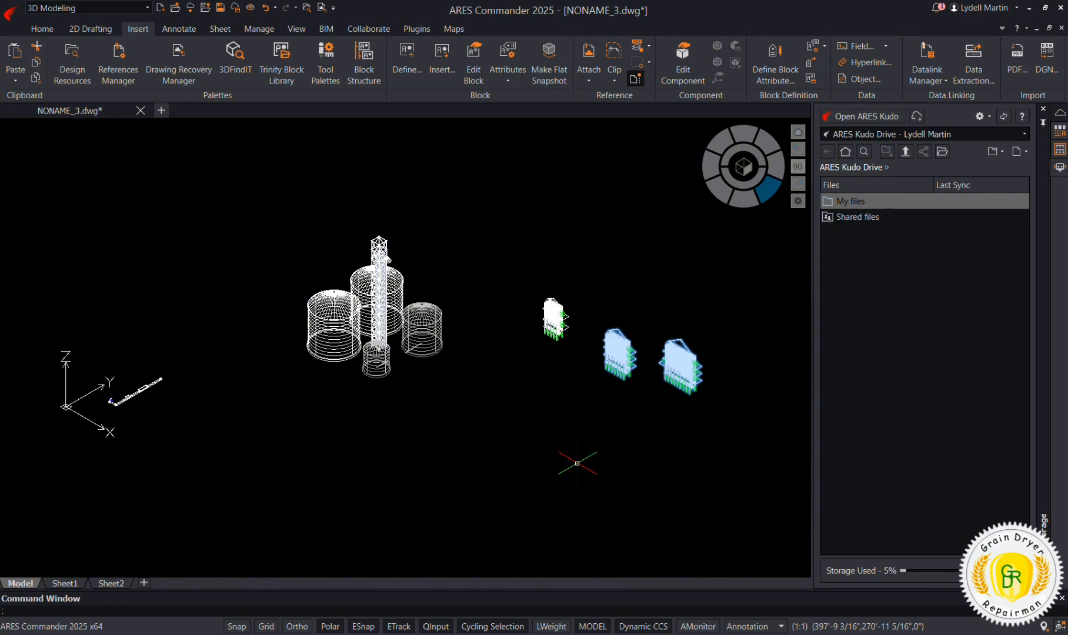
pyautogui.press('Delete')
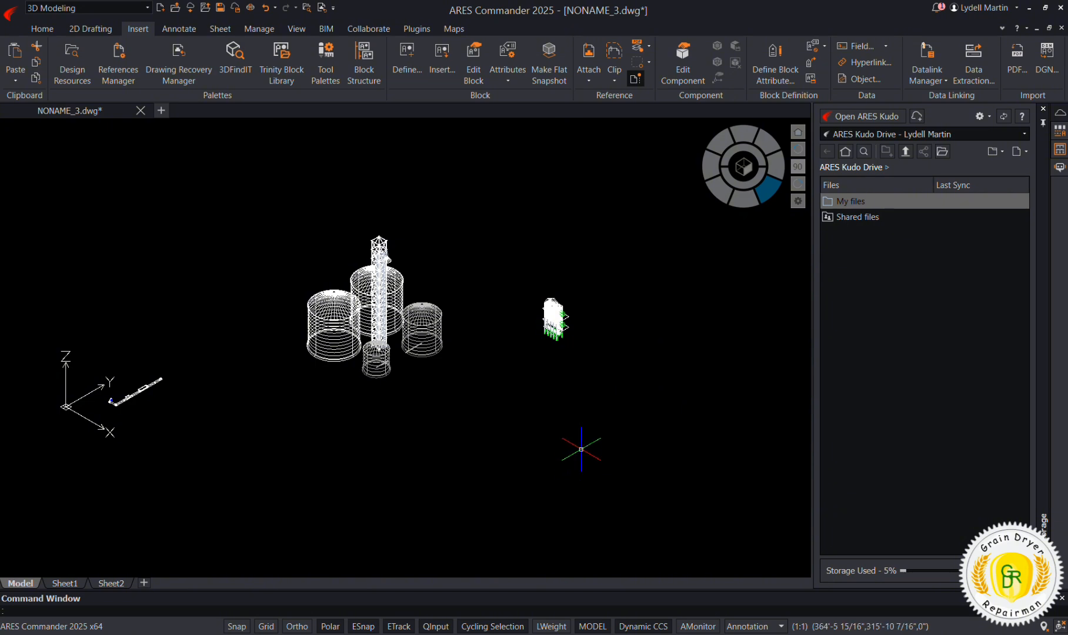
# Step: In plan view, move the remaining dryer to open space east of the smallest bin
pyautogui.click(744, 153)
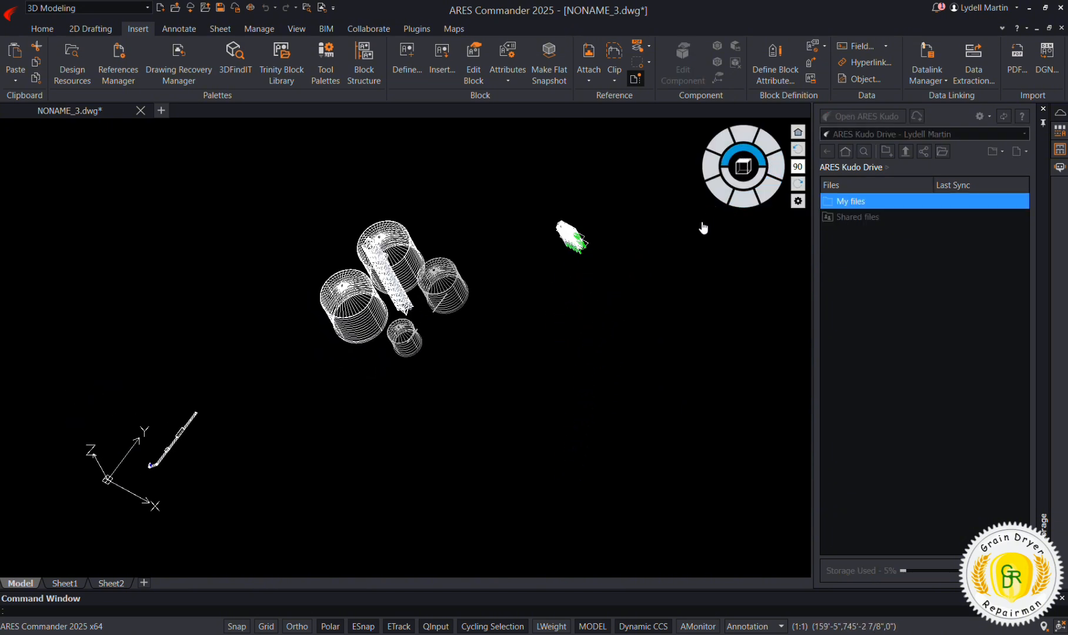
pyautogui.click(558, 207)
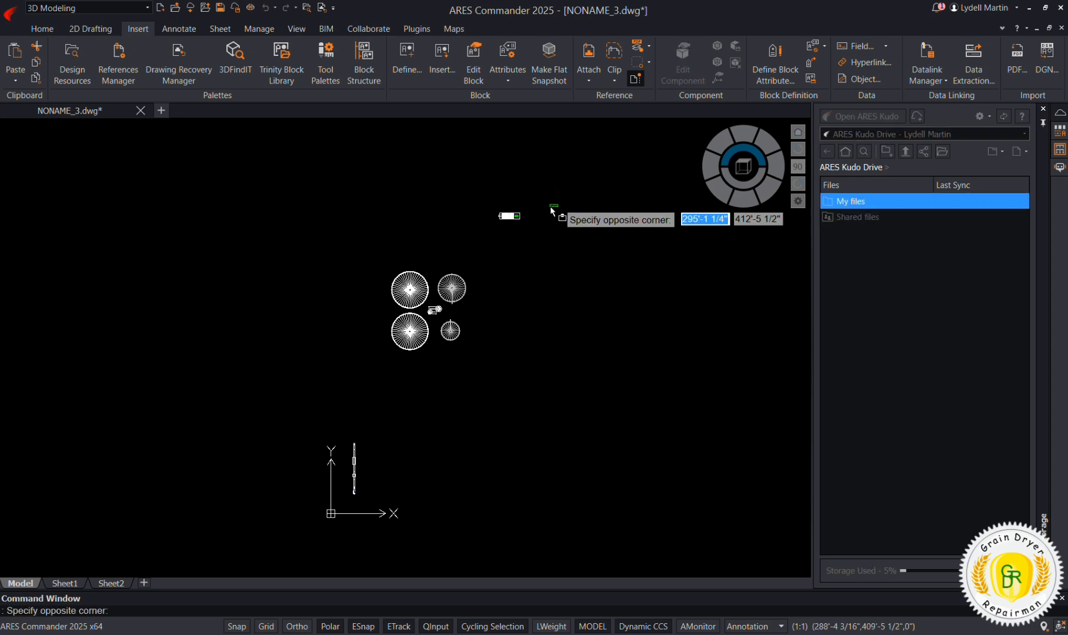
pyautogui.click(468, 247)
pyautogui.rightClick(529, 345)
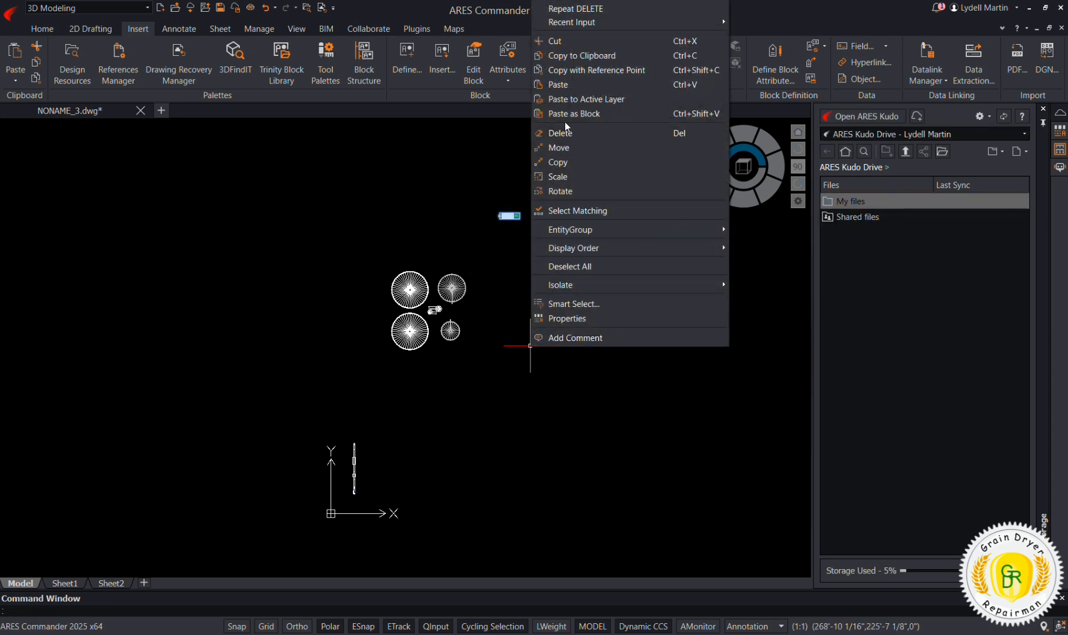
pyautogui.click(570, 148)
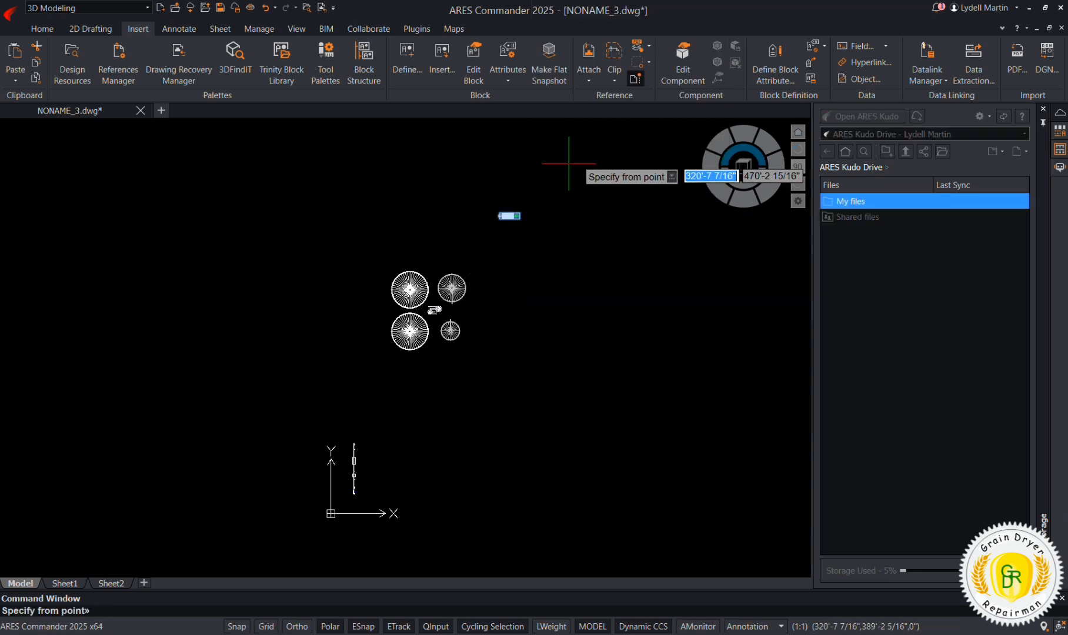
pyautogui.click(572, 270)
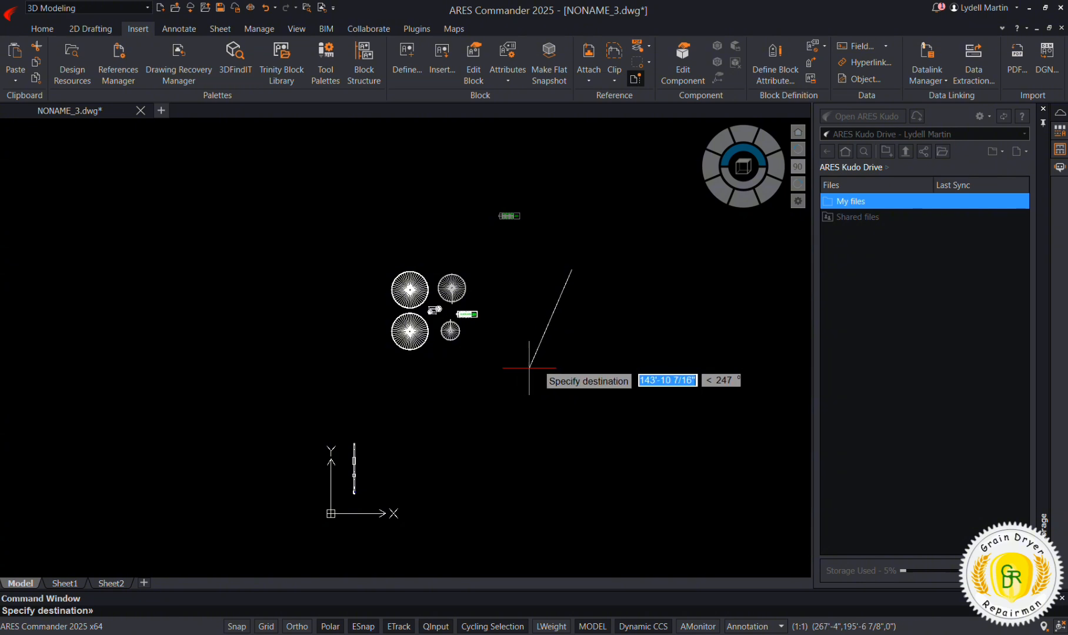
pyautogui.click(585, 384)
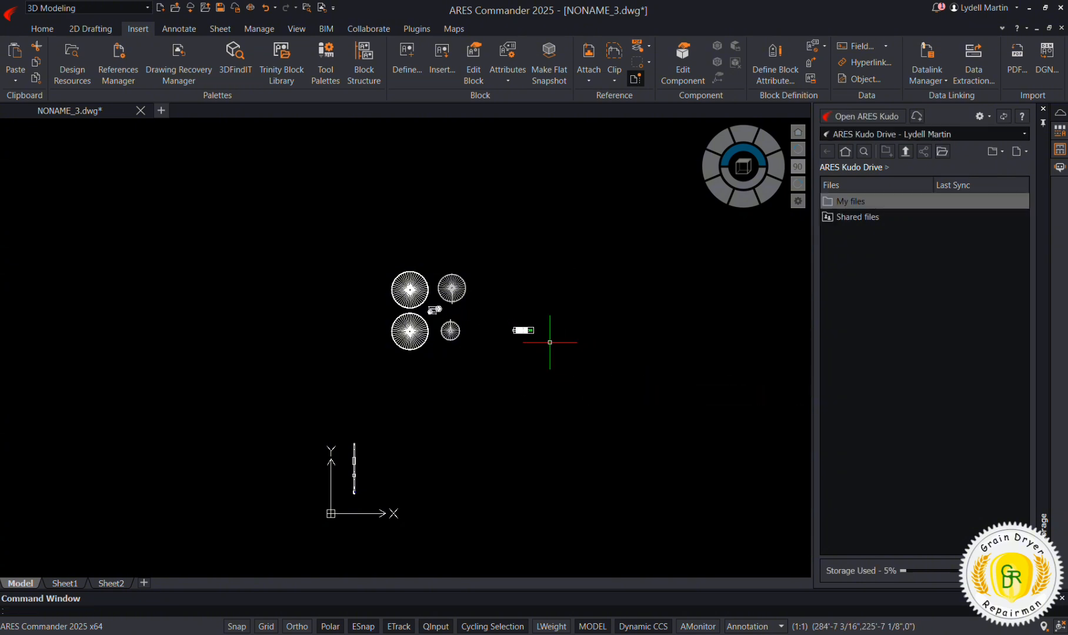
# Step: Rotate the dryer 90° clockwise so that its long side runs parallel to the Y axis
pyautogui.scroll(5, 544, 344)
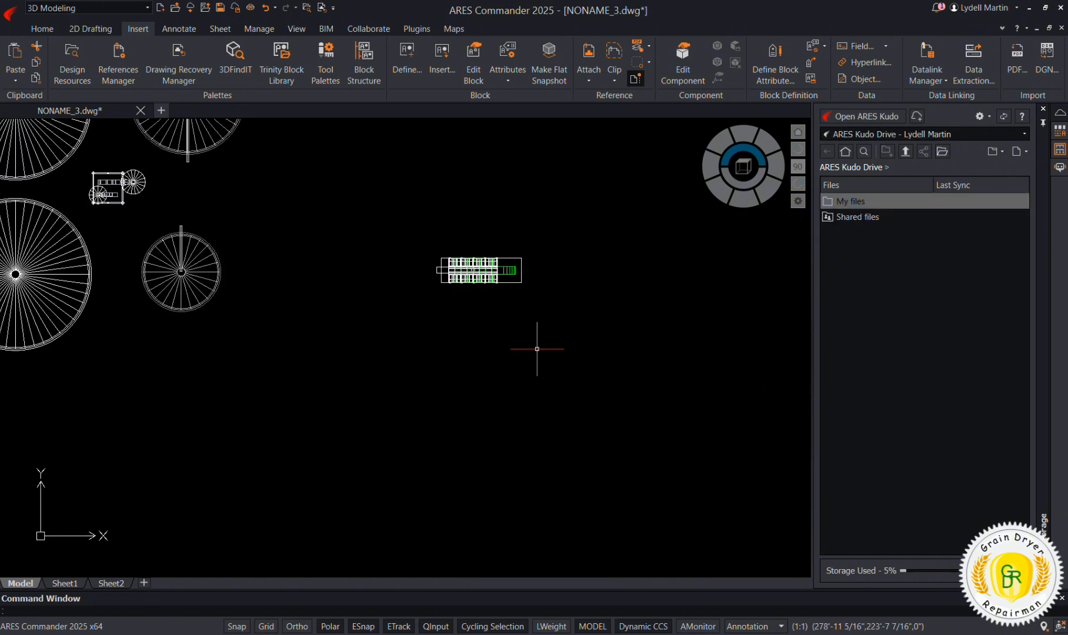
pyautogui.click(579, 238)
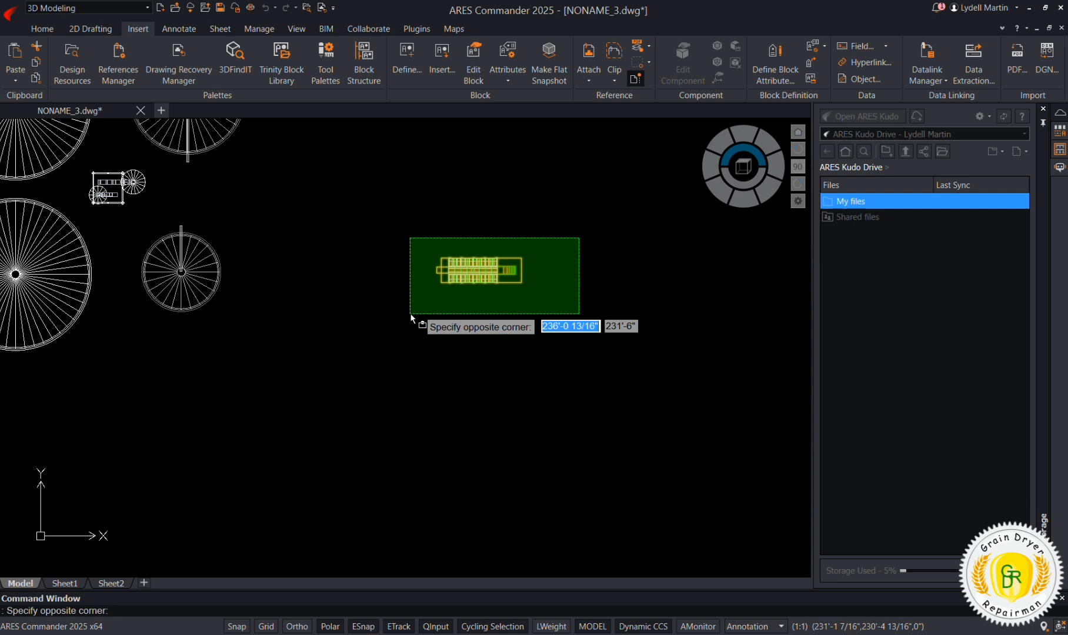
pyautogui.click(378, 322)
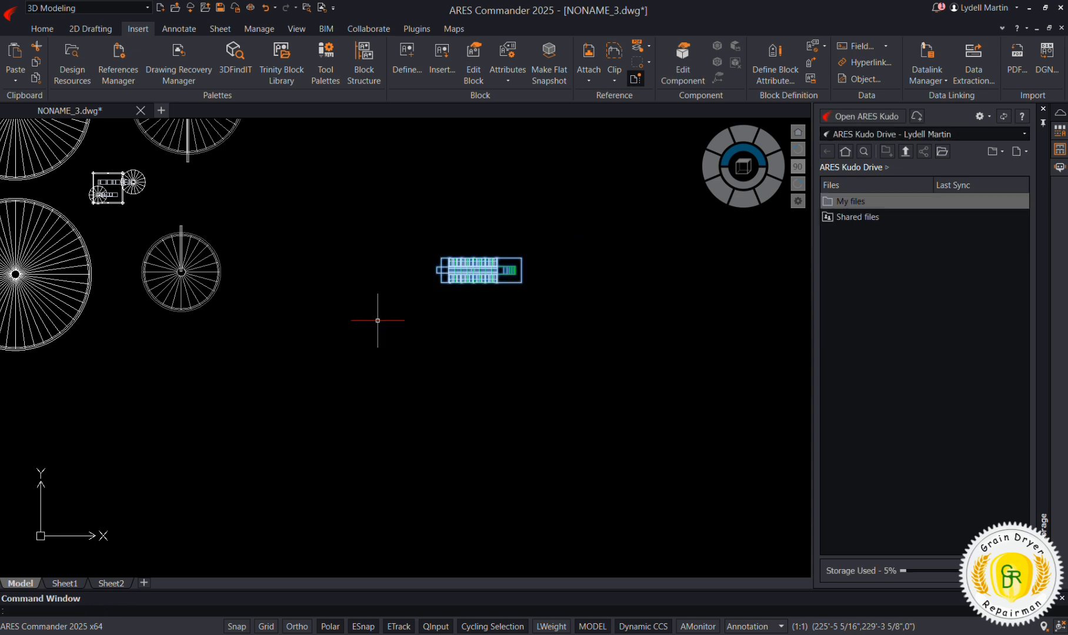
pyautogui.rightClick(431, 242)
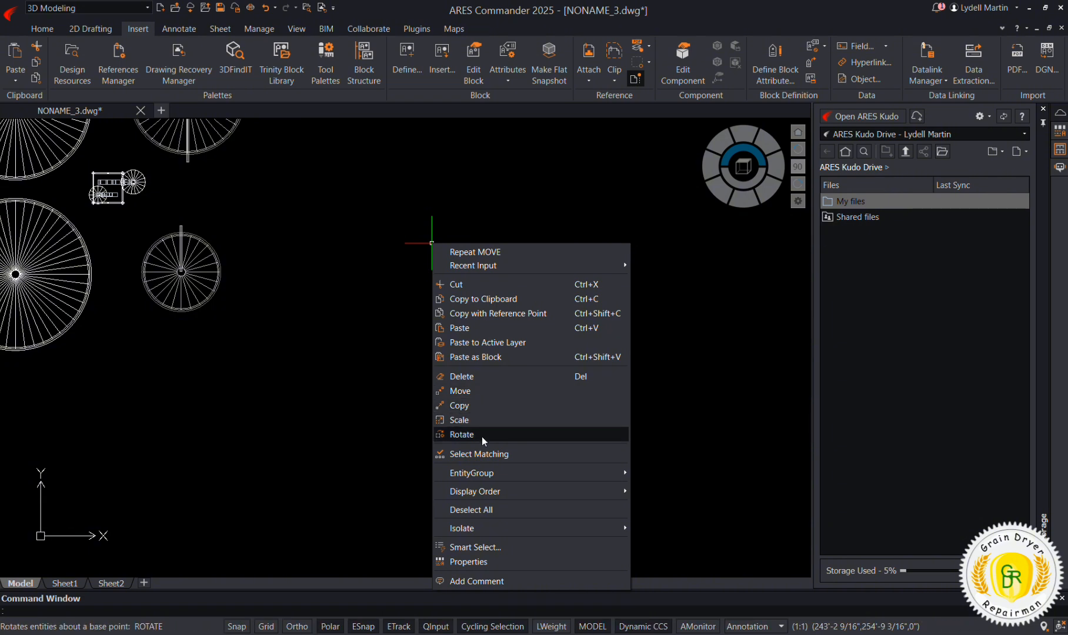
pyautogui.click(481, 437)
pyautogui.click(437, 258)
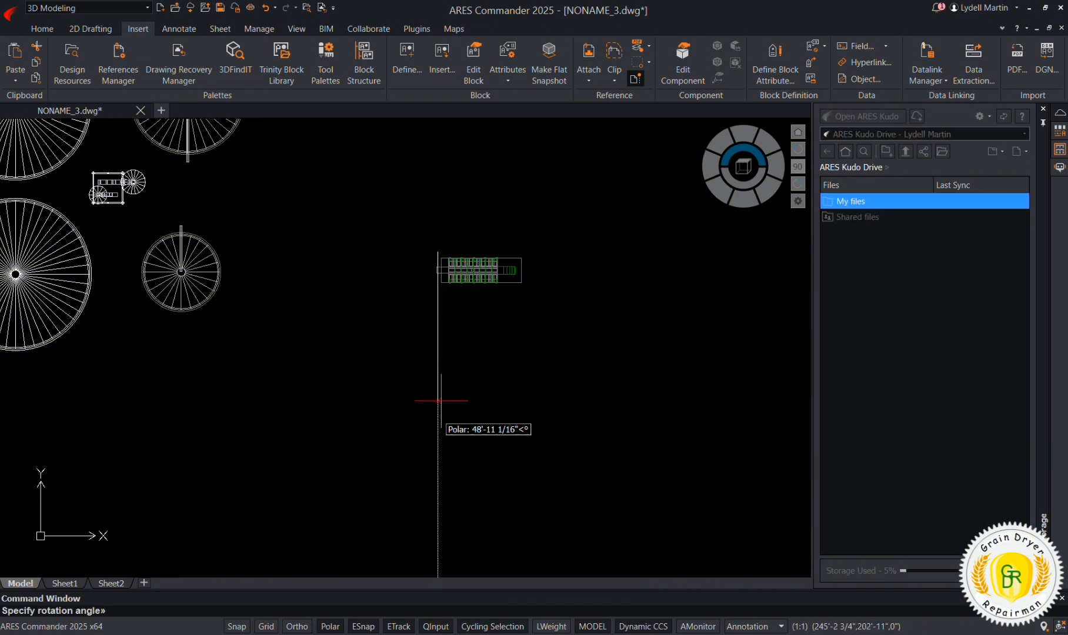
pyautogui.click(437, 436)
# Step: Move the rotated dryer directly south of the support tower, between the lower large bin and the smallest bin
pyautogui.click(468, 235)
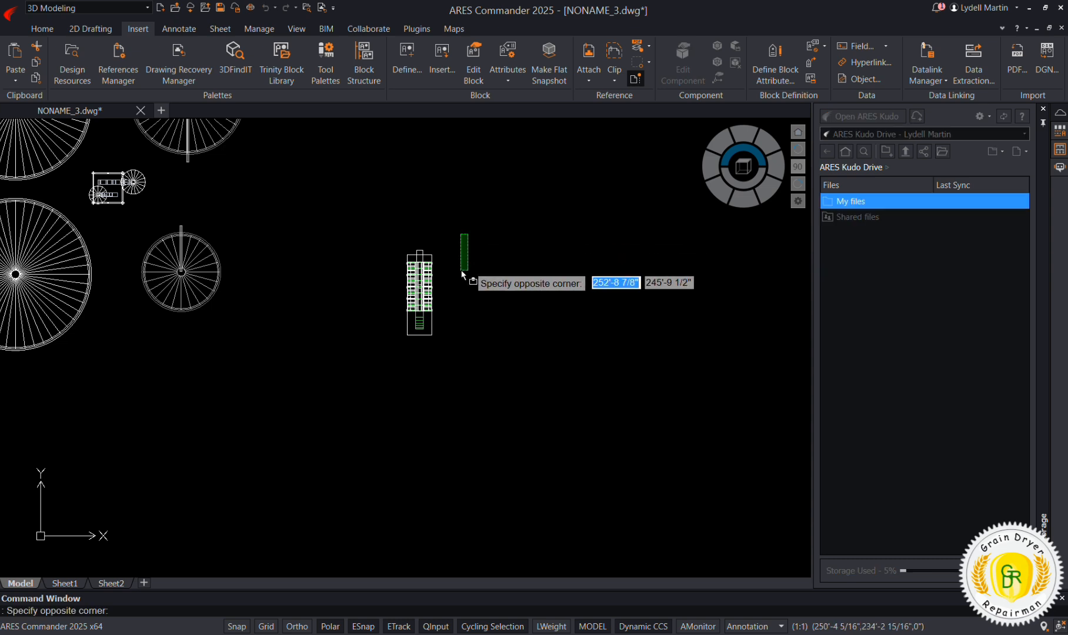
pyautogui.click(406, 399)
pyautogui.rightClick(388, 441)
pyautogui.click(432, 241)
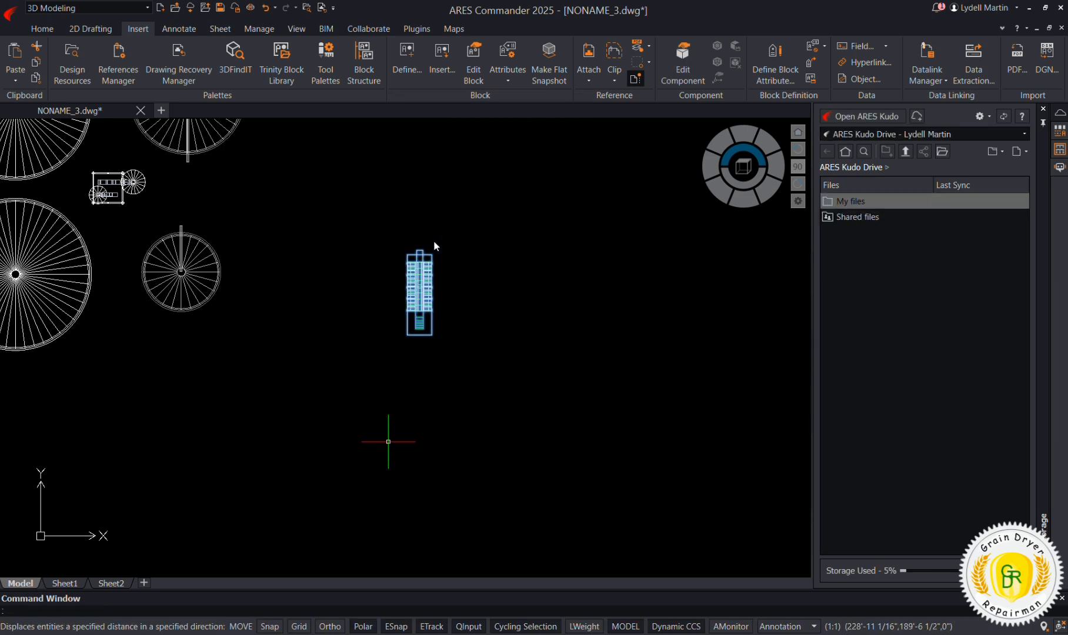
pyautogui.click(445, 426)
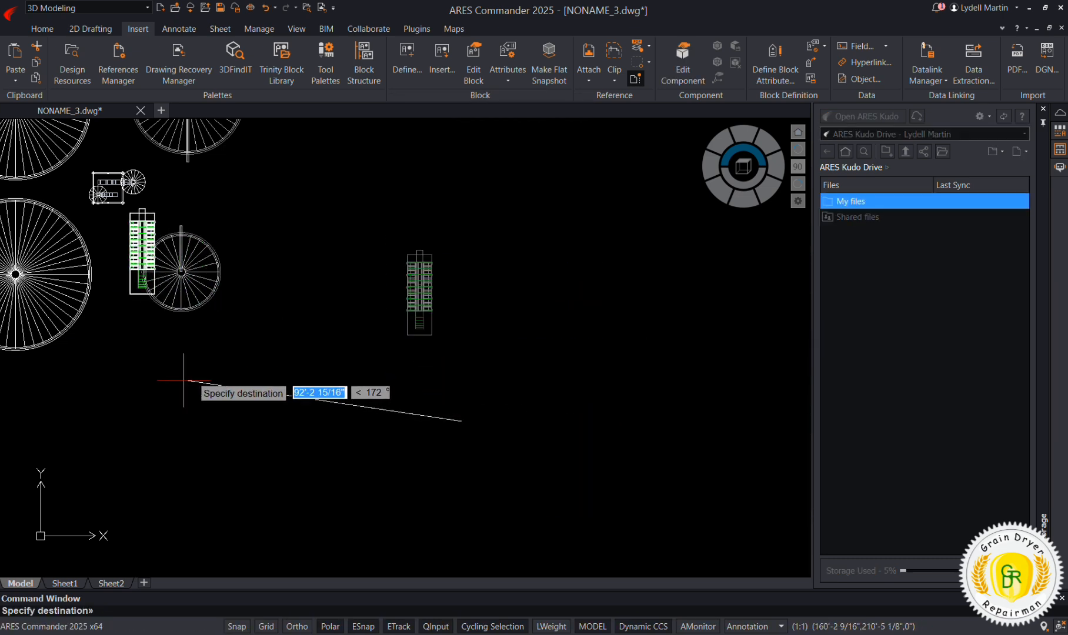
pyautogui.click(163, 371)
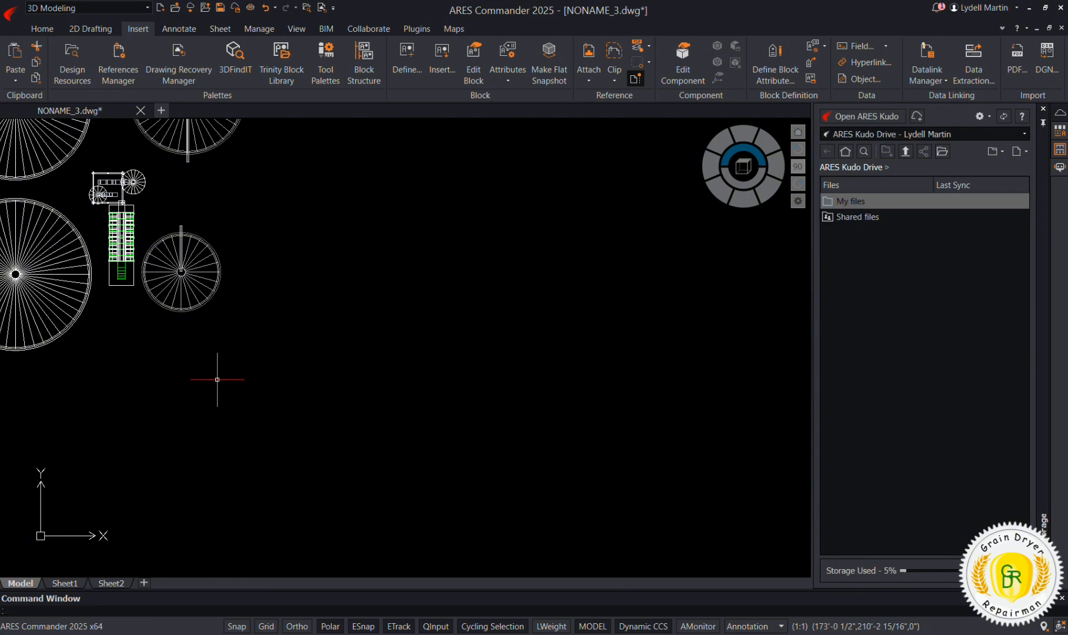
# Step: Move the smallest bin slightly northeast to leave more clearance beside the dryer
pyautogui.click(269, 209)
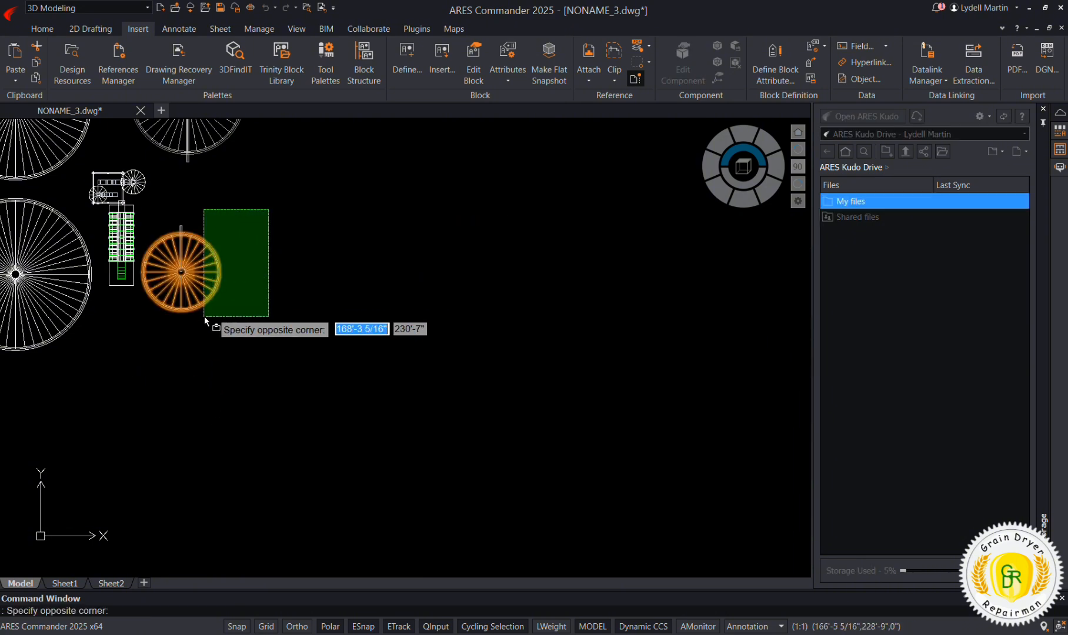
pyautogui.click(142, 355)
pyautogui.rightClick(181, 415)
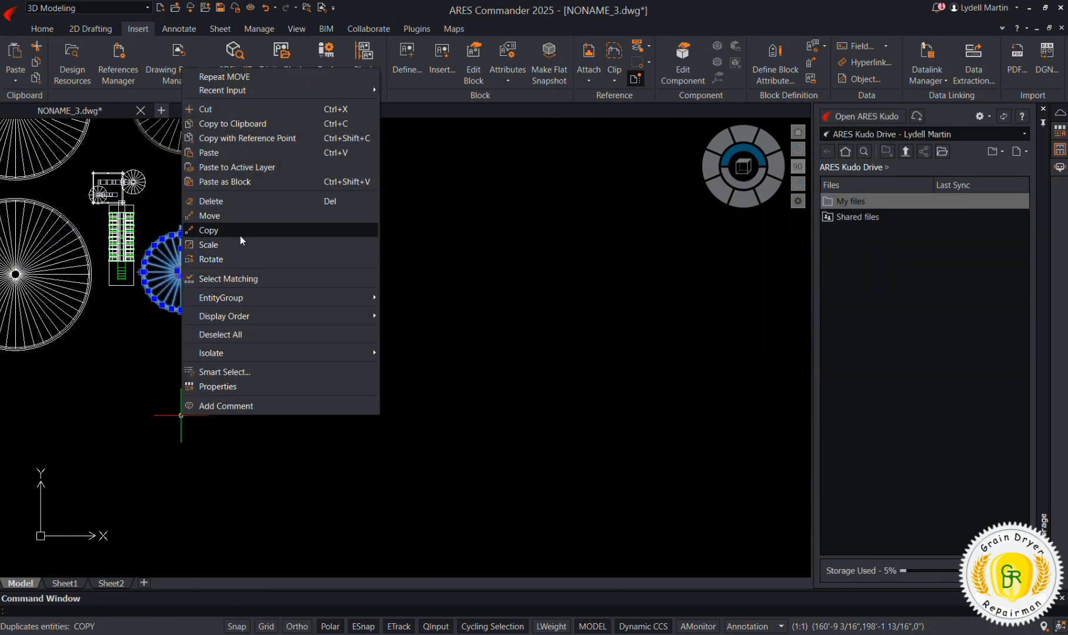
pyautogui.click(240, 216)
pyautogui.click(227, 386)
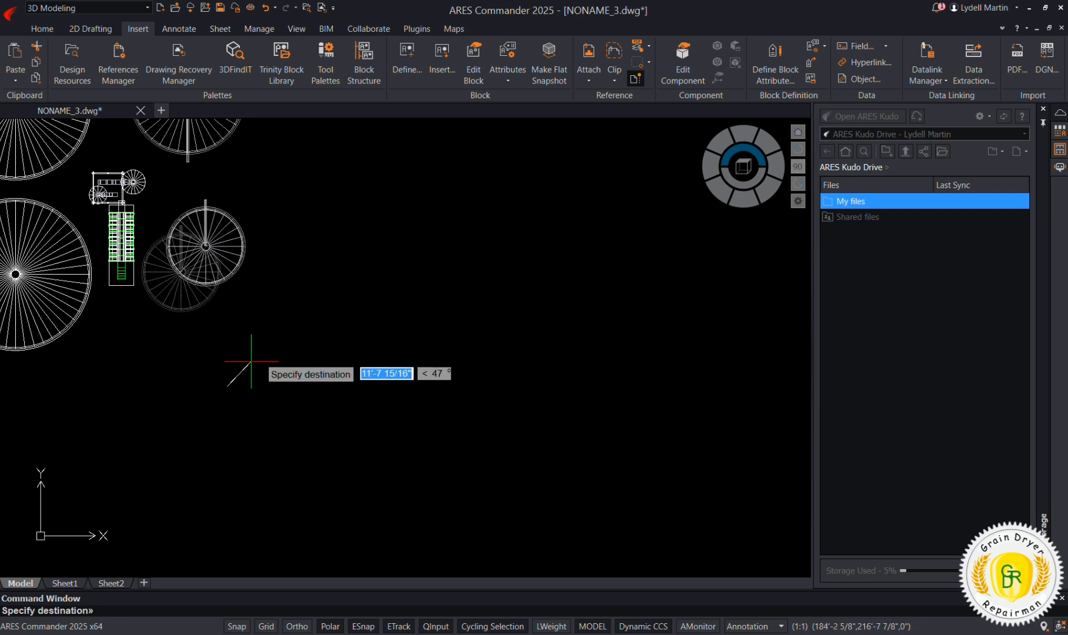
pyautogui.click(246, 351)
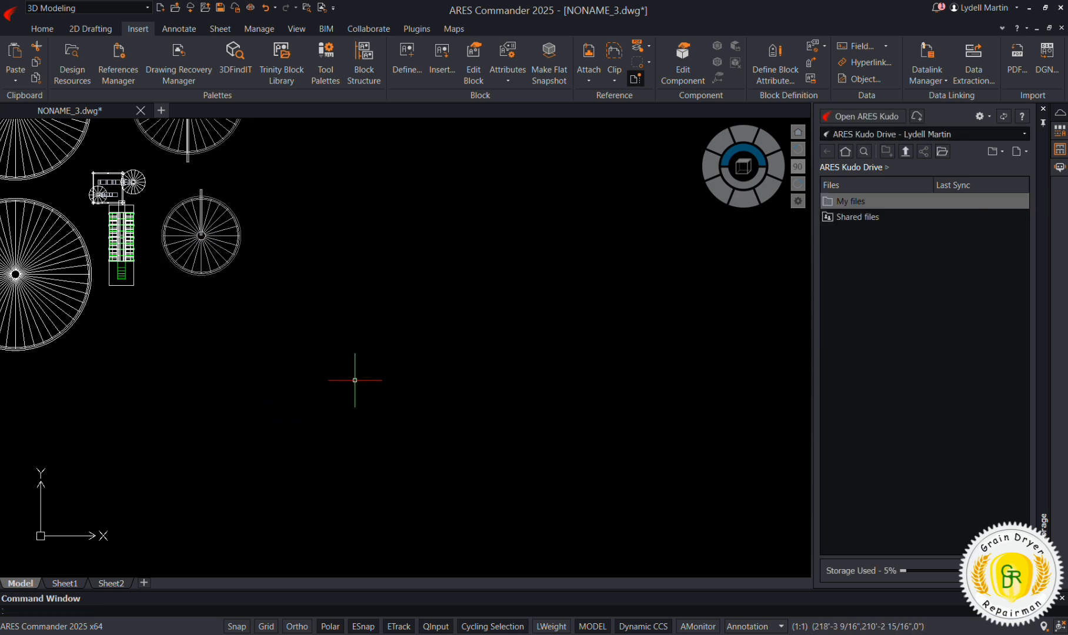
pyautogui.scroll(-2, 355, 374)
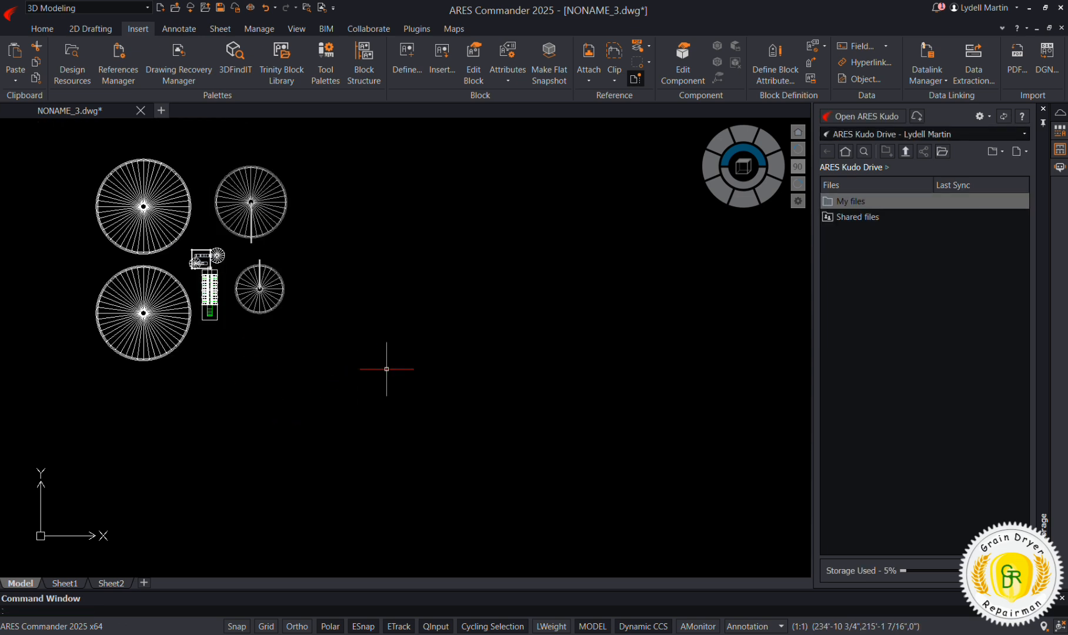
# Step: Display the grain site model in the Realistic visual style
pyautogui.click(296, 29)
pyautogui.click(479, 79)
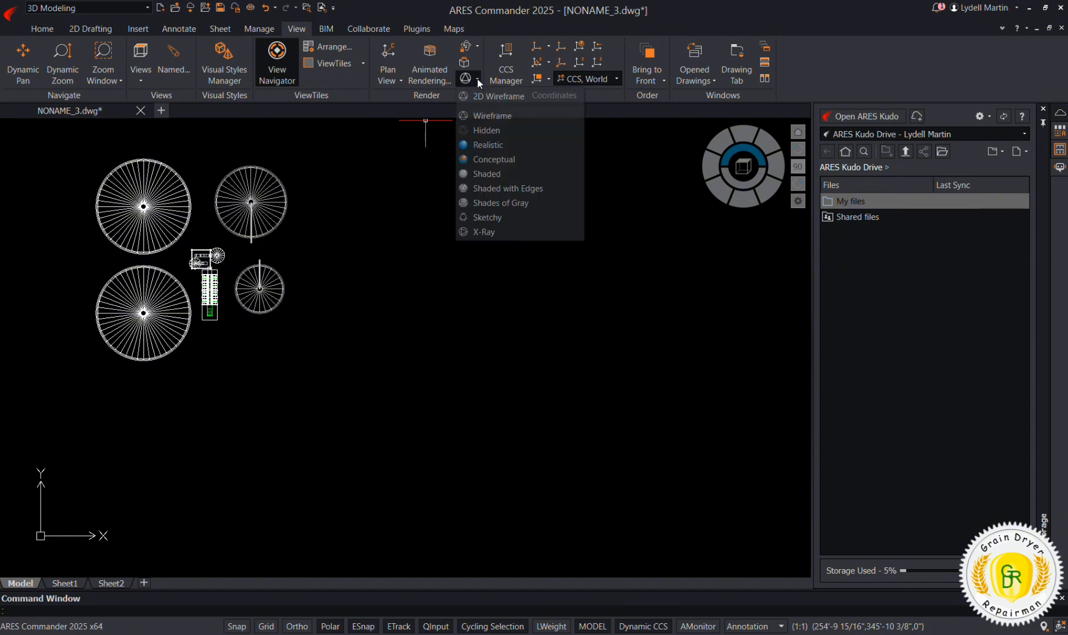
pyautogui.click(480, 146)
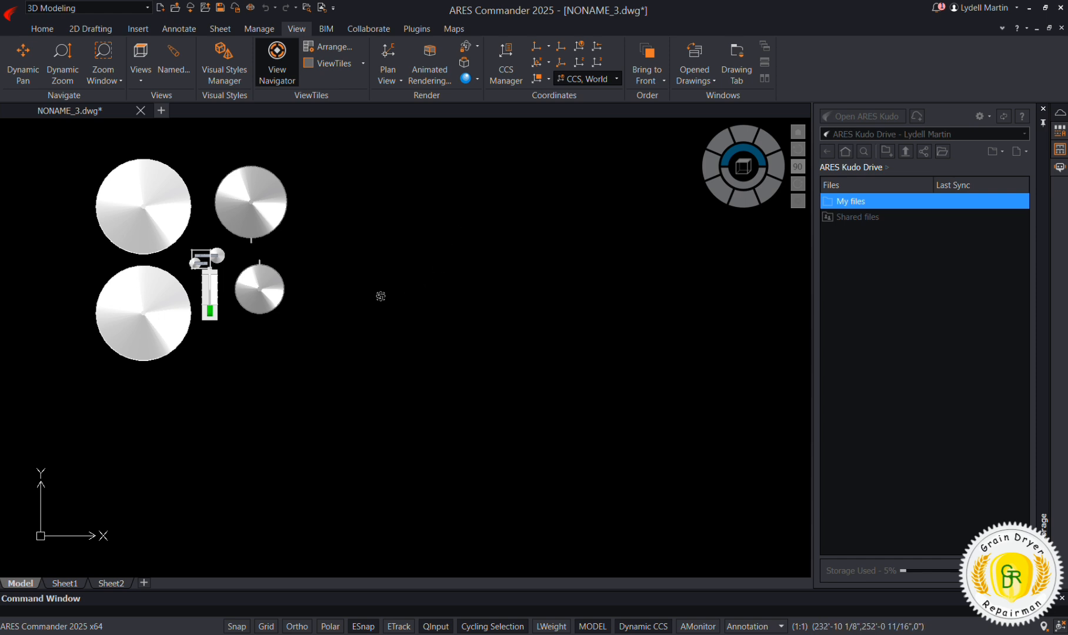
# Step: Delete the two topmost sections of the support tower so that the bucket elevator heads stand clear of it
pyautogui.moveTo(381, 296); pyautogui.dragTo(373, 156)
pyautogui.scroll(-2, 180, 132)
pyautogui.scroll(2, 179, 133)
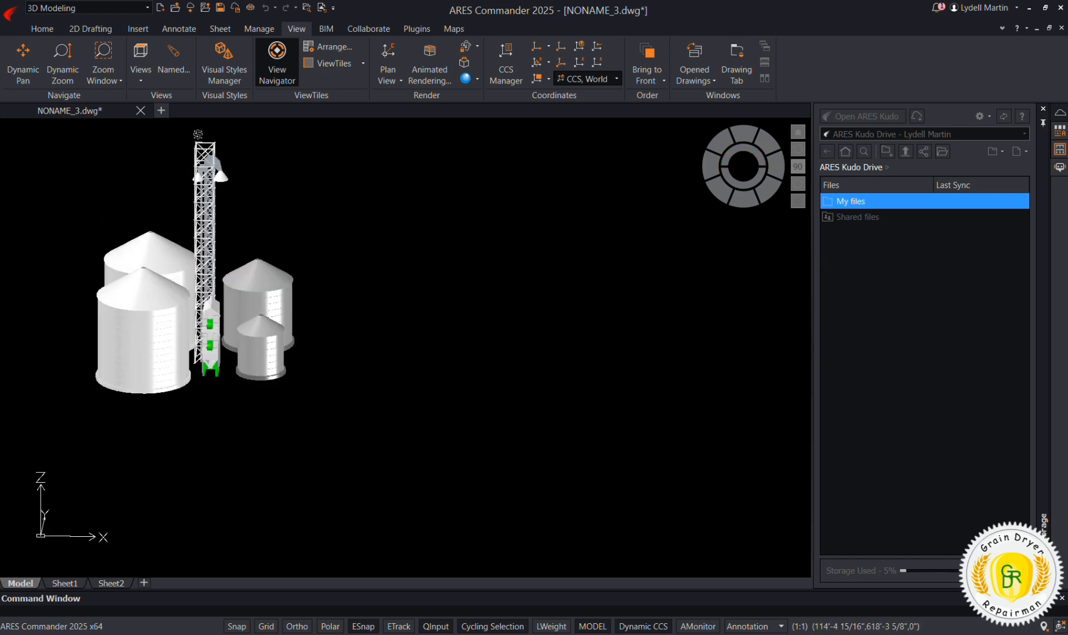
pyautogui.scroll(3, 199, 134)
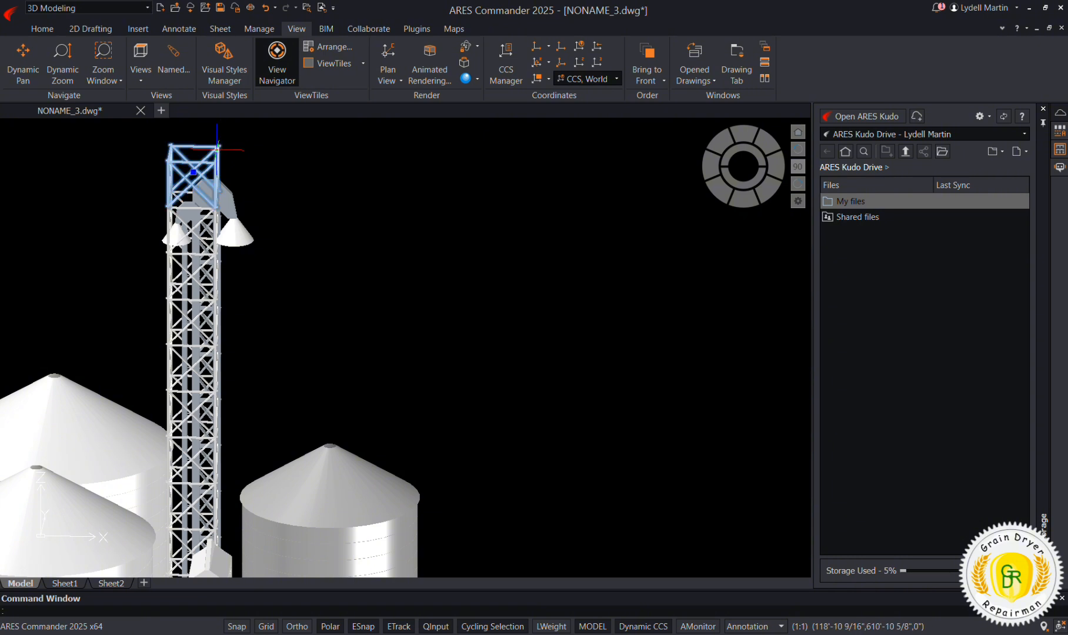
pyautogui.press('Delete')
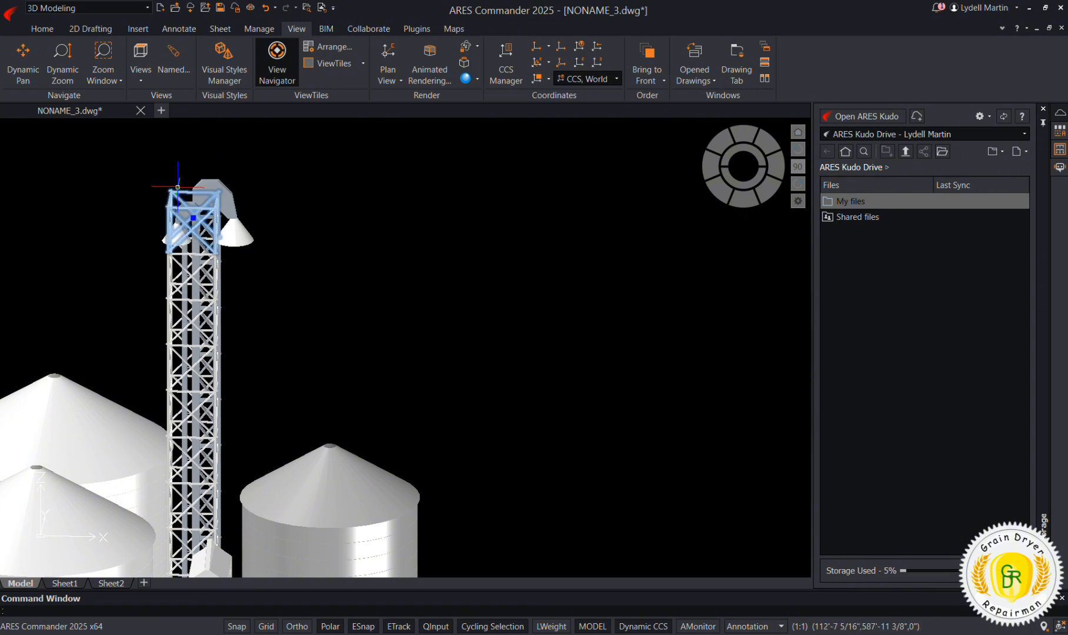
pyautogui.press('Delete')
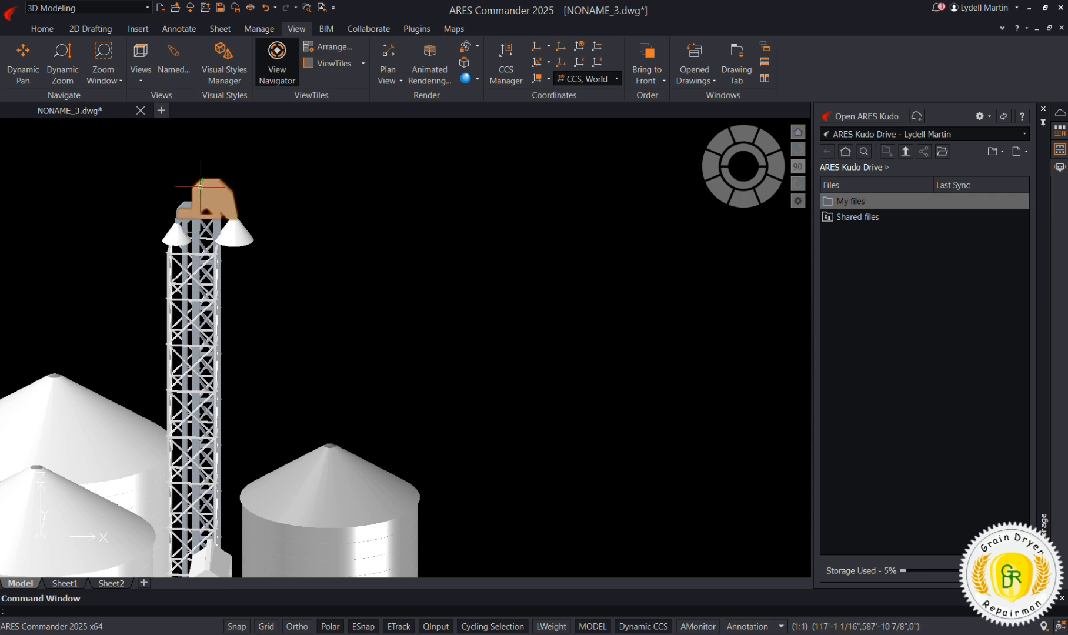
# Step: Examine the tower, dryer and surrounding bins in 3D from several sides, from below and from above
pyautogui.scroll(-2, 237, 158)
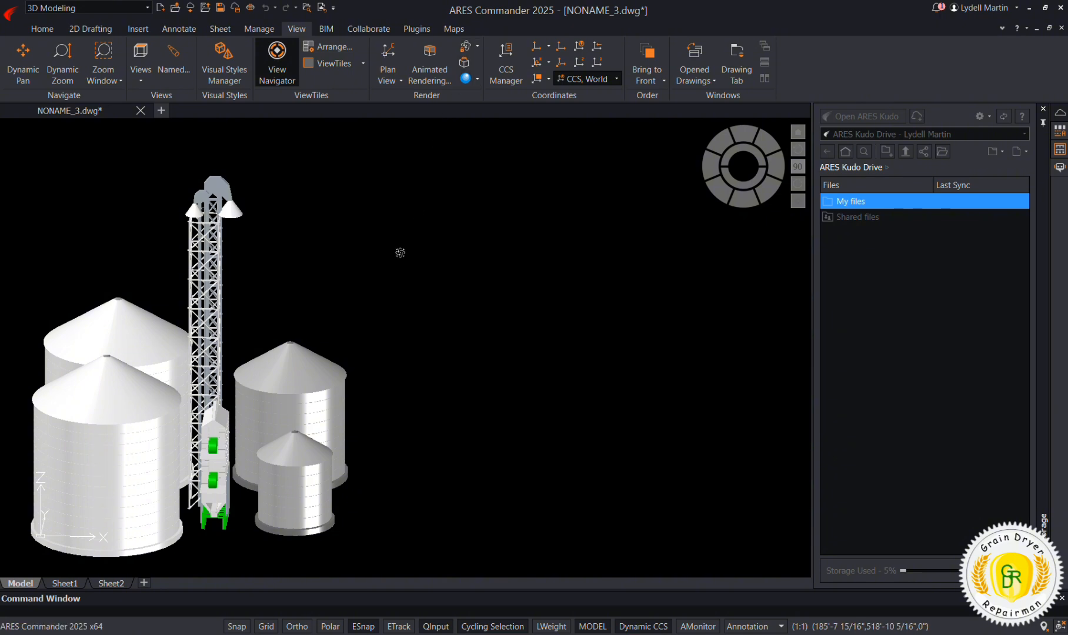
pyautogui.keyDown('shift'); pyautogui.moveTo(400, 253); pyautogui.dragTo(191, 190, button='middle'); pyautogui.keyUp('shift')
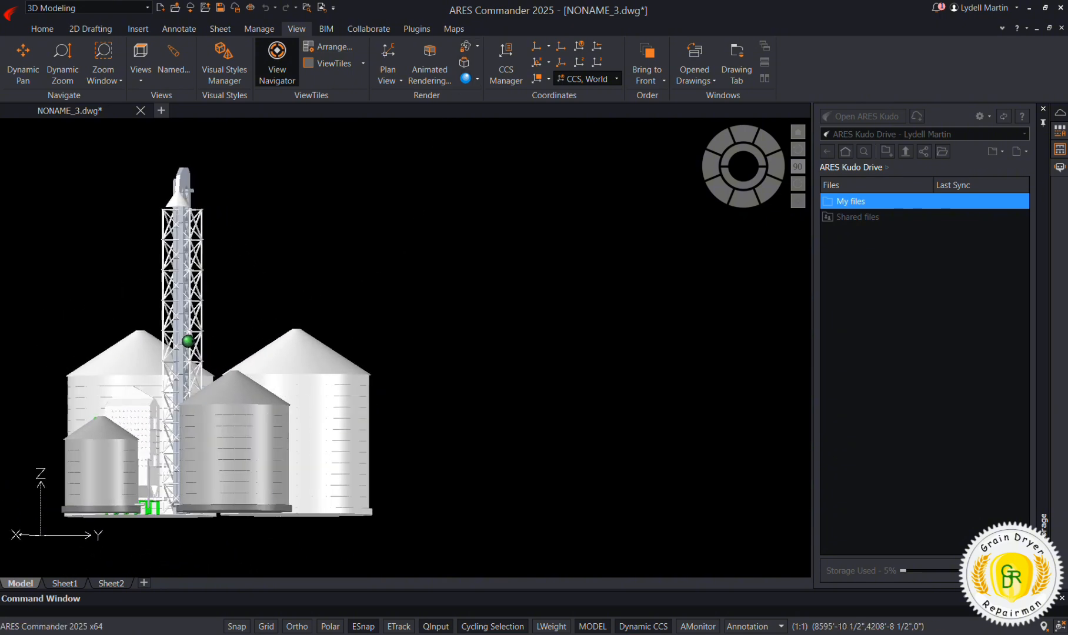
pyautogui.keyDown('shift'); pyautogui.moveTo(147, 230); pyautogui.dragTo(470, 276, button='middle'); pyautogui.keyUp('shift')
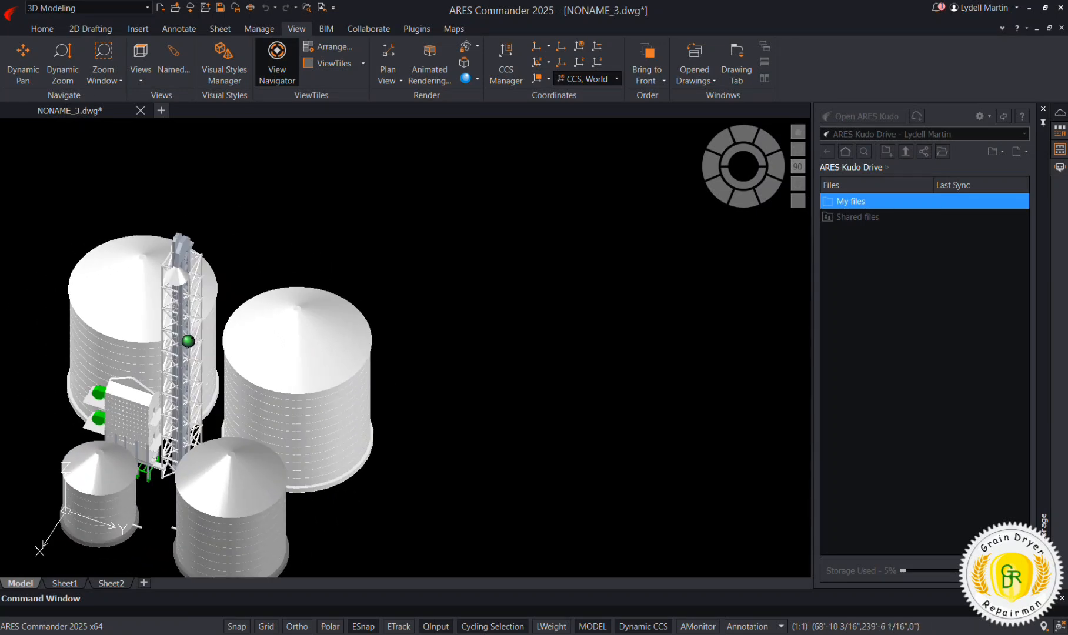
pyautogui.keyDown('shift'); pyautogui.moveTo(183, 353); pyautogui.dragTo(204, 202, button='middle'); pyautogui.keyUp('shift')
pyautogui.scroll(-2, 633, 266)
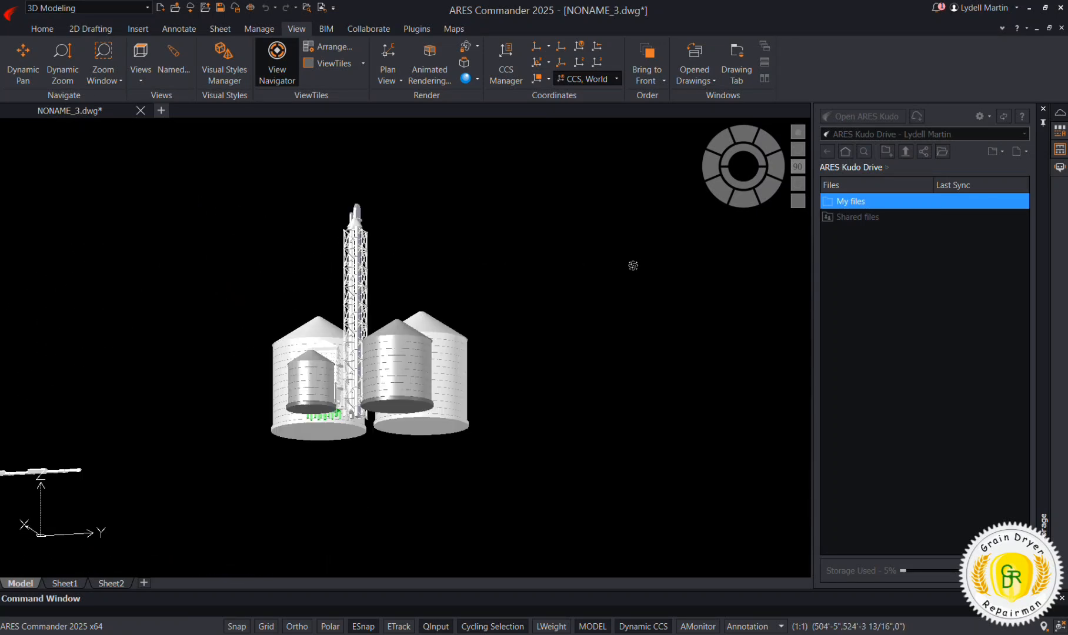
pyautogui.scroll(4, 367, 296)
pyautogui.scroll(-2, 367, 296)
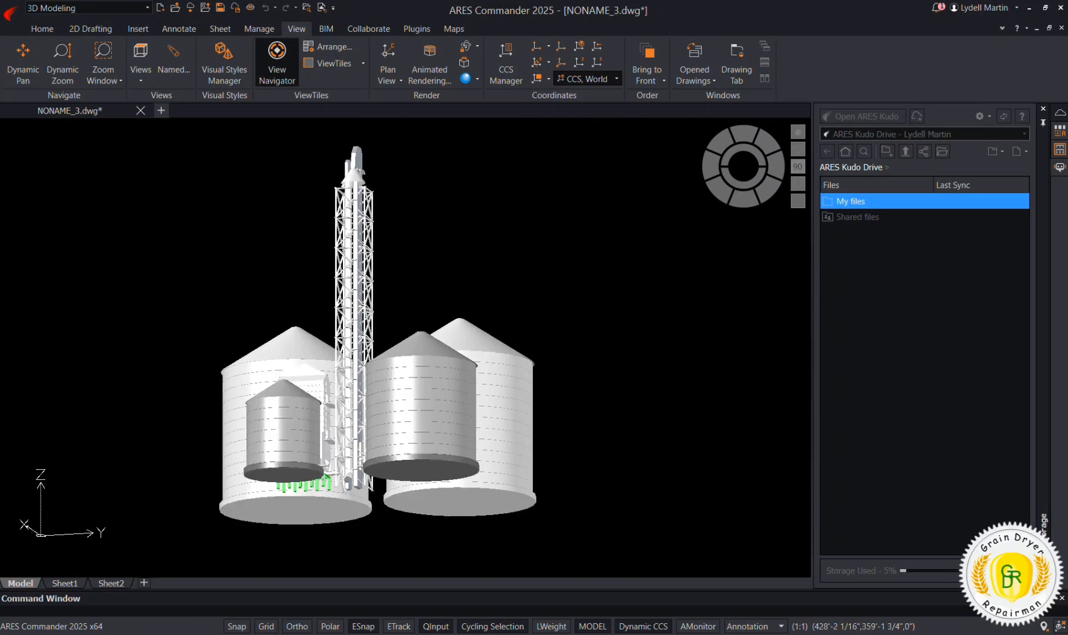
pyautogui.scroll(-2, 412, 257)
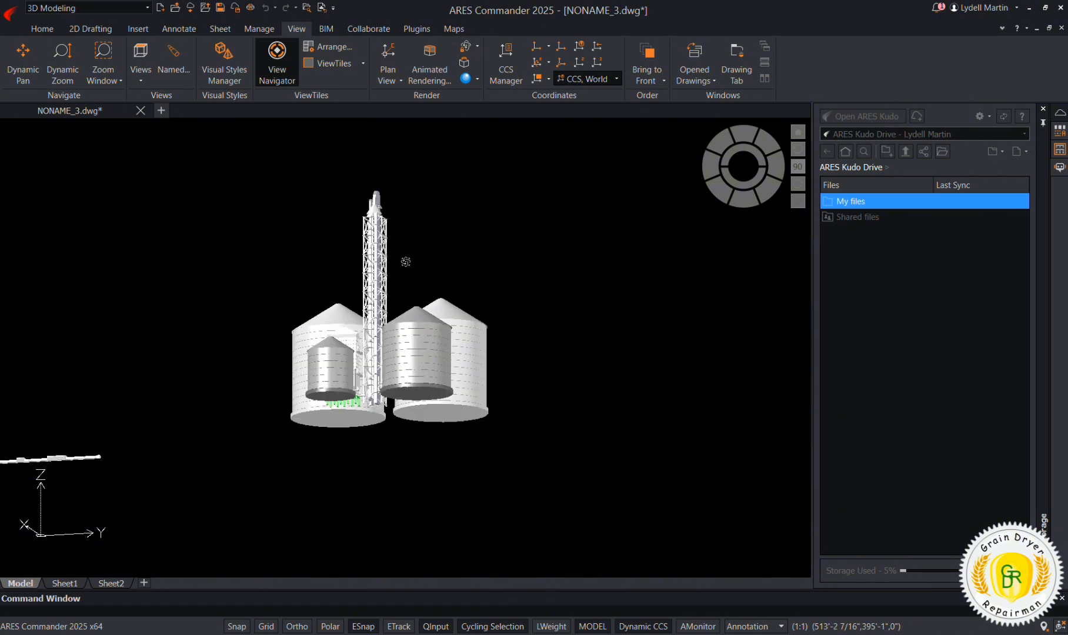
pyautogui.scroll(2, 405, 263)
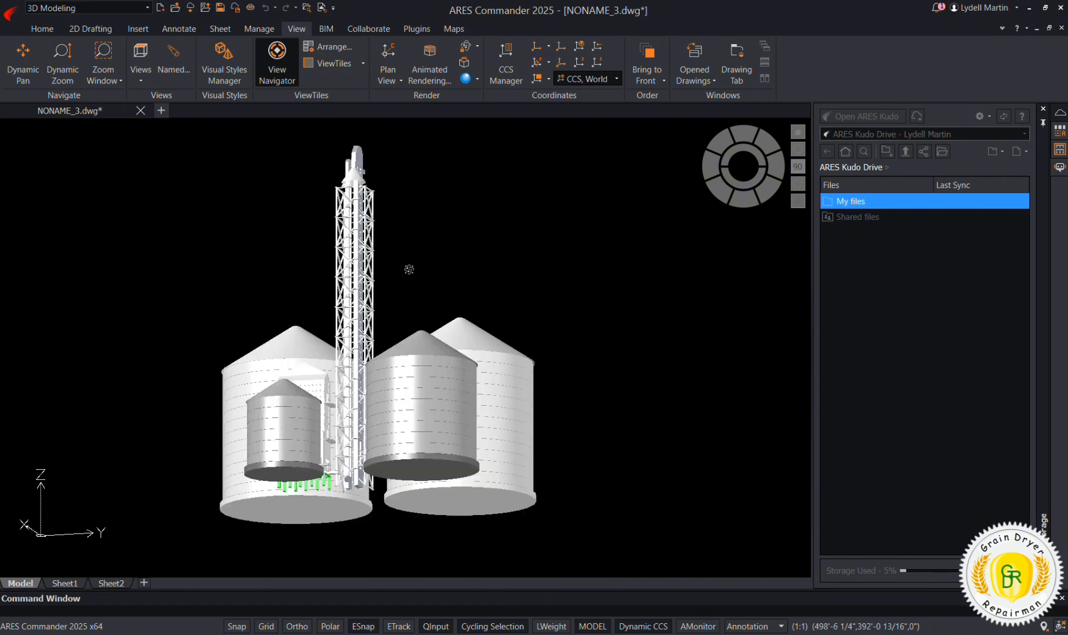
pyautogui.keyDown('shift'); pyautogui.moveTo(402, 277); pyautogui.dragTo(306, 296, button='middle'); pyautogui.keyUp('shift')
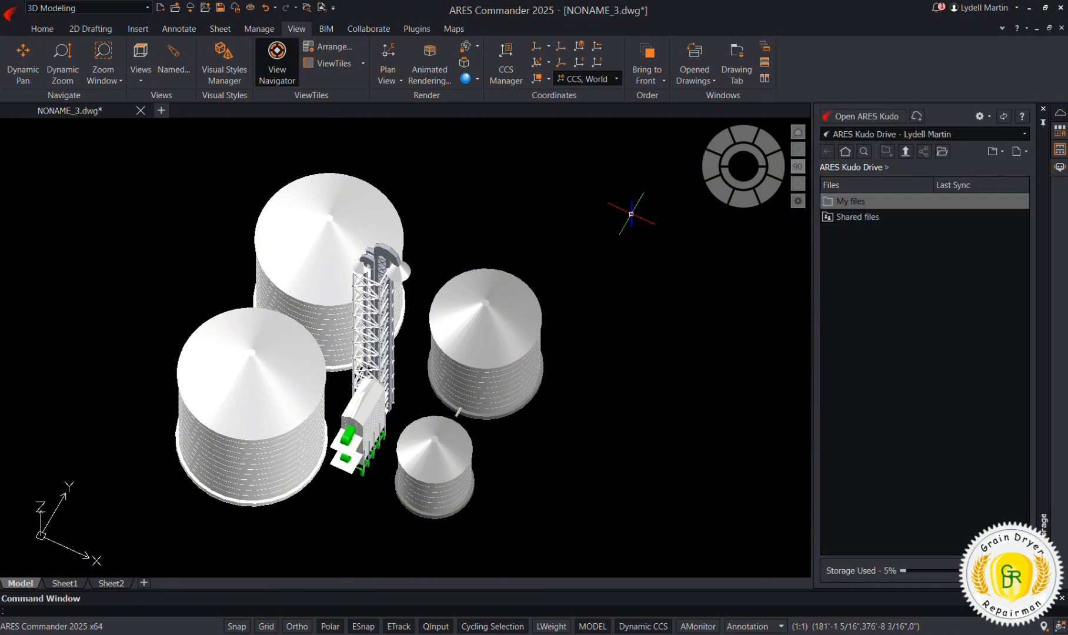
# Step: Copy the two large bins straight west twice, at distances of 56' and 112'
pyautogui.click(744, 151)
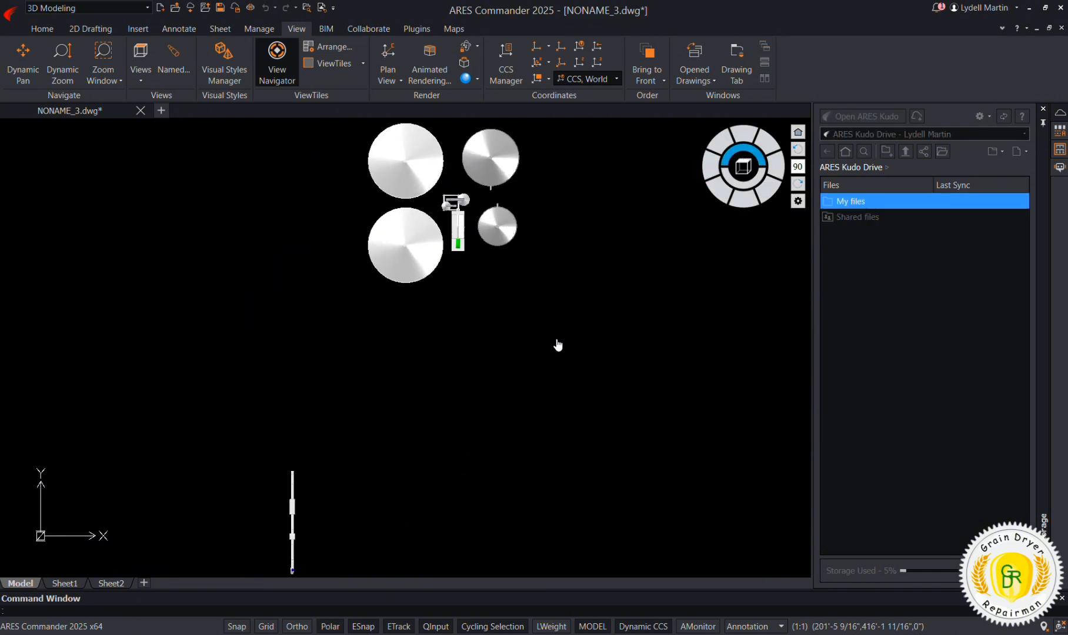
pyautogui.scroll(2, 505, 247)
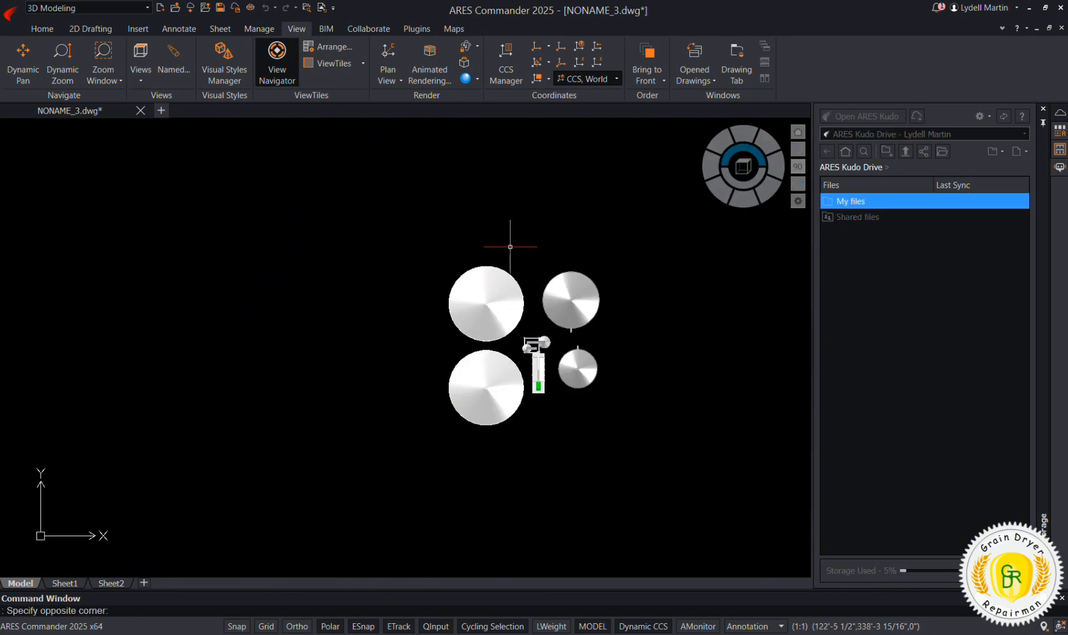
pyautogui.moveTo(504, 247); pyautogui.dragTo(407, 437)
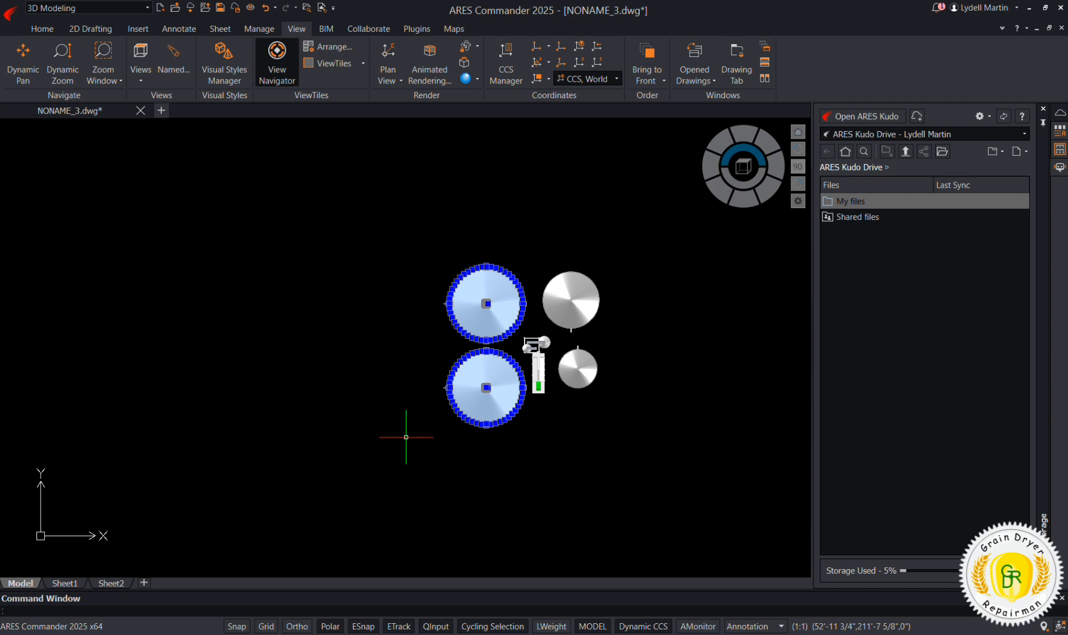
pyautogui.rightClick(406, 437)
pyautogui.click(440, 270)
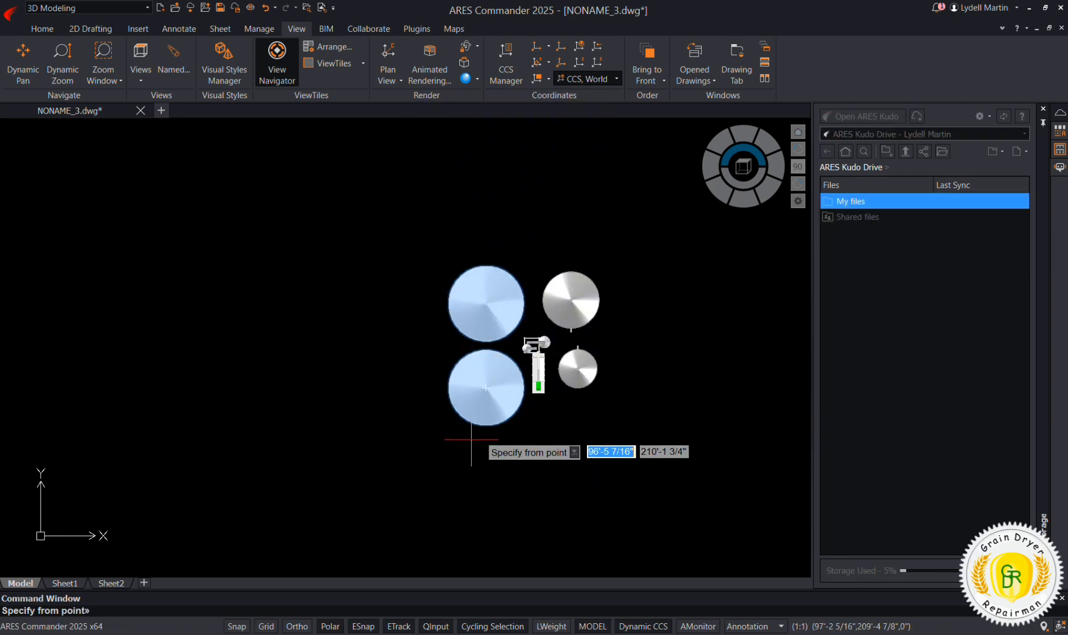
pyautogui.click(490, 465)
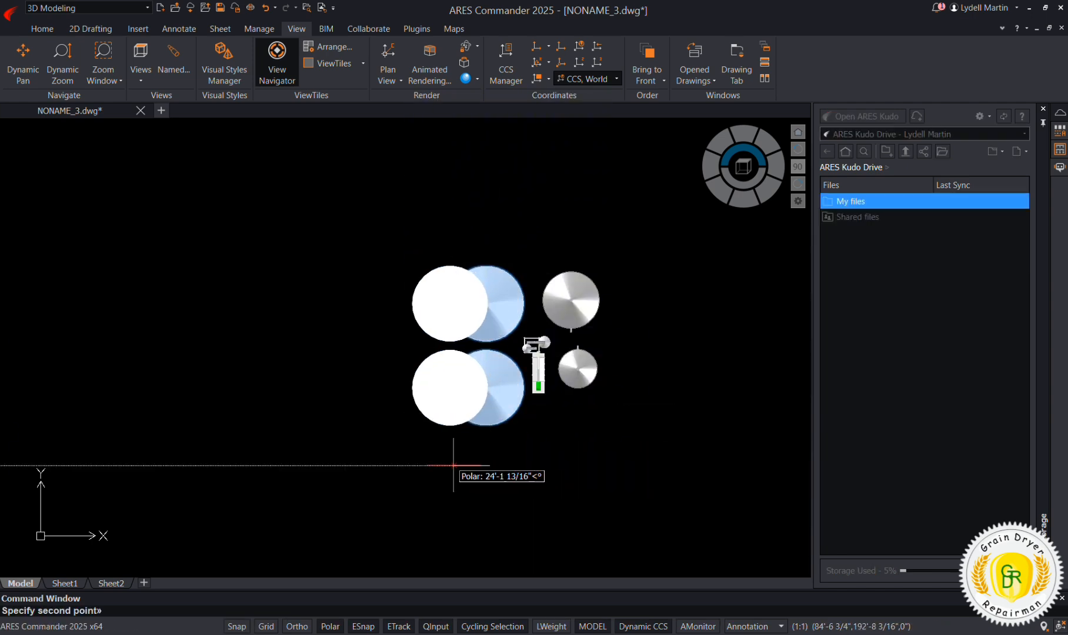
pyautogui.write('56')
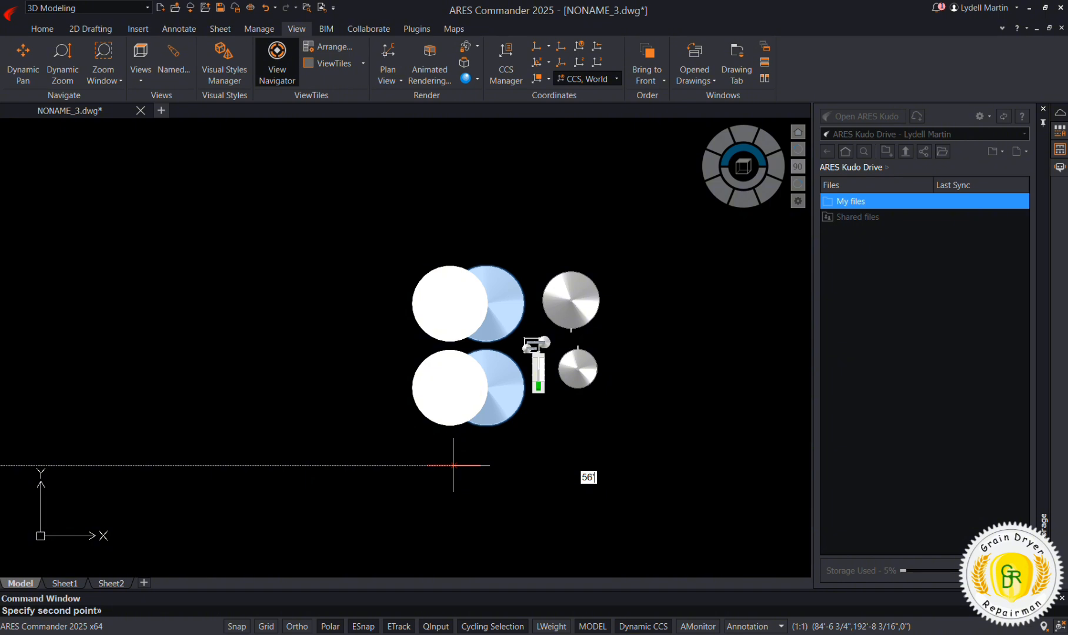
pyautogui.press('Return')
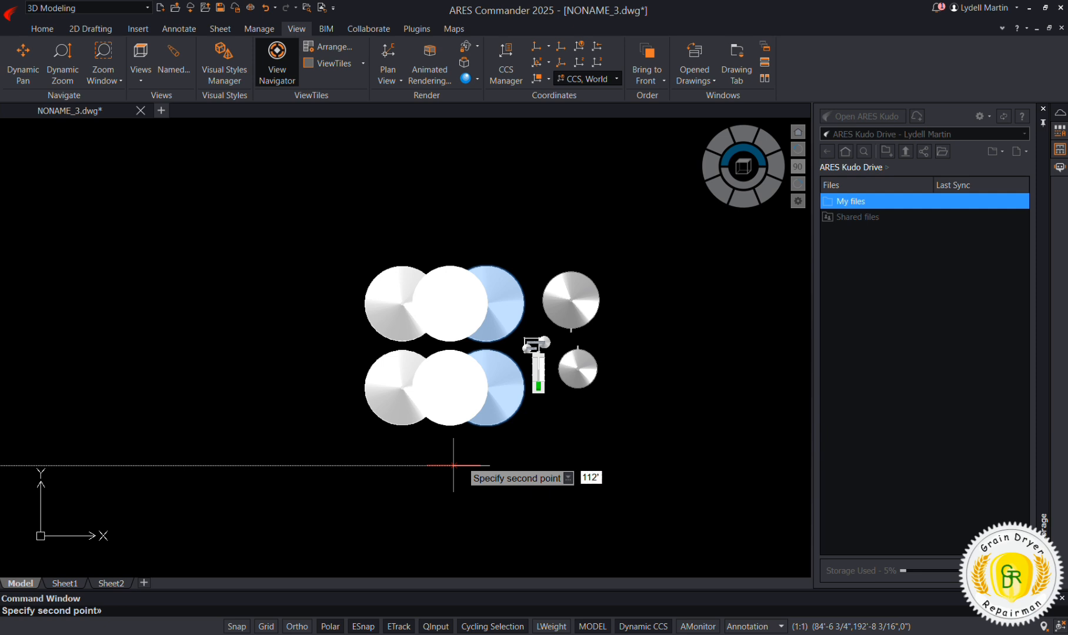
pyautogui.press('Return')
pyautogui.press('Escape')
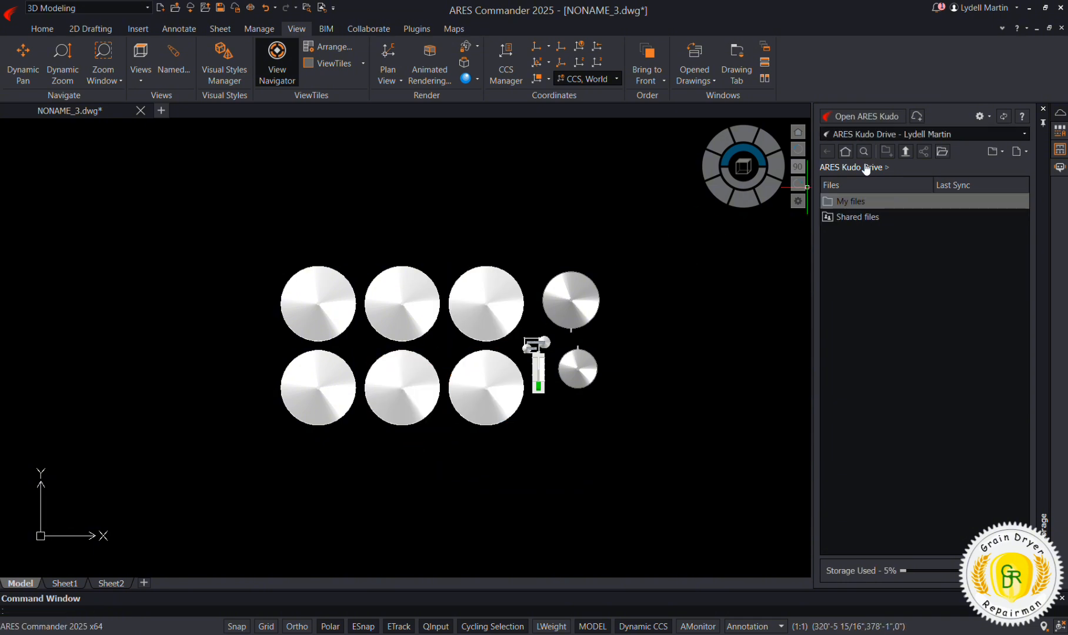
# Step: In plan view, move the long narrow conveyor from south of the bins to directly north of the tower, beside the medium bin
pyautogui.click(466, 55)
pyautogui.moveTo(531, 319); pyautogui.dragTo(689, 436)
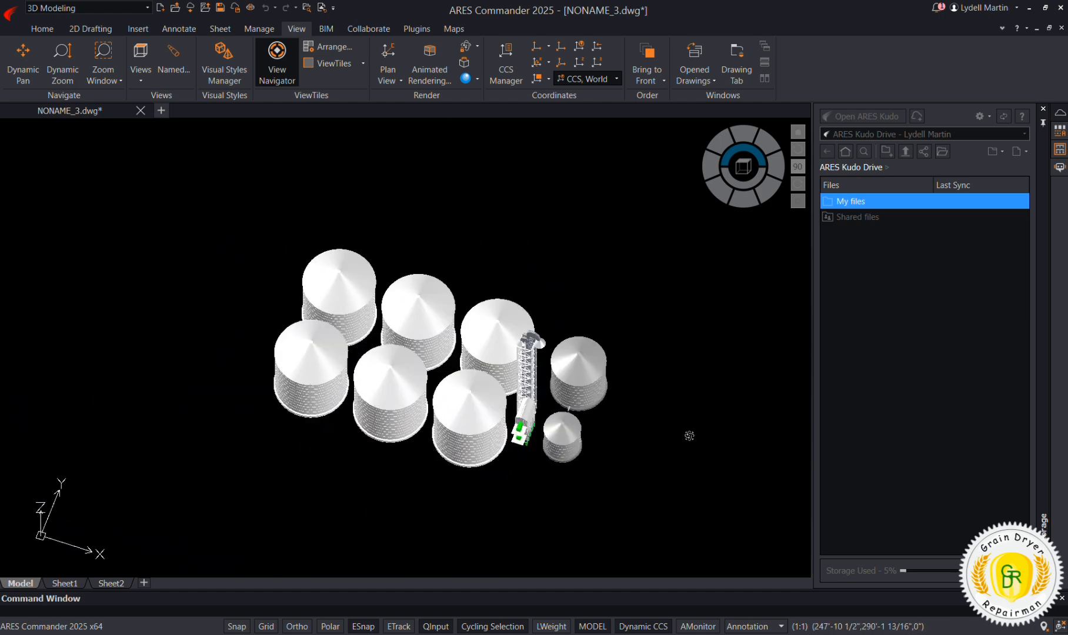
pyautogui.moveTo(500, 329); pyautogui.dragTo(682, 403)
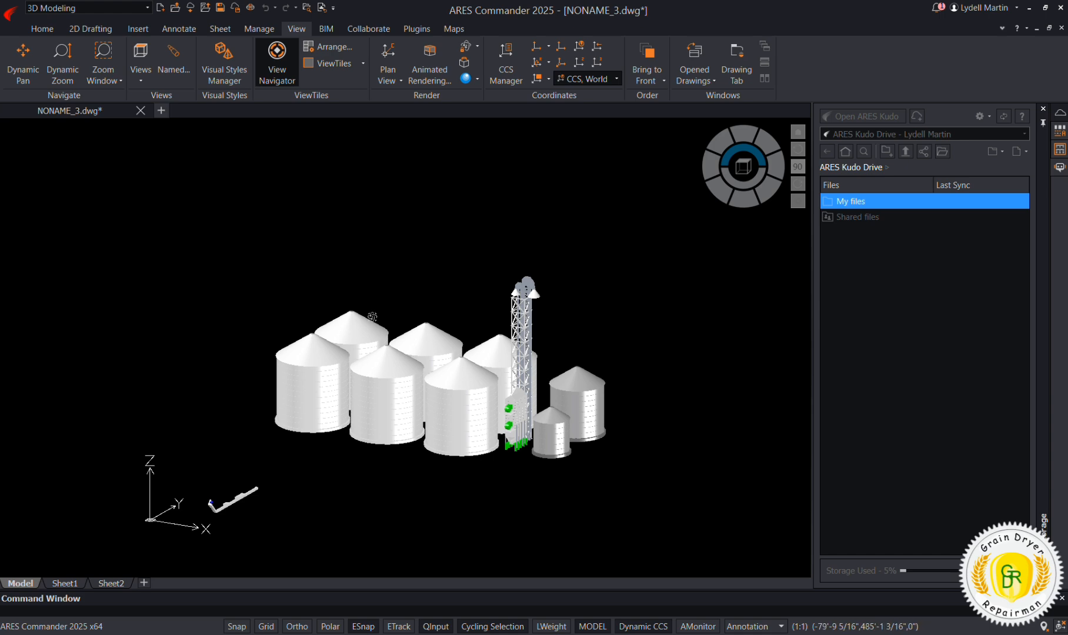
pyautogui.moveTo(392, 245); pyautogui.dragTo(266, 477)
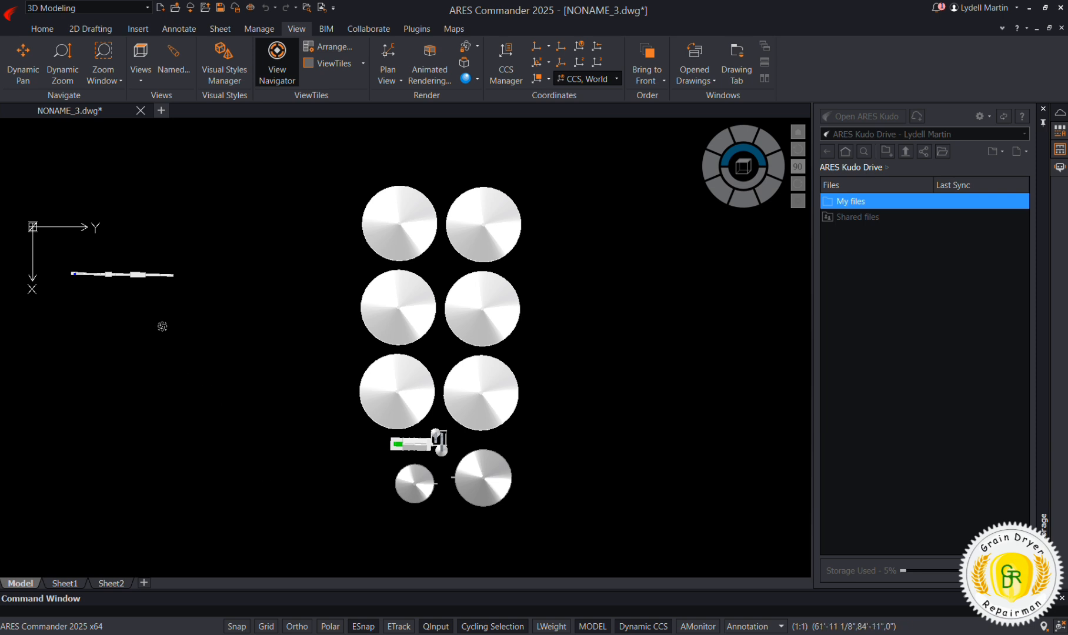
pyautogui.scroll(-2, 753, 145)
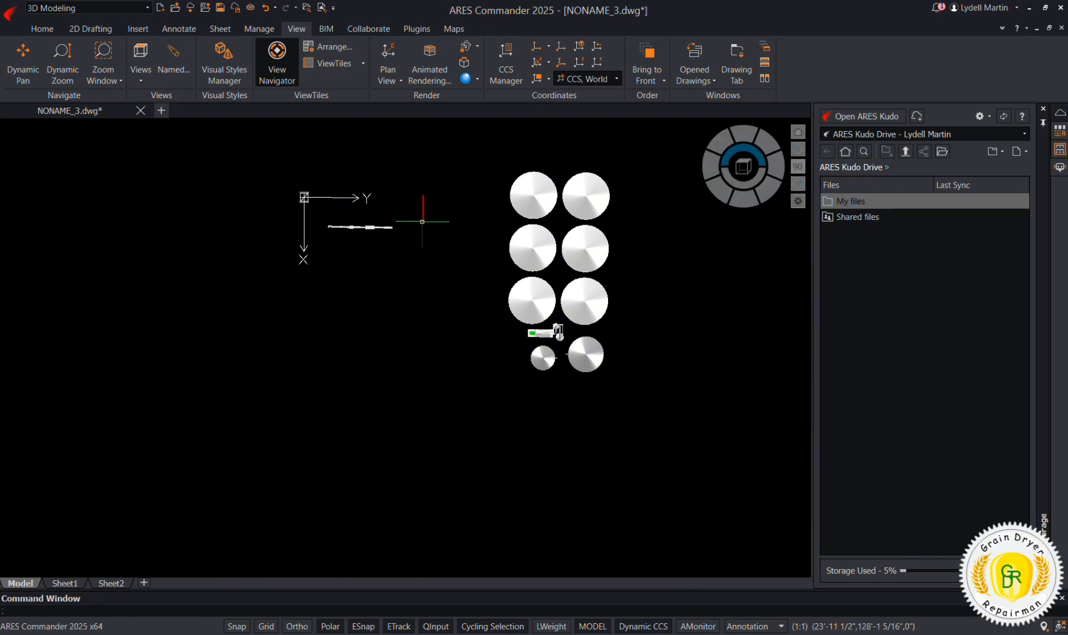
pyautogui.click(740, 154)
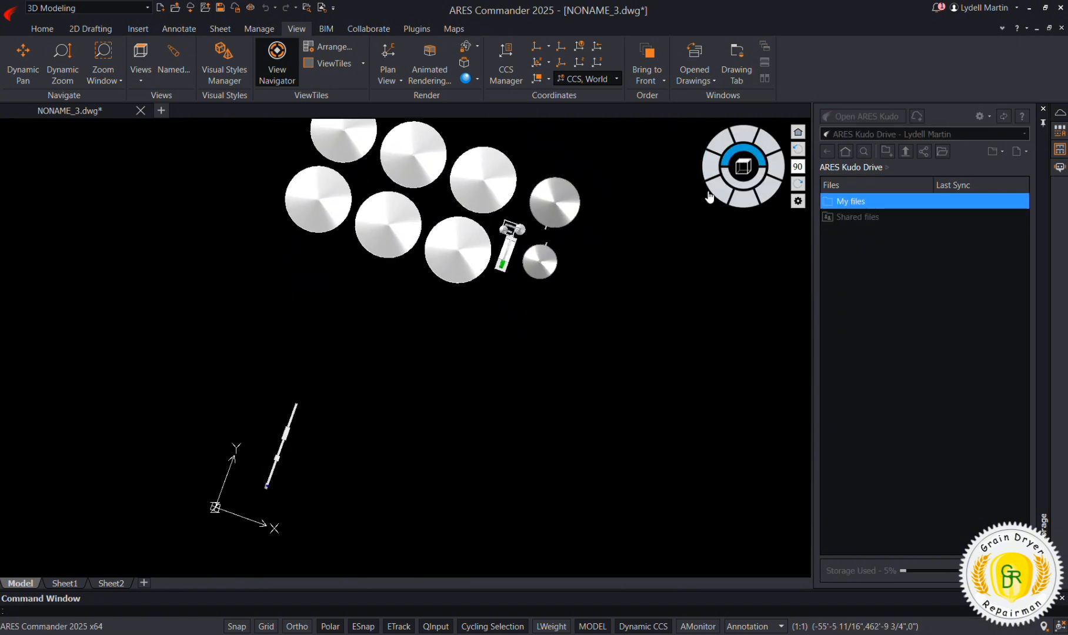
pyautogui.click(421, 390)
pyautogui.click(332, 536)
pyautogui.rightClick(331, 540)
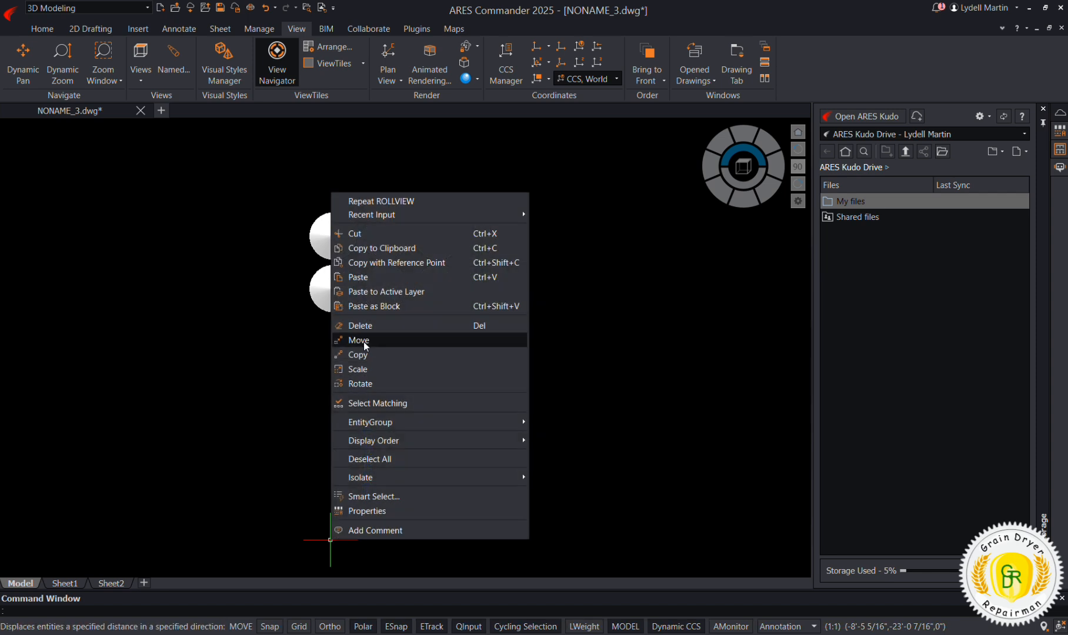
pyautogui.click(357, 340)
pyautogui.click(533, 494)
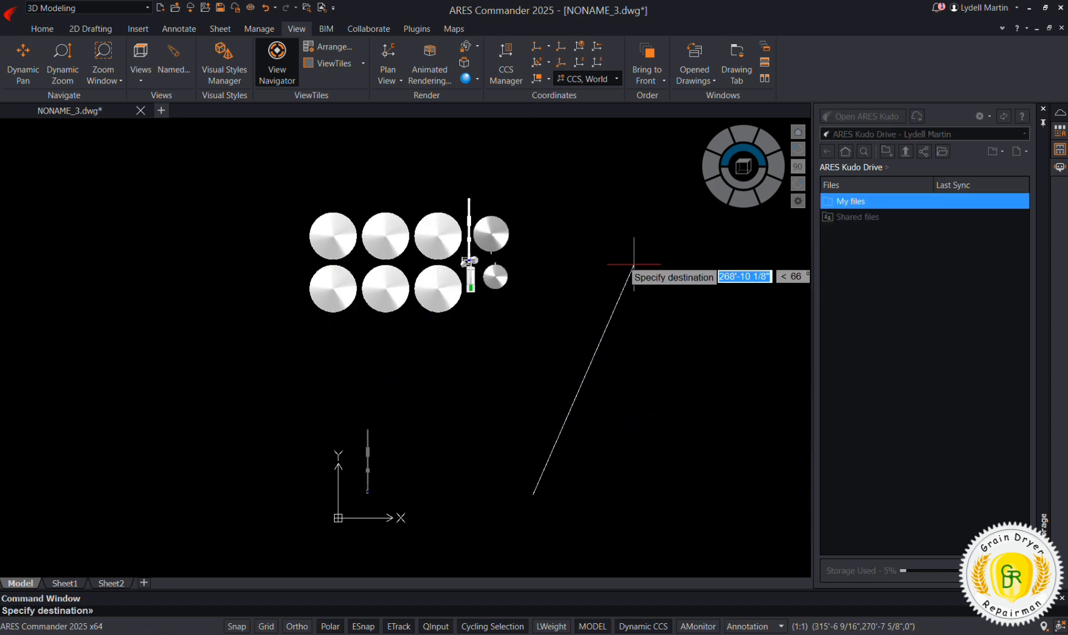
pyautogui.click(638, 264)
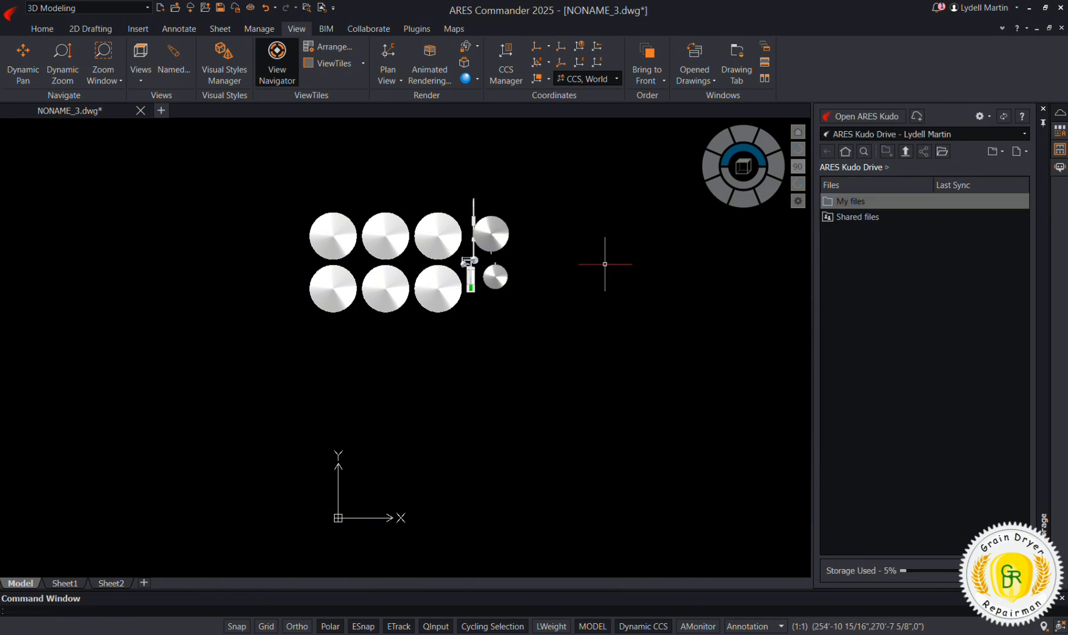
# Step: Examine the bins, tower, dryer and conveyor in an isometric view and from an oblique overhead angle, and return to plan view
pyautogui.scroll(8, 482, 216)
pyautogui.scroll(-4, 482, 216)
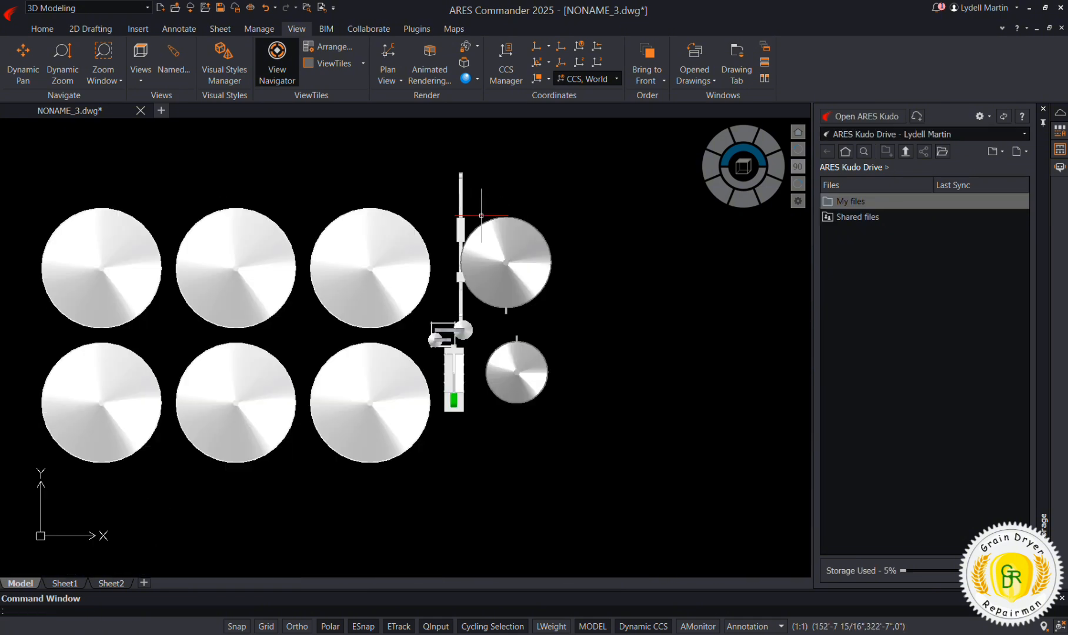
pyautogui.click(767, 189)
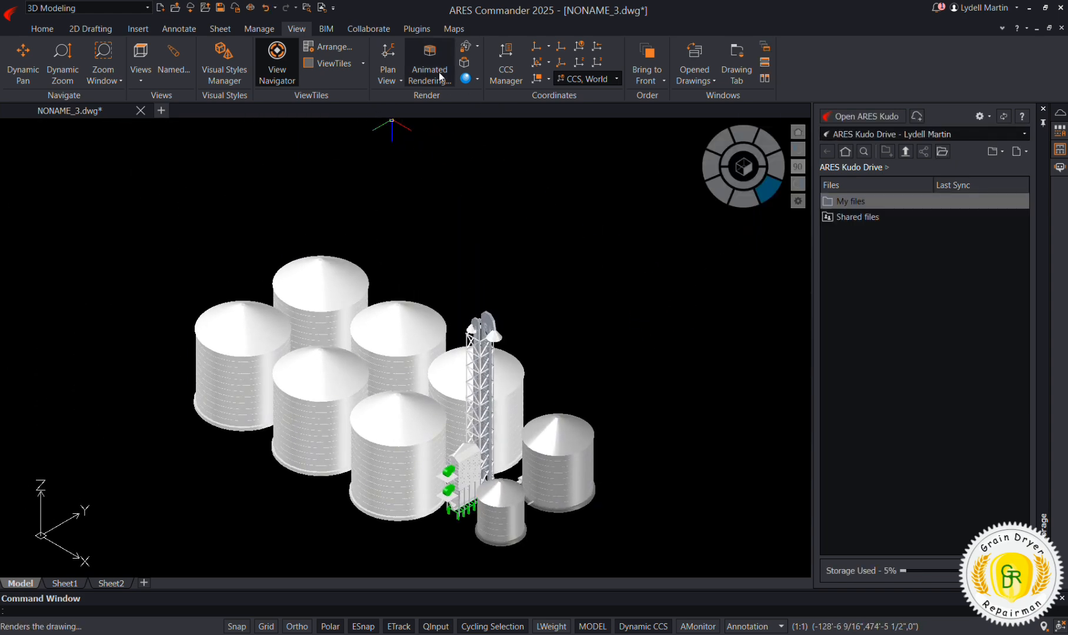
pyautogui.click(466, 48)
pyautogui.moveTo(568, 312); pyautogui.dragTo(616, 277)
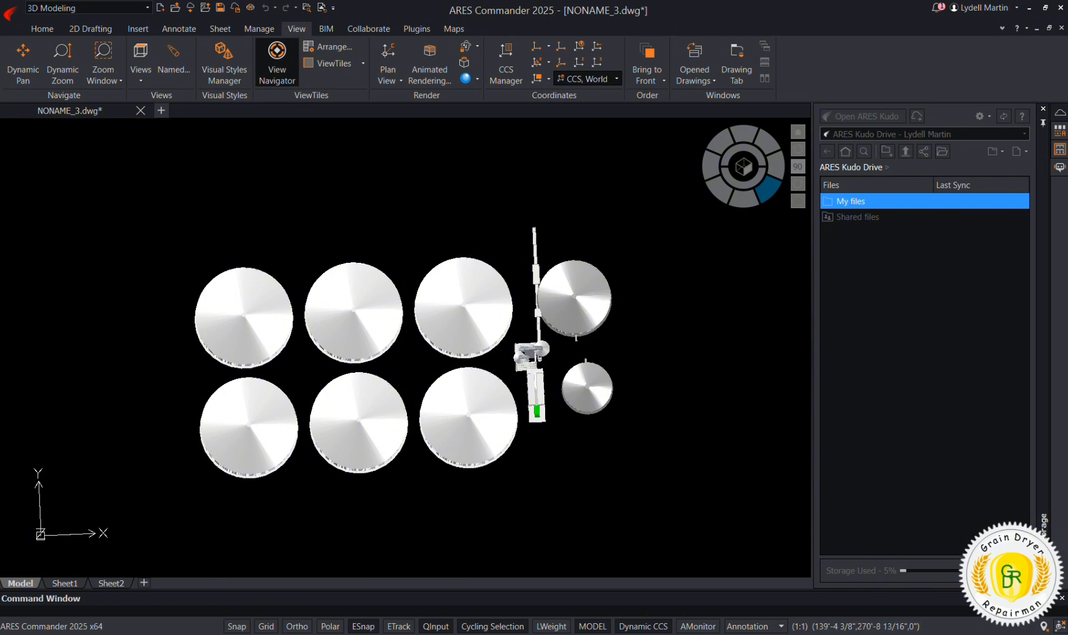
pyautogui.press('Escape')
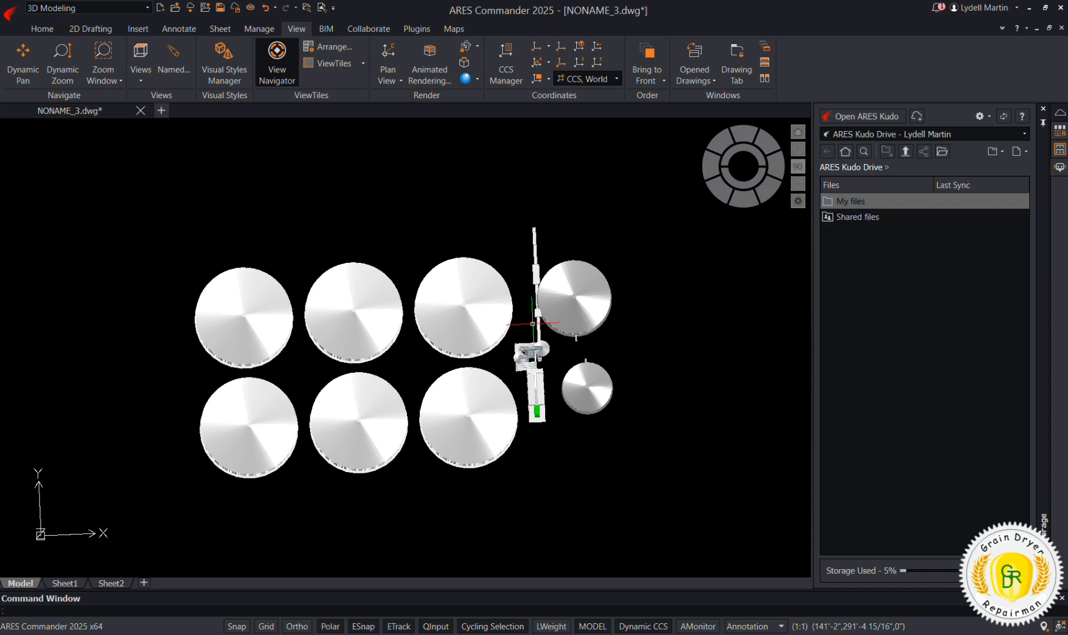
pyautogui.click(734, 151)
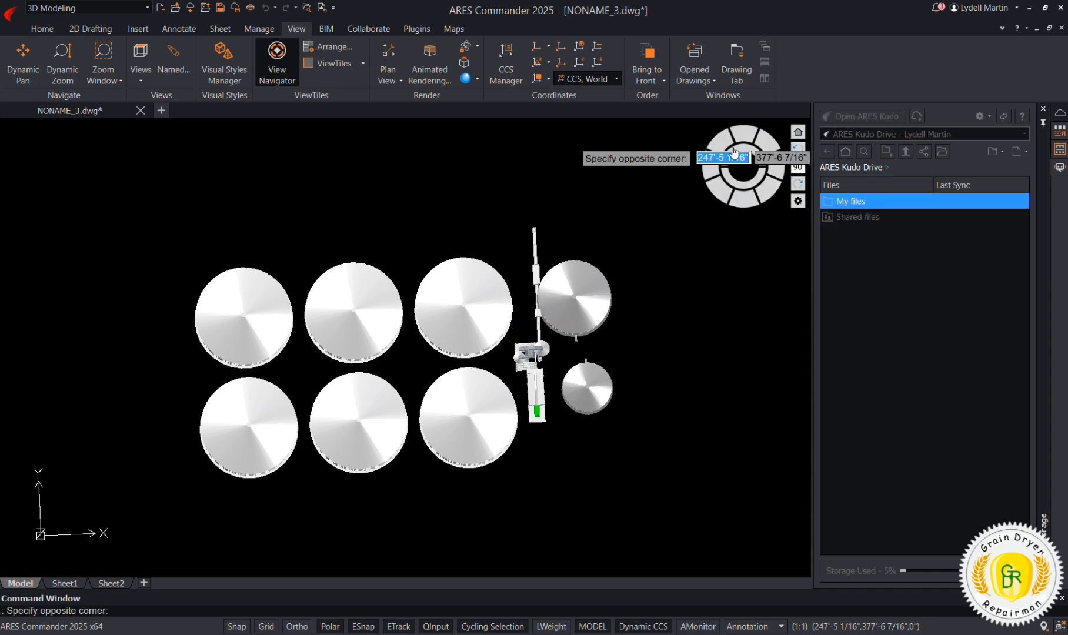
pyautogui.click(734, 156)
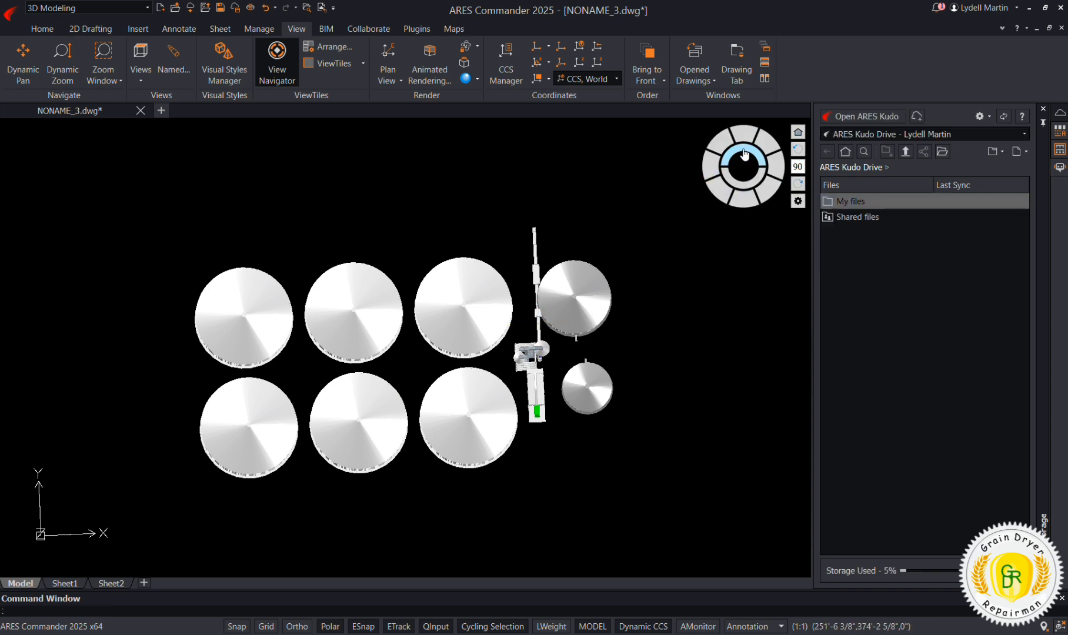
pyautogui.click(745, 154)
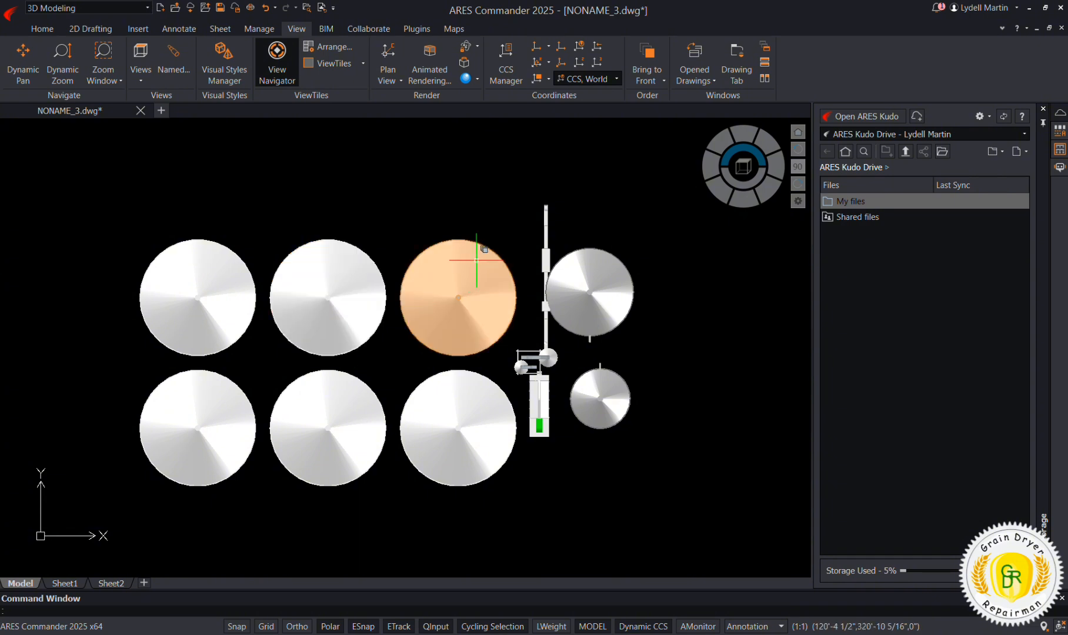
# Step: Select all parts of the long narrow conveyor north of the tower and combine them into one entity group
pyautogui.click(544, 195)
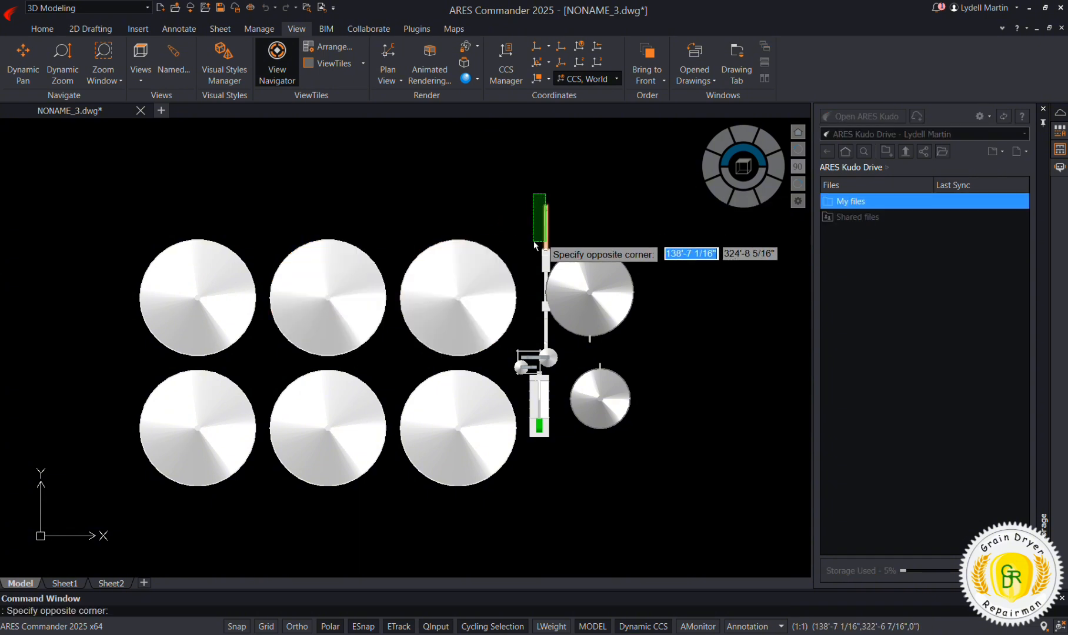
pyautogui.click(540, 305)
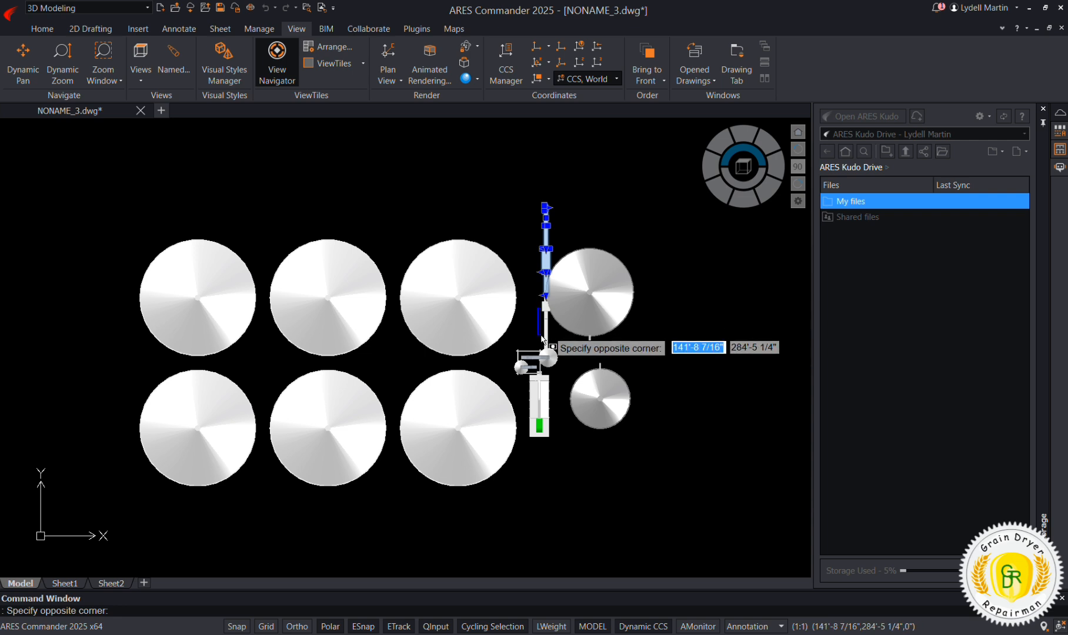
pyautogui.click(540, 336)
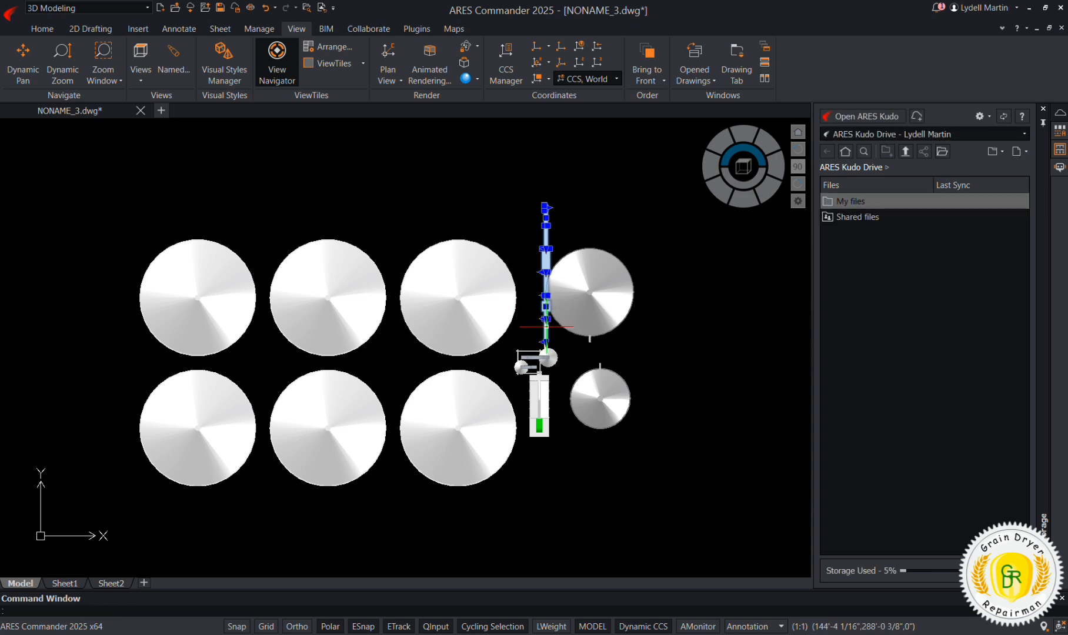
pyautogui.scroll(9, 549, 349)
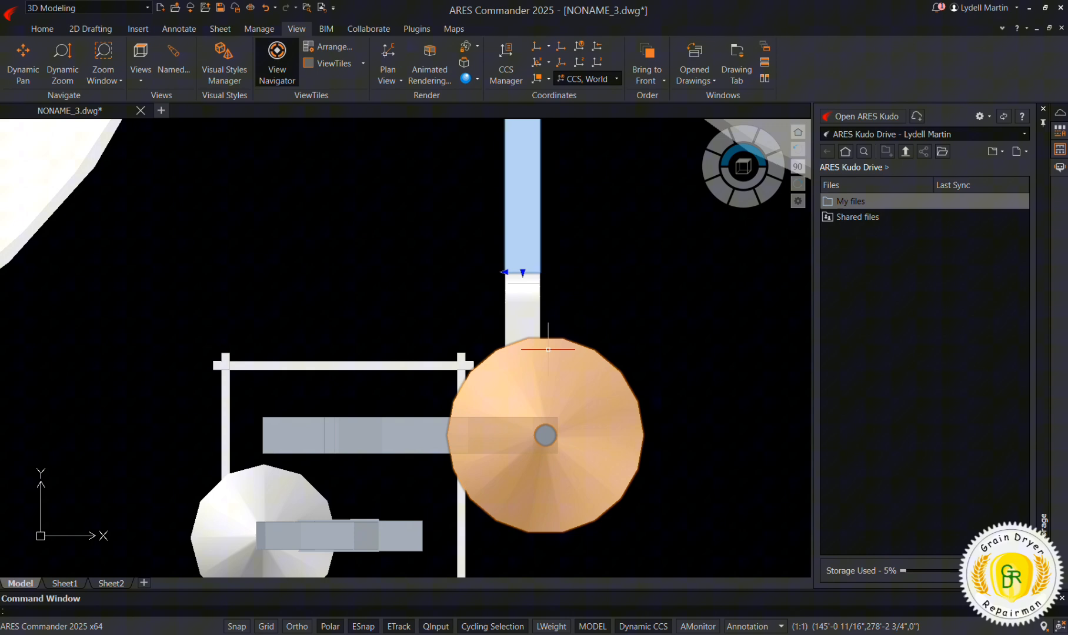
pyautogui.click(578, 227)
pyautogui.click(514, 298)
pyautogui.click(520, 322)
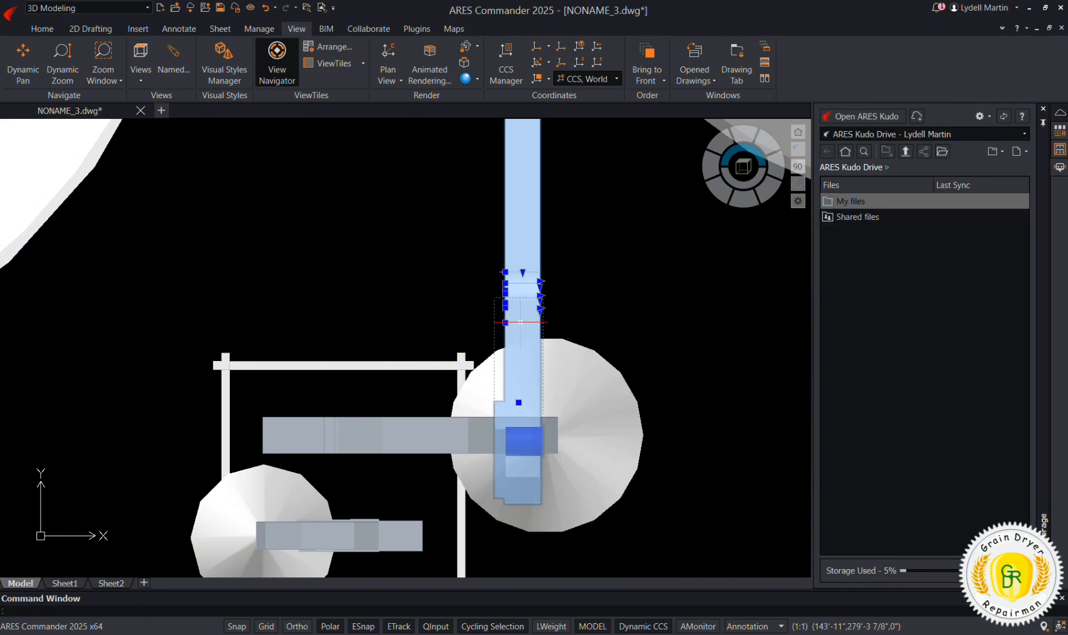
pyautogui.scroll(-8, 493, 297)
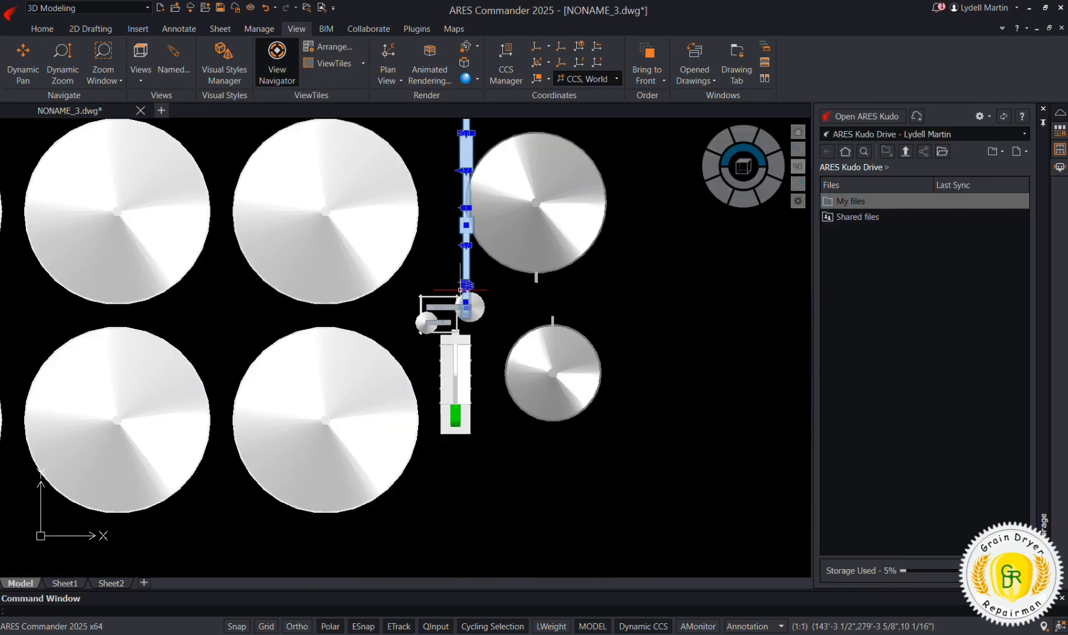
pyautogui.rightClick(490, 396)
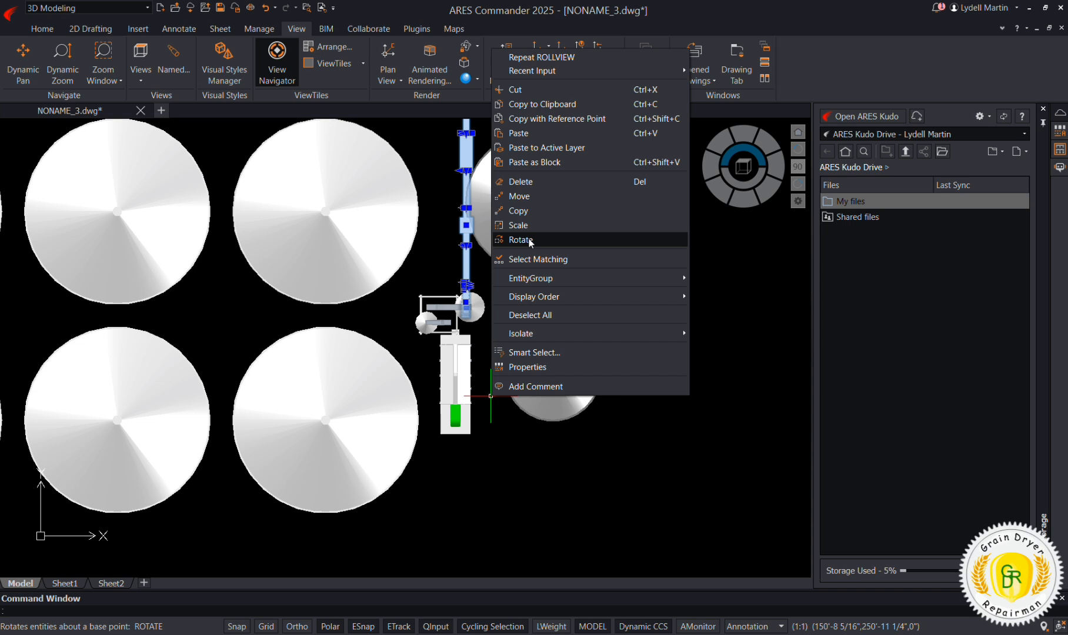
pyautogui.moveTo(654, 276)
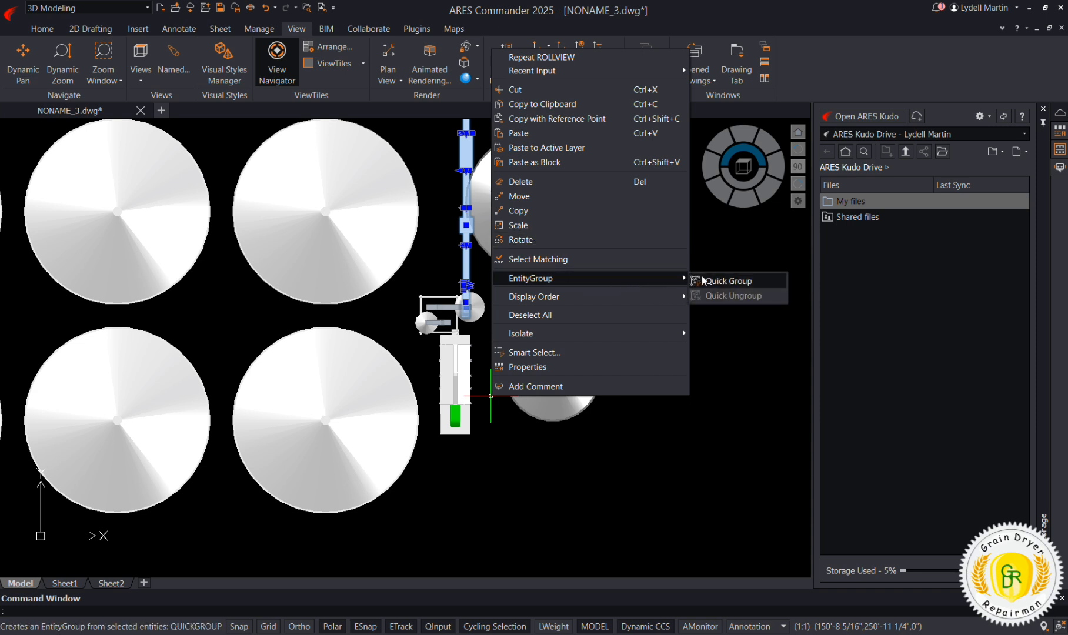
pyautogui.click(717, 281)
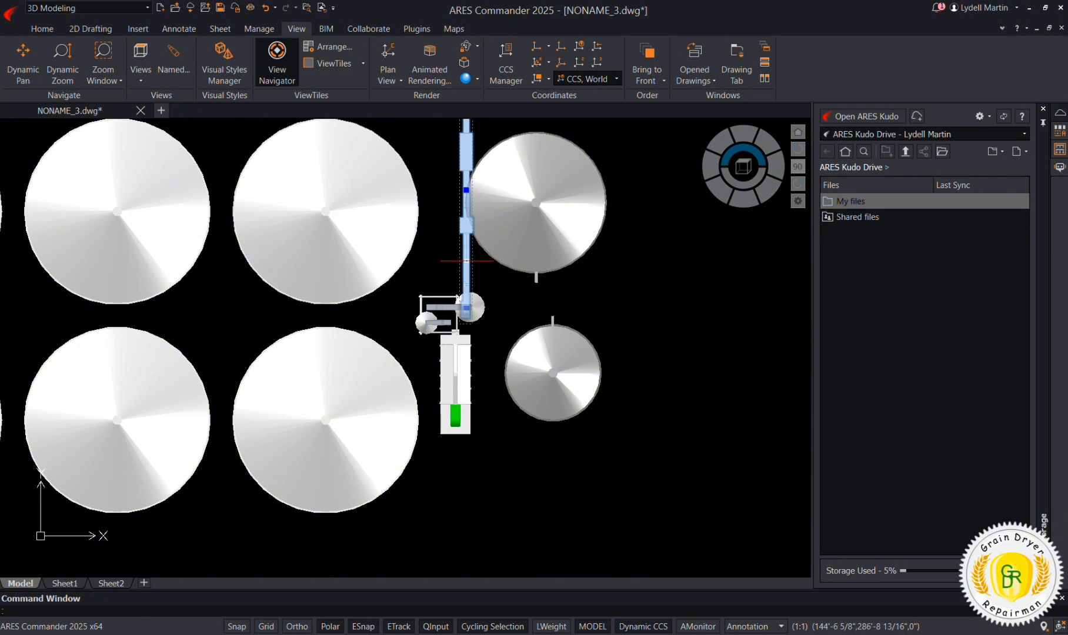
pyautogui.rightClick(516, 314)
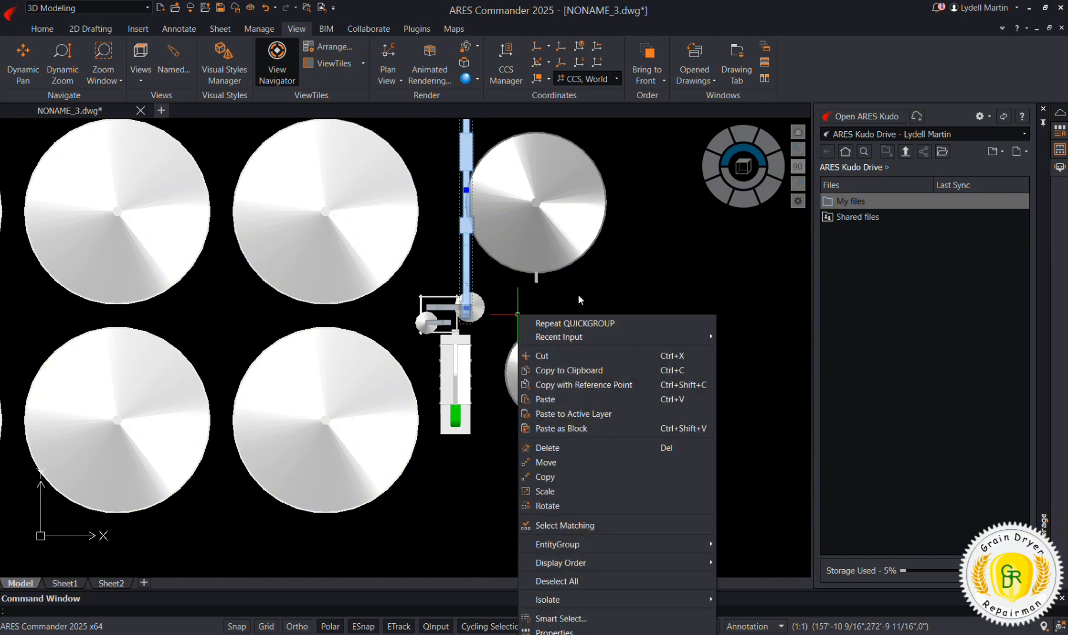
pyautogui.click(576, 504)
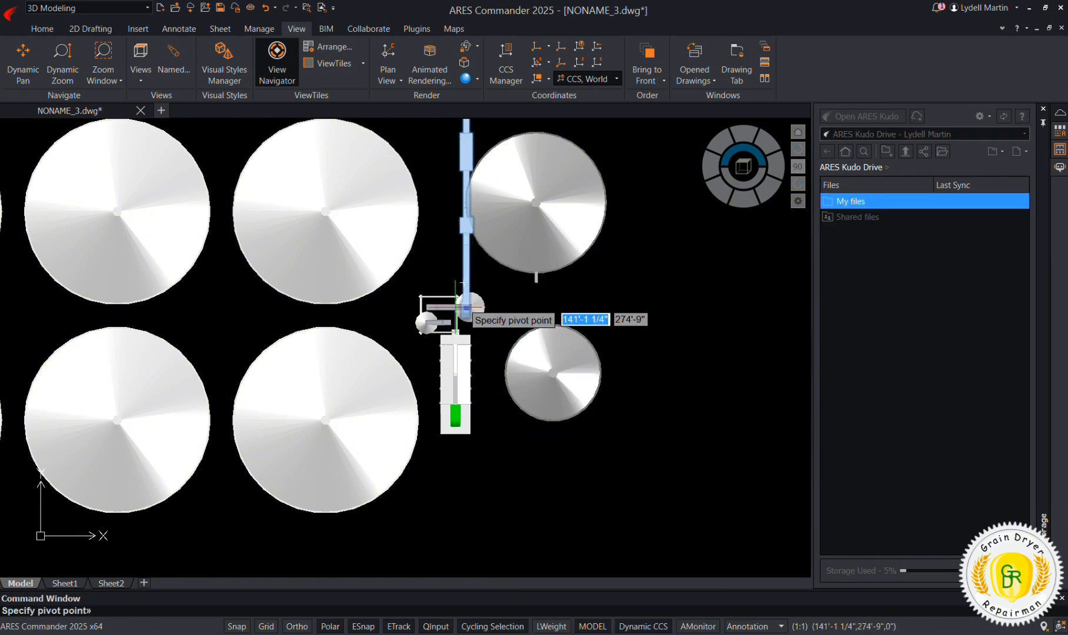
pyautogui.click(467, 307)
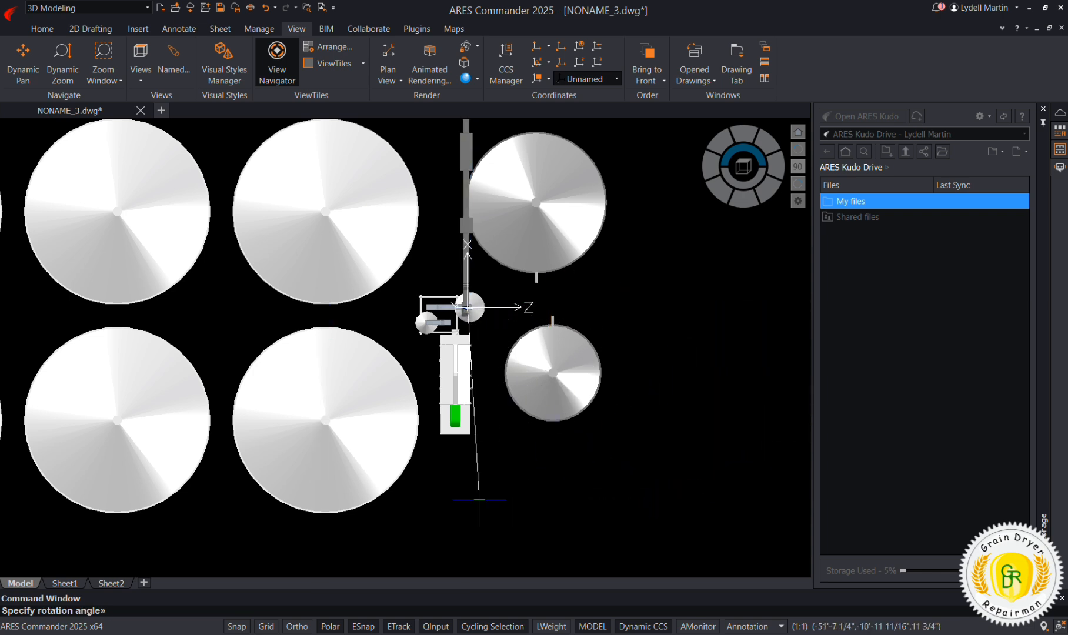
pyautogui.click(619, 389)
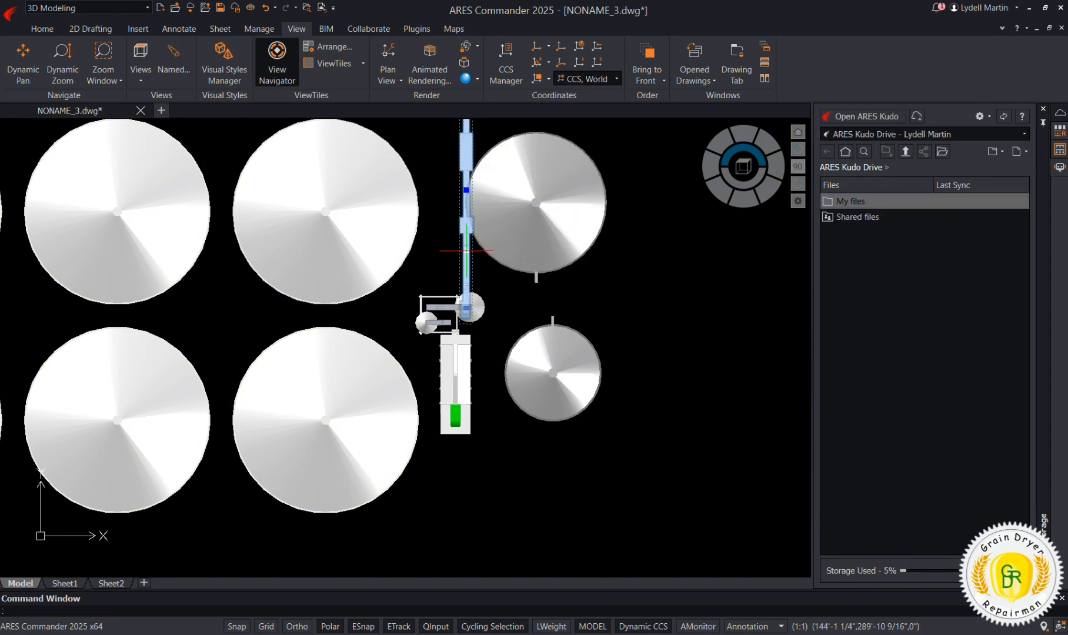
pyautogui.press('Escape')
# Step: Rotate the grouped conveyor 90° clockwise about a pivot point near the tower so that it runs east-west
pyautogui.scroll(-3, 442, 287)
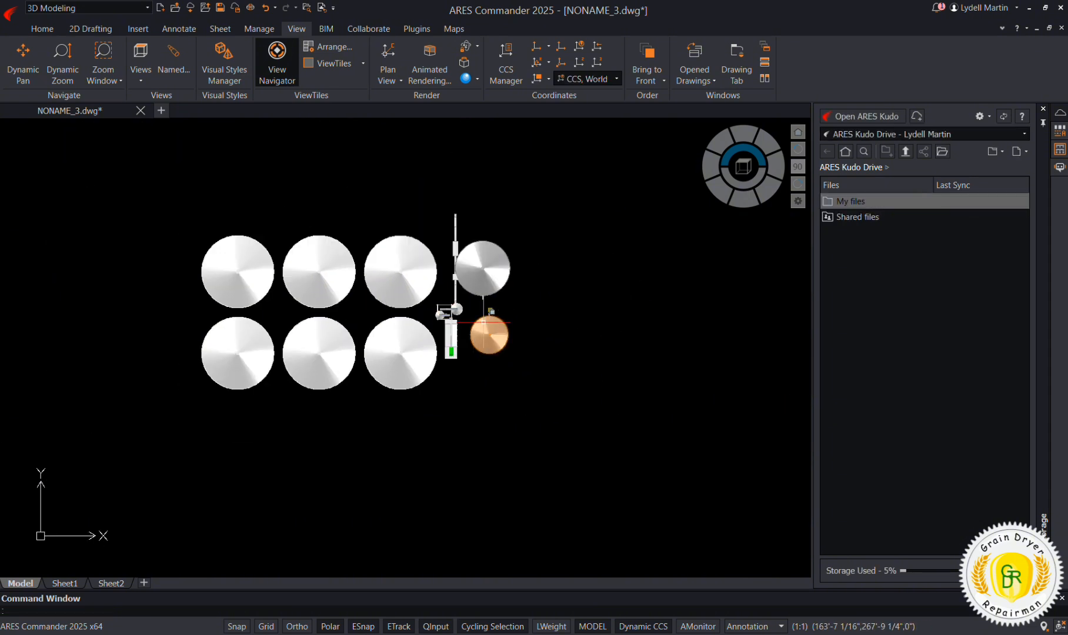
pyautogui.click(455, 290)
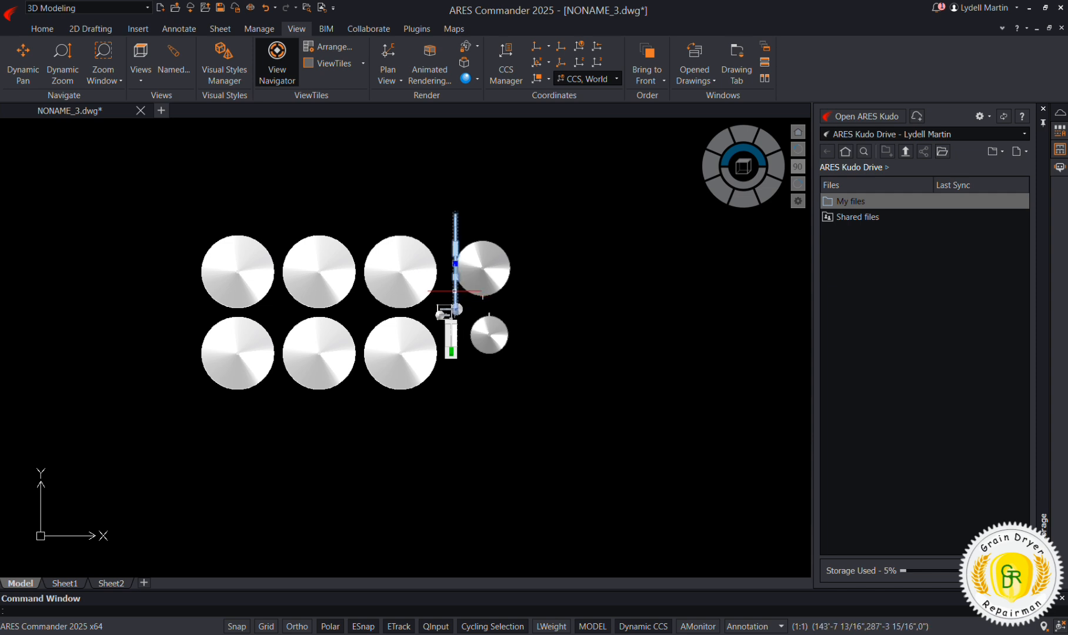
pyautogui.rightClick(483, 438)
pyautogui.click(526, 276)
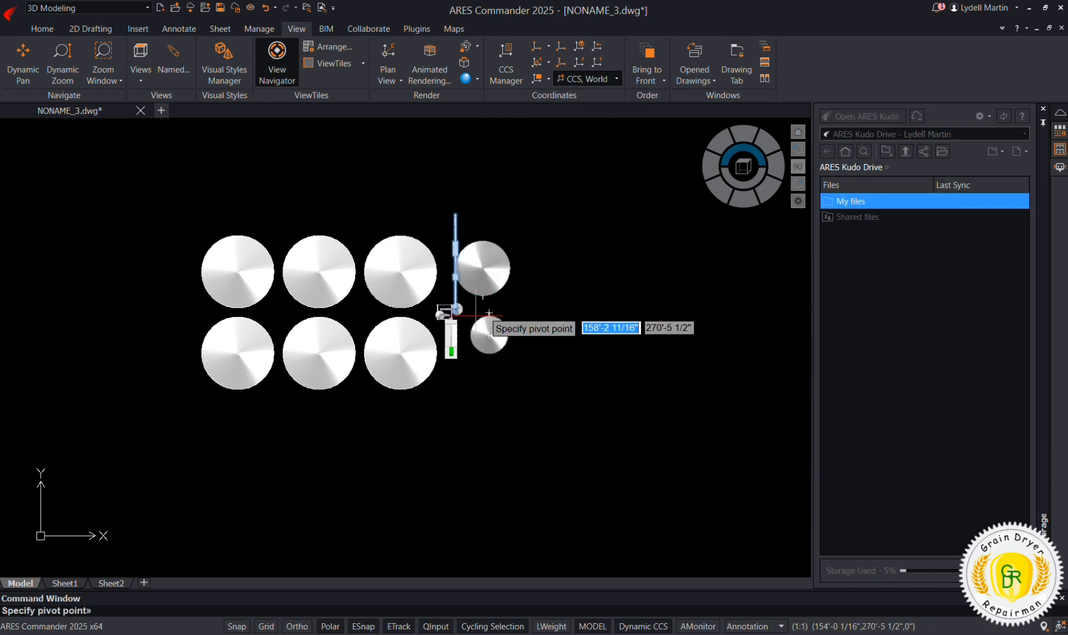
pyautogui.click(458, 309)
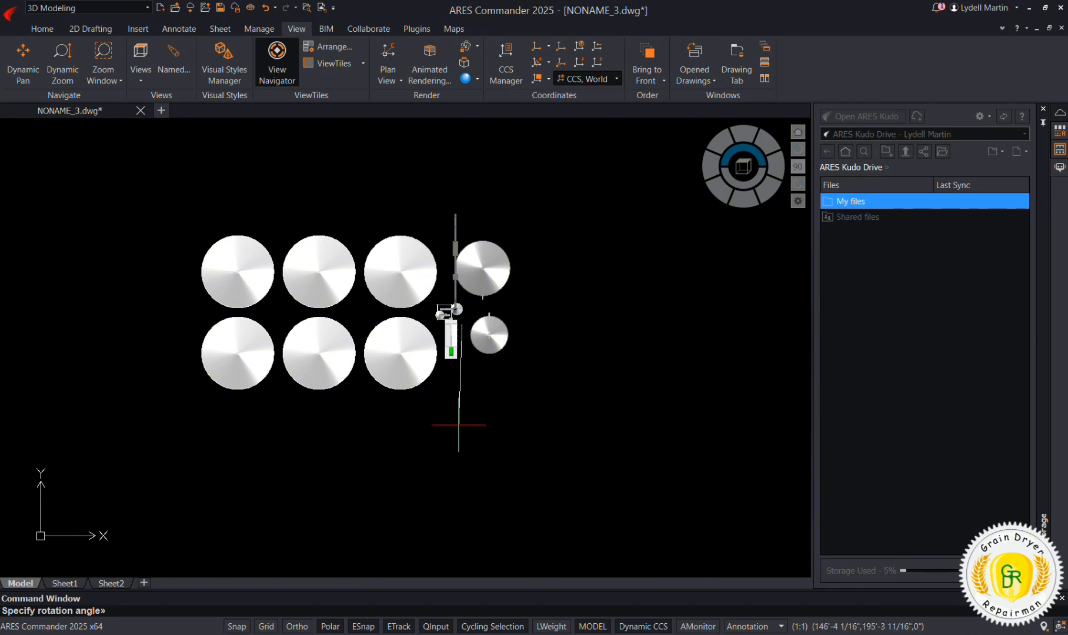
pyautogui.click(463, 427)
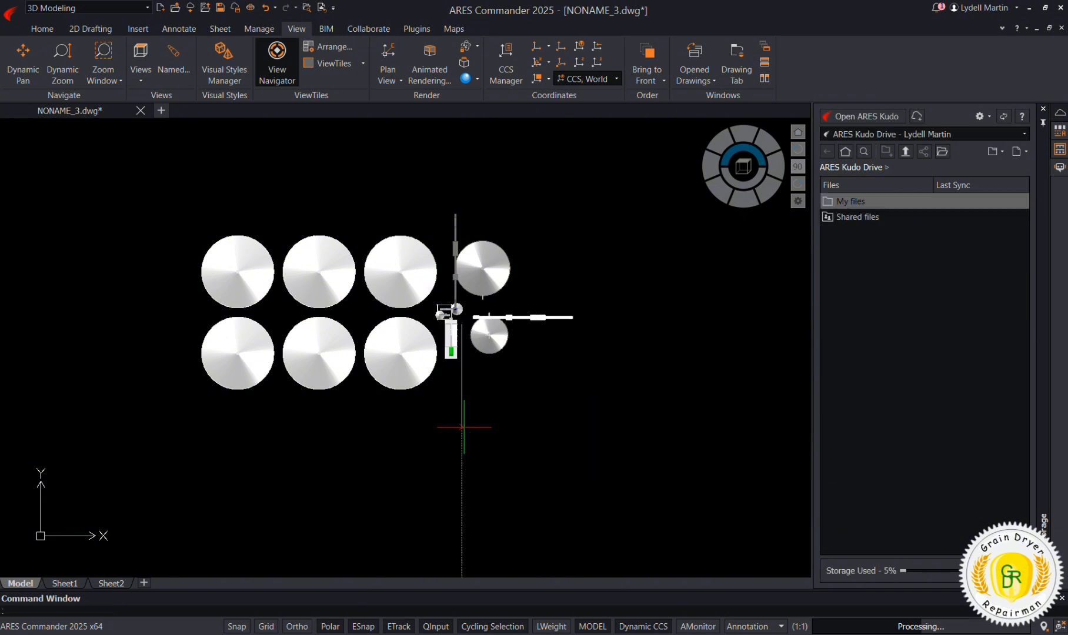
# Step: Move the conveyor about 12' west-northwest so that its west end meets the tower and it runs between the medium and small bins
pyautogui.click(528, 317)
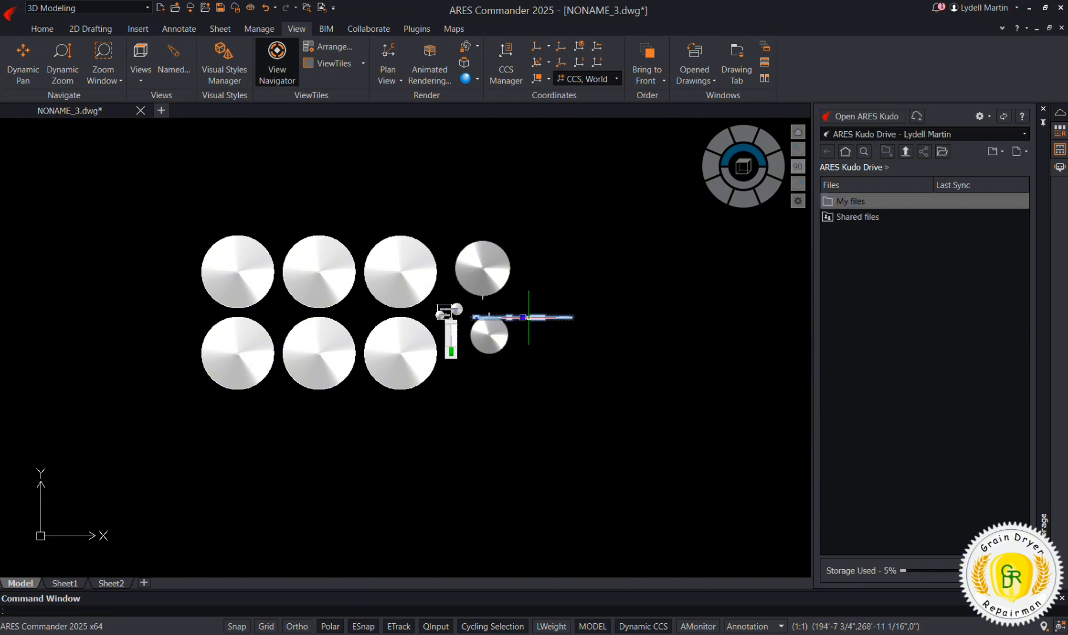
pyautogui.rightClick(533, 374)
pyautogui.click(579, 173)
pyautogui.click(614, 361)
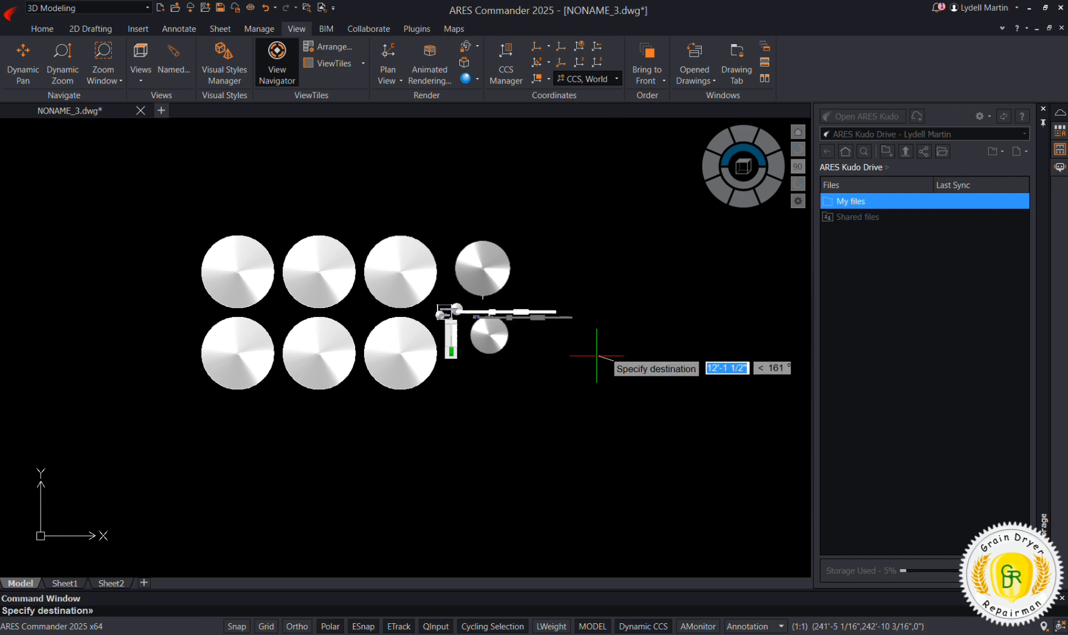
pyautogui.press('Escape')
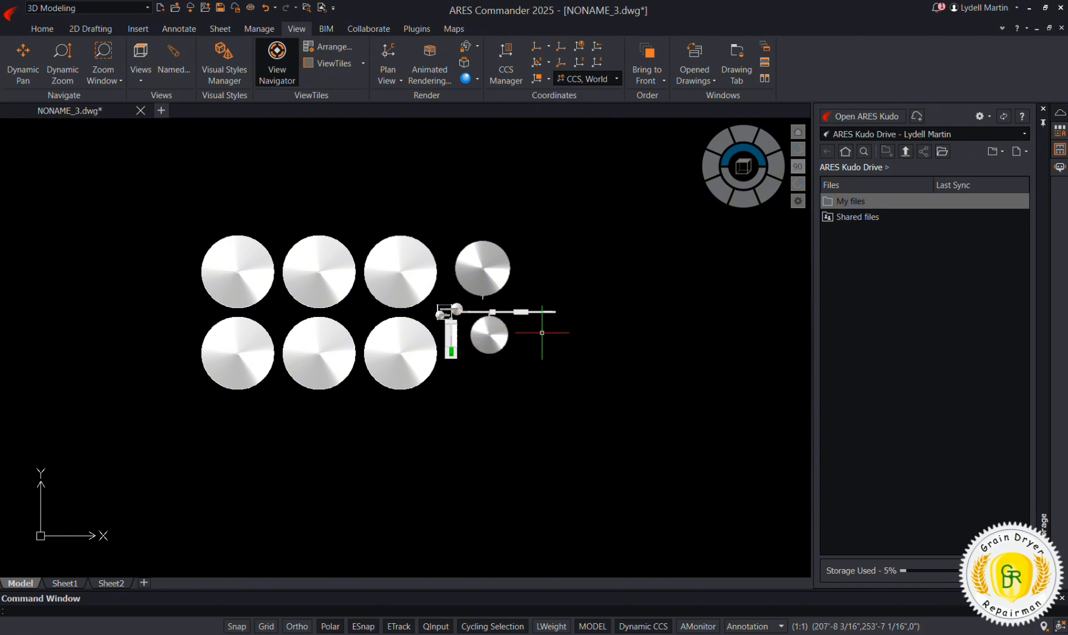
# Step: Move the two westernmost large bins about 232' straight east, beyond the medium and small bins at the conveyor's far end
pyautogui.click(255, 203)
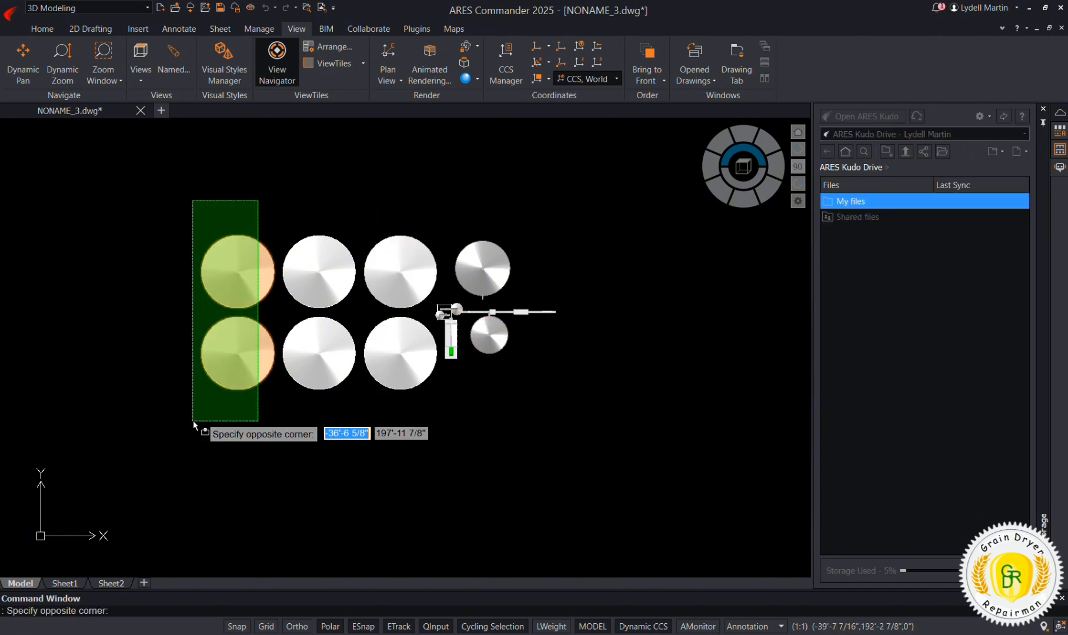
pyautogui.click(187, 430)
pyautogui.rightClick(188, 429)
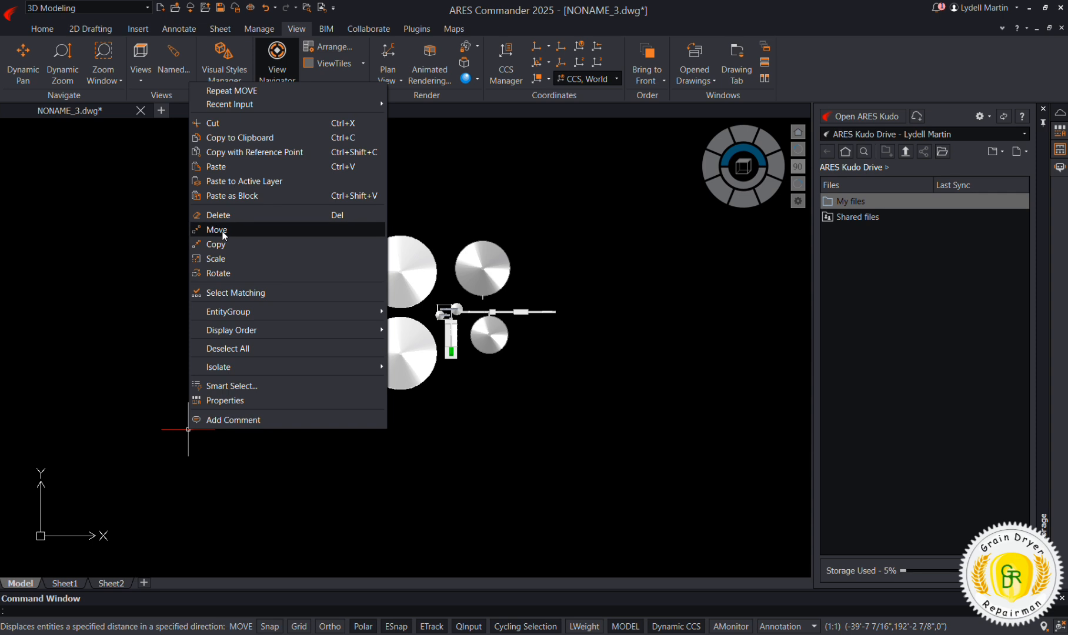
pyautogui.click(217, 243)
pyautogui.click(225, 448)
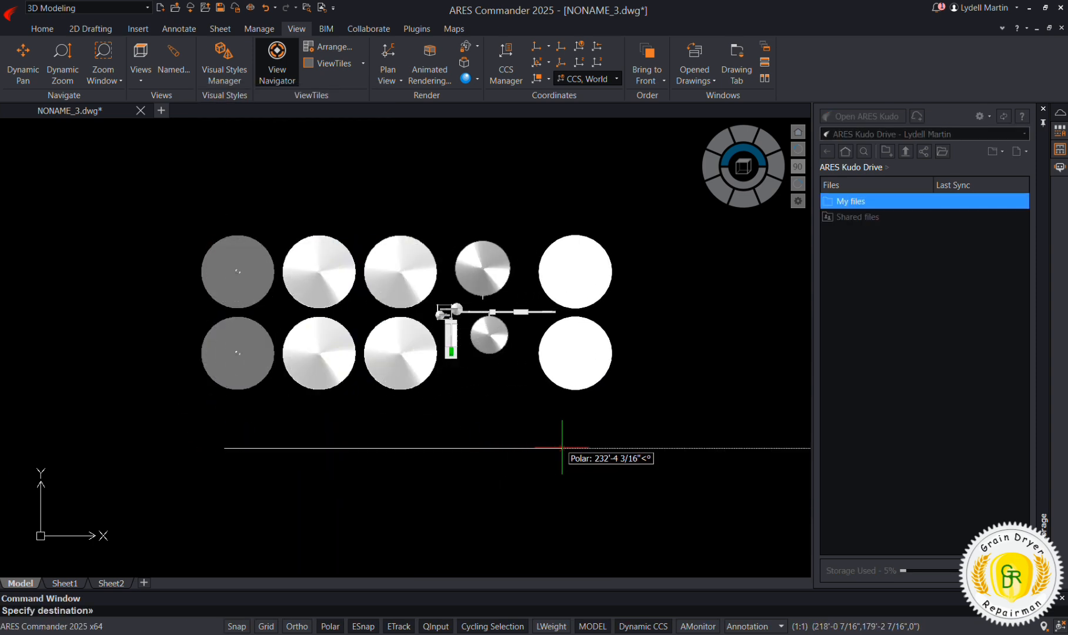
pyautogui.click(565, 442)
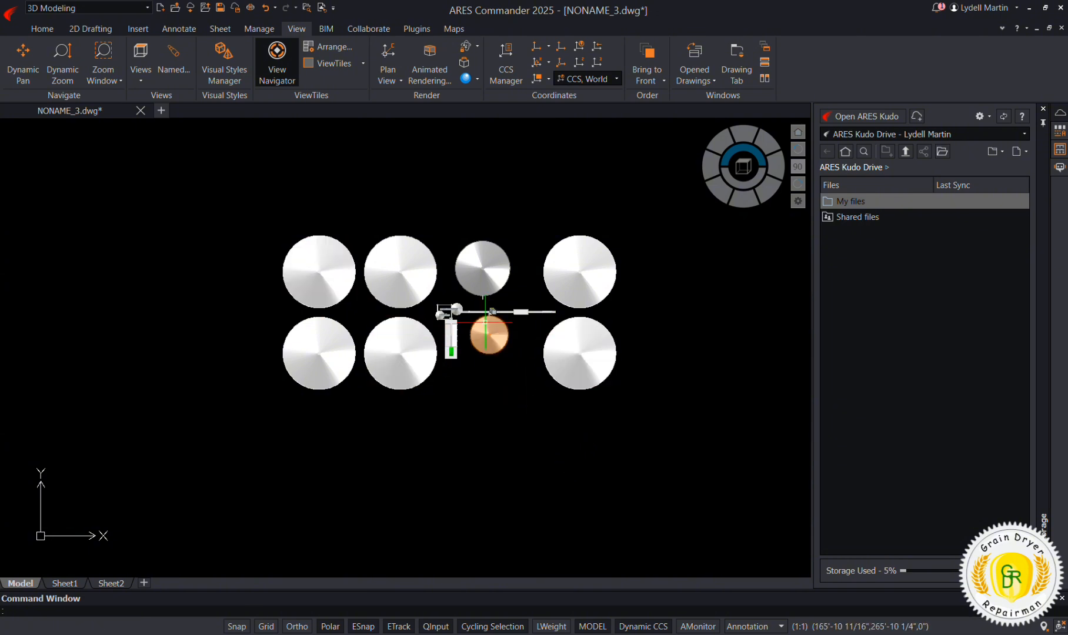
pyautogui.scroll(4, 513, 324)
pyautogui.scroll(-2, 514, 322)
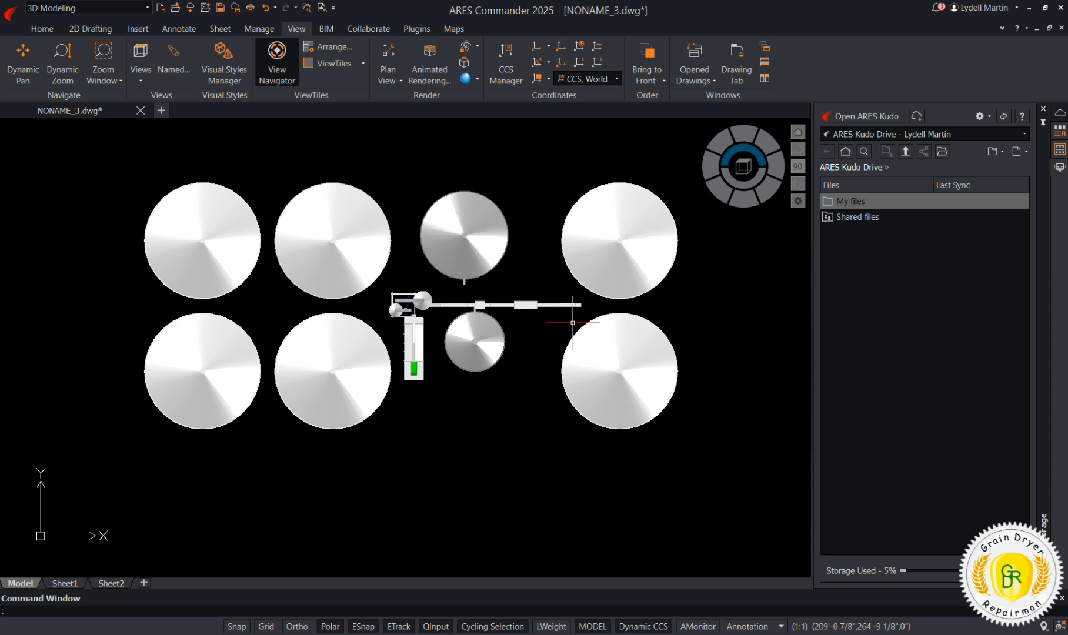
pyautogui.scroll(-2, 477, 362)
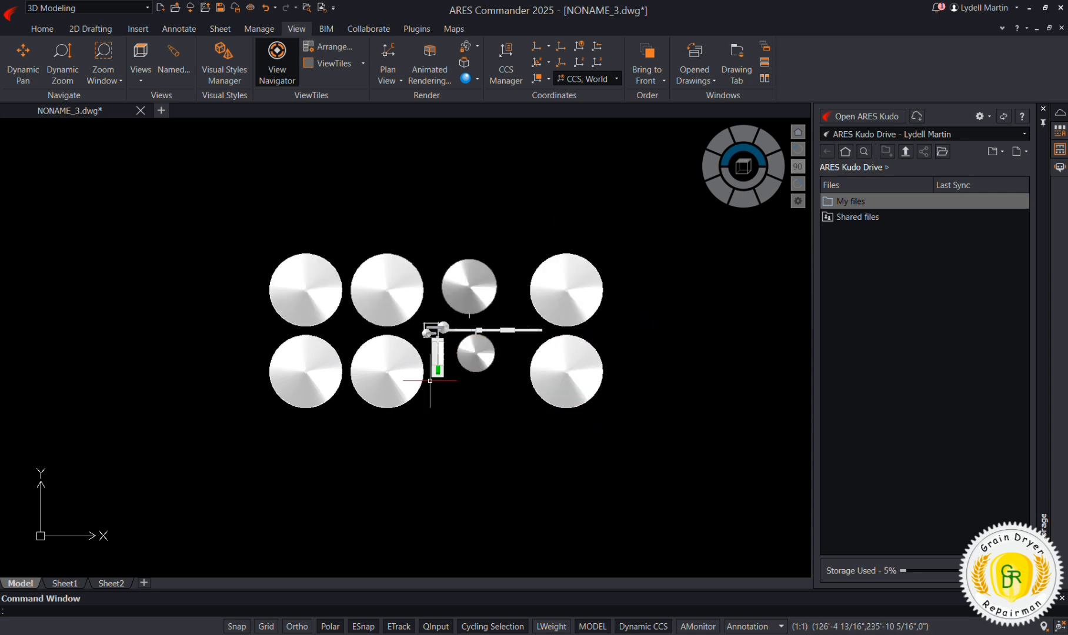